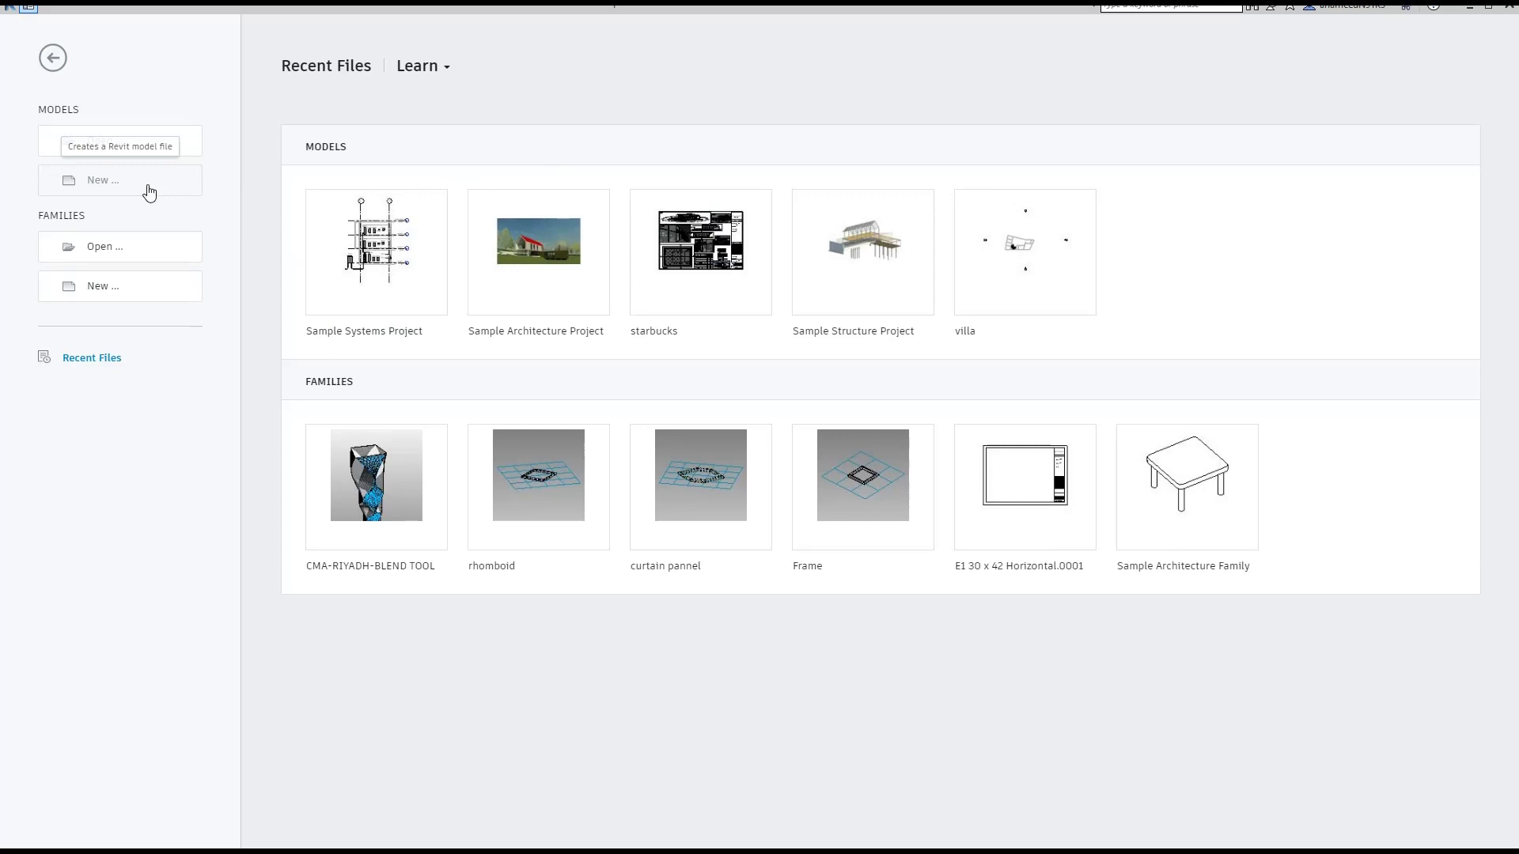
- Begin a new project from the Architectural Template, then cancel it
click(149, 193)
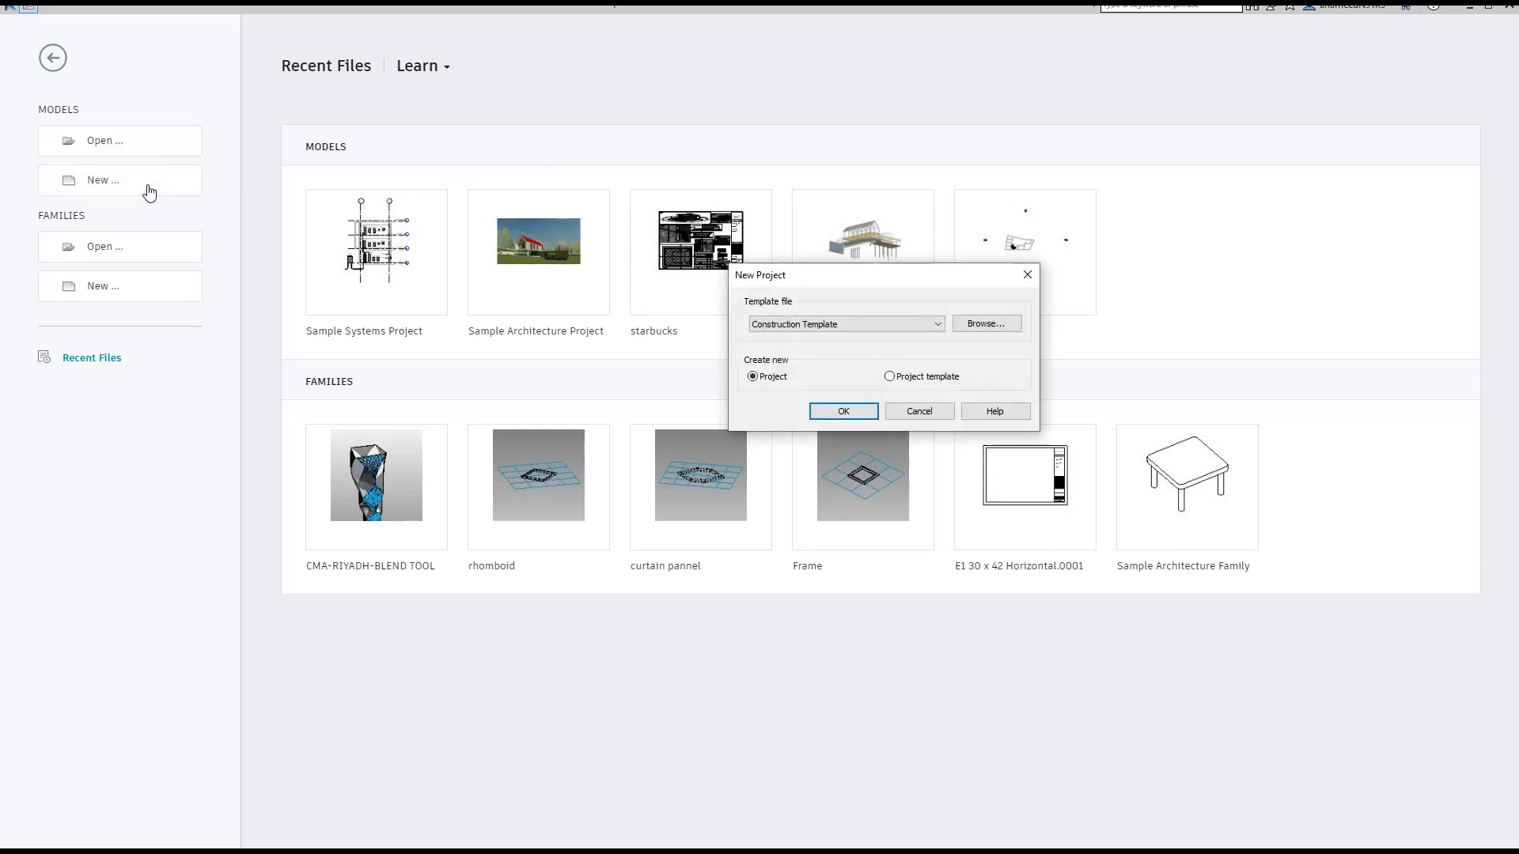
click(870, 328)
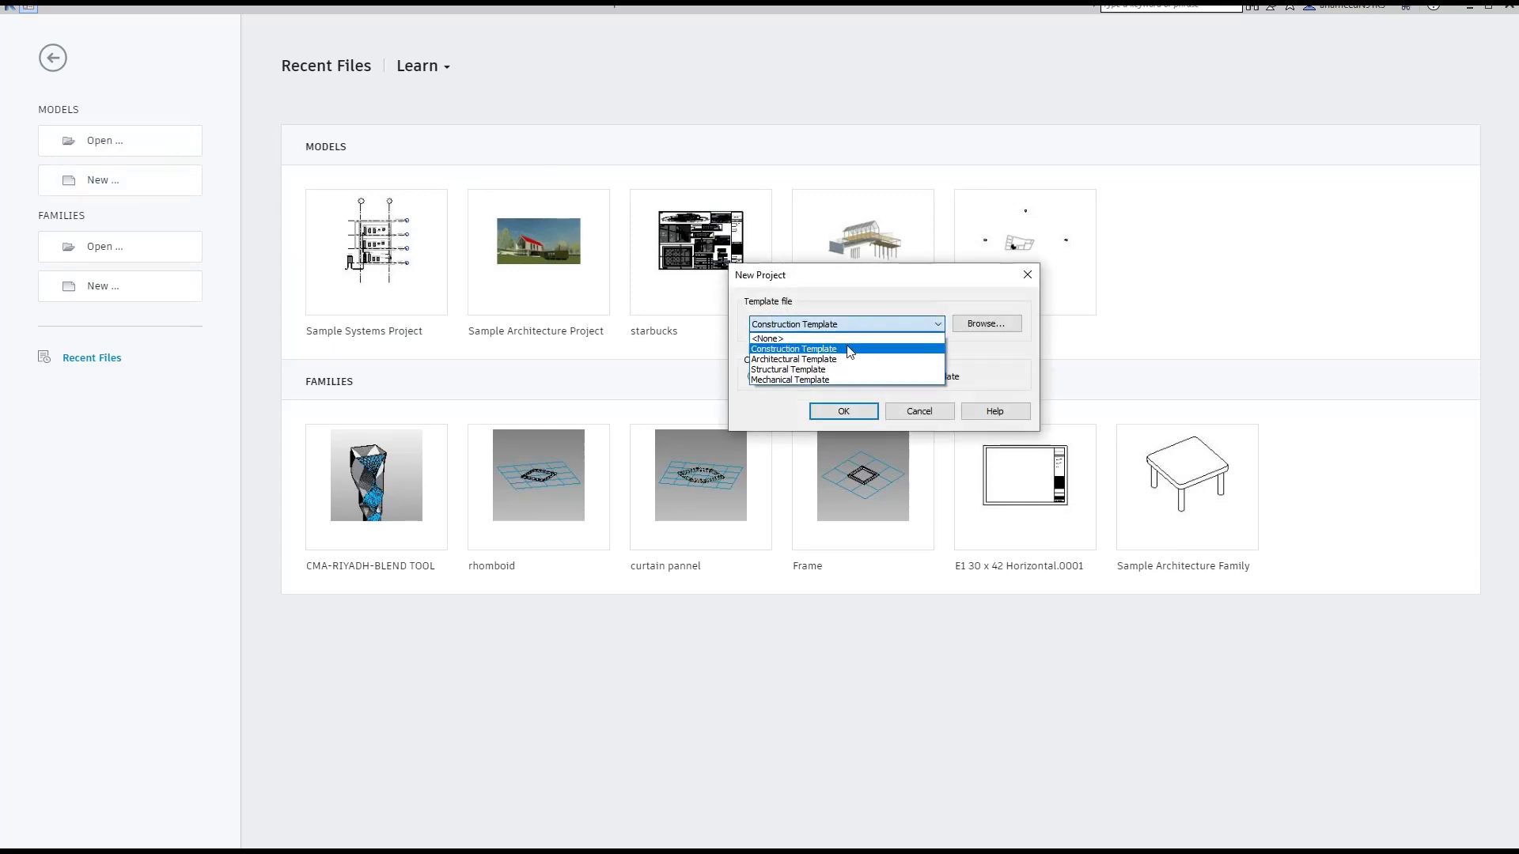
click(878, 360)
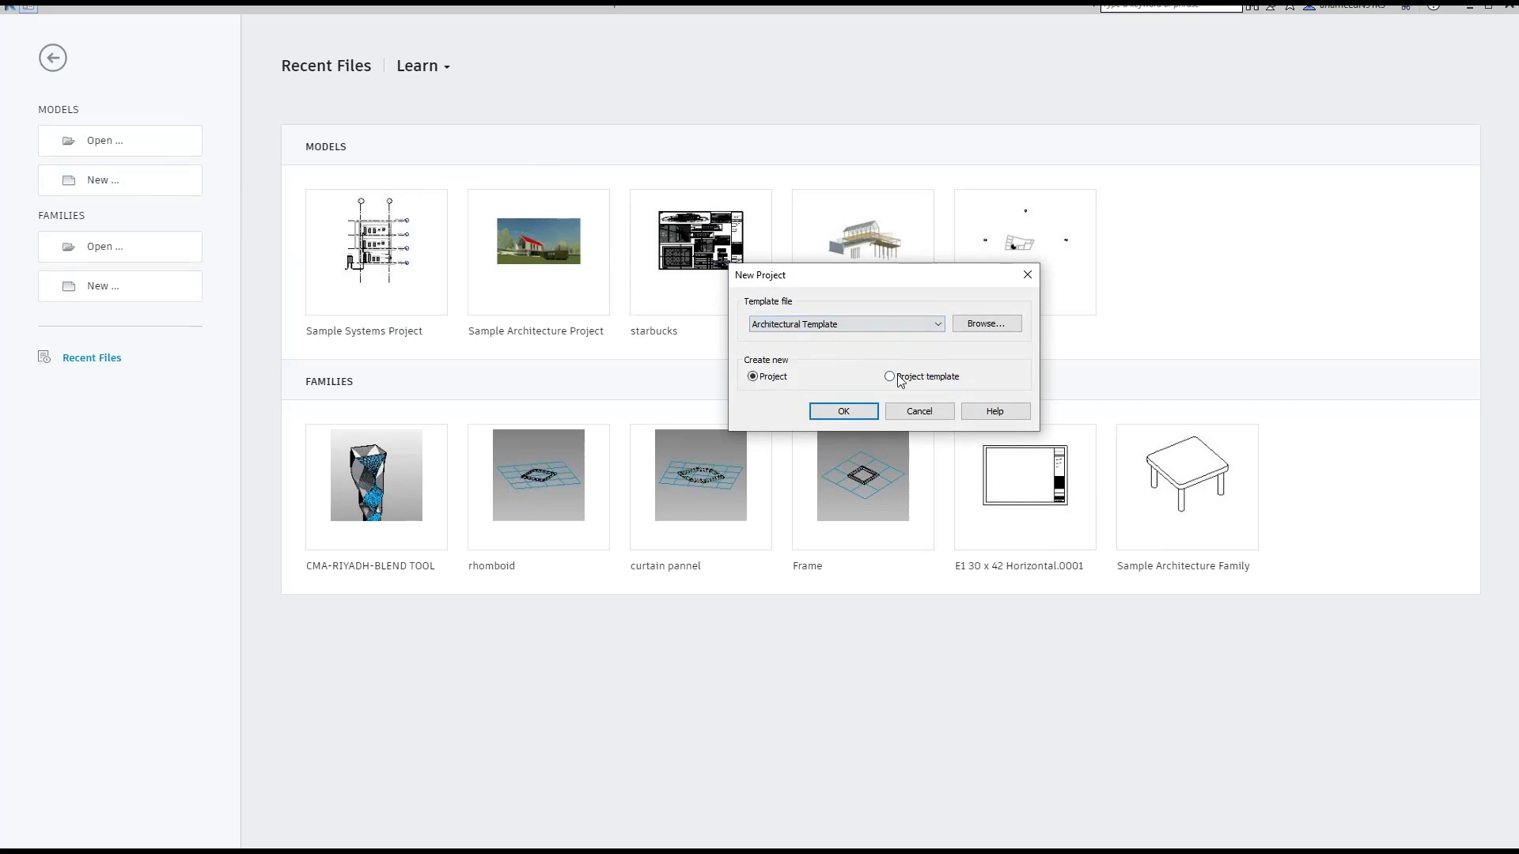
click(917, 413)
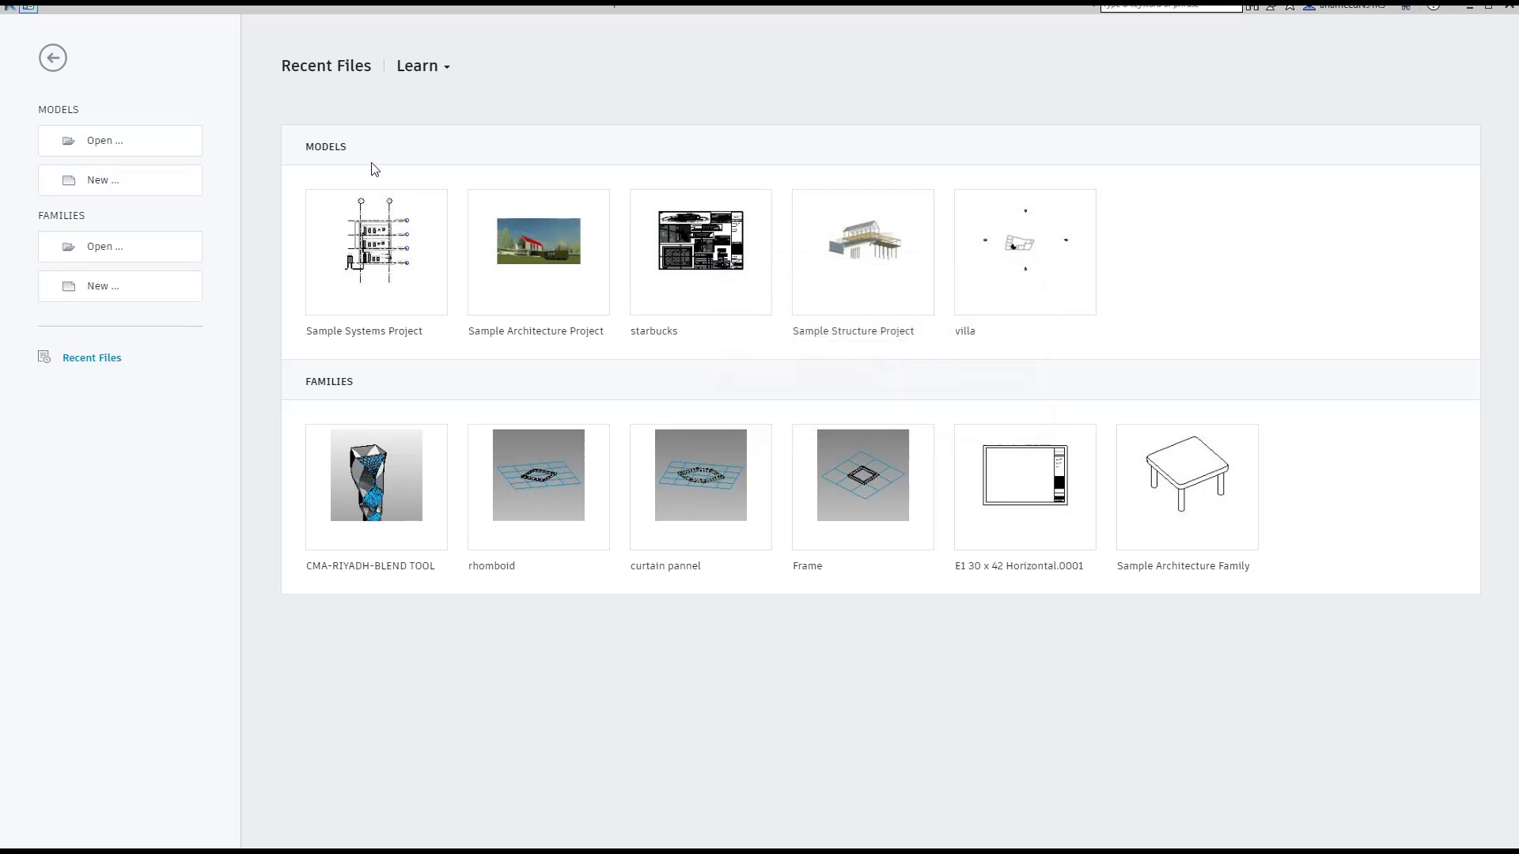
- Back on the Level 1 plan, start a stair and place the run's start point
click(27, 10)
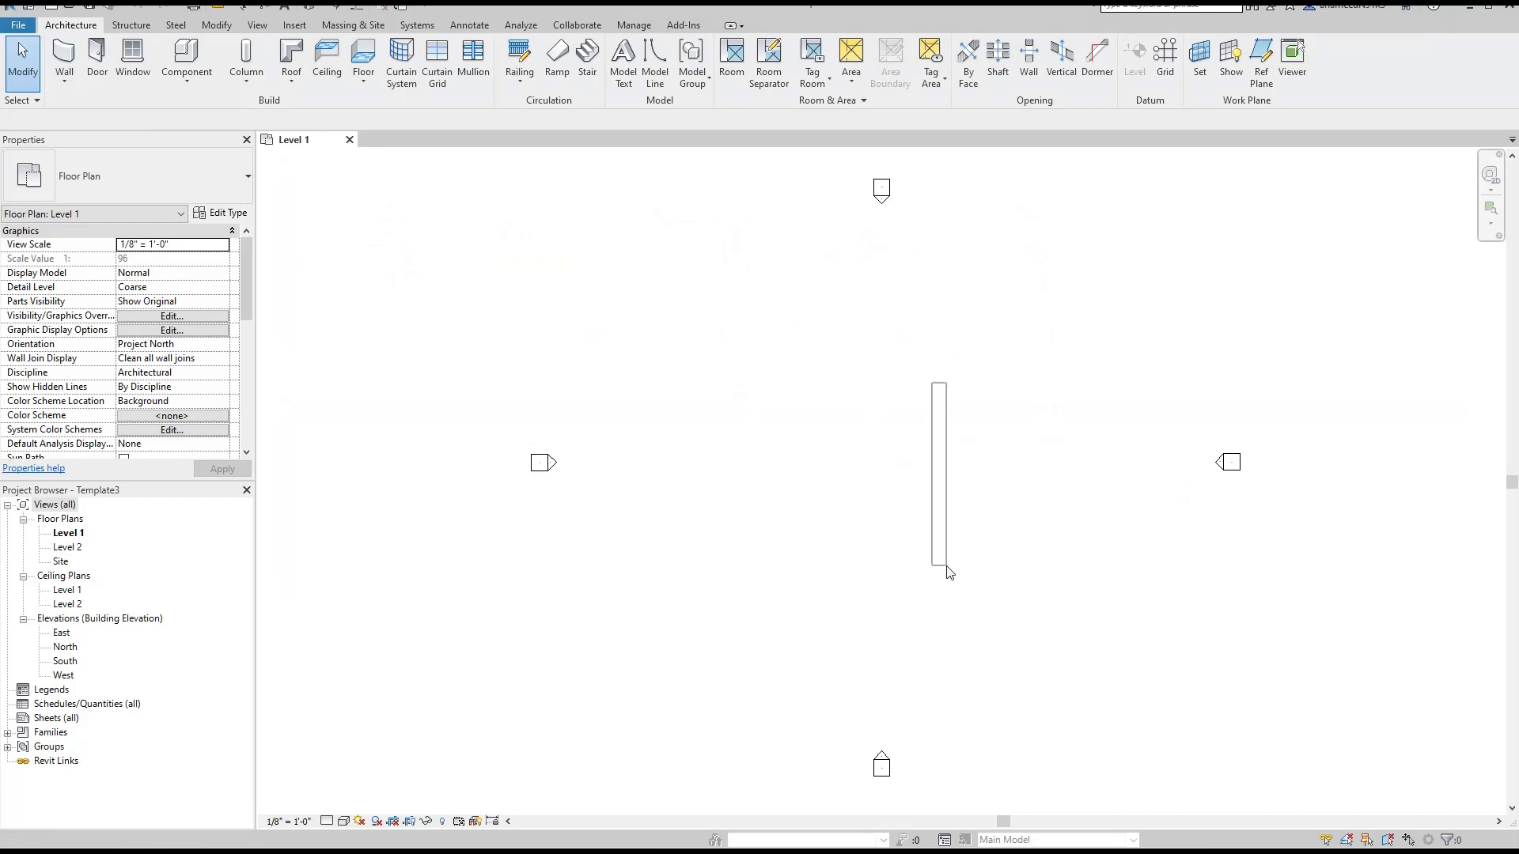
middle_drag(1053, 495, 952, 485)
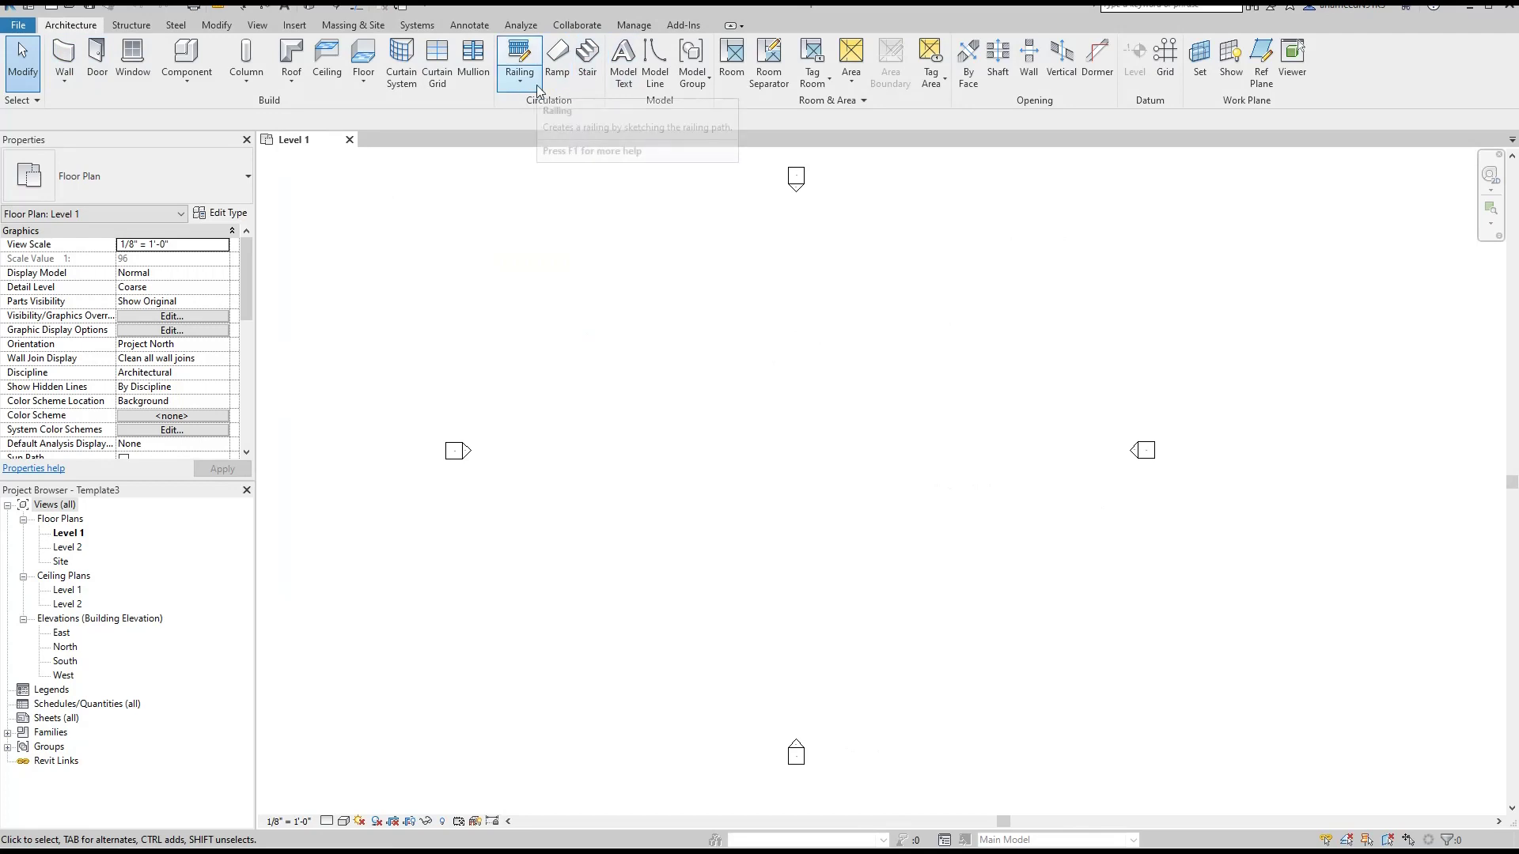
click(591, 73)
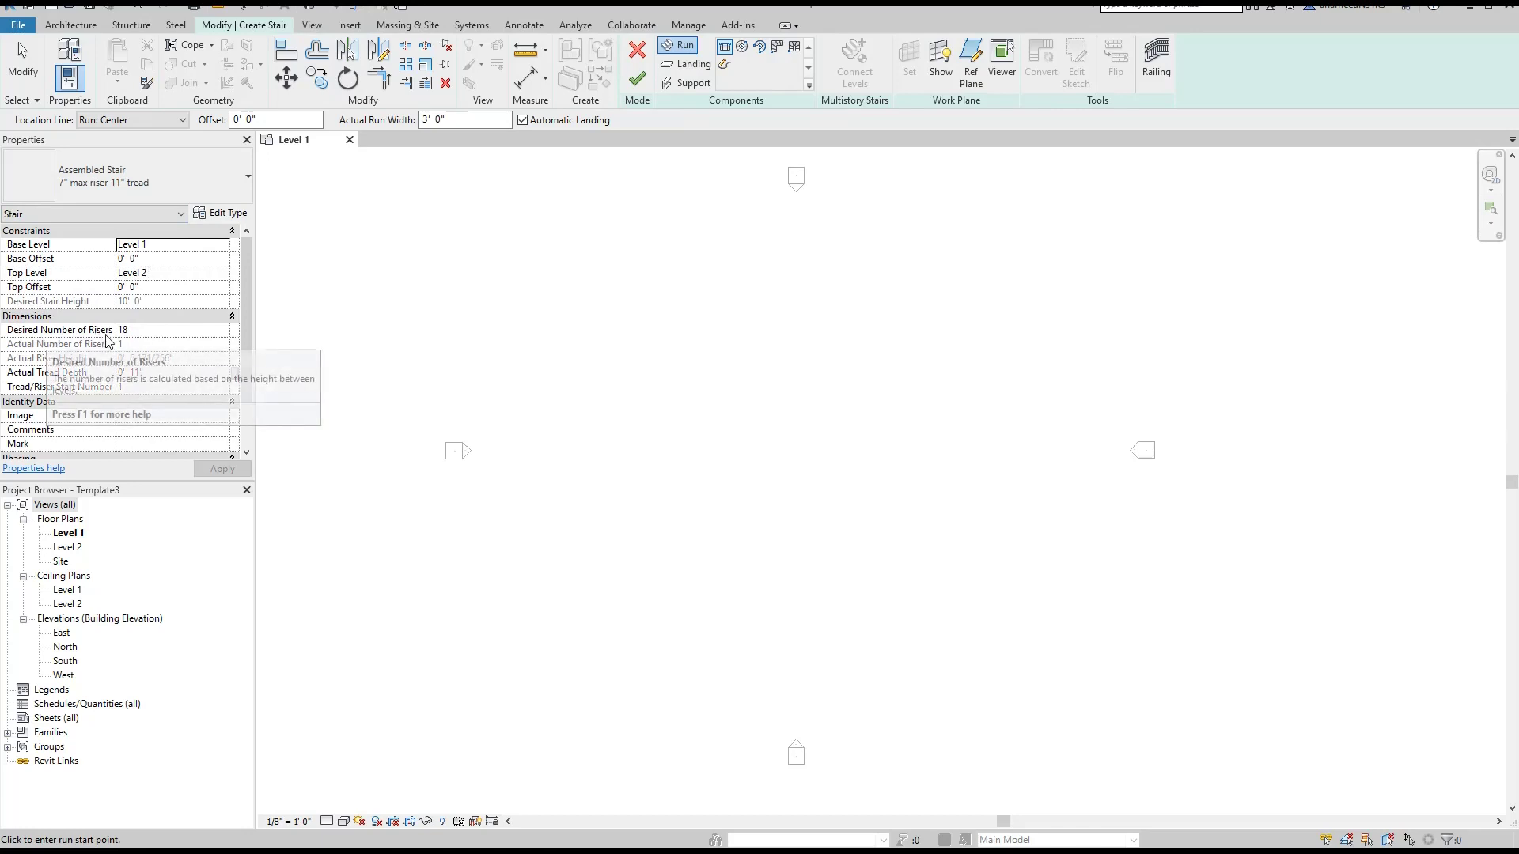
click(820, 515)
- Finish the 18-riser run and open its run type properties
click(821, 362)
key(Escape)
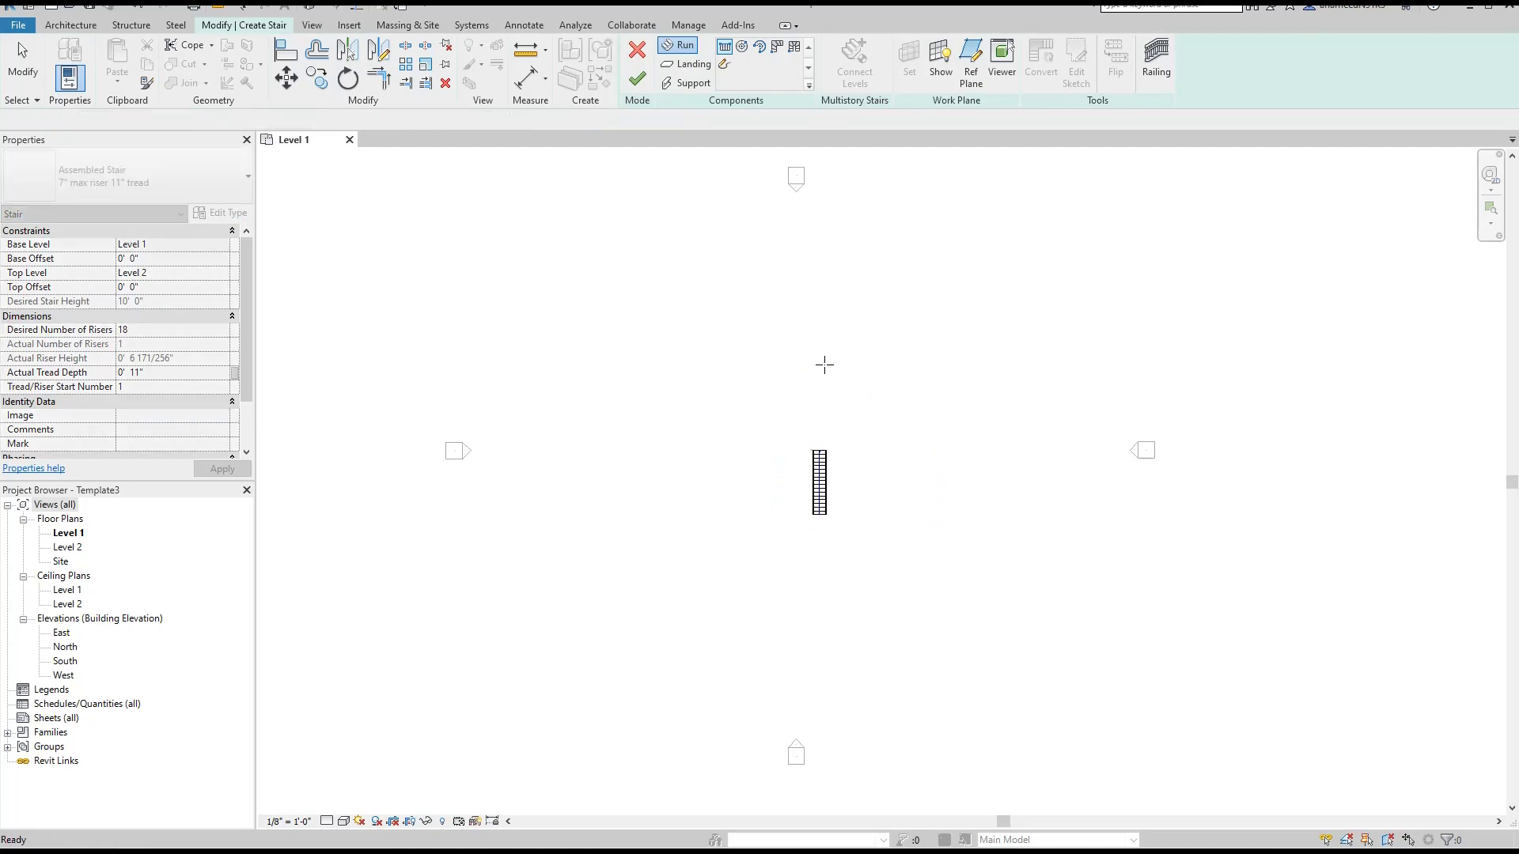
click(224, 213)
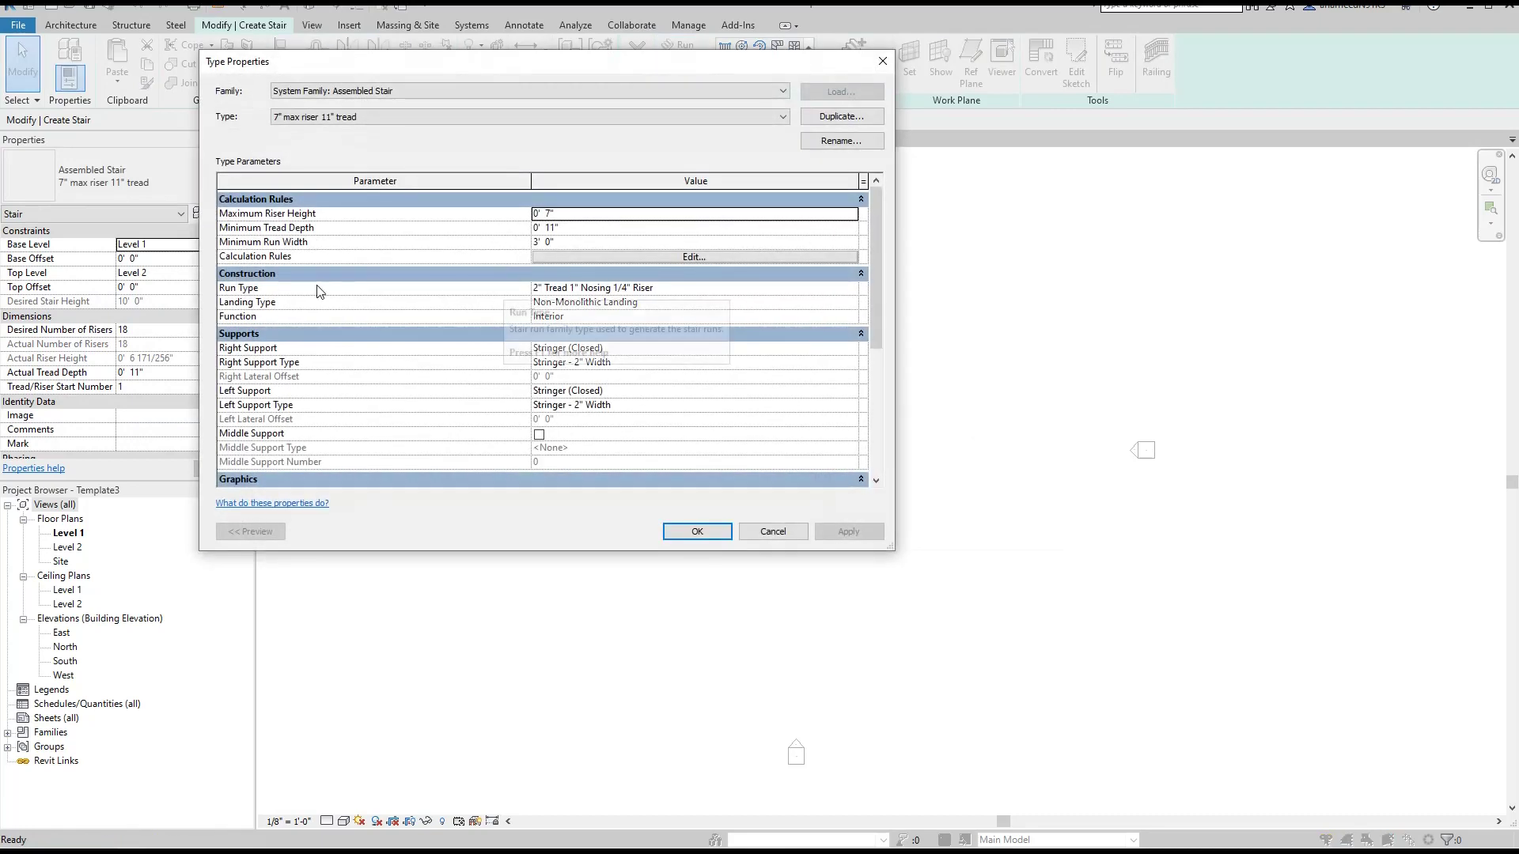
click(711, 290)
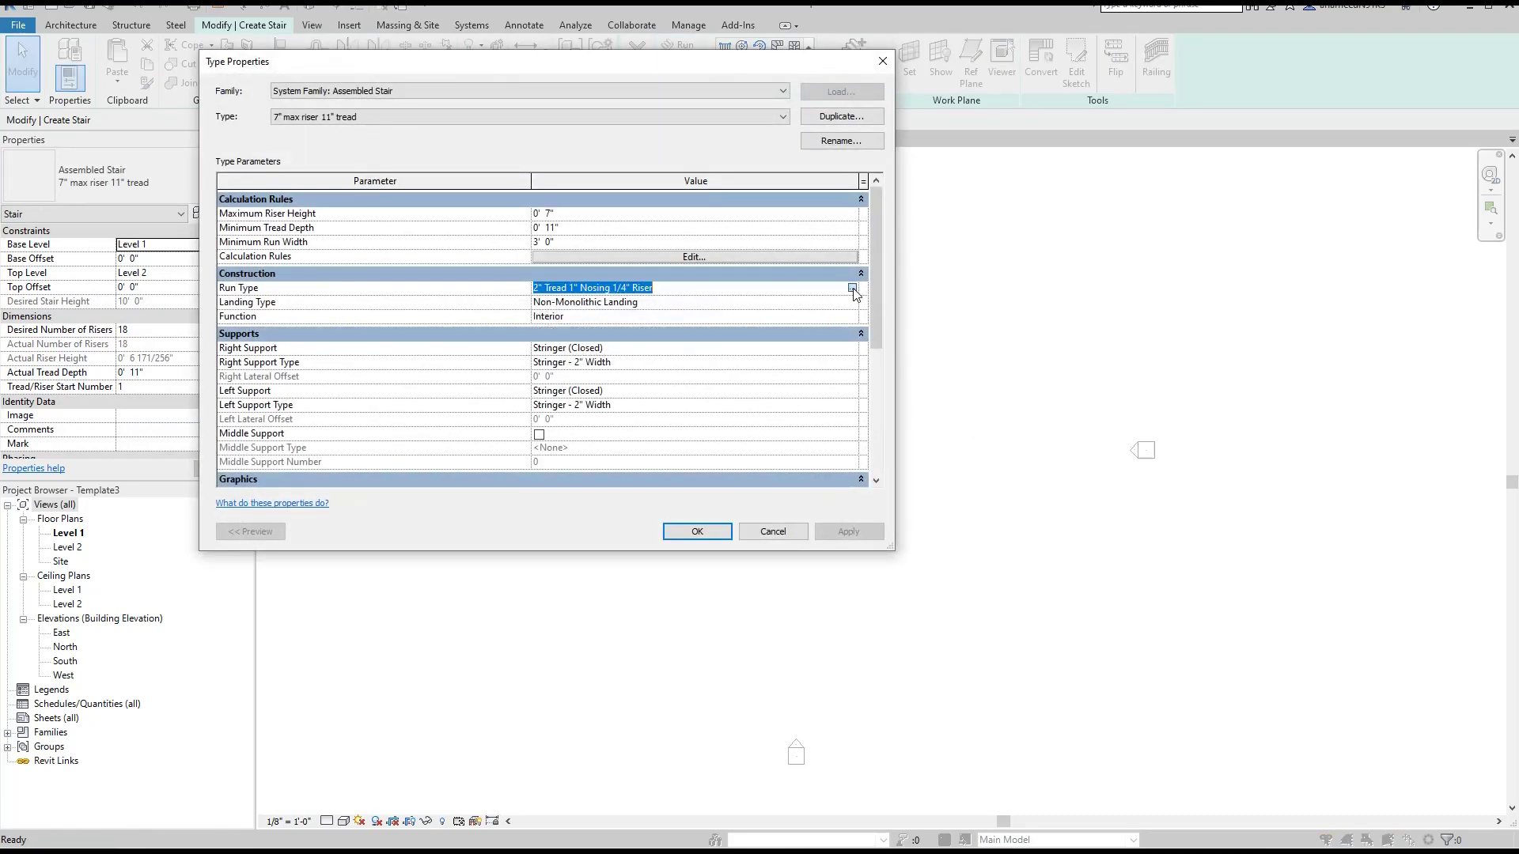
click(852, 288)
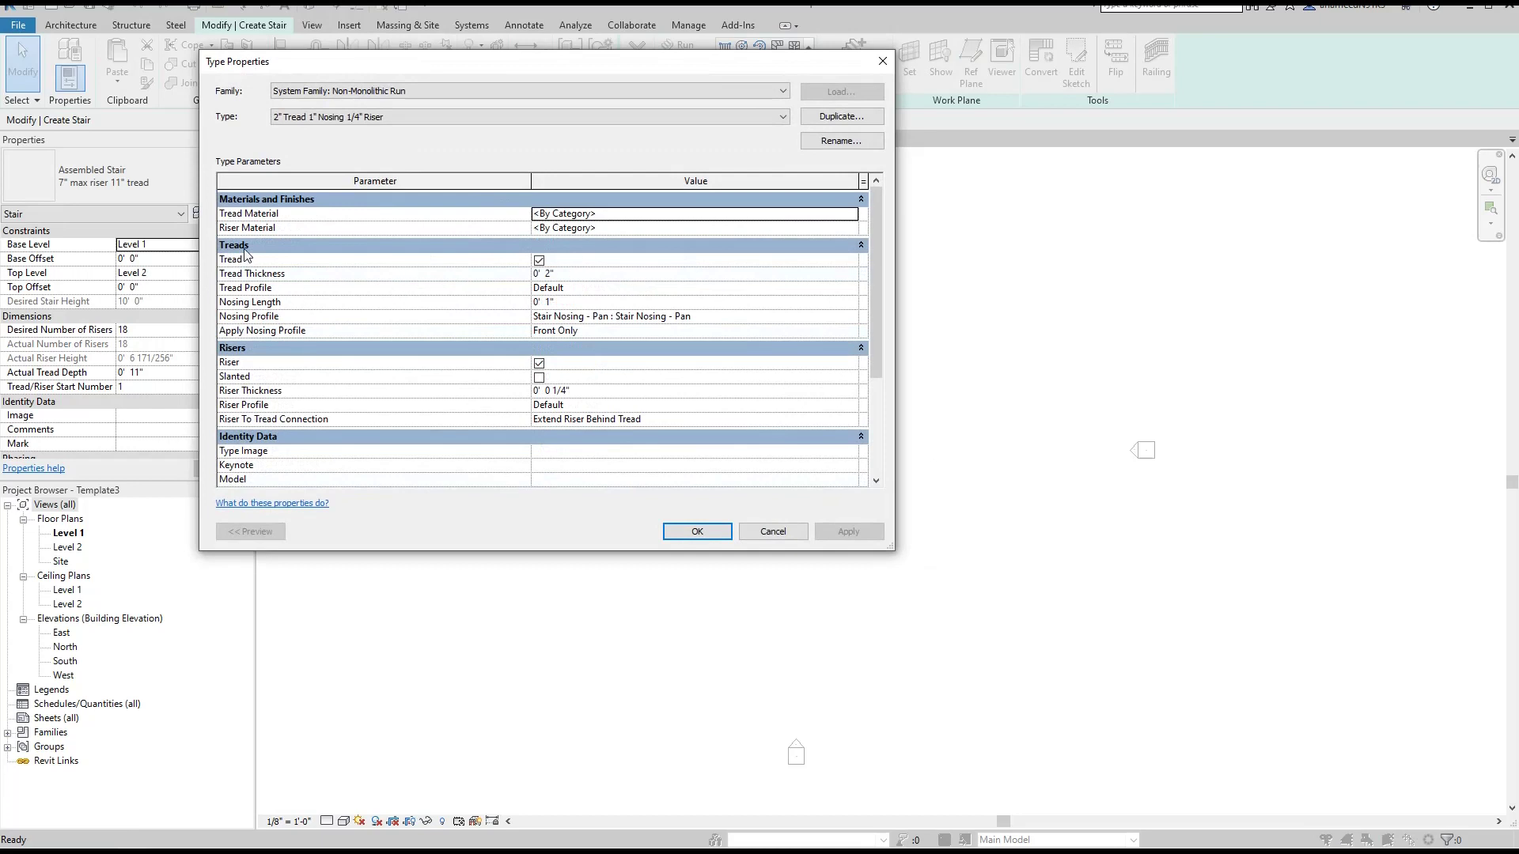
- Set the run type to 0 nosing length, Default nosing profile, and risers off
click(580, 307)
text(0)
key(Return)
click(785, 320)
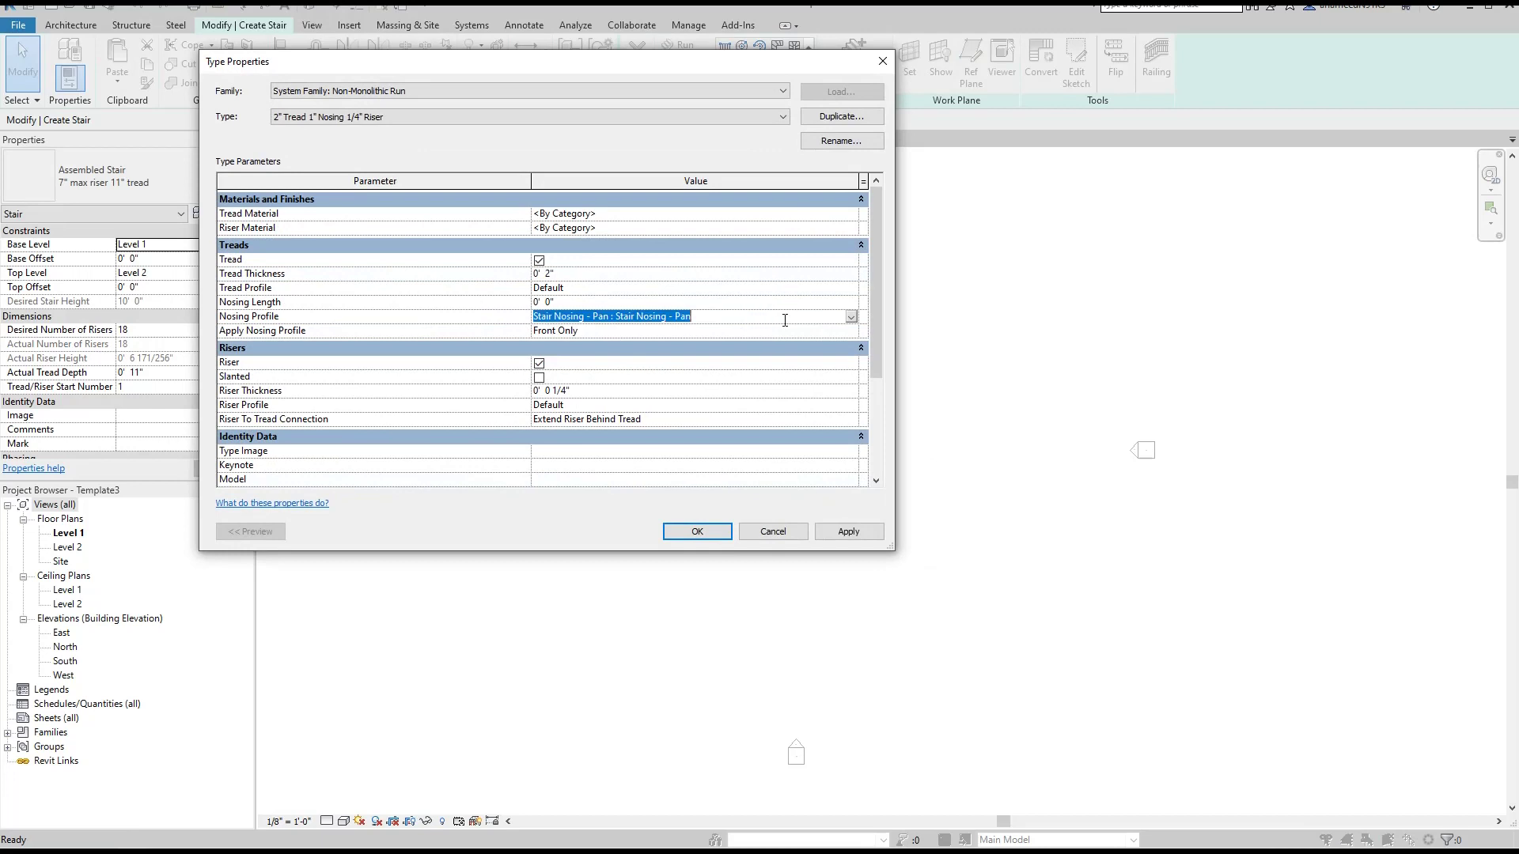
click(850, 317)
click(550, 339)
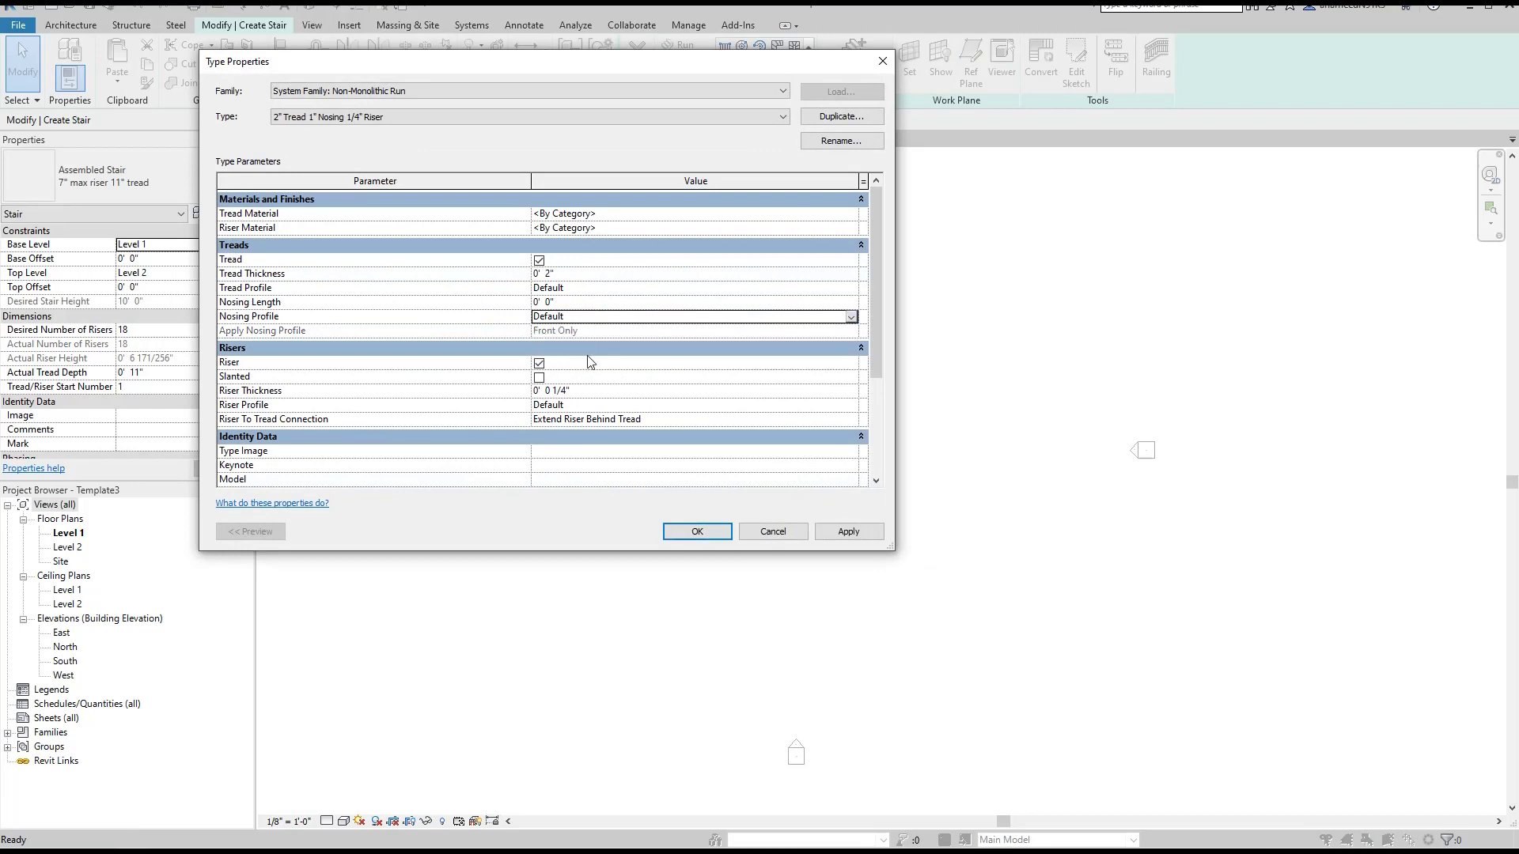
click(539, 363)
- Apply the run type, then set both Right and Left Support to None
click(850, 532)
click(696, 531)
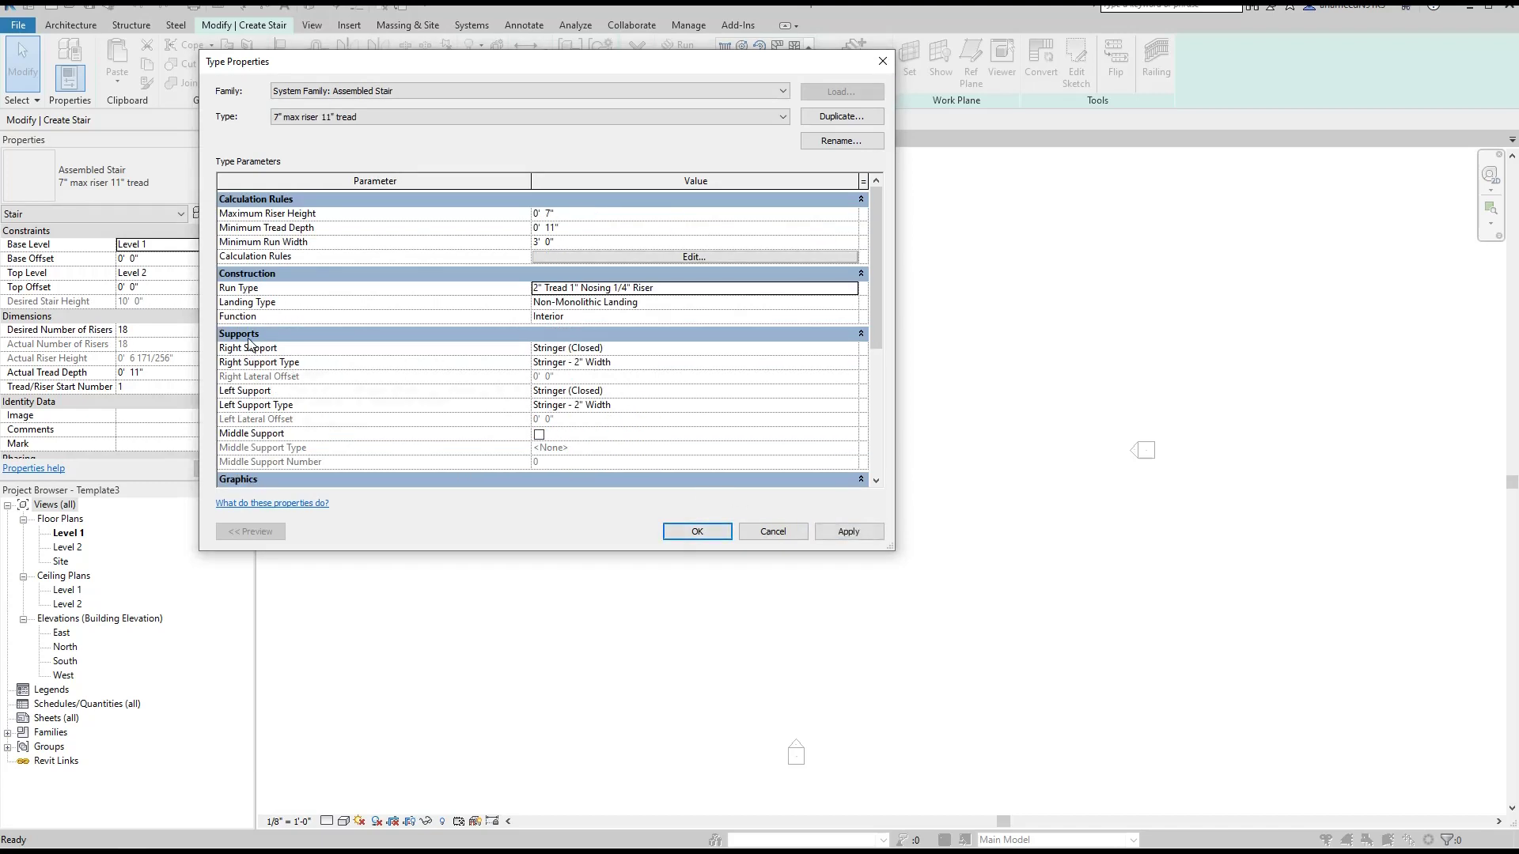
click(794, 351)
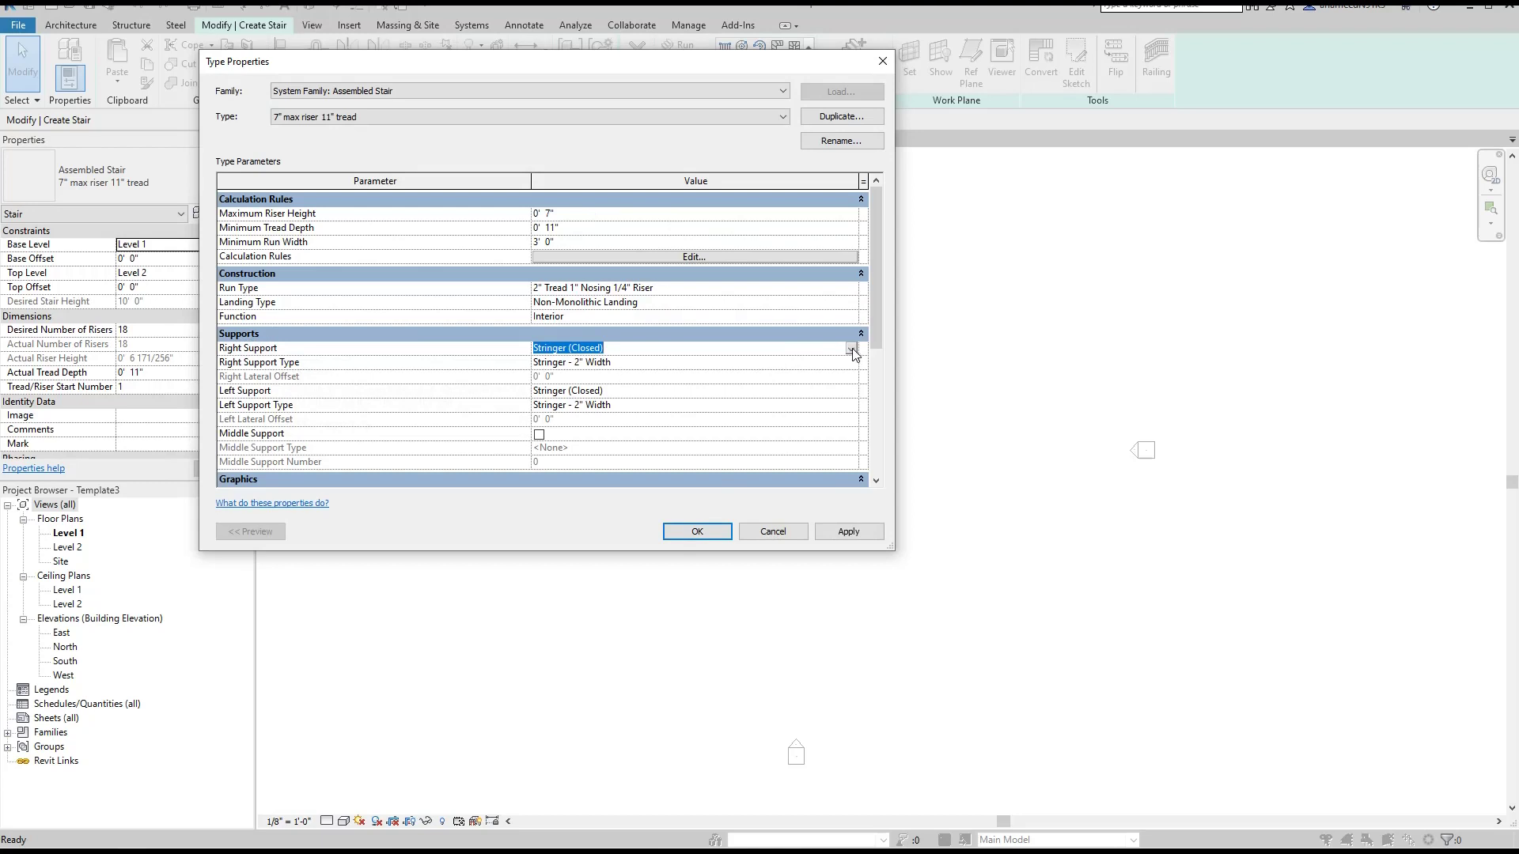
click(850, 349)
click(569, 363)
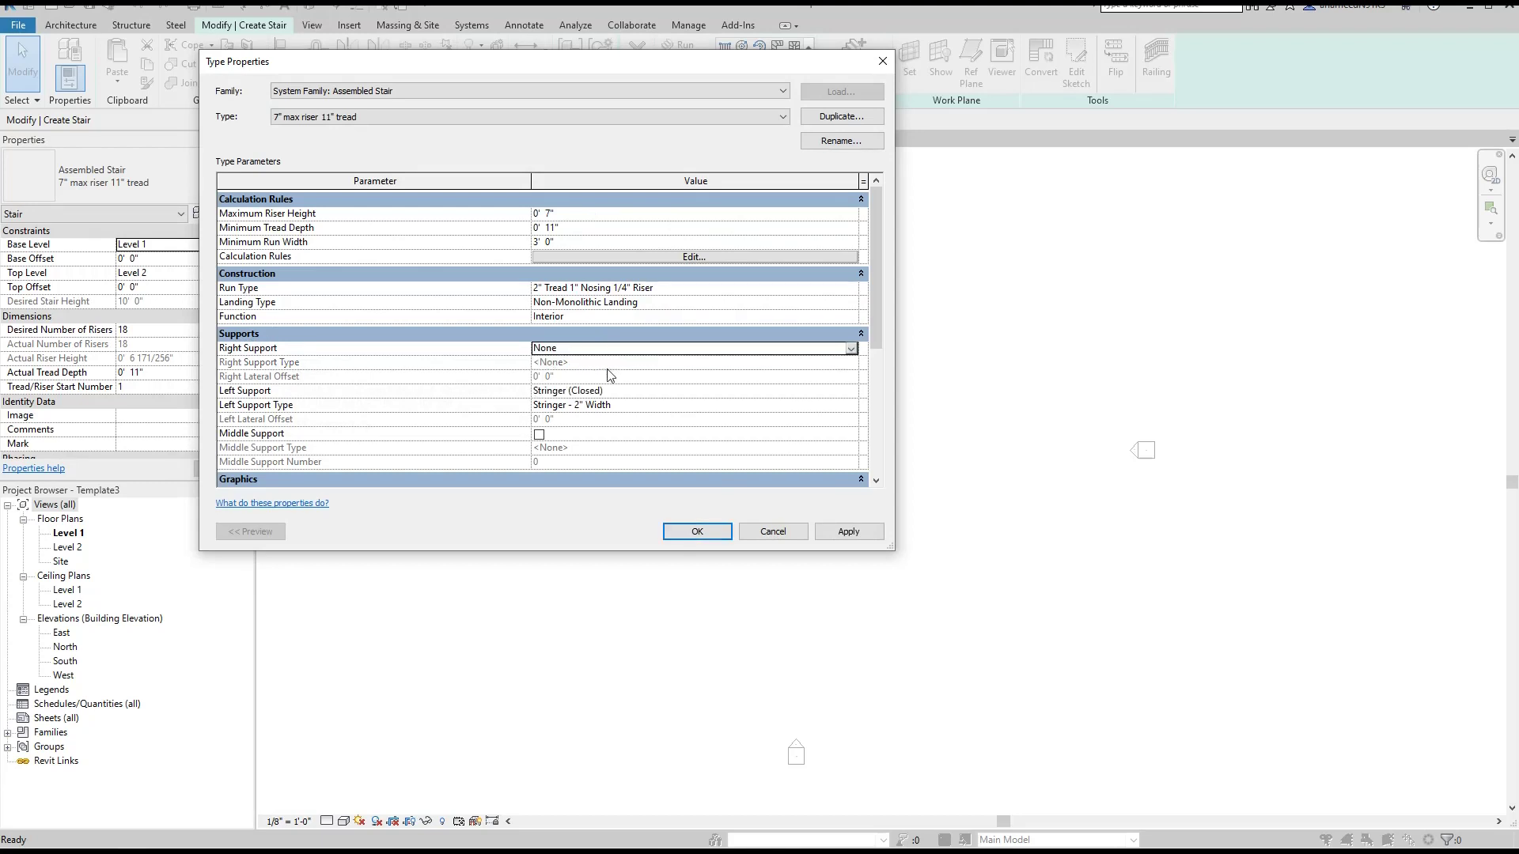
click(712, 391)
click(850, 392)
click(581, 405)
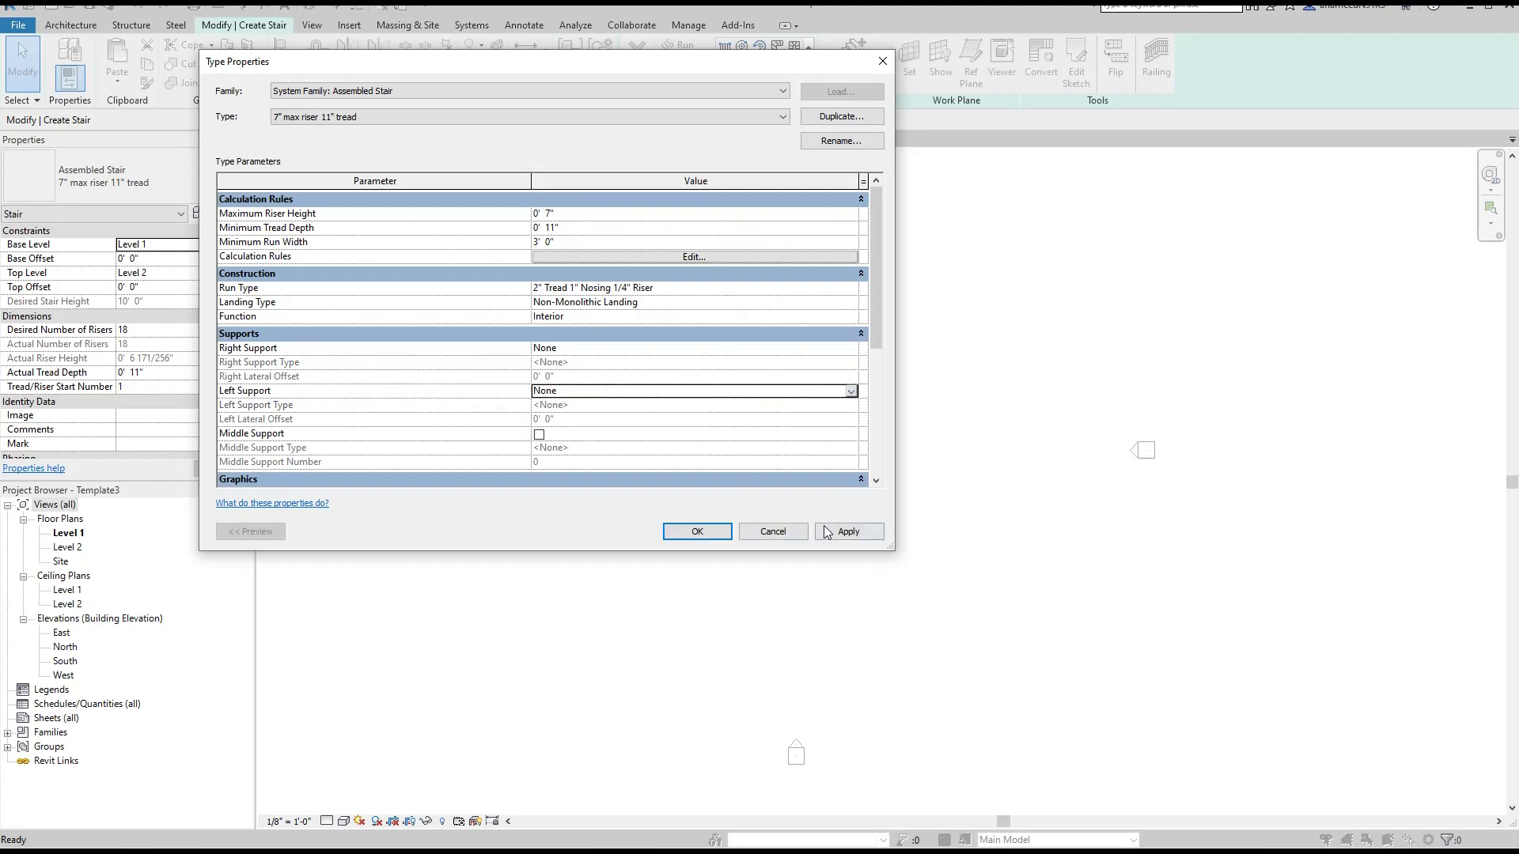
click(673, 532)
- Zoom and pan the Level 1 plan to bring the stair into view
scroll(876, 471, up, 3)
scroll(870, 471, up, 3)
mouse_move(870, 471)
middle_down()
mouse_move(732, 454)
mouse_move(774, 416)
middle_up()
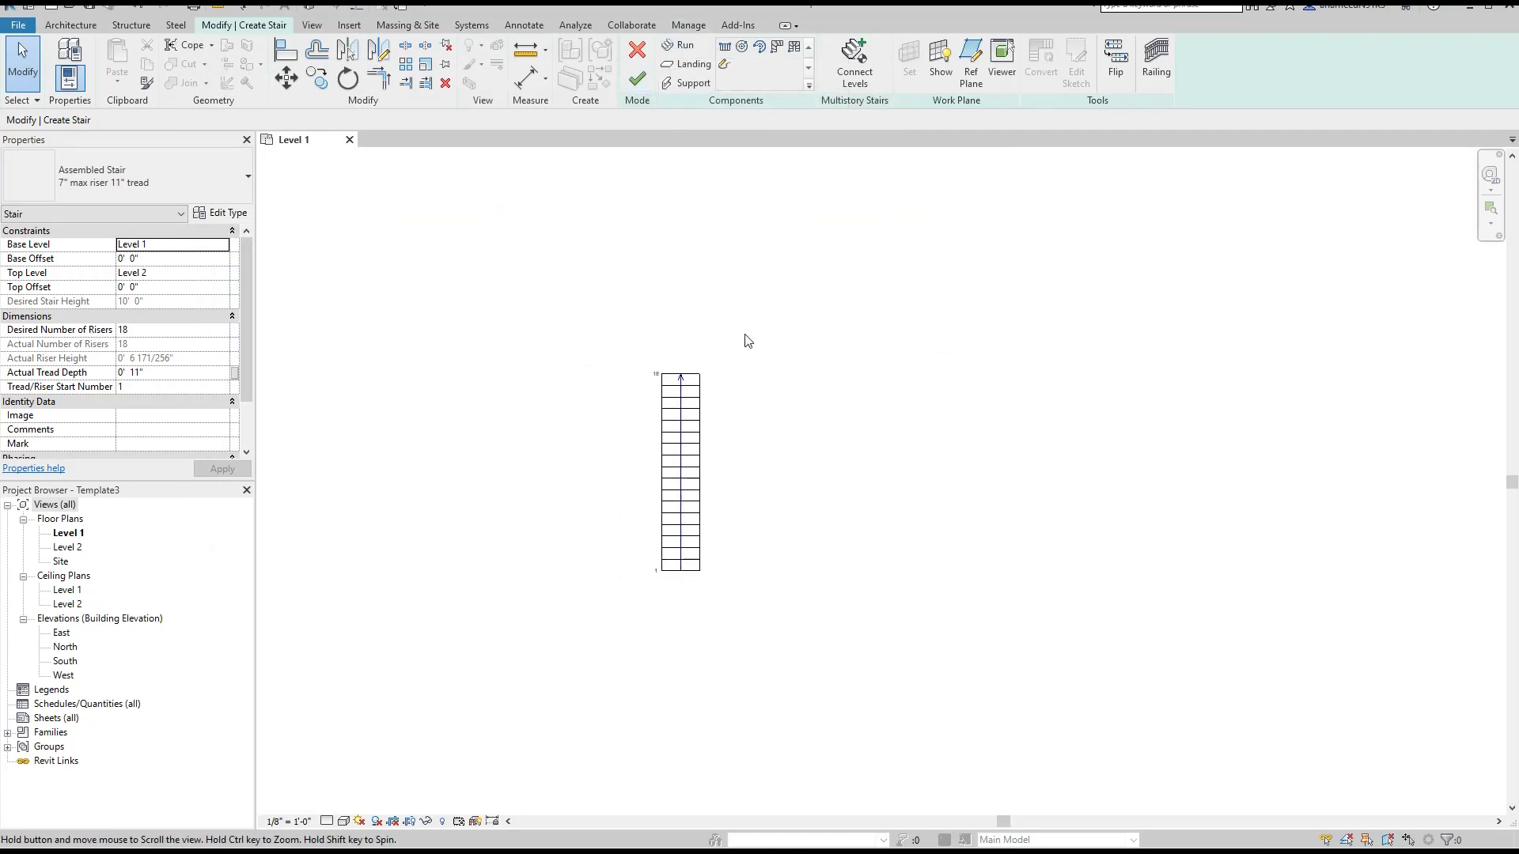
middle_drag(748, 340, 835, 325)
- Finish the stair and view it centred in the default 3D view
click(641, 82)
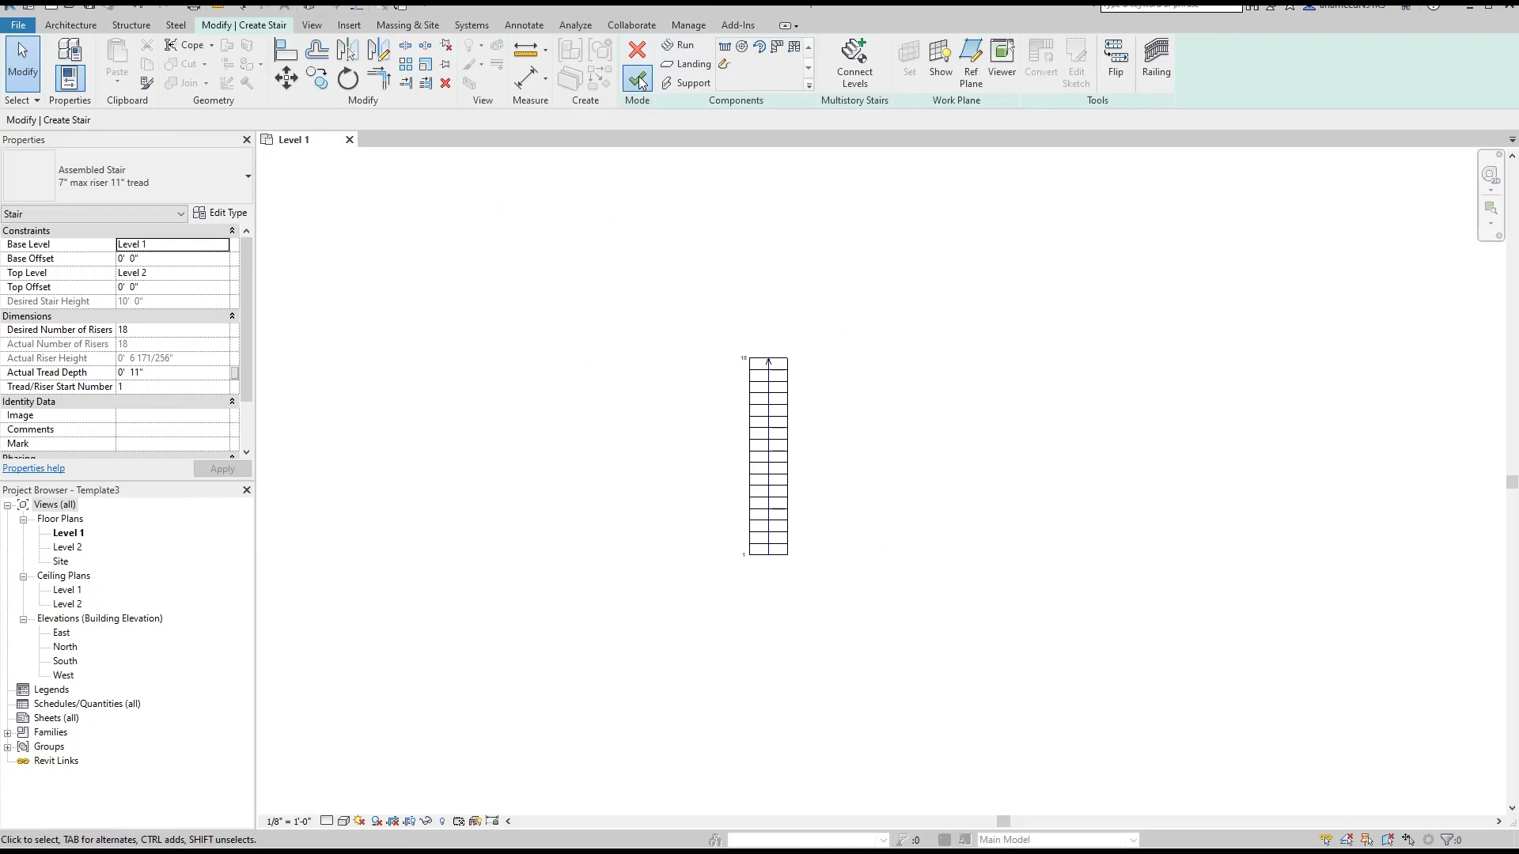
click(310, 10)
scroll(926, 570, up, 2)
scroll(830, 516, up, 3)
scroll(791, 486, up, 3)
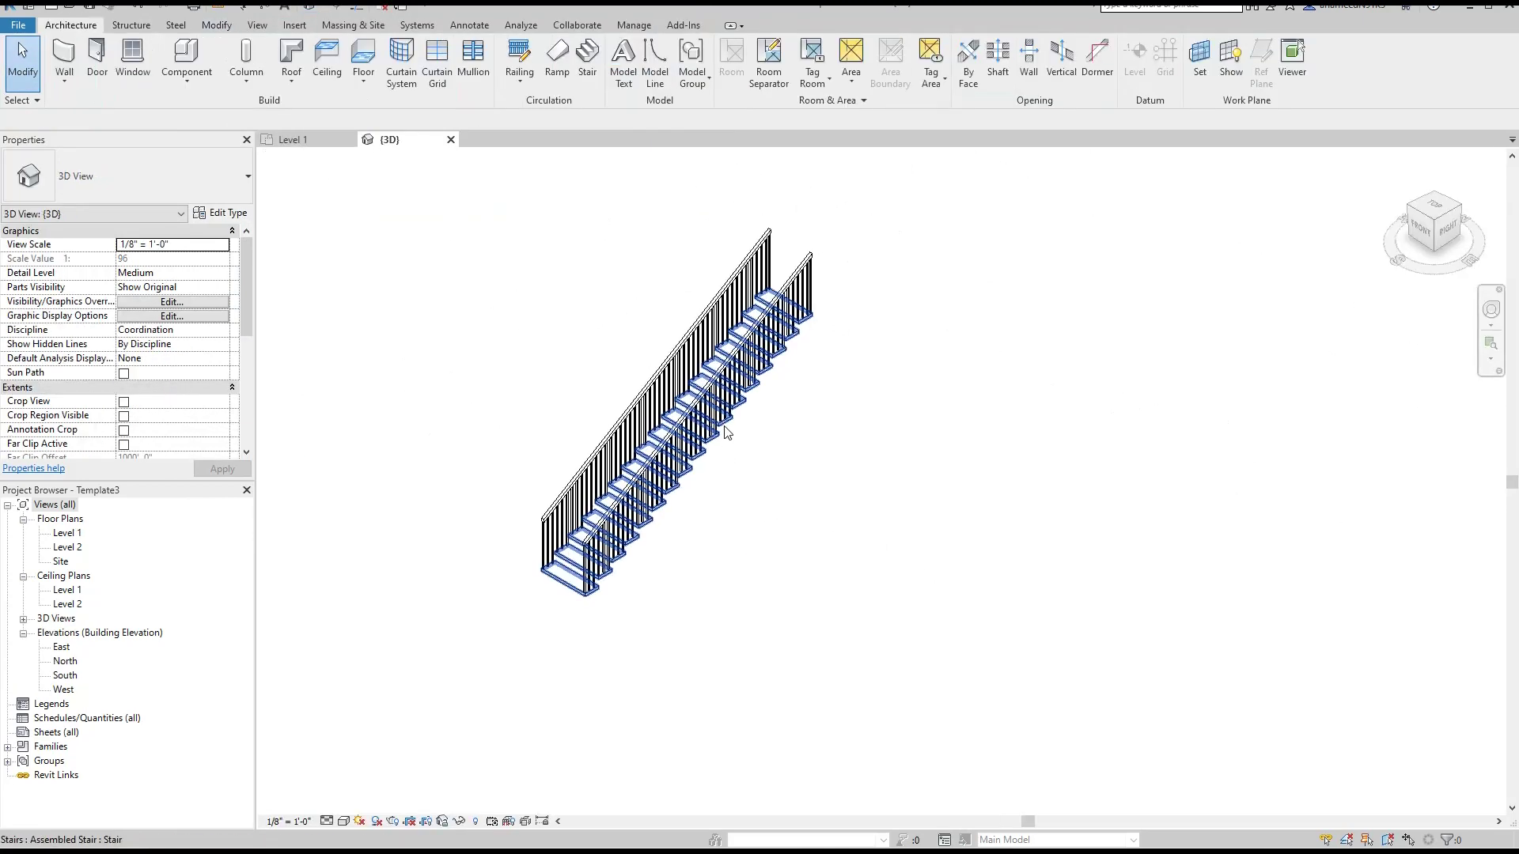
middle_drag(726, 432, 756, 526)
- Delete both railings from the stair
click(832, 371)
key(Delete)
click(780, 372)
key(Delete)
- Set the 3D view to Fine detail level and Shaded visual style
scroll(845, 486, up, 2)
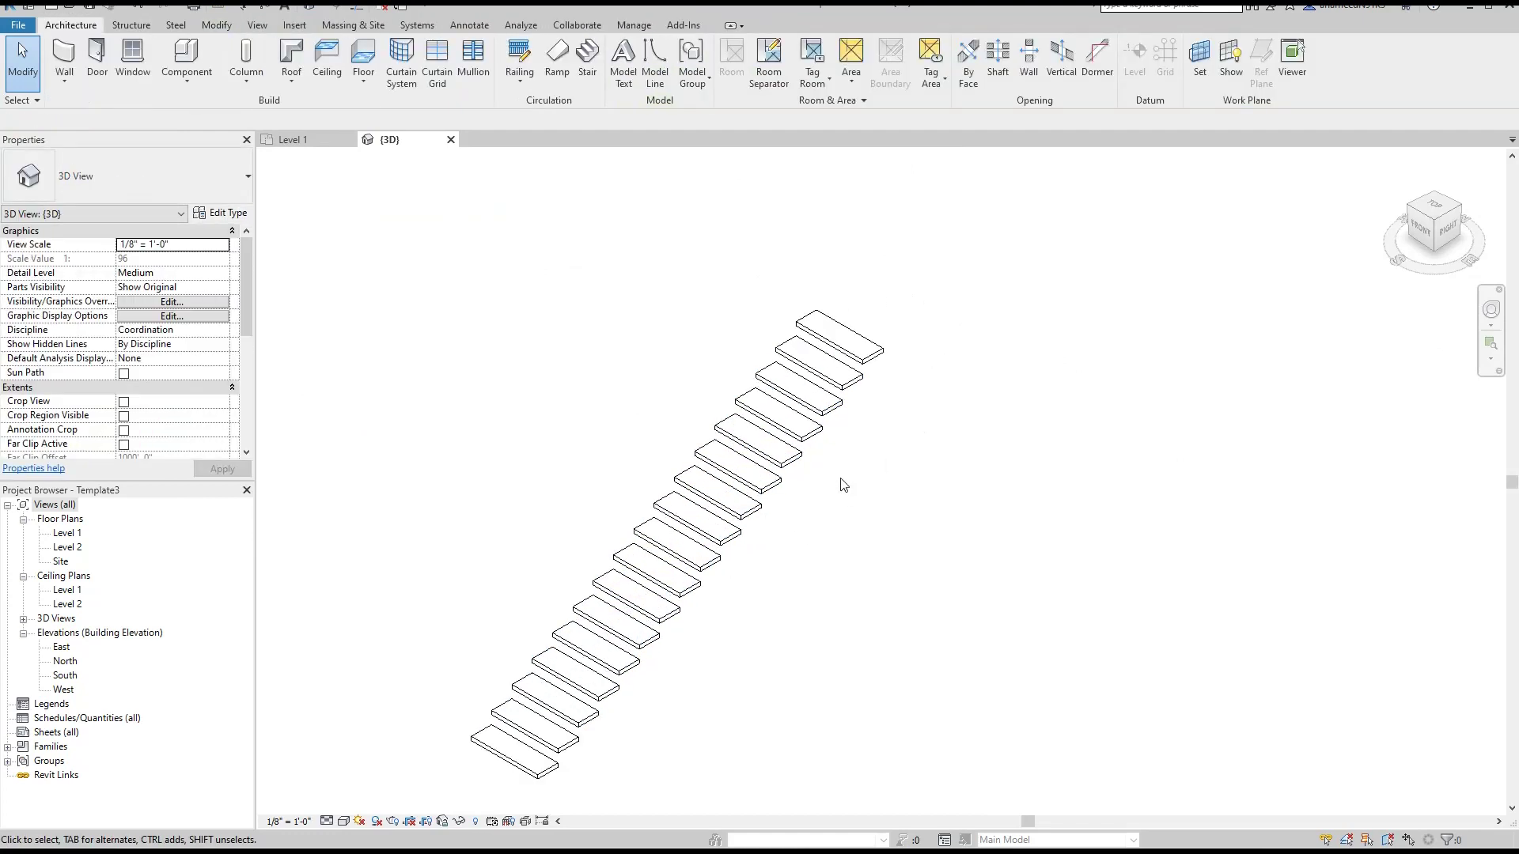
middle_drag(844, 486, 880, 411)
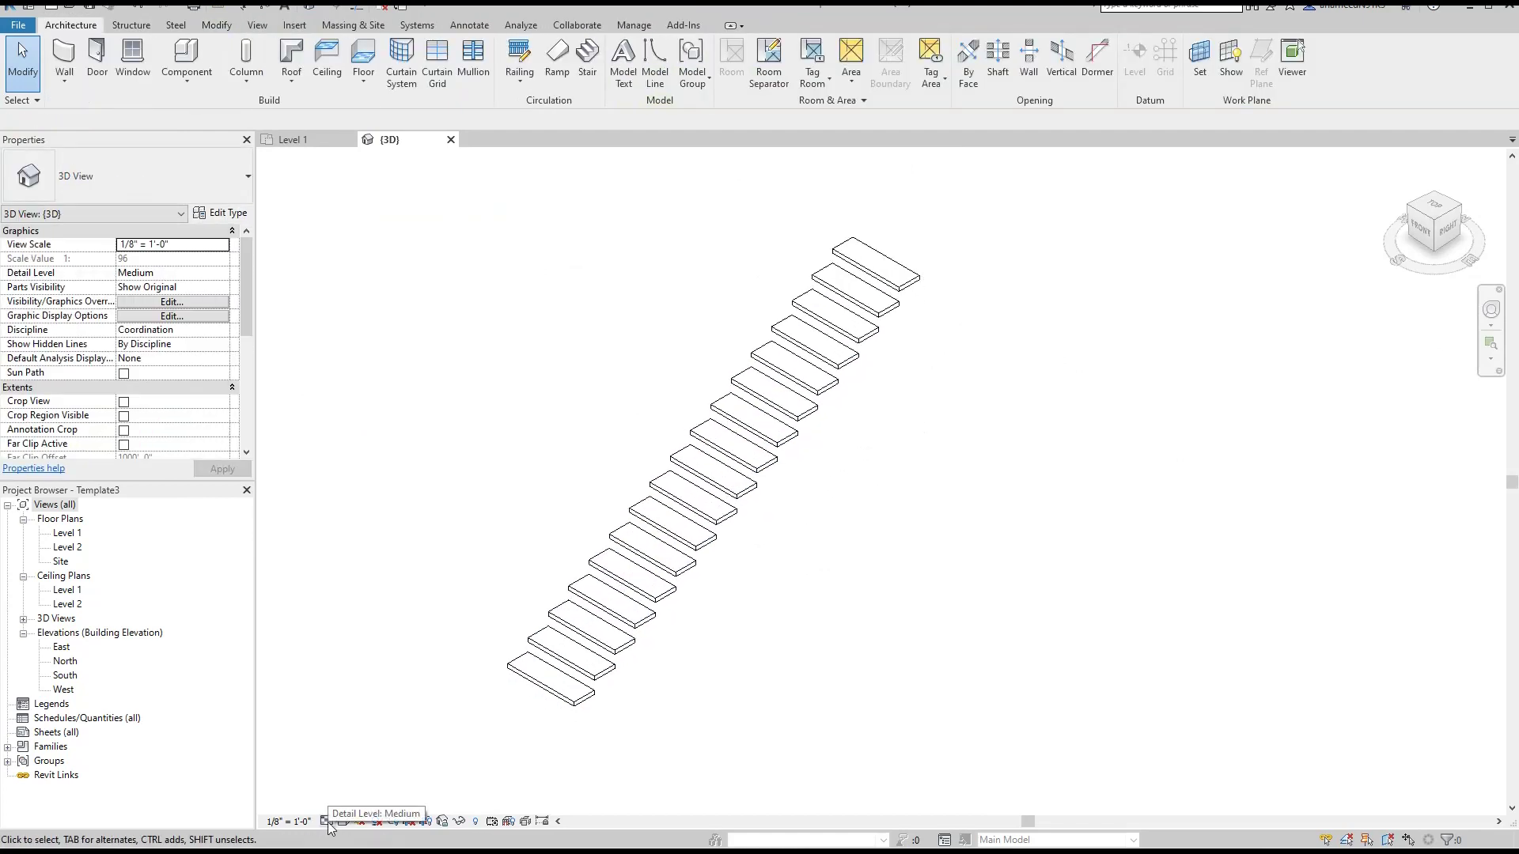
click(329, 823)
click(348, 799)
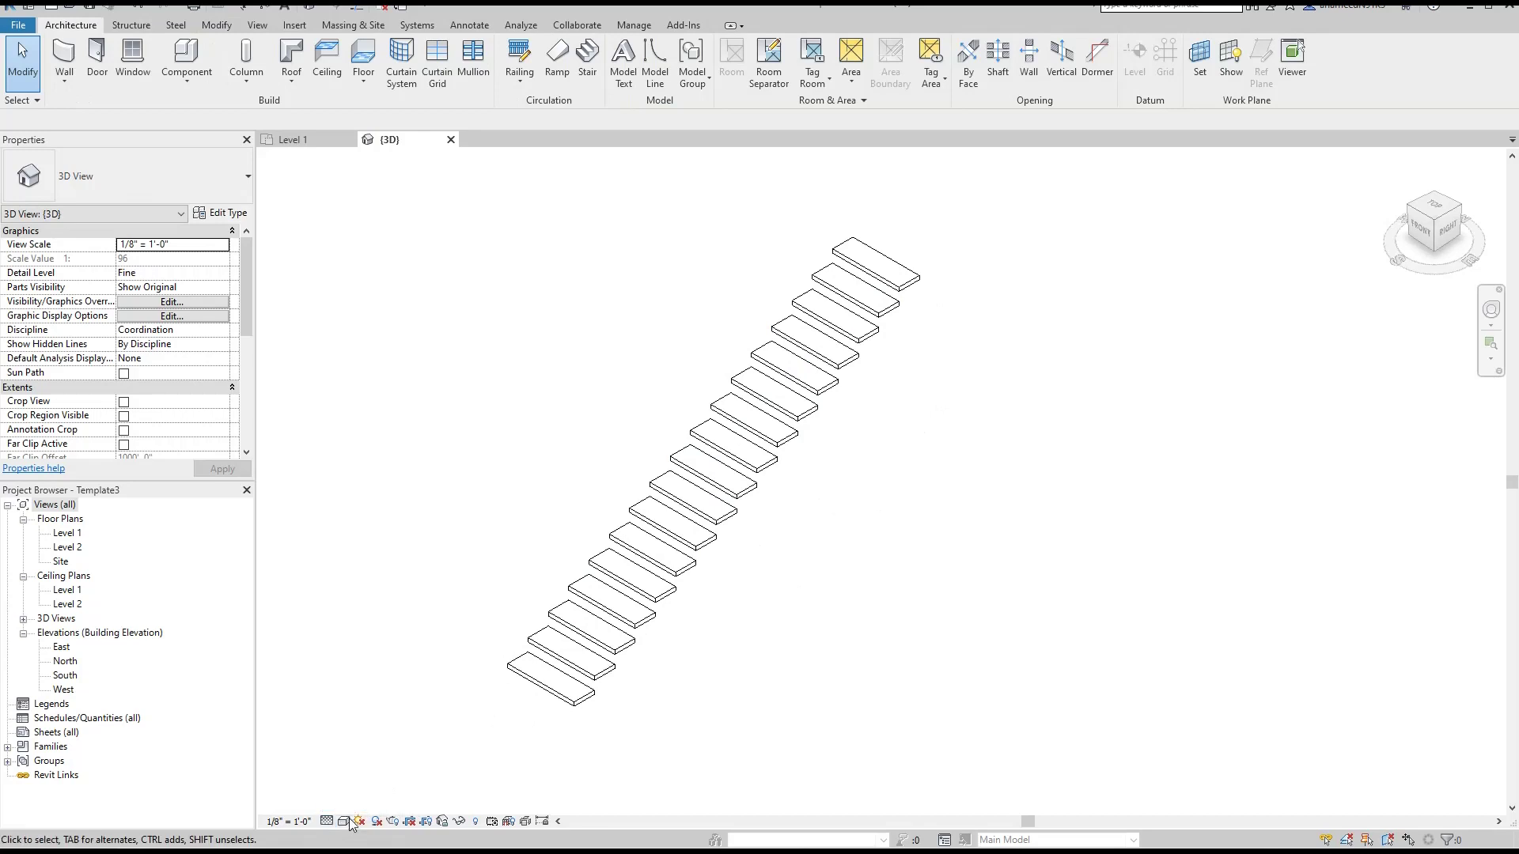
click(392, 758)
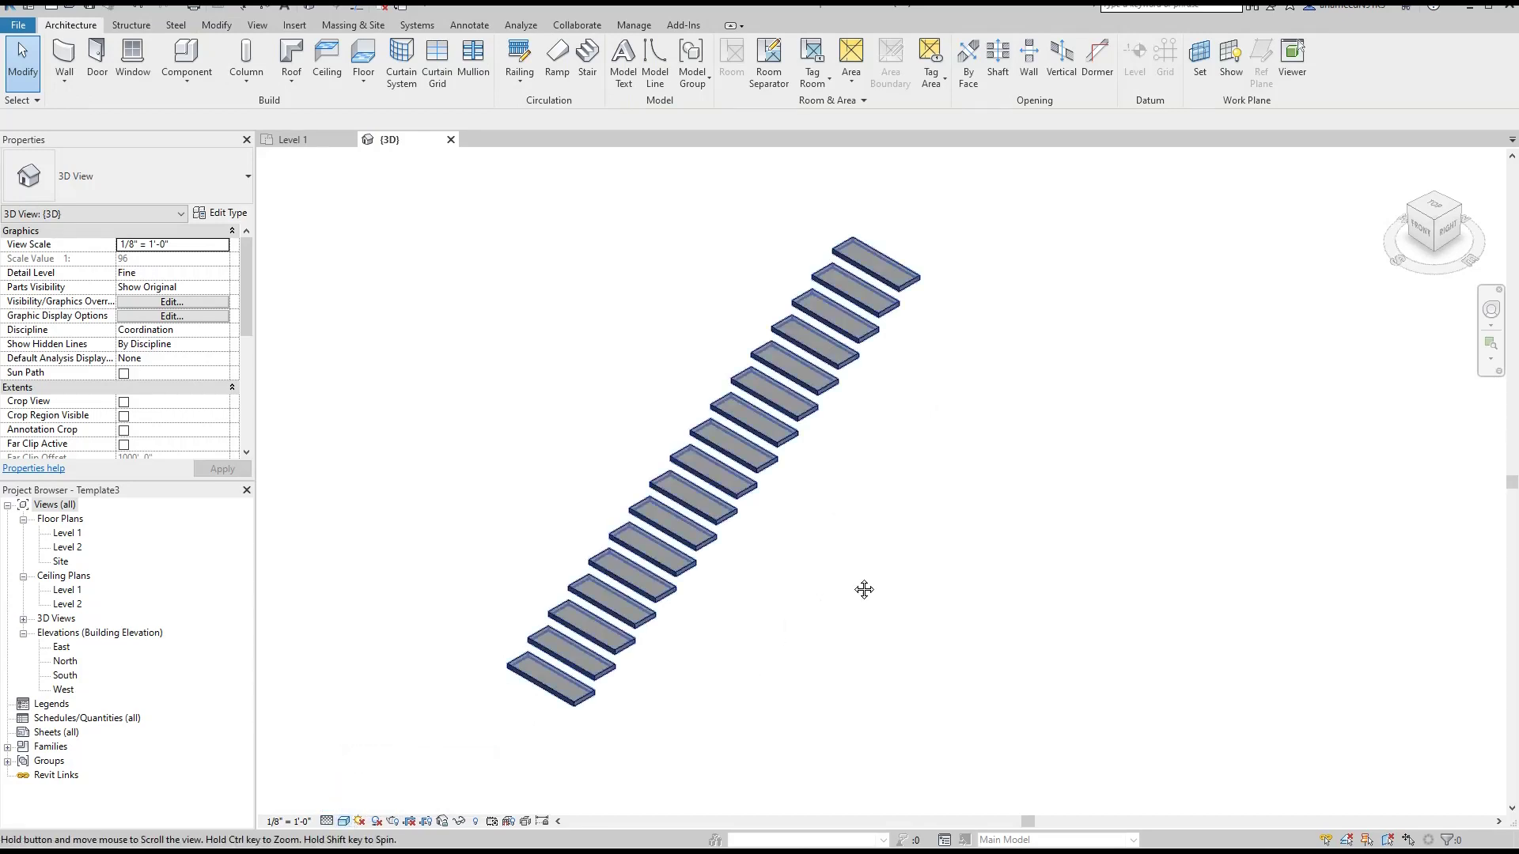
- Orbit the floating-tread stair to inspect it, then return to the Level 1 plan
middle_drag(864, 590, 944, 612)
click(1491, 310)
mouse_move(1127, 484)
mouse_down()
mouse_move(1114, 420)
mouse_move(1112, 443)
mouse_move(1231, 437)
mouse_move(1086, 440)
mouse_move(1187, 434)
mouse_move(1159, 431)
mouse_up()
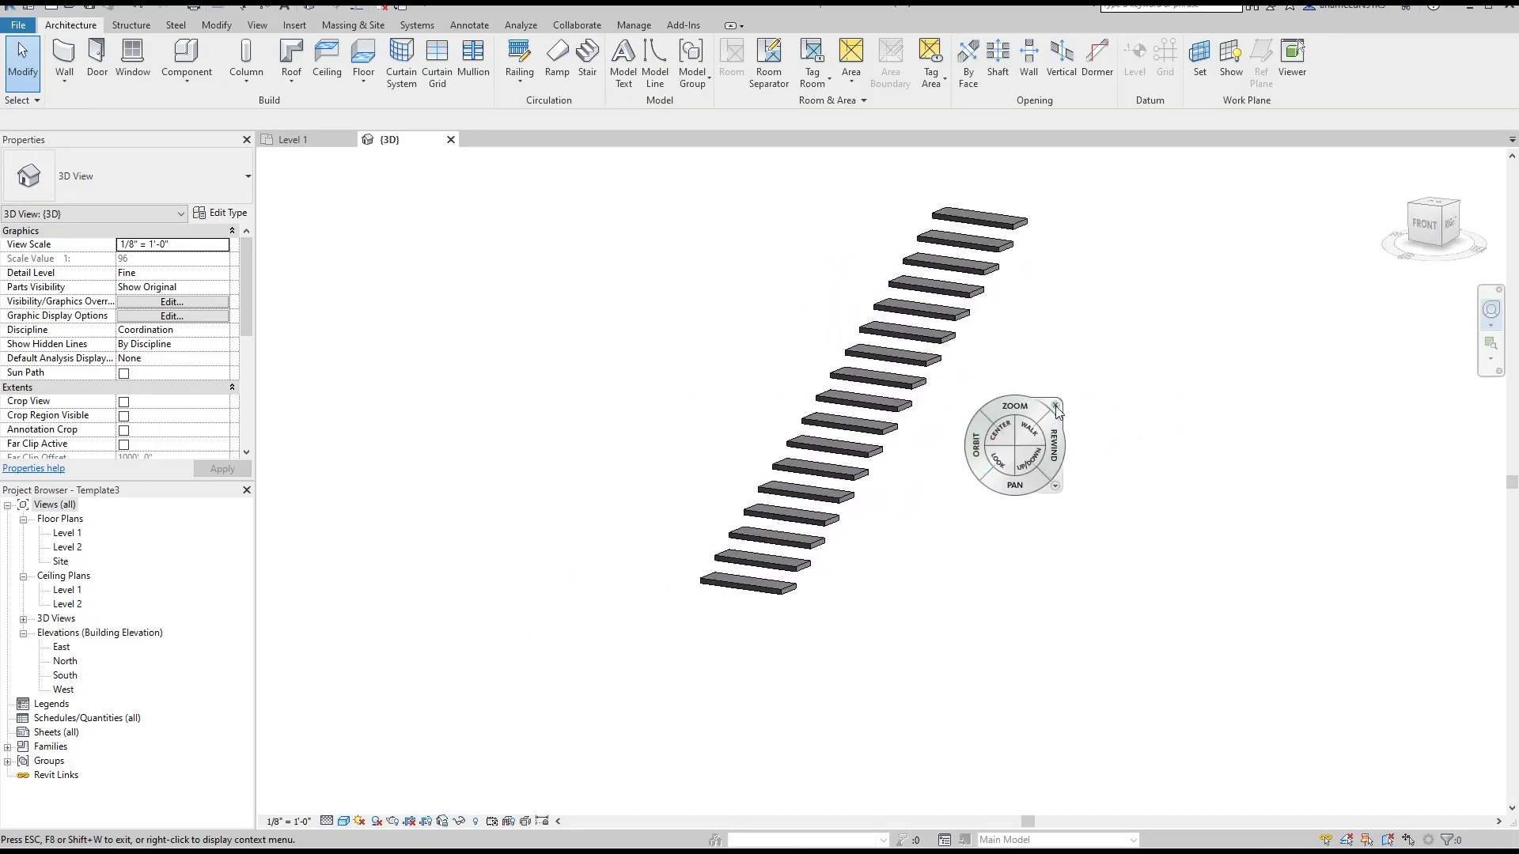
click(299, 140)
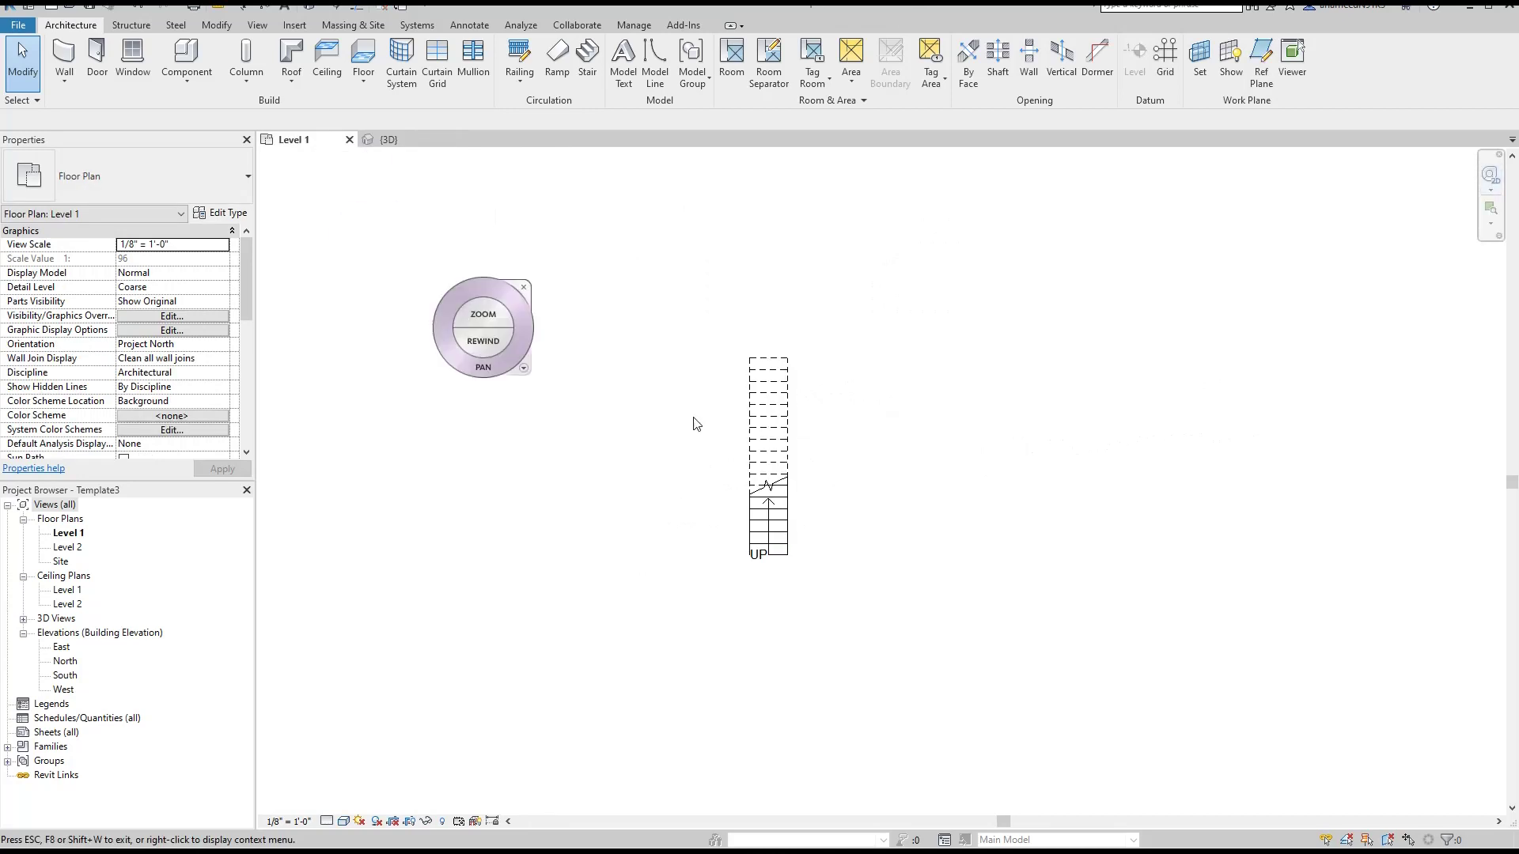
- Draw a horizontal reference plane along the foot of the stair
key(Escape)
mouse_move(846, 487)
middle_down()
mouse_move(761, 498)
mouse_move(1027, 495)
mouse_move(861, 447)
middle_up()
scroll(762, 498, up, 2)
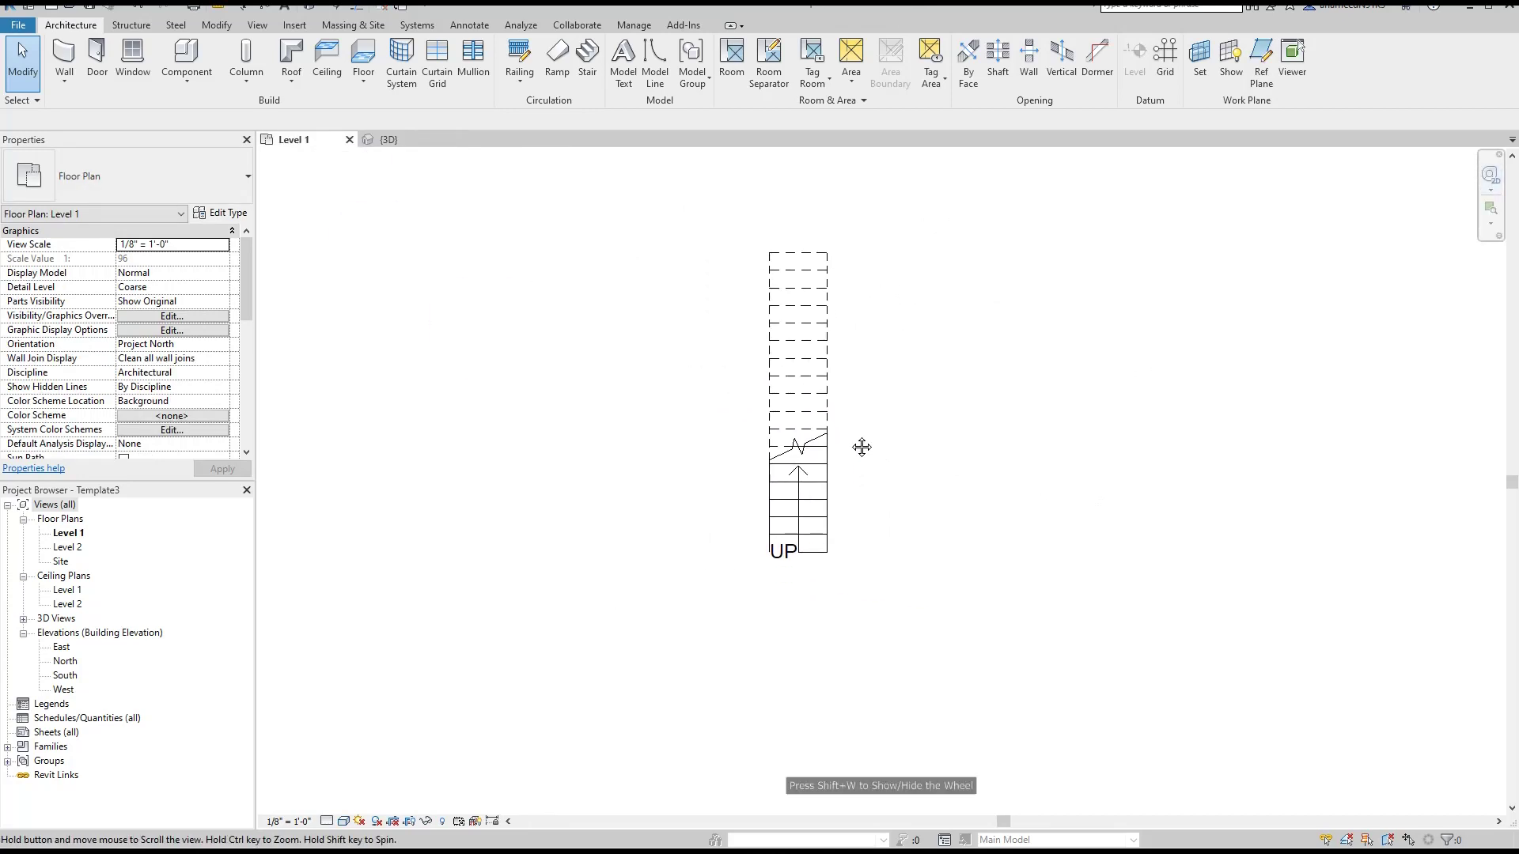
click(1262, 70)
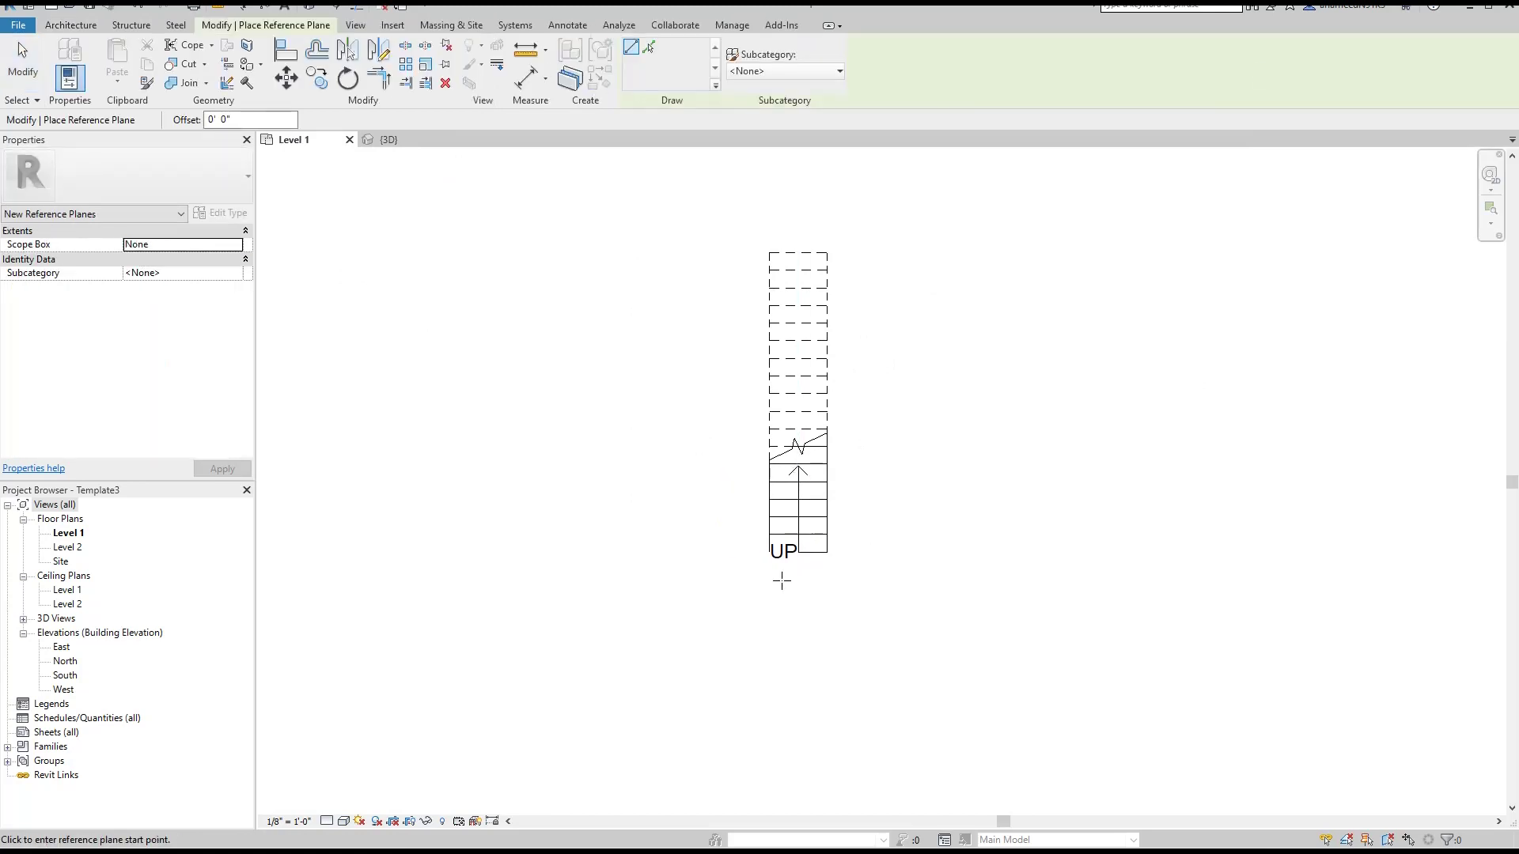
scroll(780, 577, up, 1)
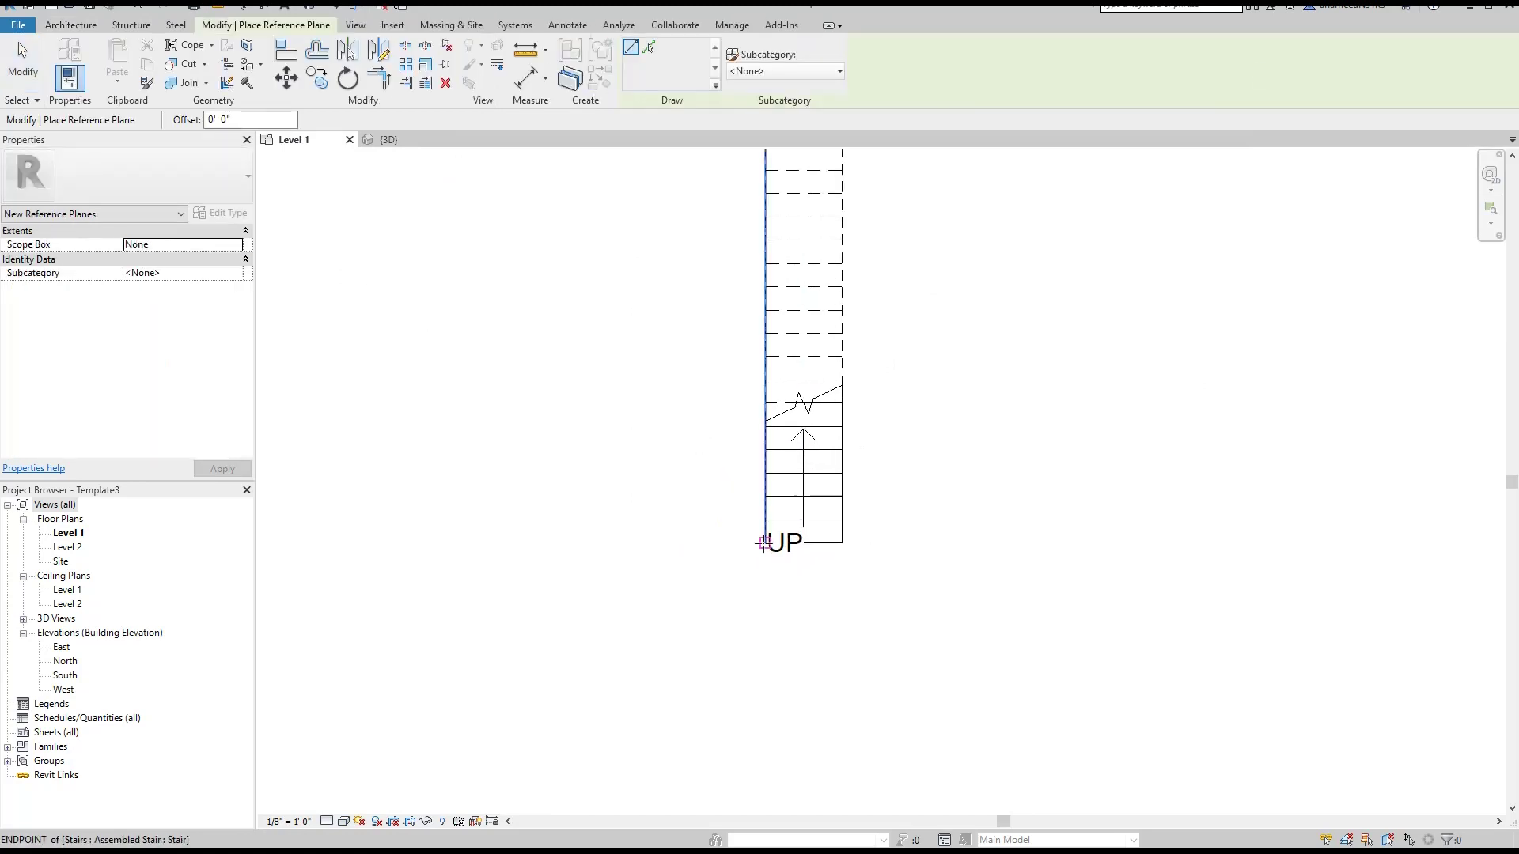
click(764, 542)
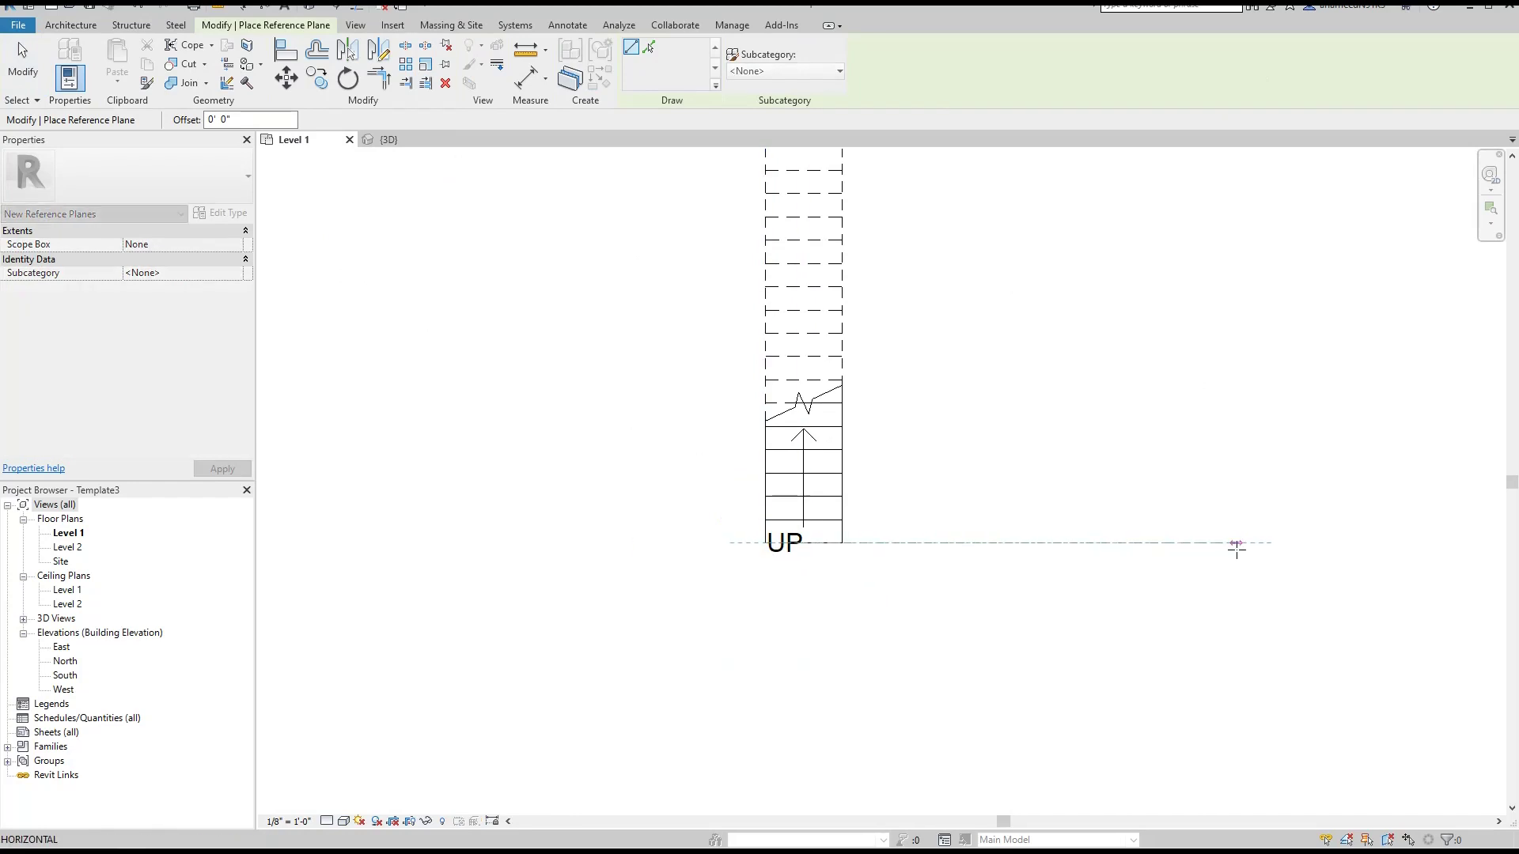
click(1237, 543)
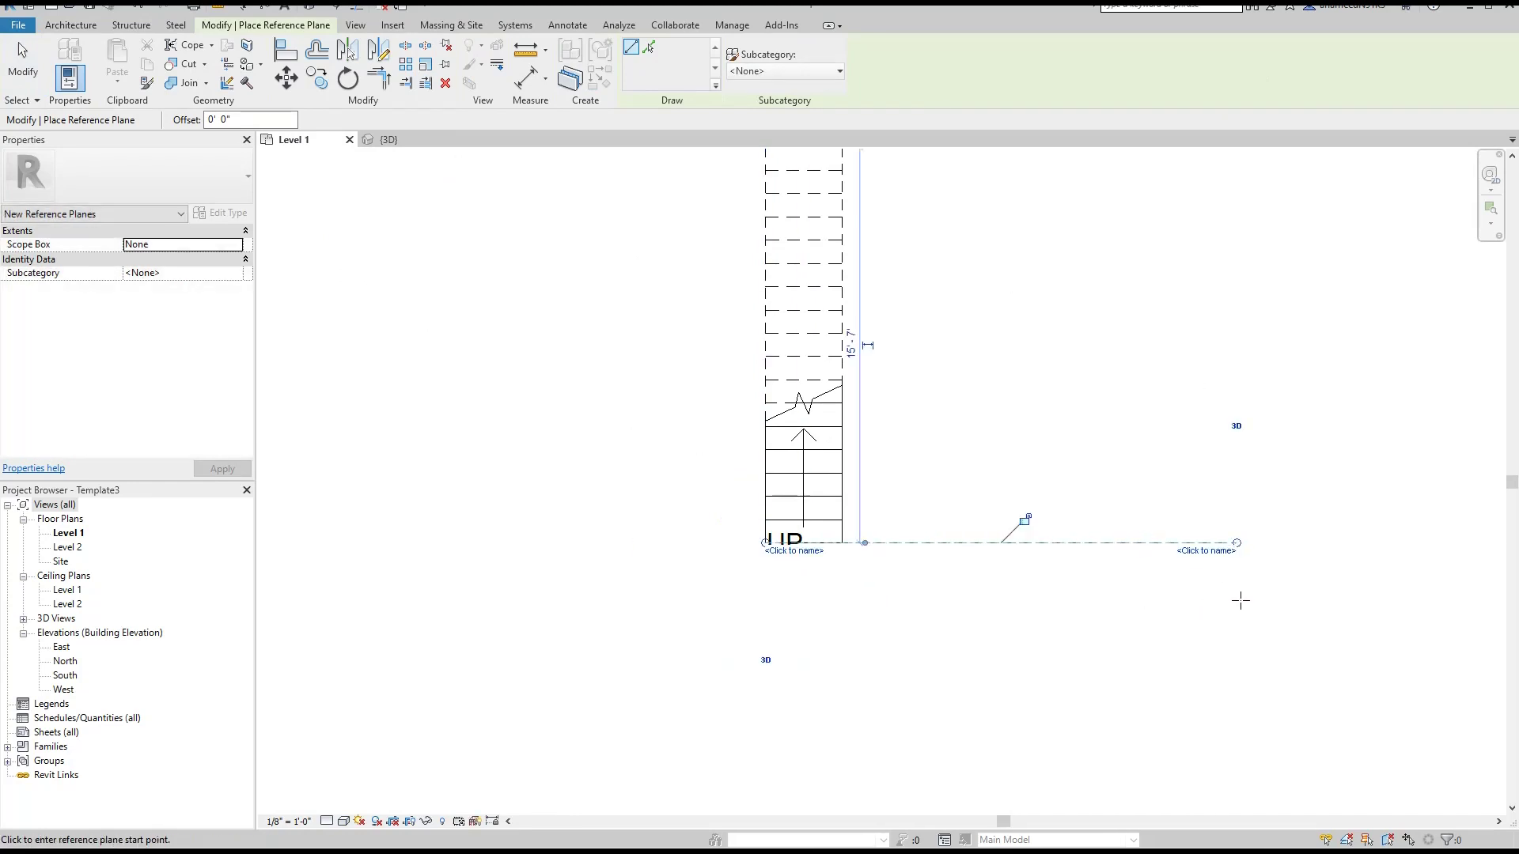
key(Escape)
- Name the reference plane A and extend its left end past the stair
click(1196, 544)
click(1203, 552)
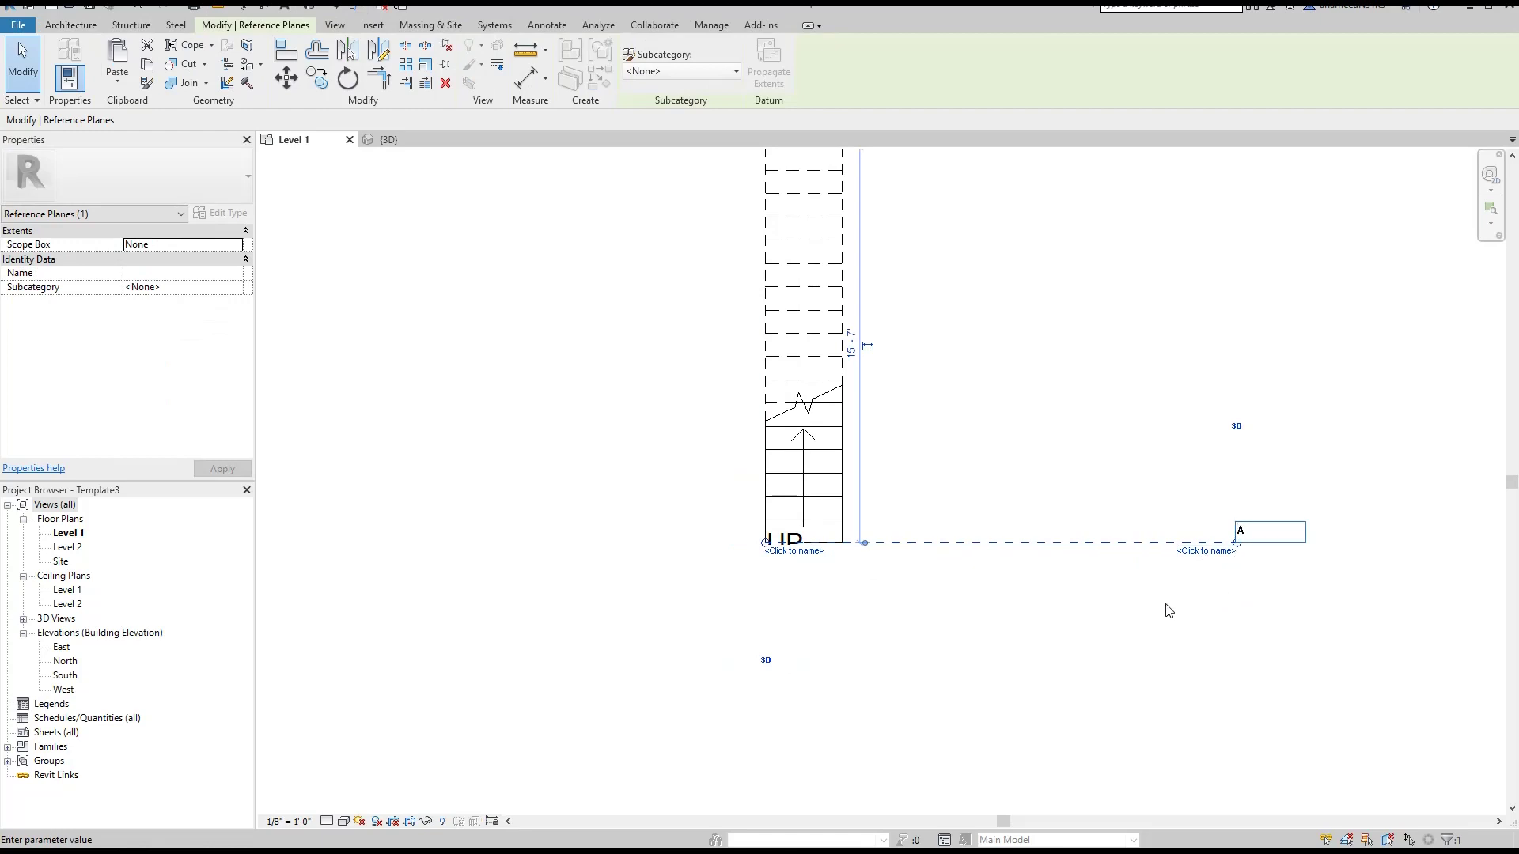
key(Return)
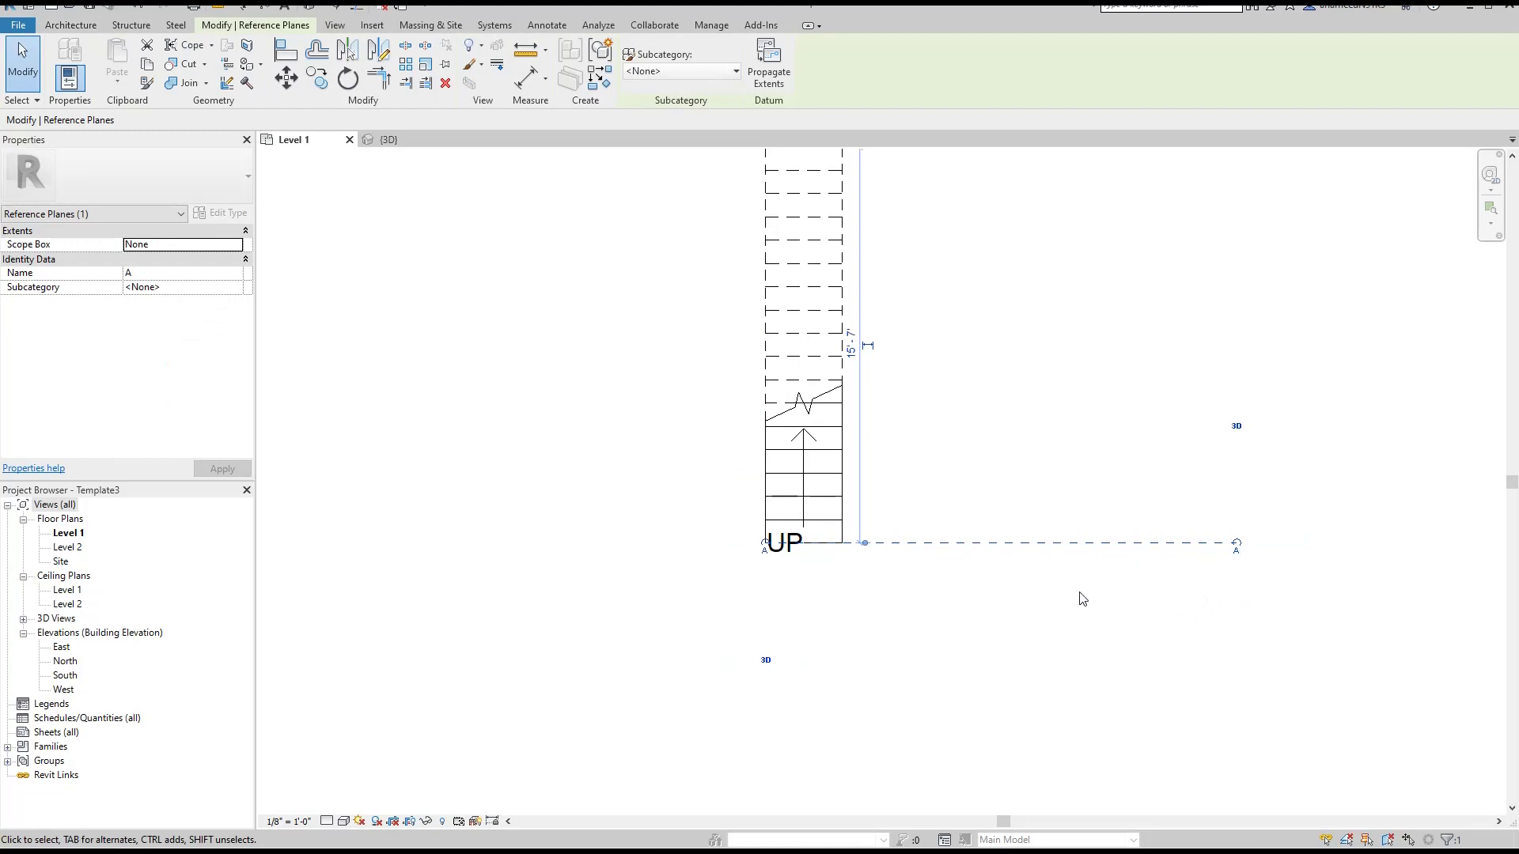
click(1139, 621)
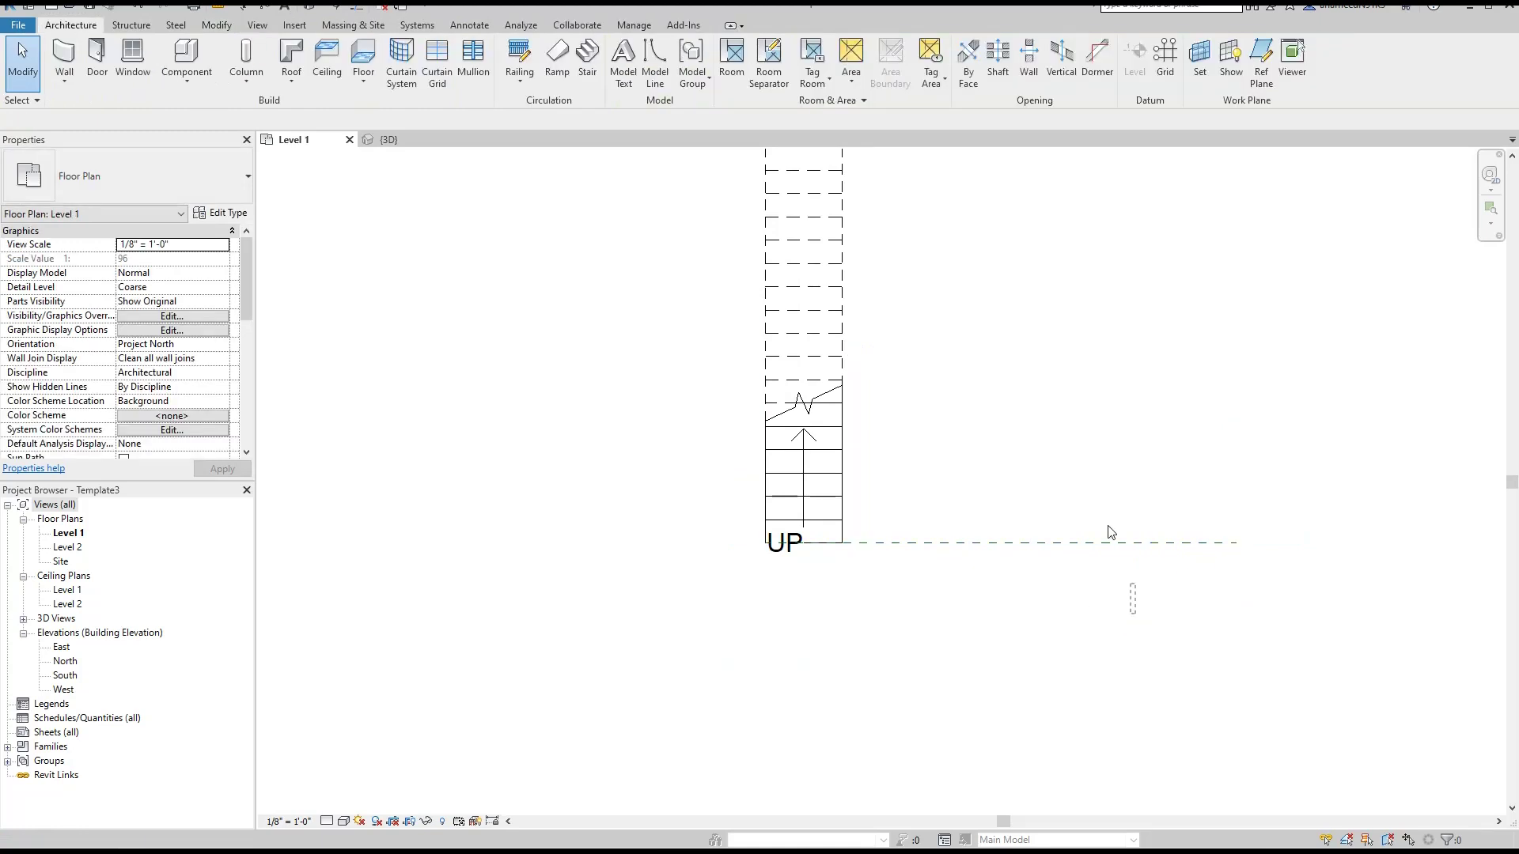
drag(1107, 543, 965, 545)
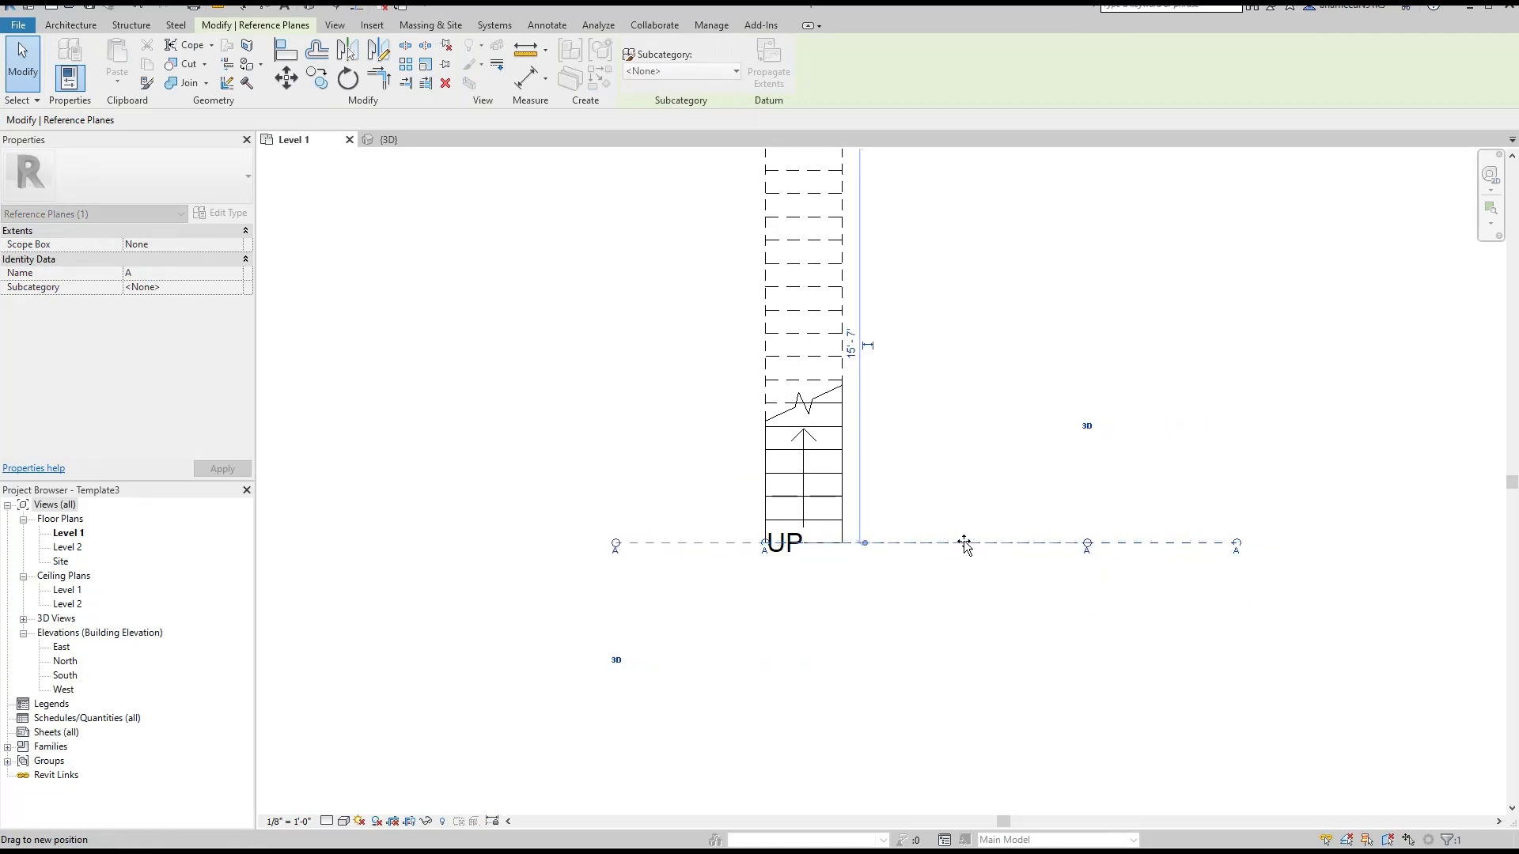
click(1048, 601)
middle_drag(979, 593, 1060, 603)
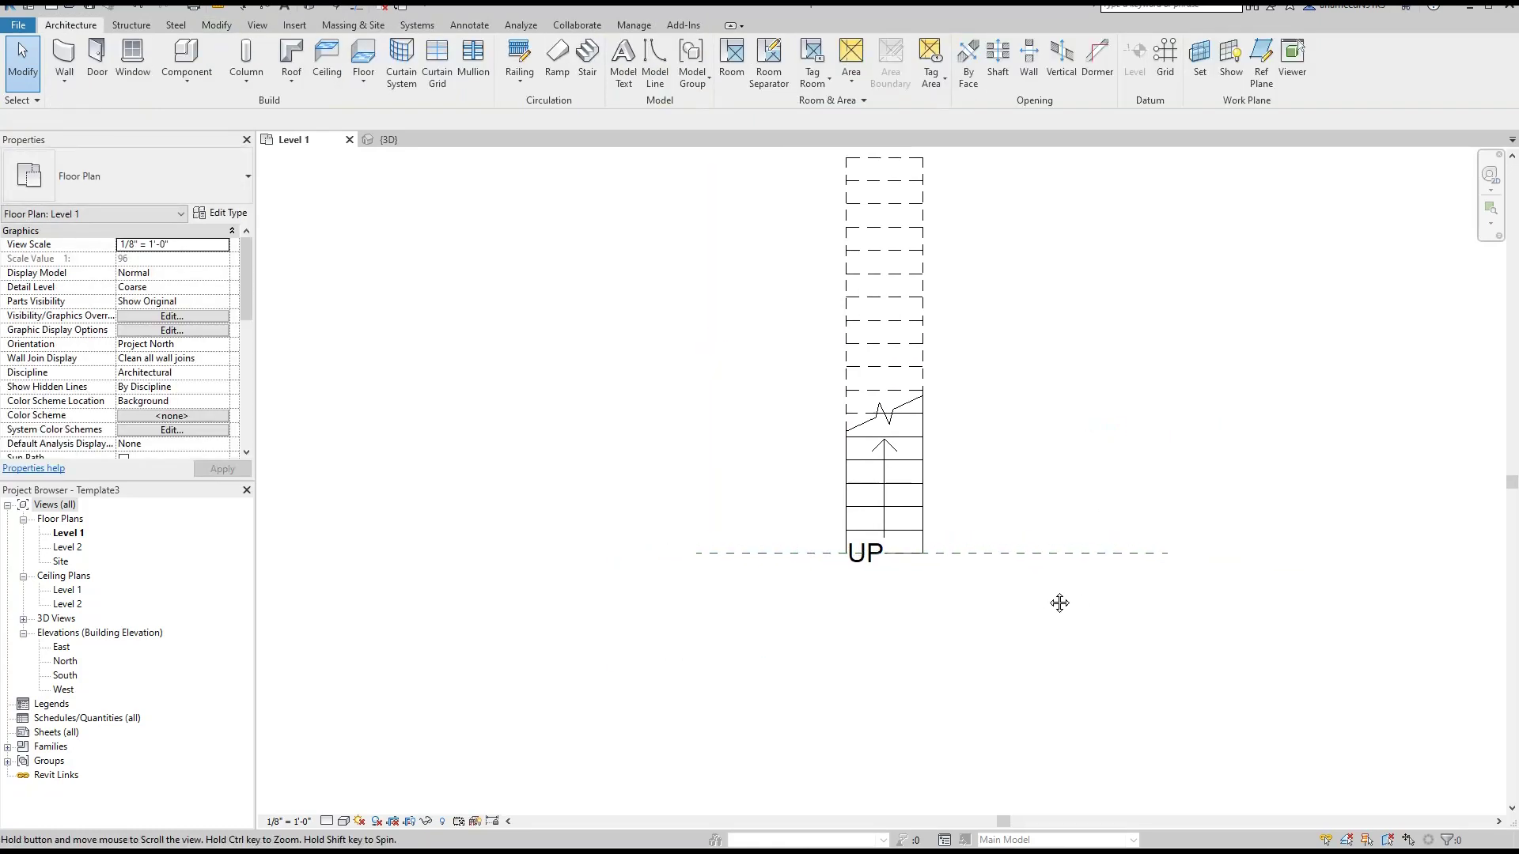
click(1058, 554)
- Start a Model In-Place family from Component and choose Stairs as its category
click(1171, 455)
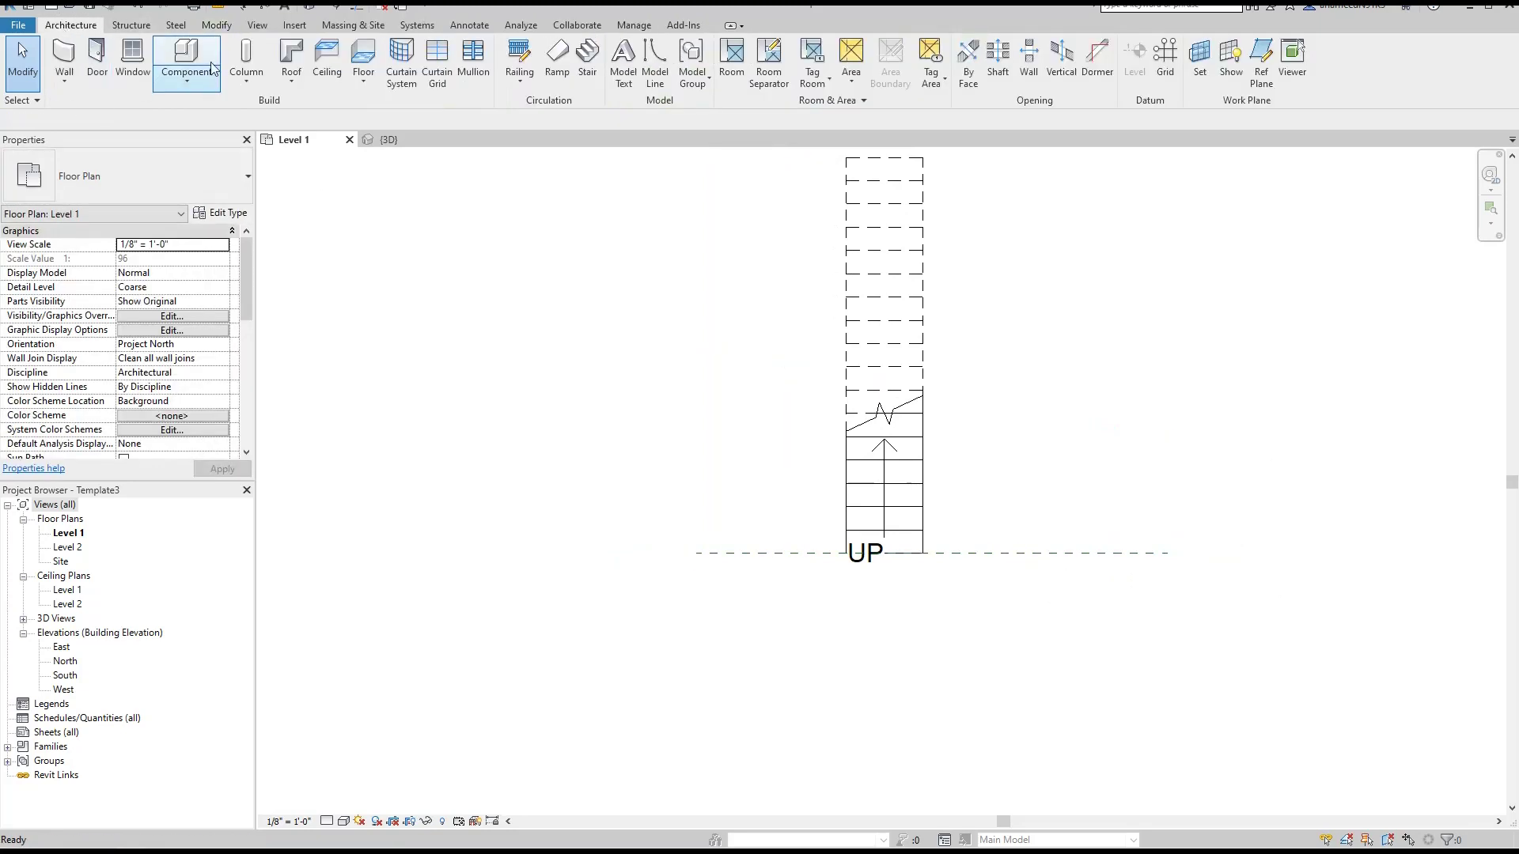
mouse_move(187, 65)
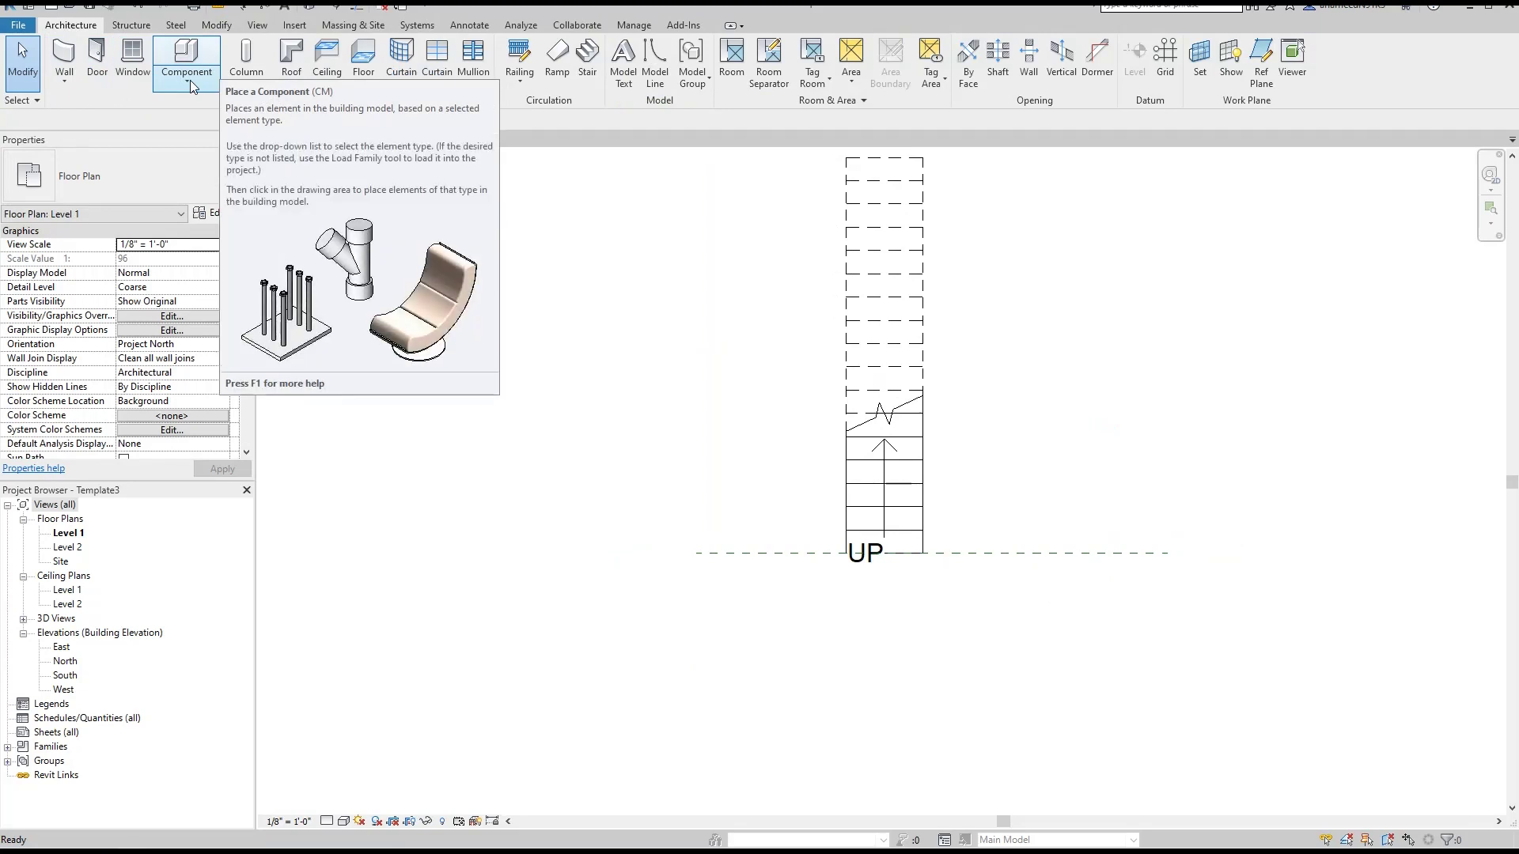
click(190, 79)
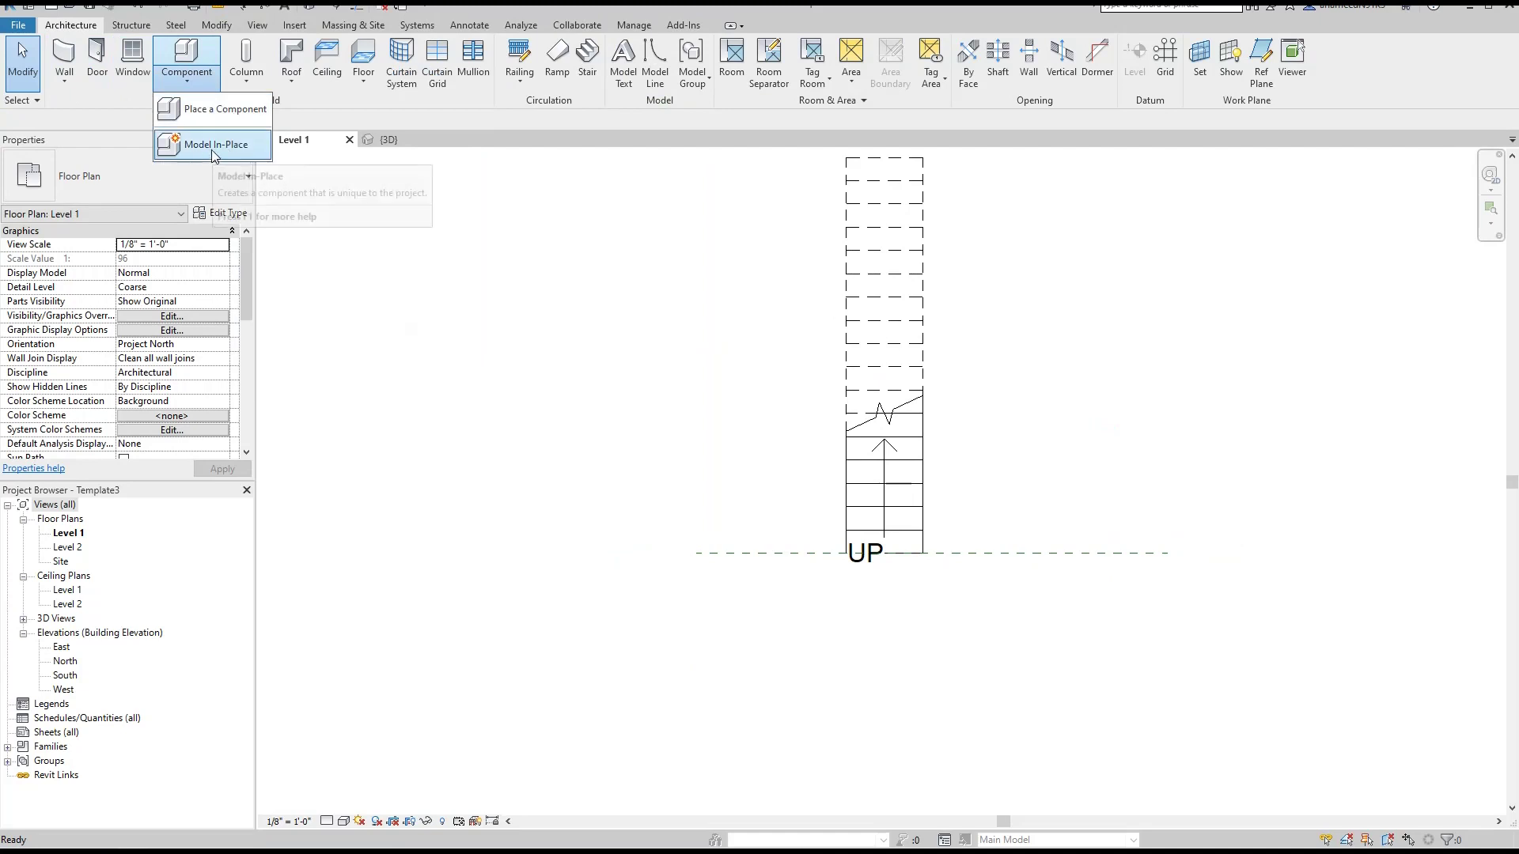
click(234, 148)
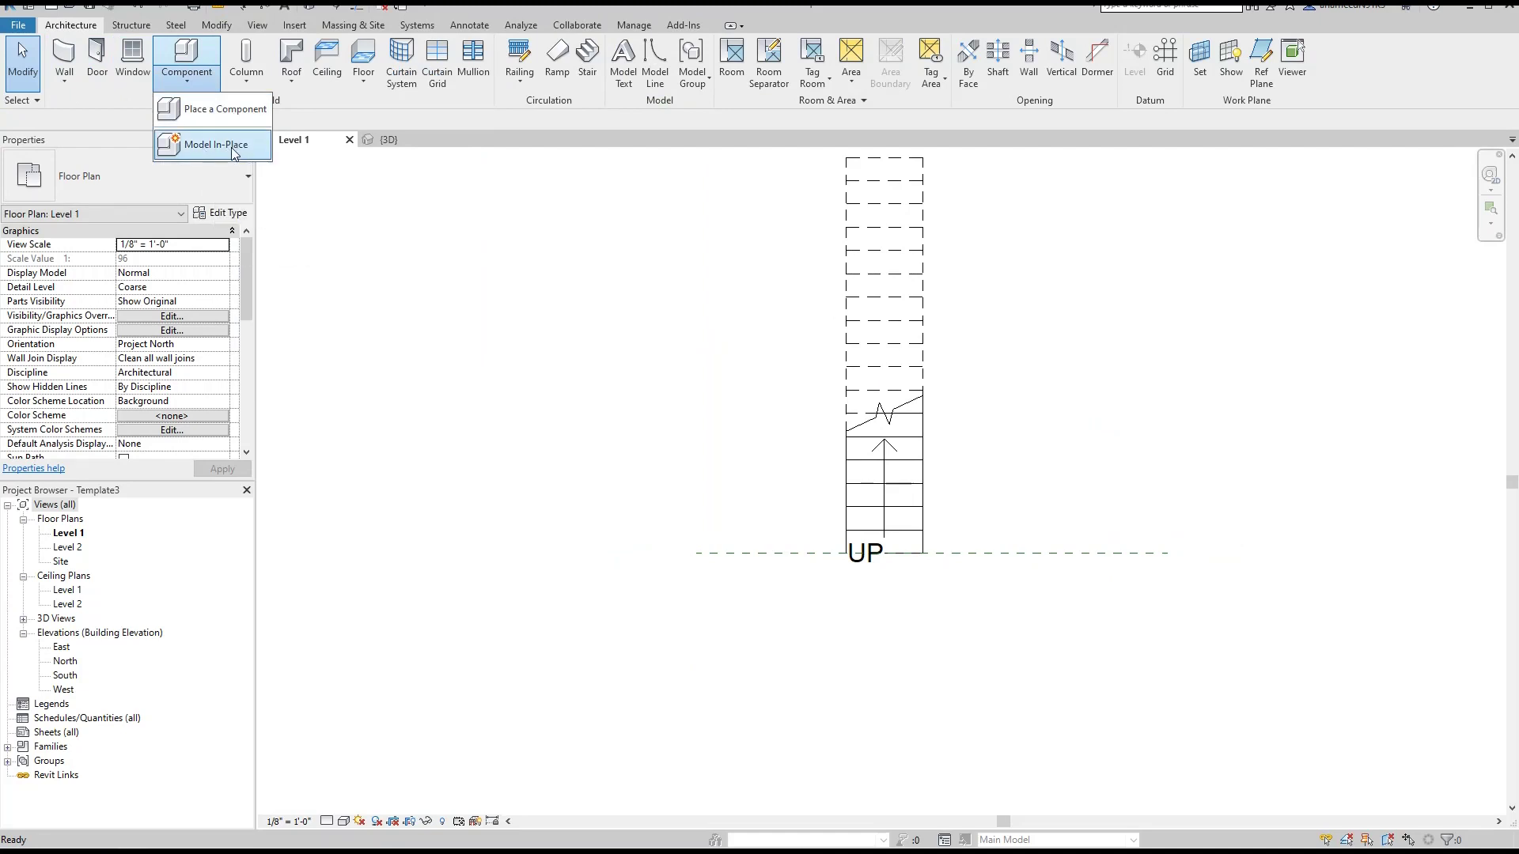
drag(736, 238, 529, 220)
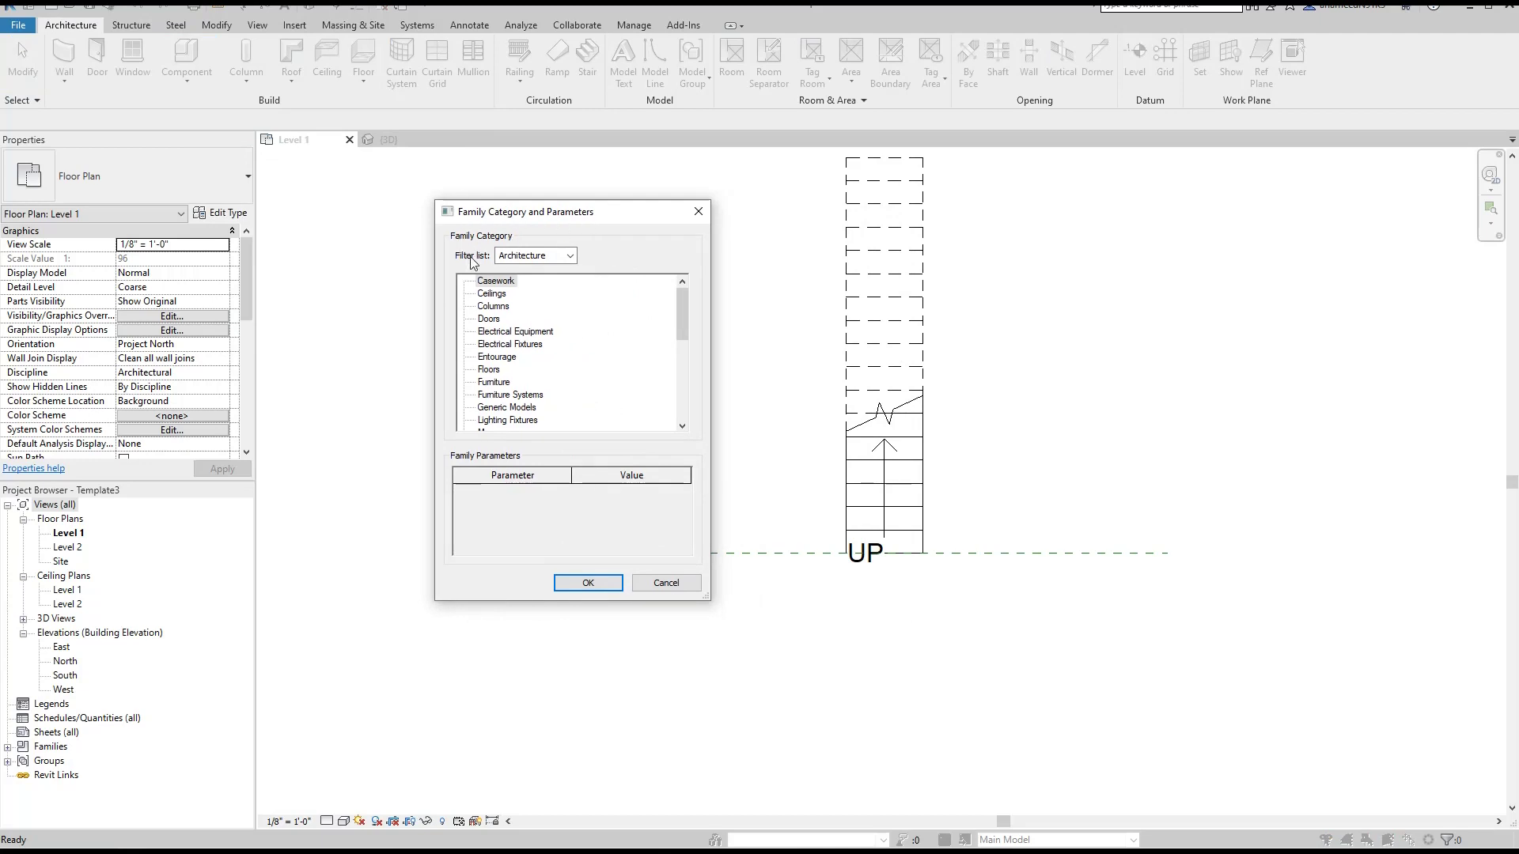
click(569, 256)
click(494, 370)
scroll(581, 378, down, 1)
scroll(577, 381, down, 2)
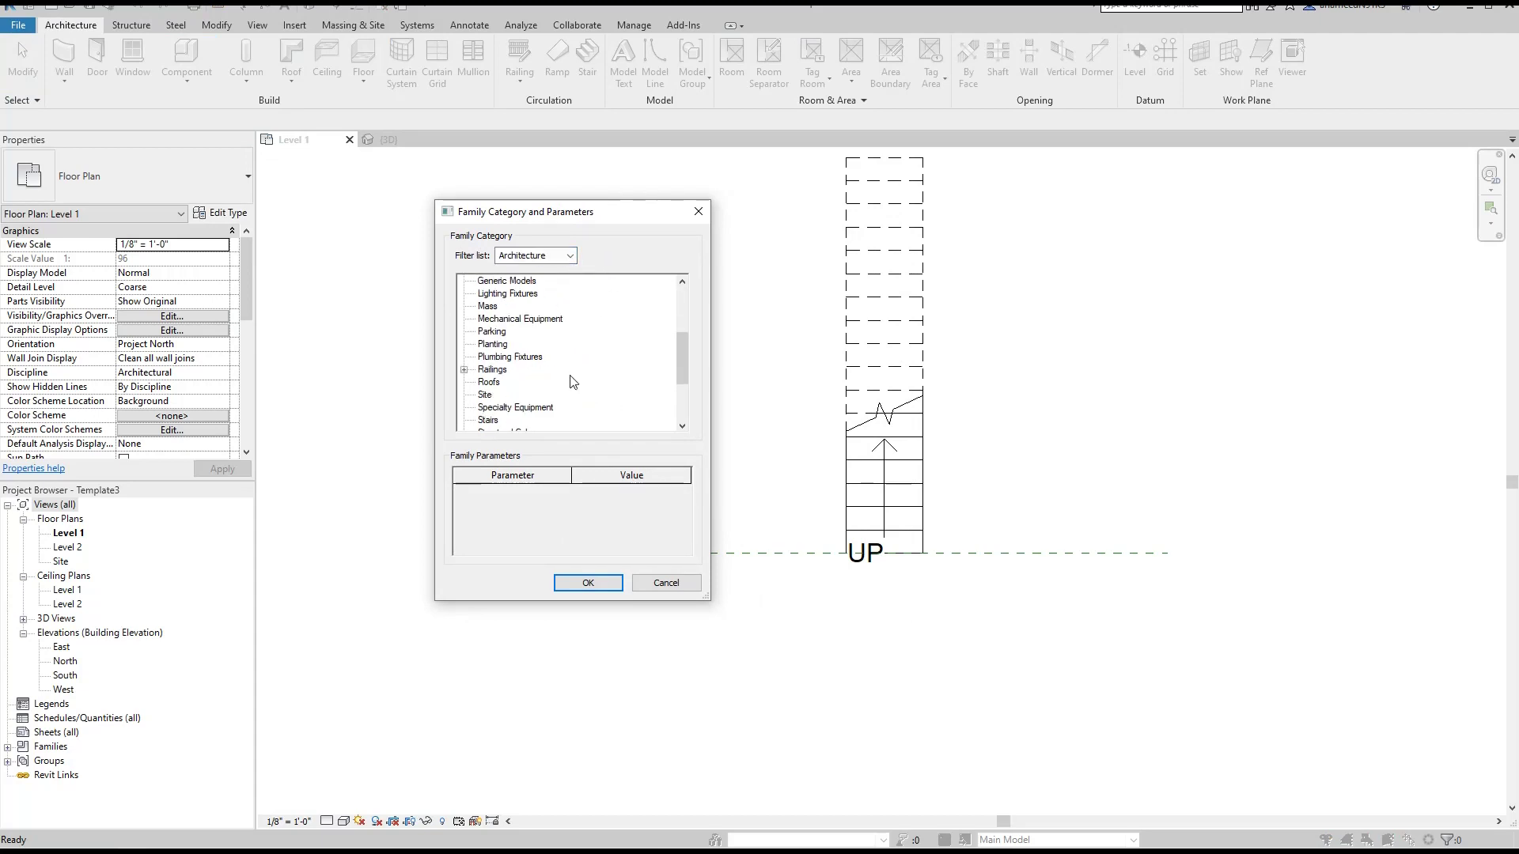
scroll(507, 409, down, 1)
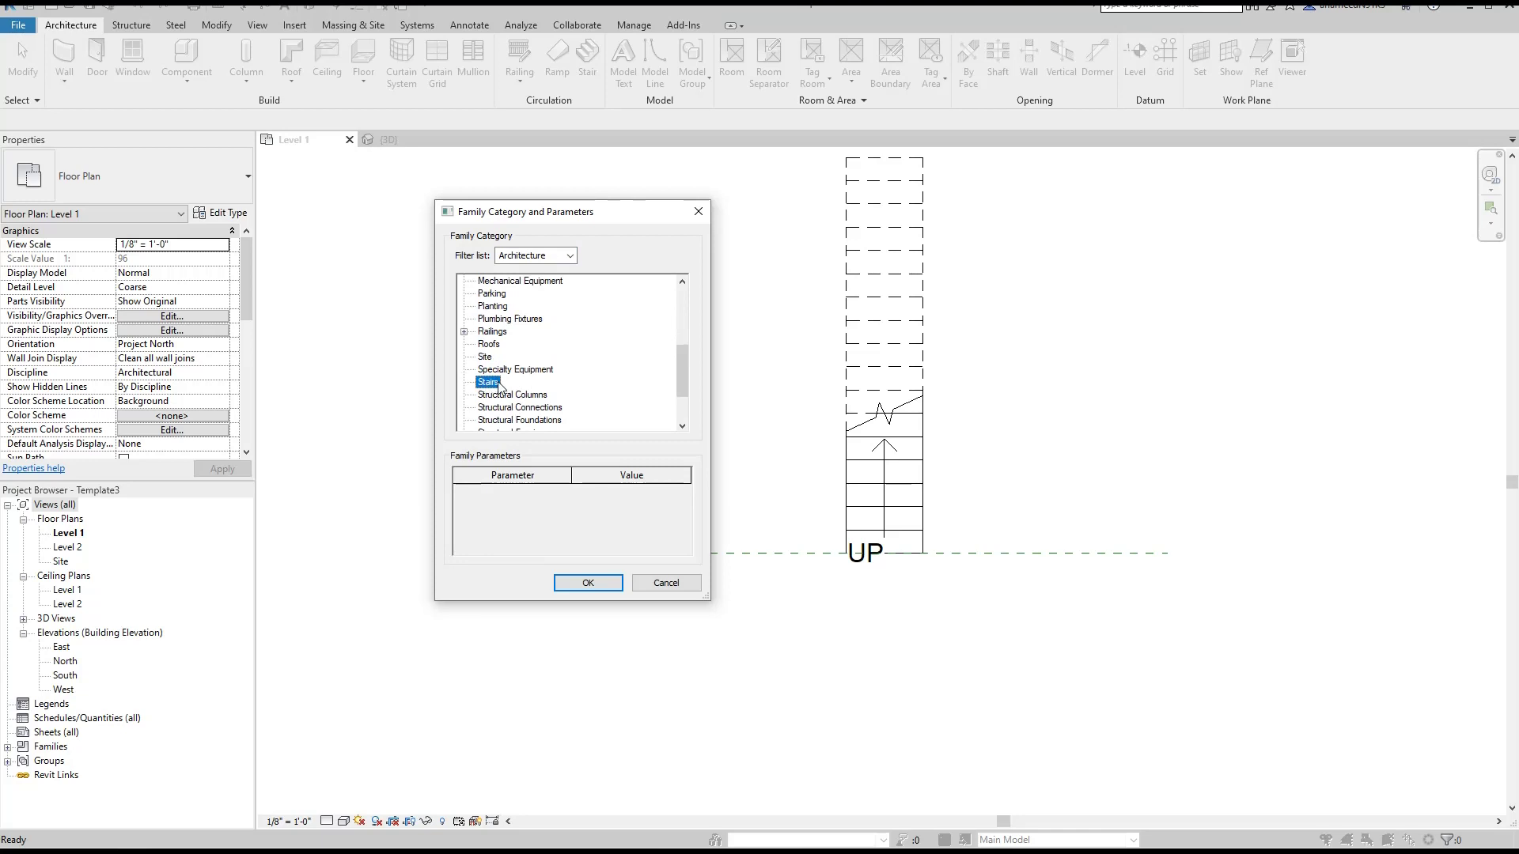
click(586, 583)
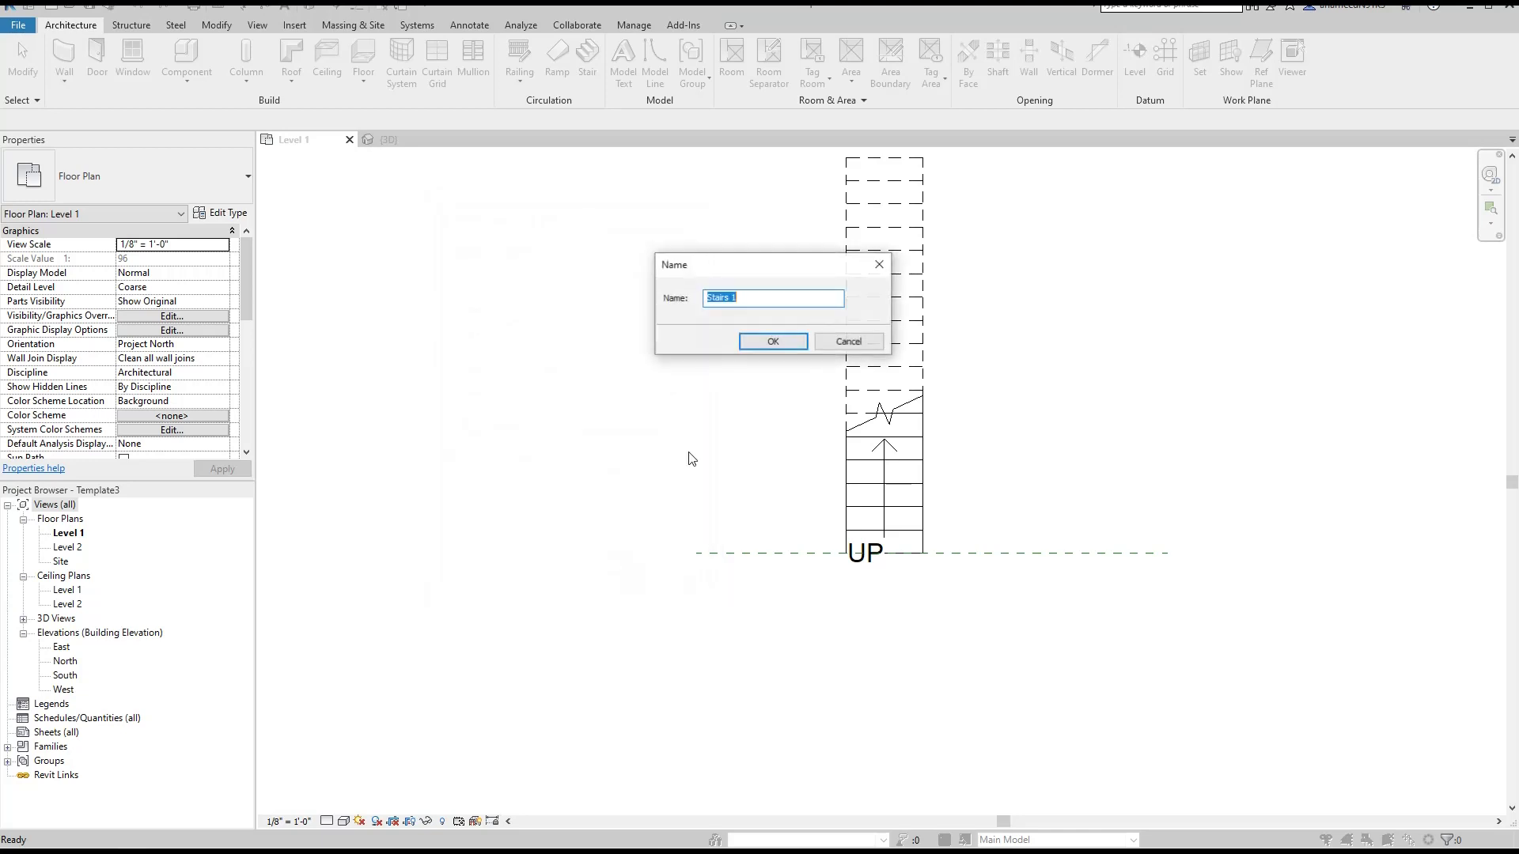
- Accept the name Stairs 1, show the Create tools, and open the South elevation
click(777, 342)
mouse_move(733, 330)
middle_down()
mouse_move(657, 384)
mouse_move(677, 402)
middle_up()
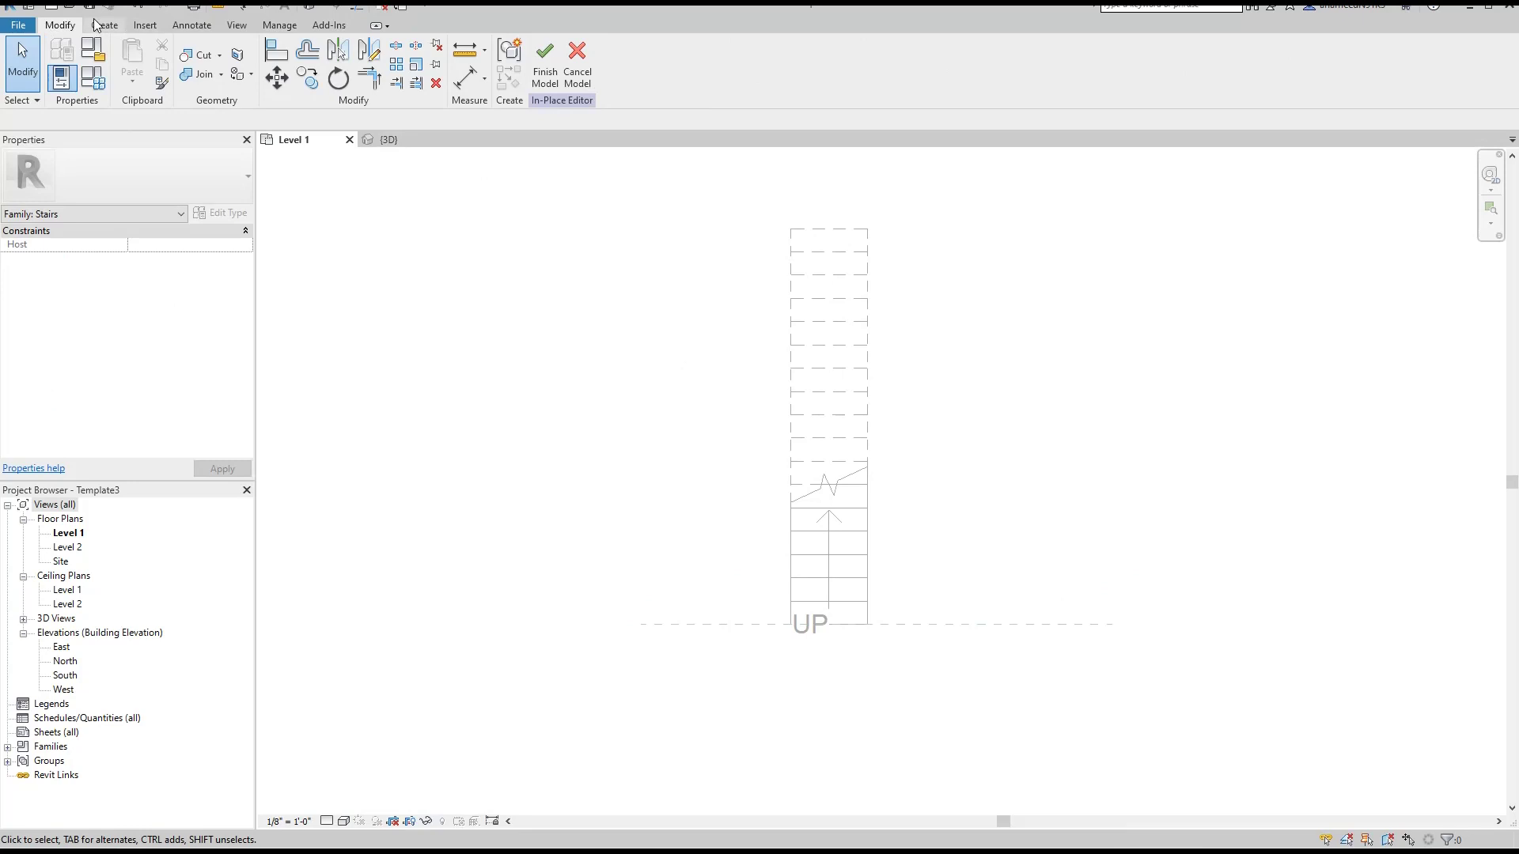
click(97, 25)
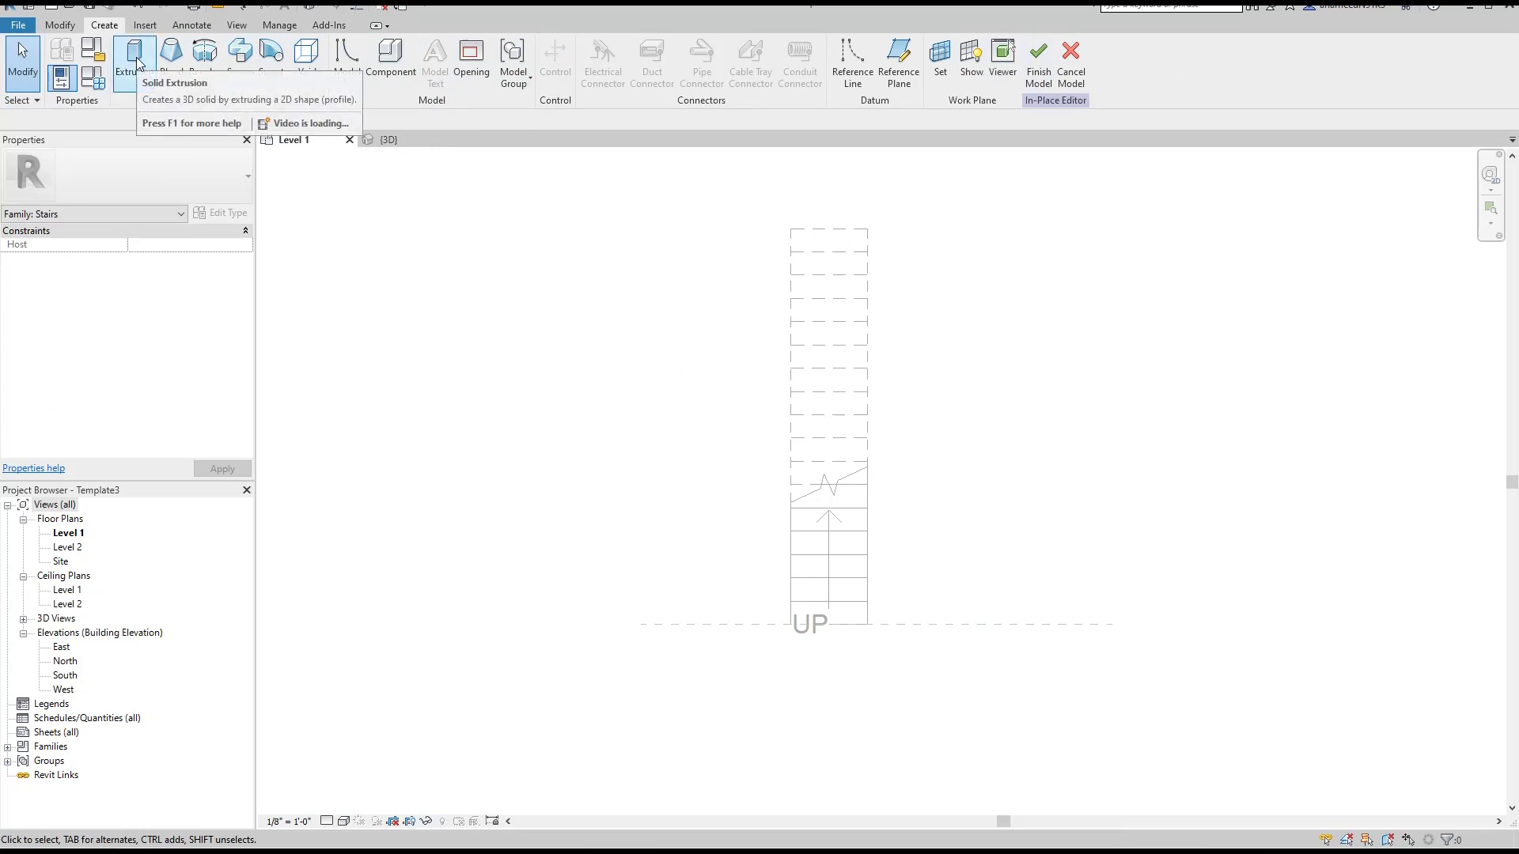
double_click(65, 676)
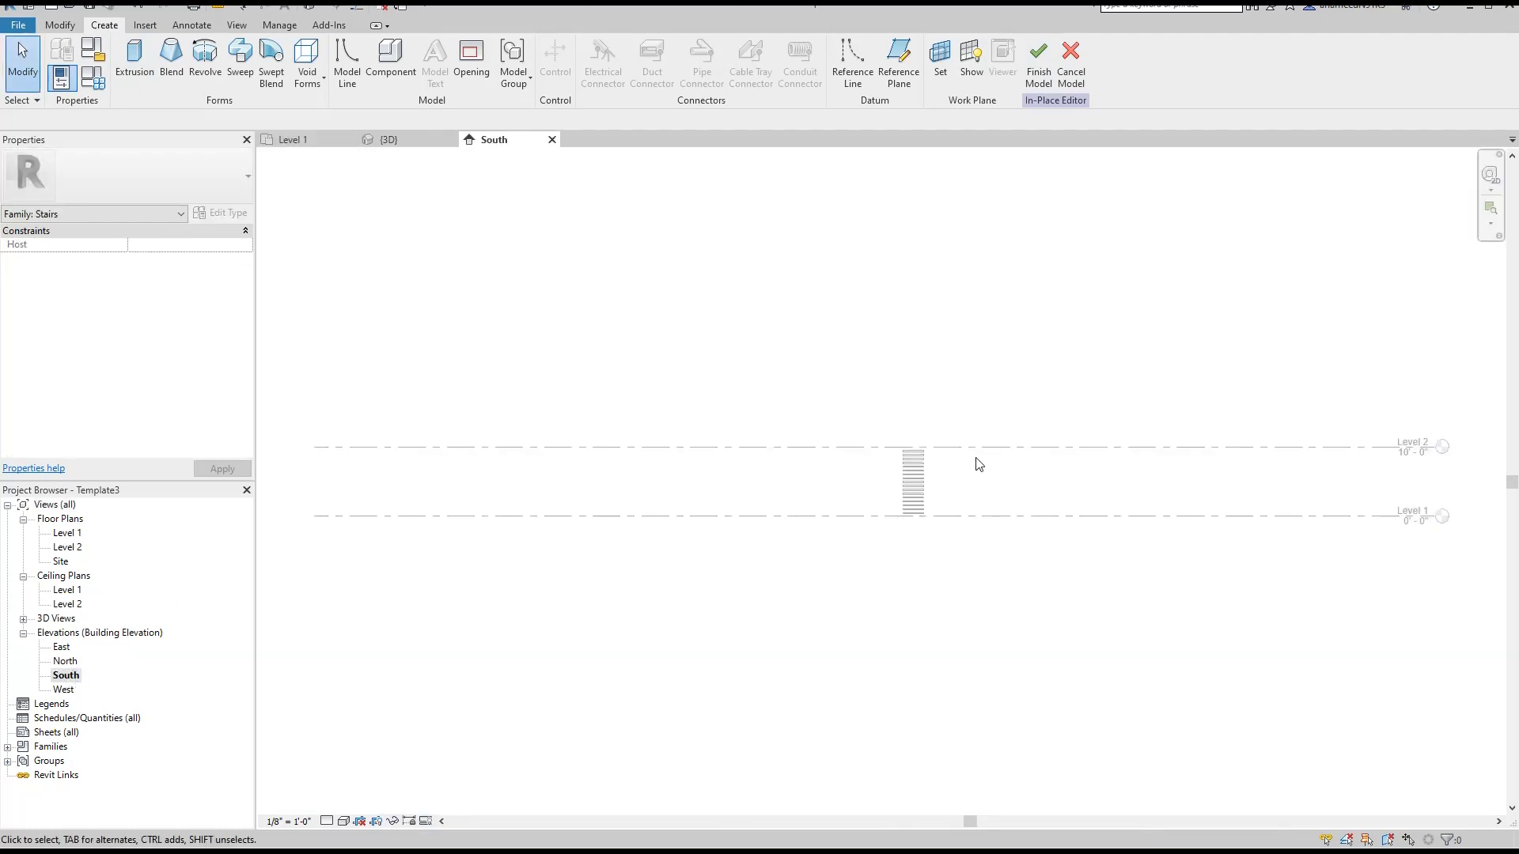
- In the South elevation, start a solid Extrusion on work plane Reference Plane : A
scroll(979, 464, up, 5)
scroll(794, 363, up, 2)
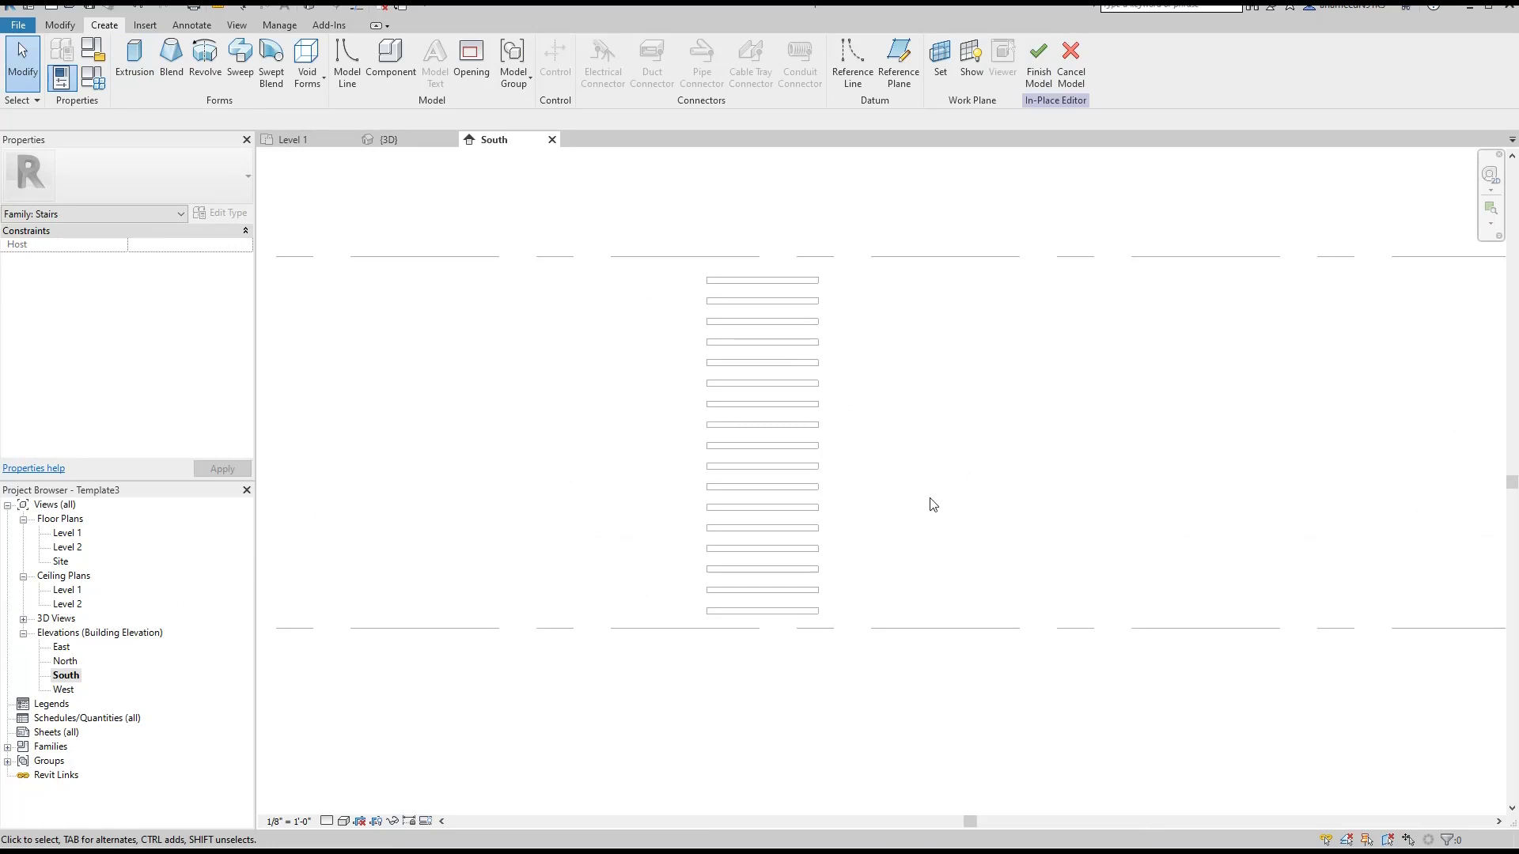
mouse_move(818, 298)
middle_down()
mouse_move(900, 279)
mouse_move(861, 291)
middle_up()
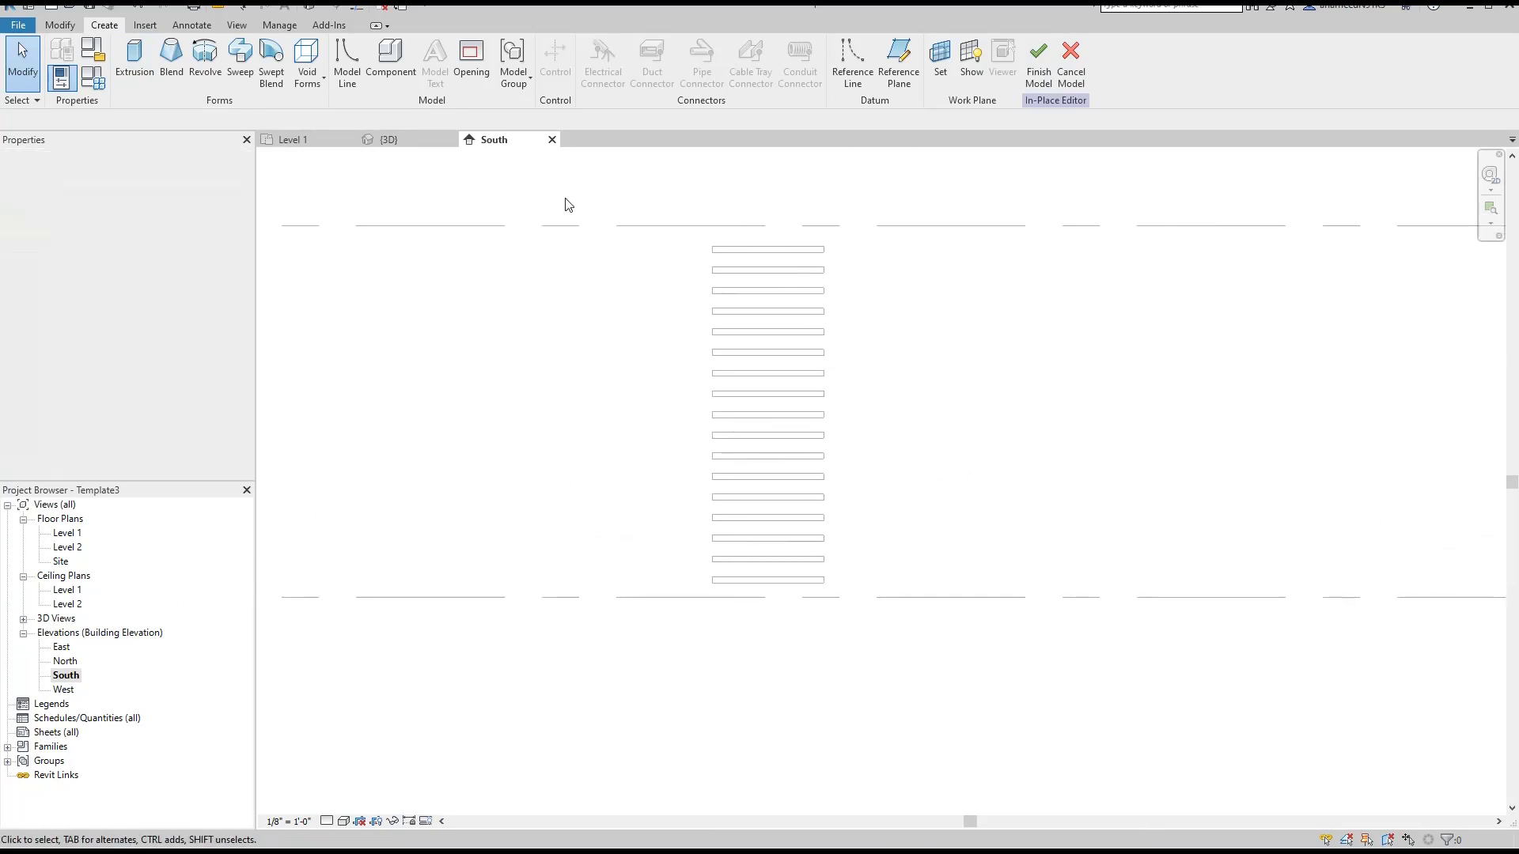
click(134, 70)
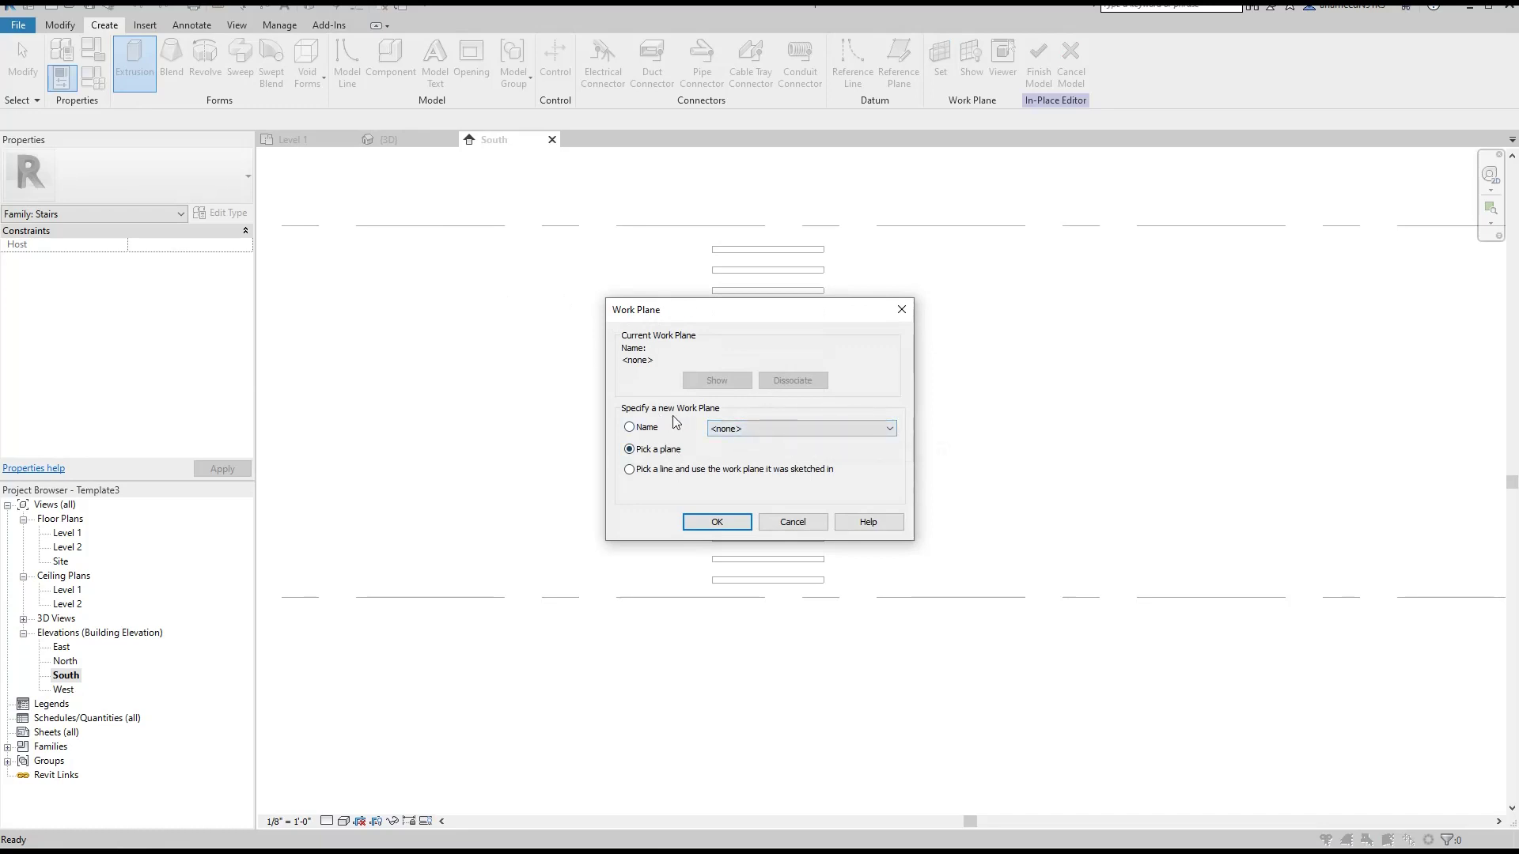
click(823, 430)
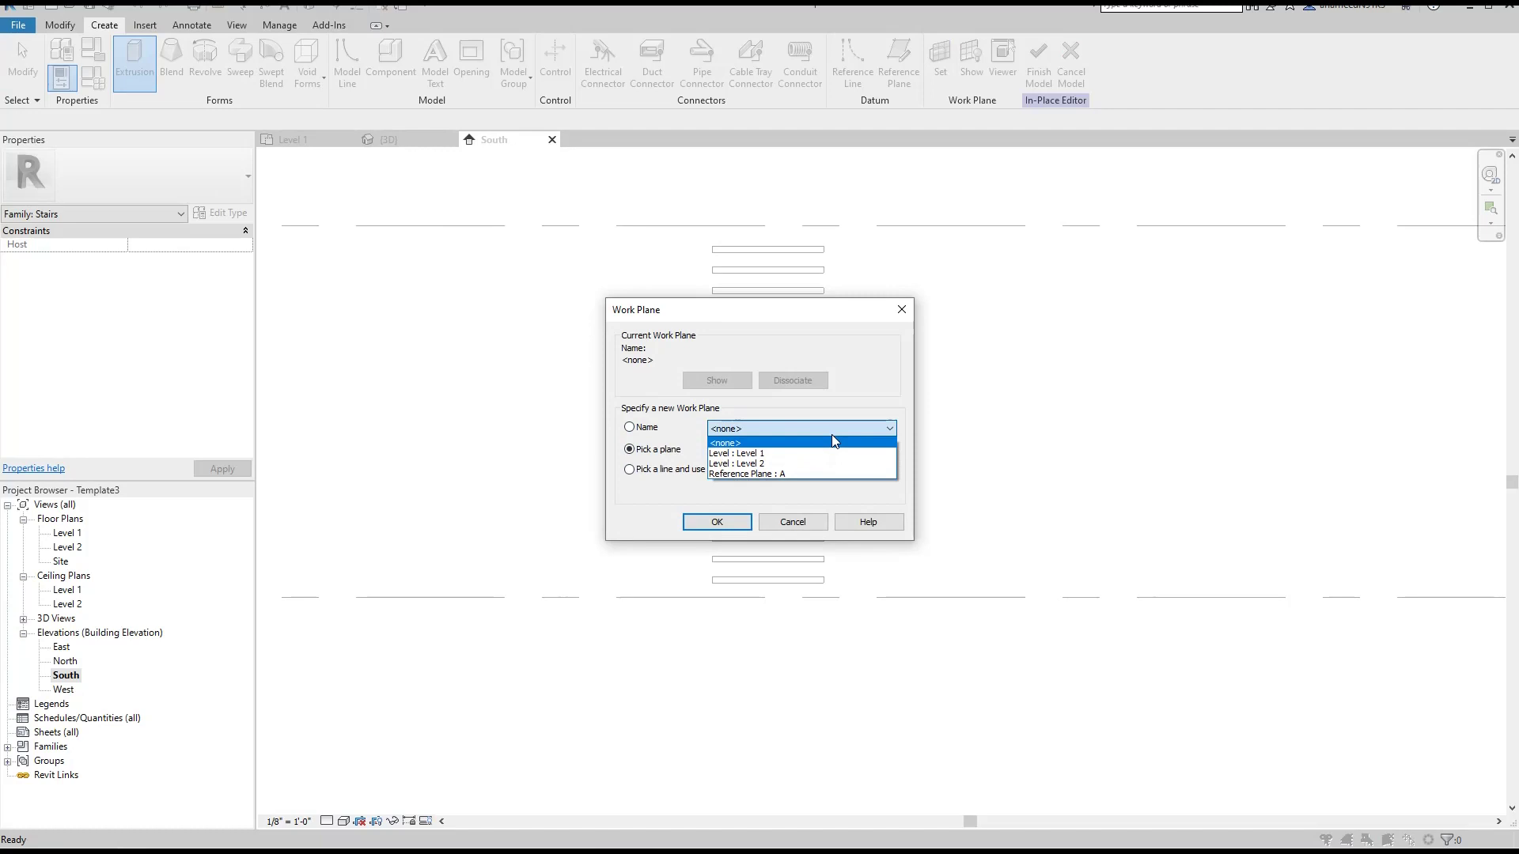
click(829, 474)
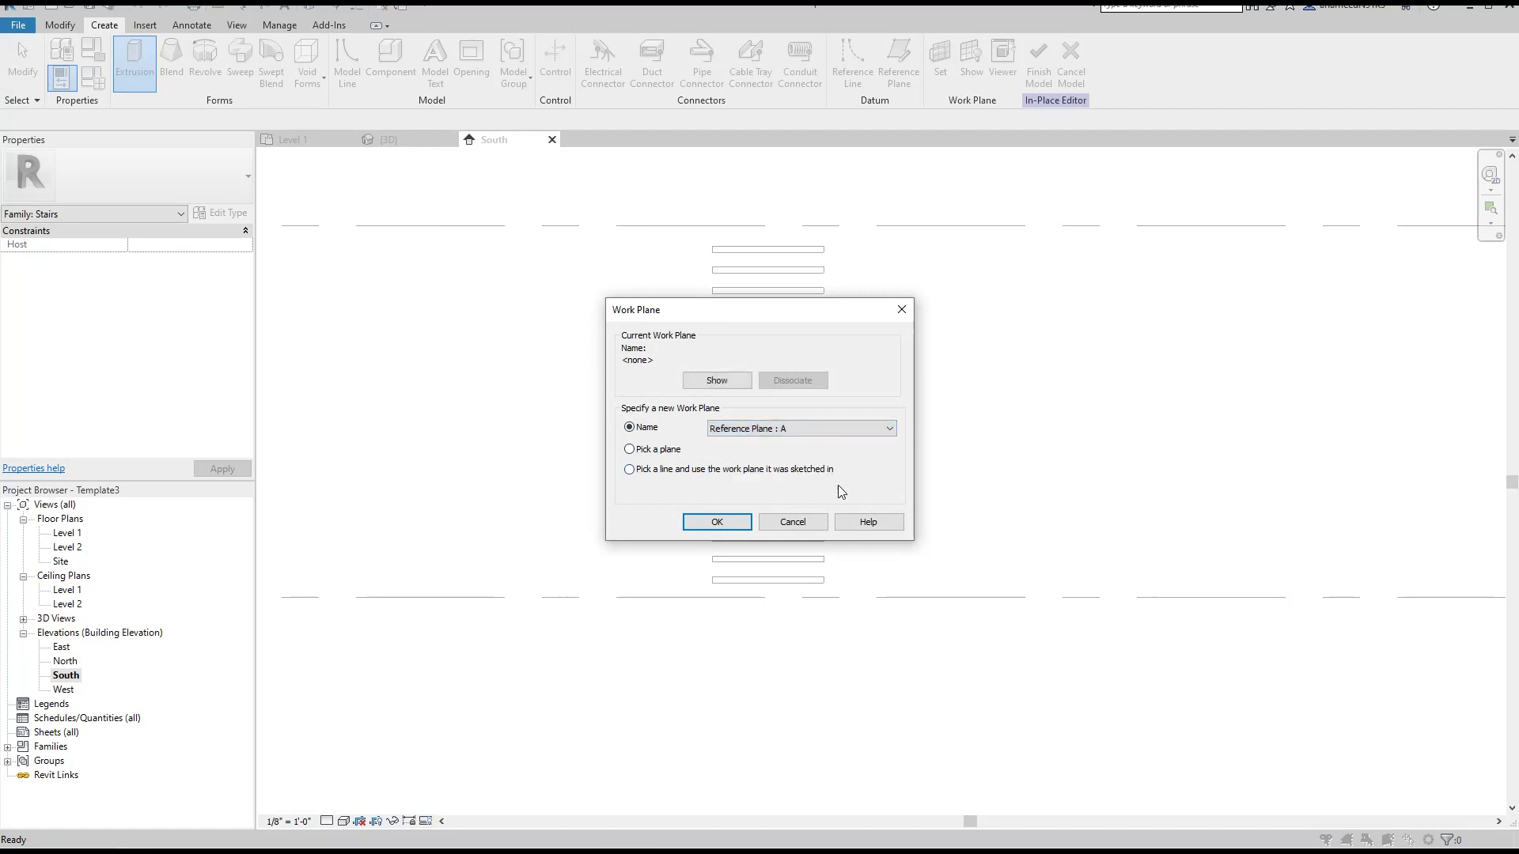
click(729, 522)
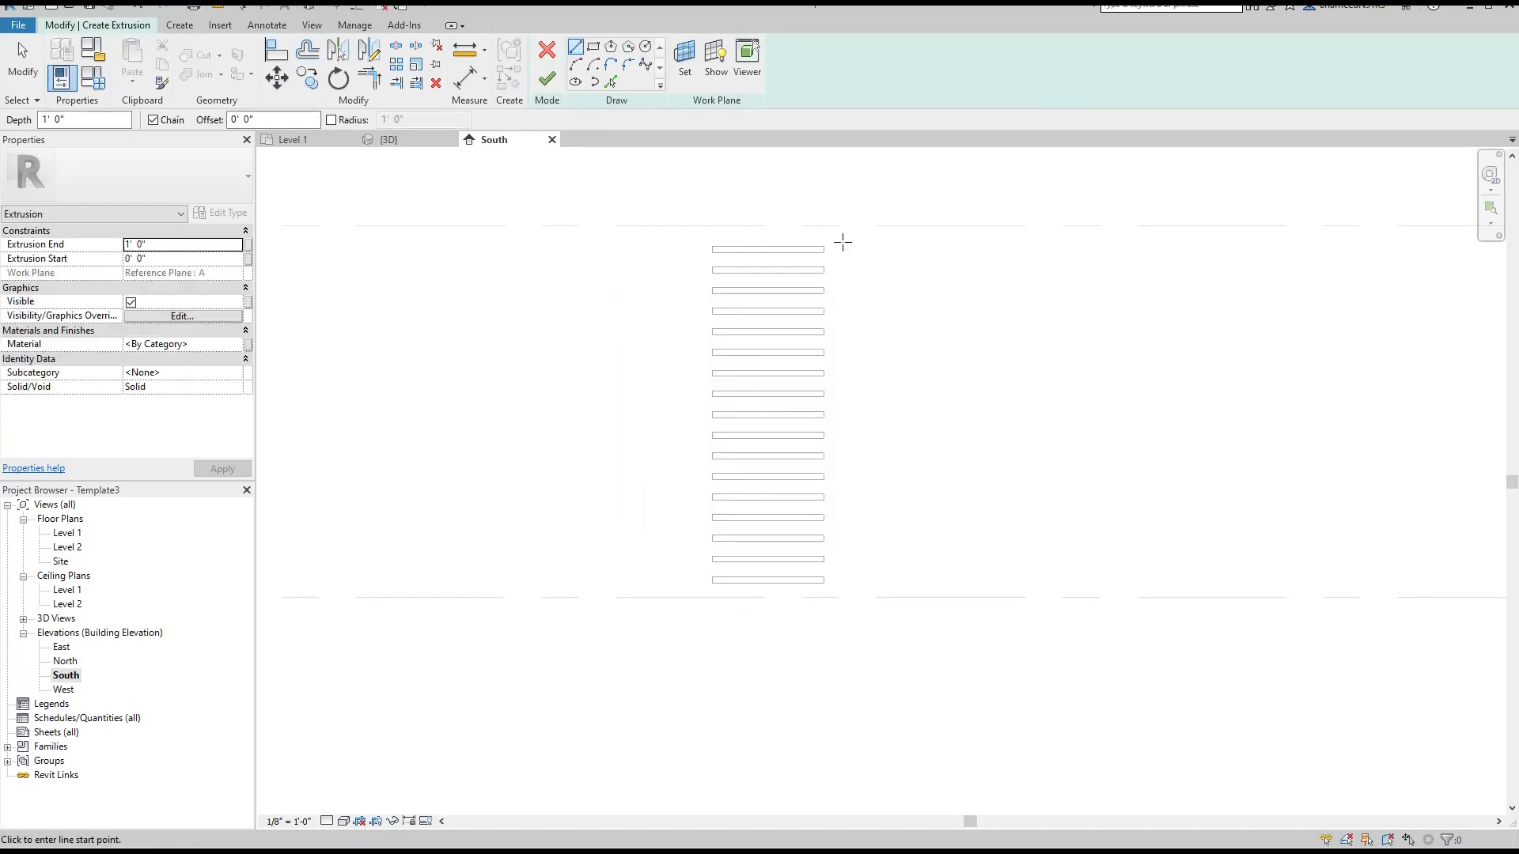
- Sketch a closed 3'-0" wide rectangle around the full height of the treads
click(824, 246)
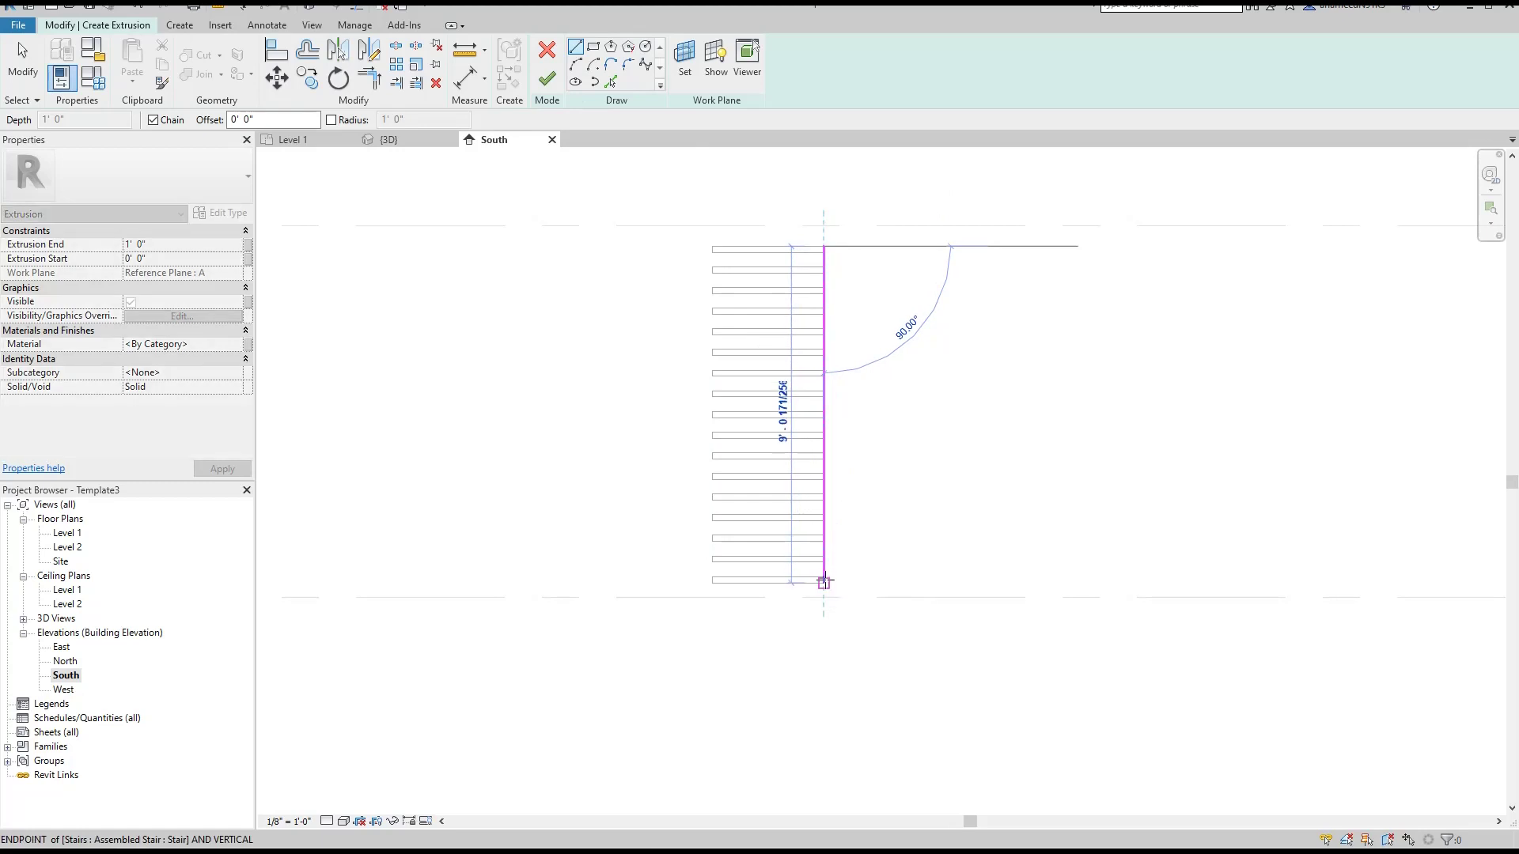
click(823, 580)
click(712, 577)
click(712, 226)
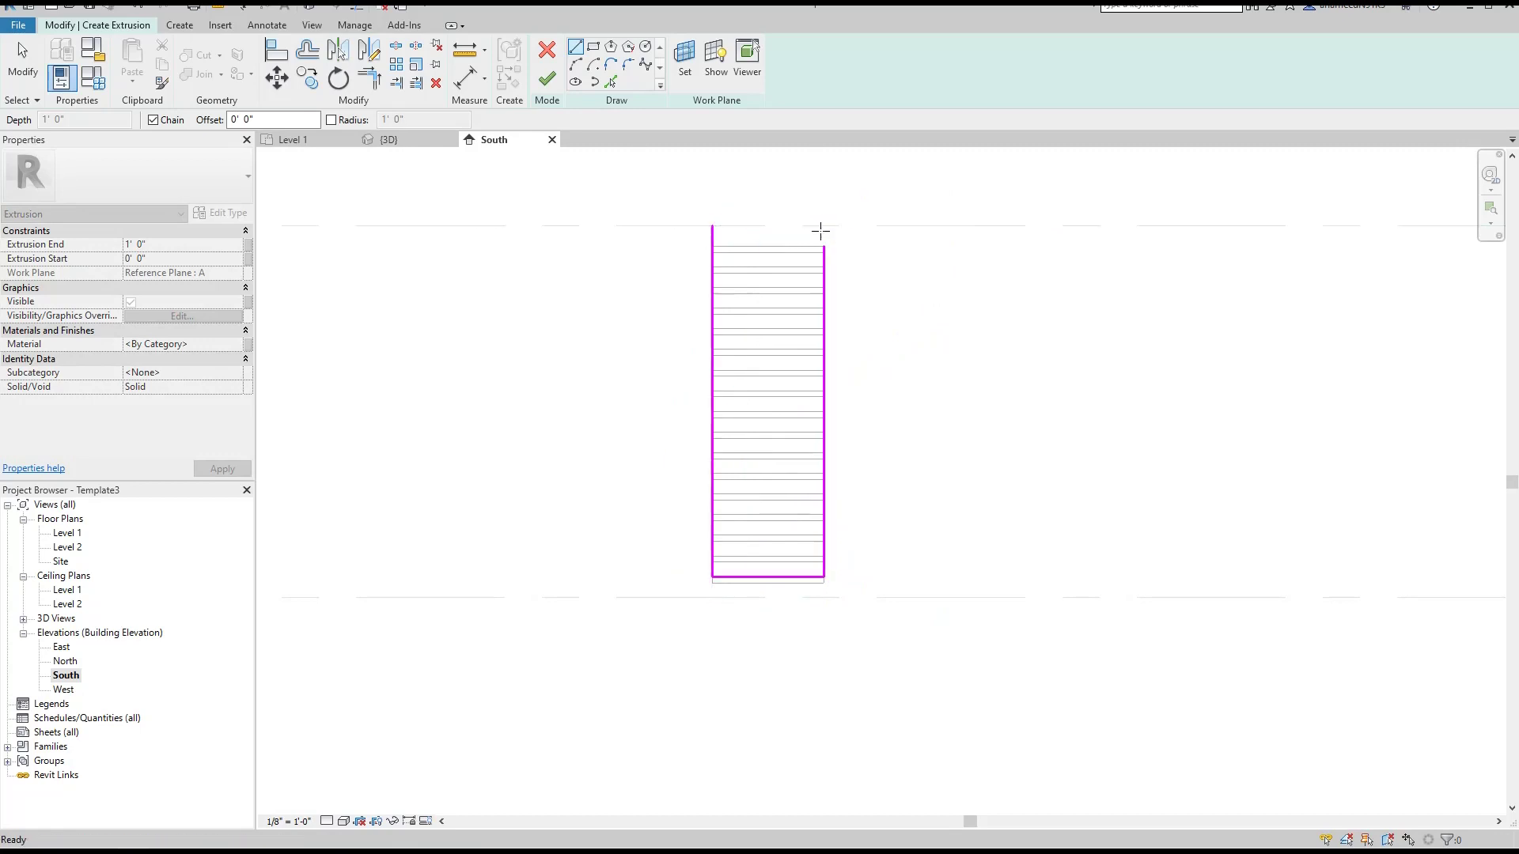
click(821, 230)
scroll(821, 230, up, 2)
key(Escape)
- Stretch the outline's right edge up to the dashed line above
click(829, 261)
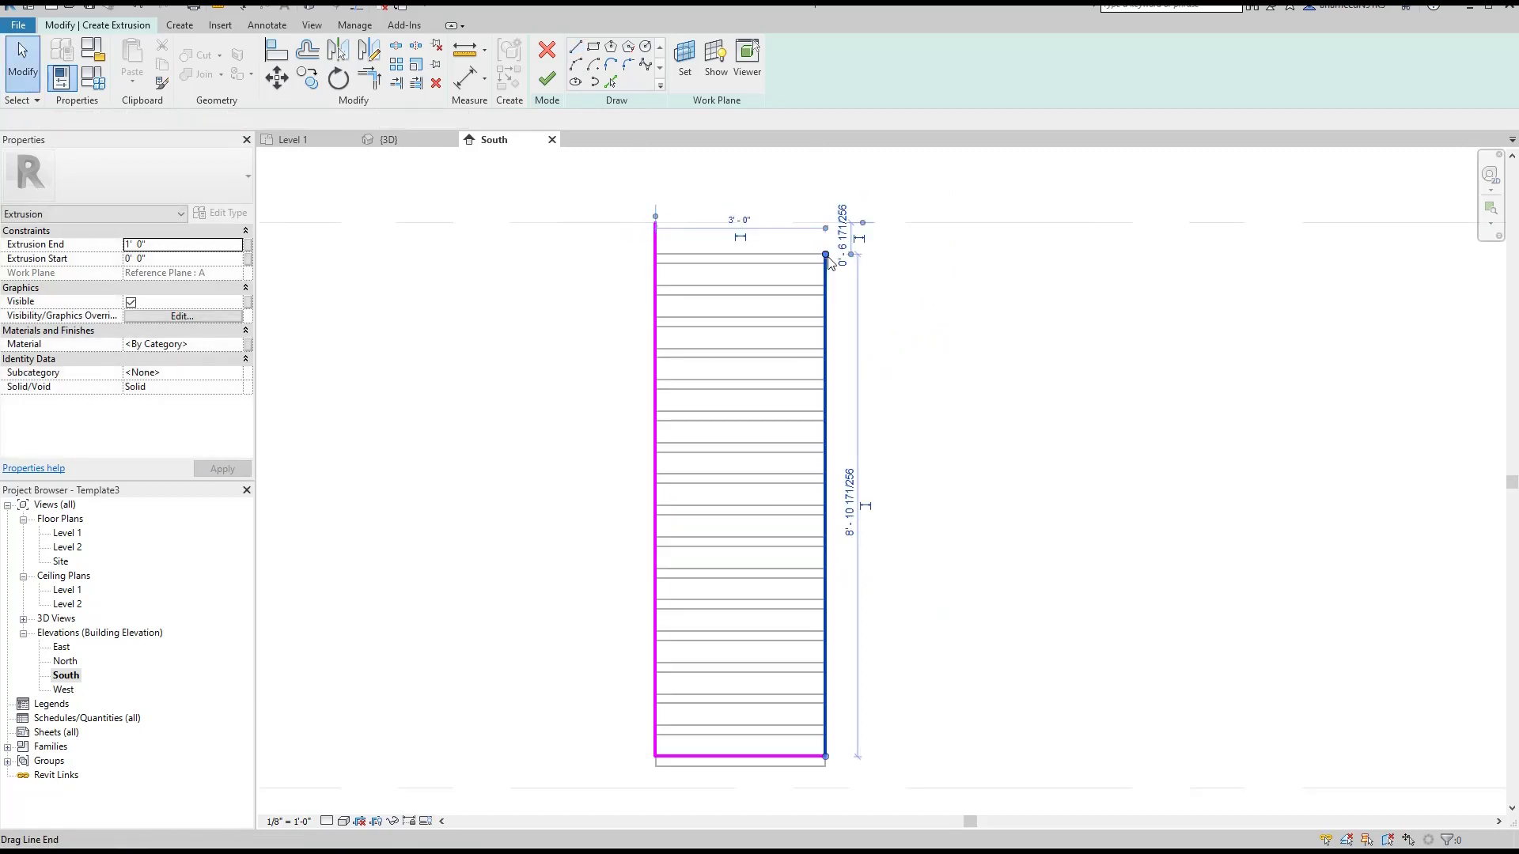
drag(829, 261, 829, 229)
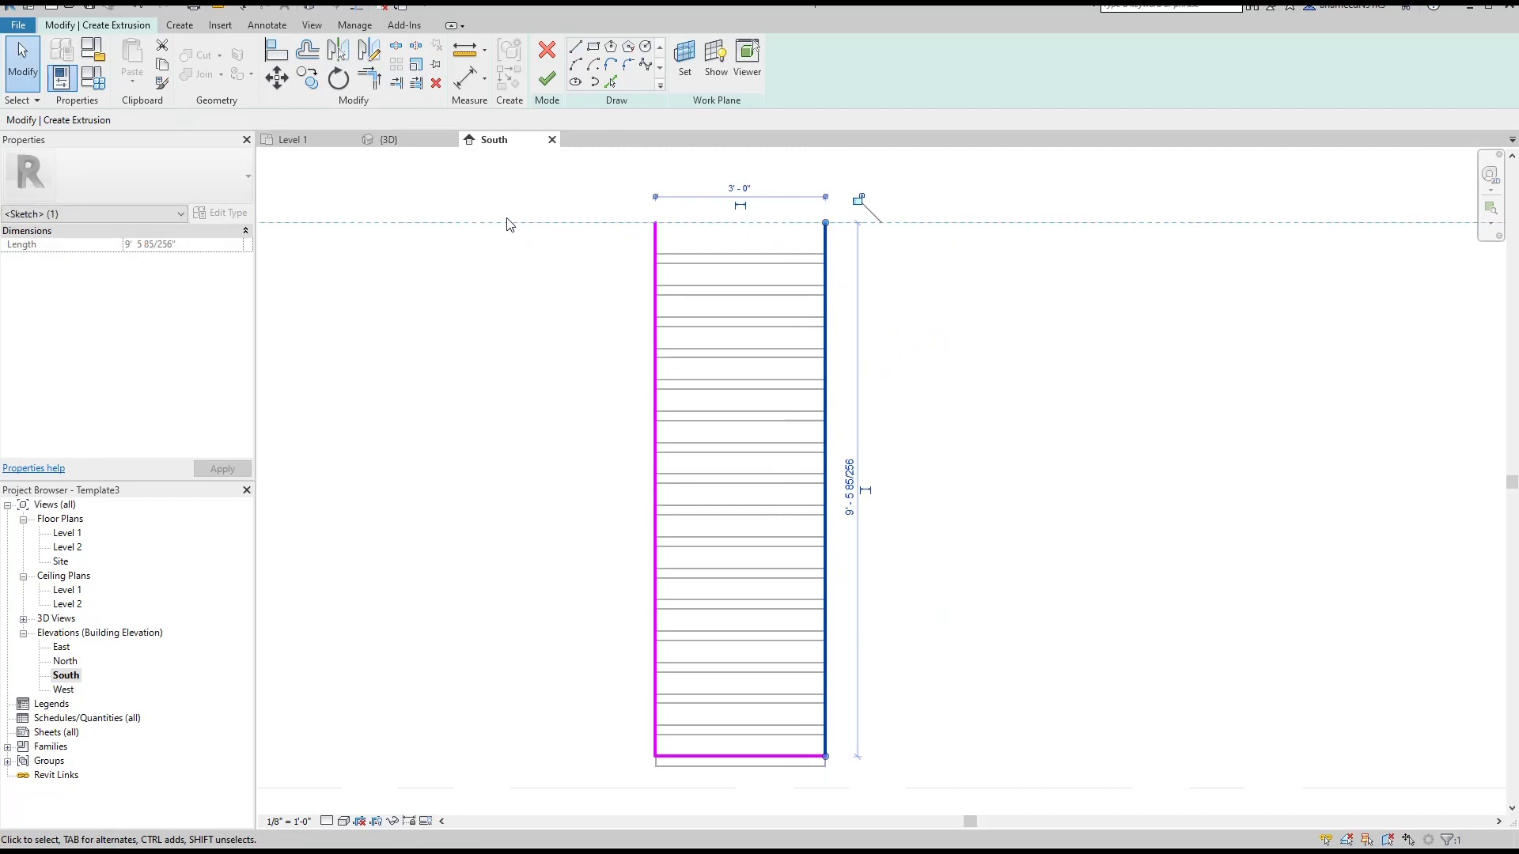
middle_drag(584, 218, 601, 243)
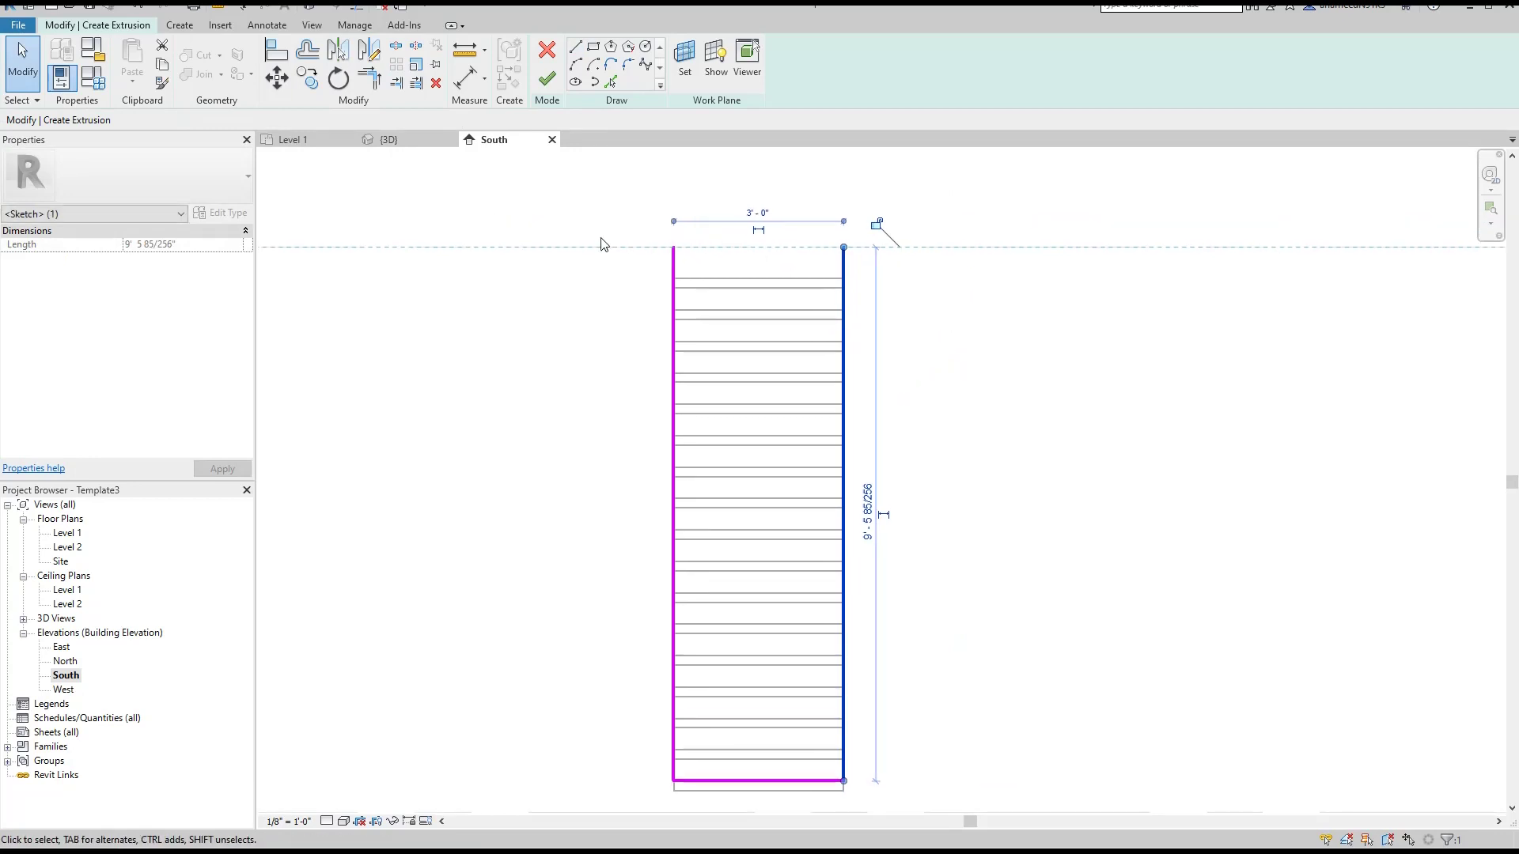
key(Escape)
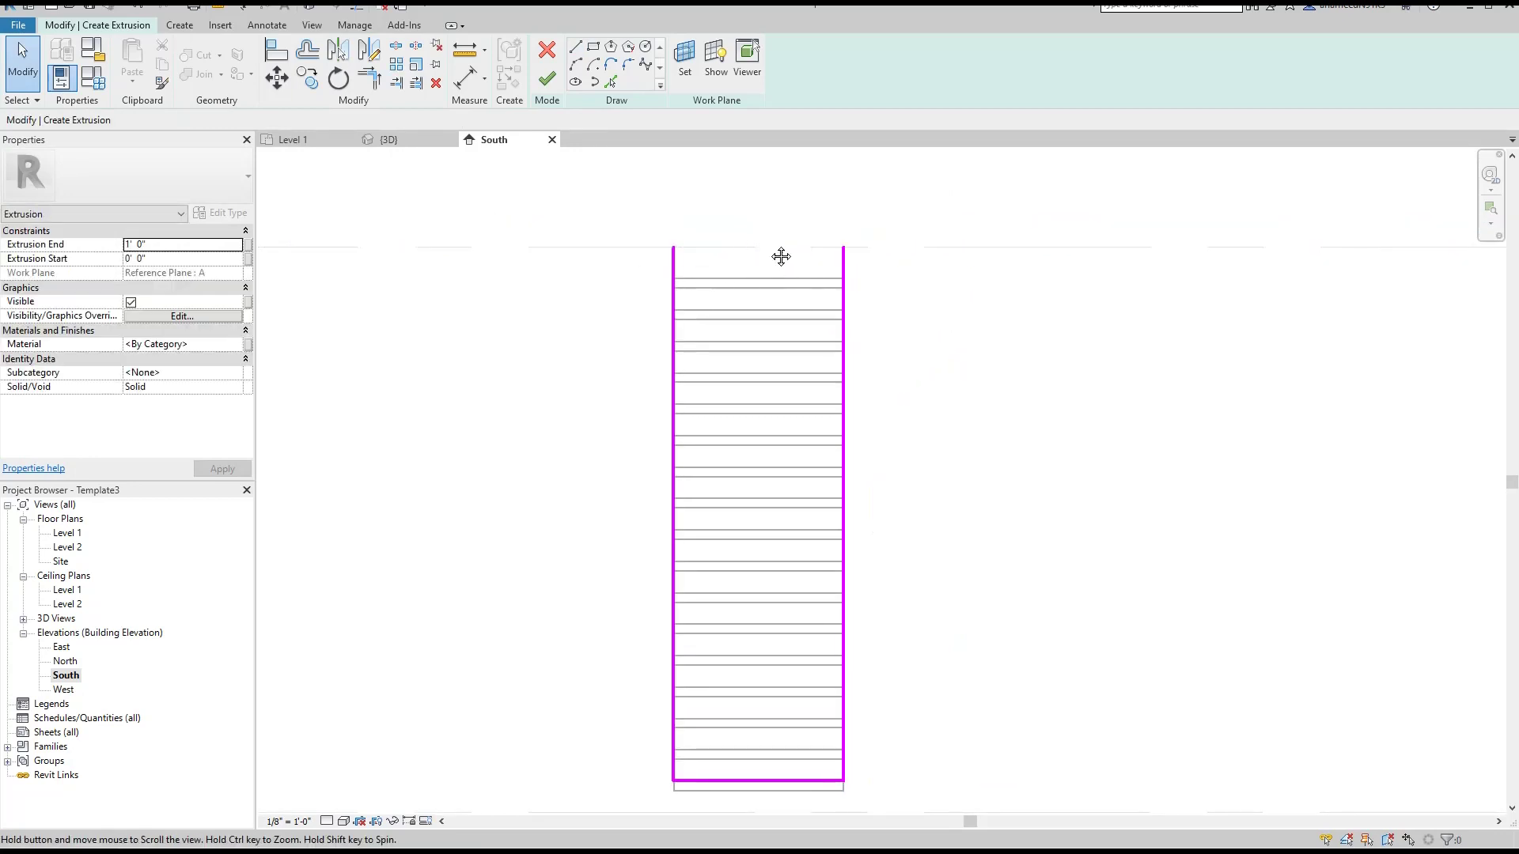
middle_drag(770, 264, 757, 206)
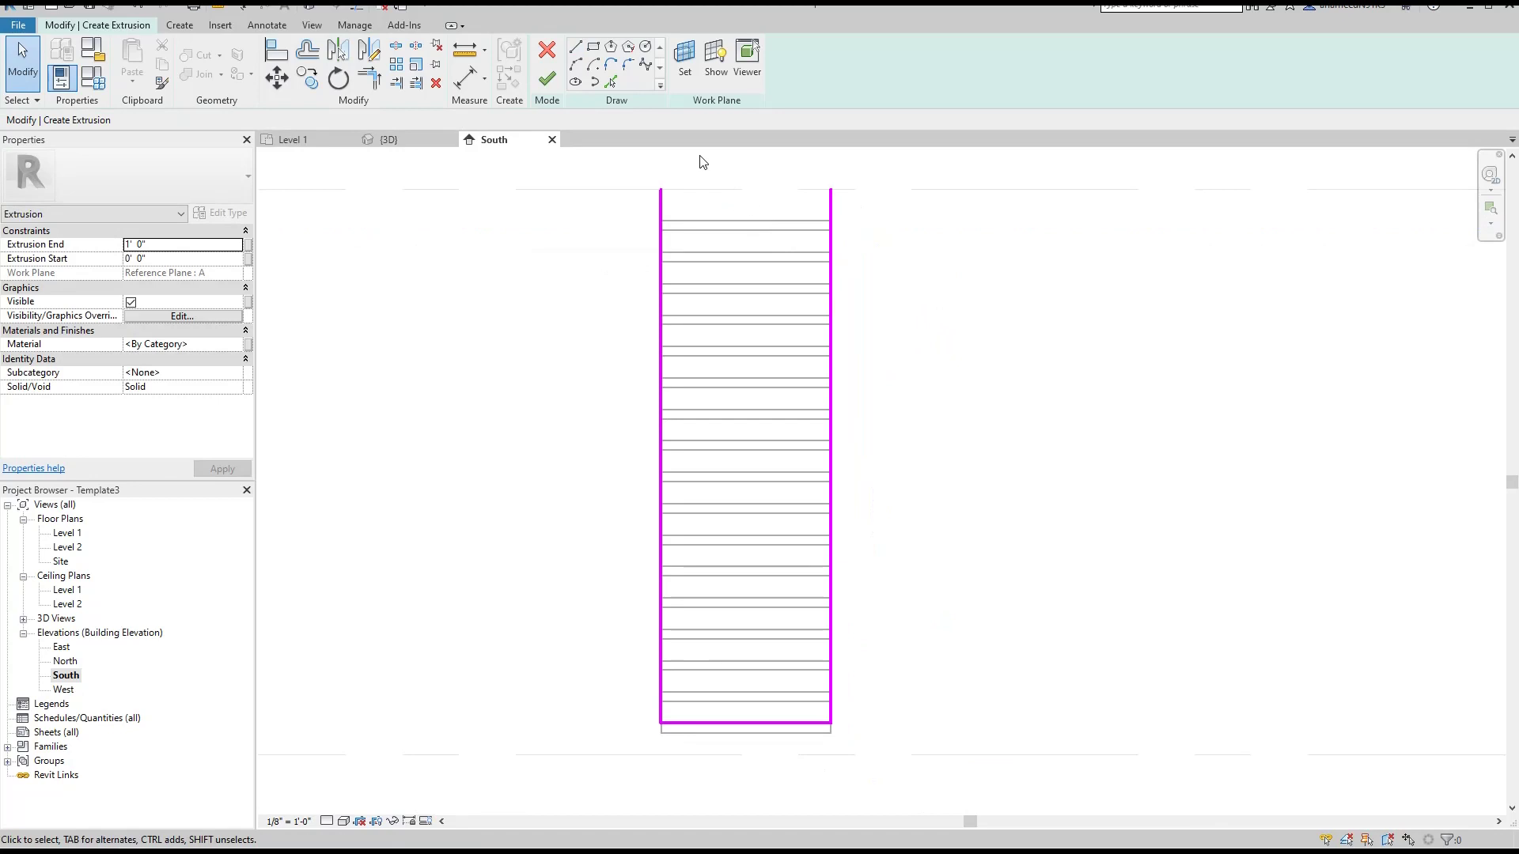
- Round the bottom-right corner with a 3 1/2" radius fillet arc
click(629, 66)
scroll(826, 744, up, 1)
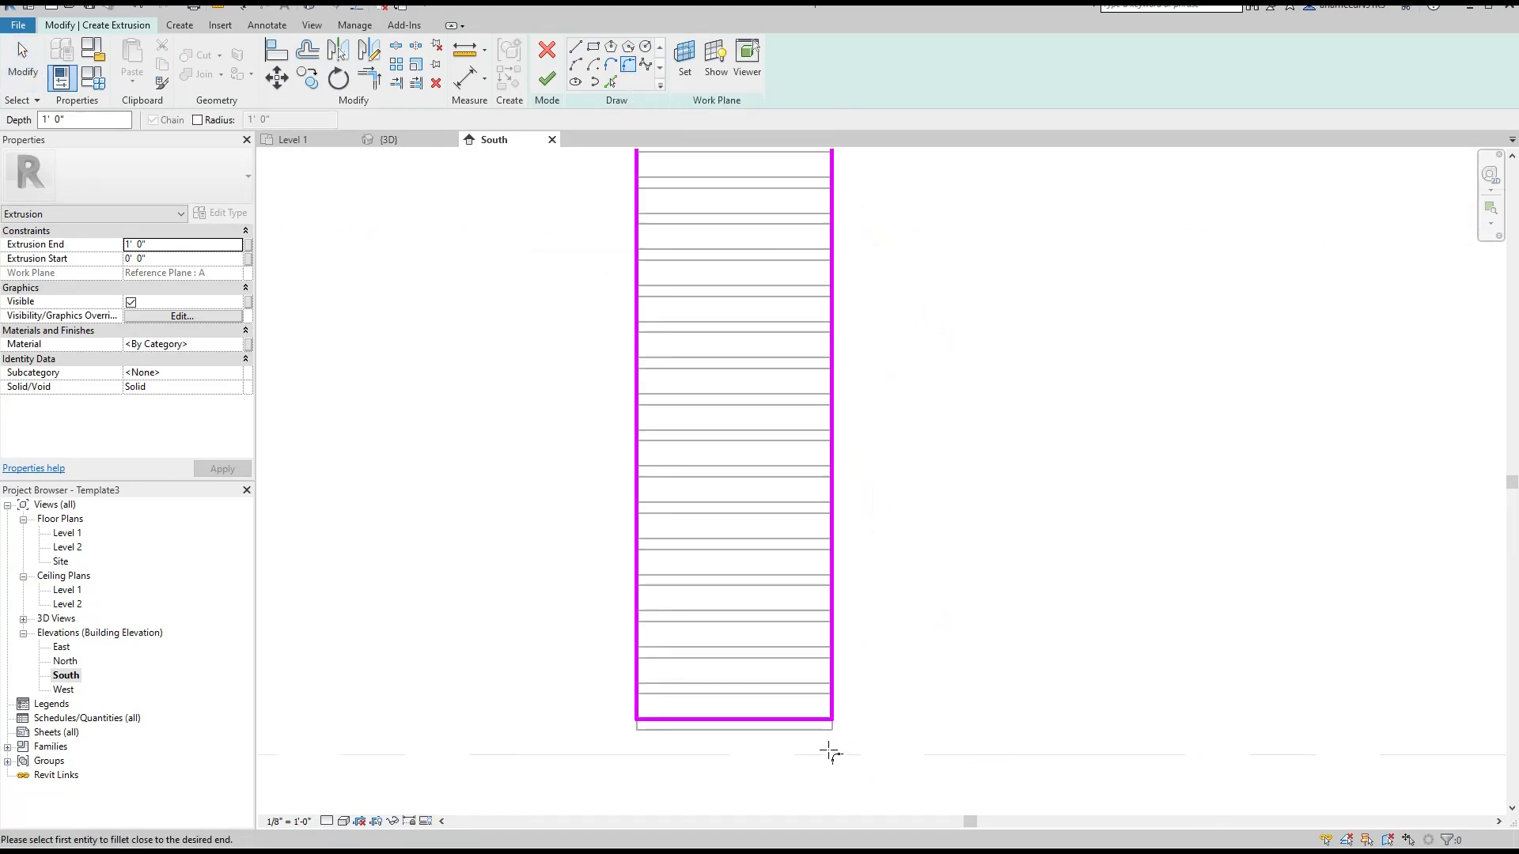
scroll(834, 704, up, 5)
click(837, 647)
click(815, 675)
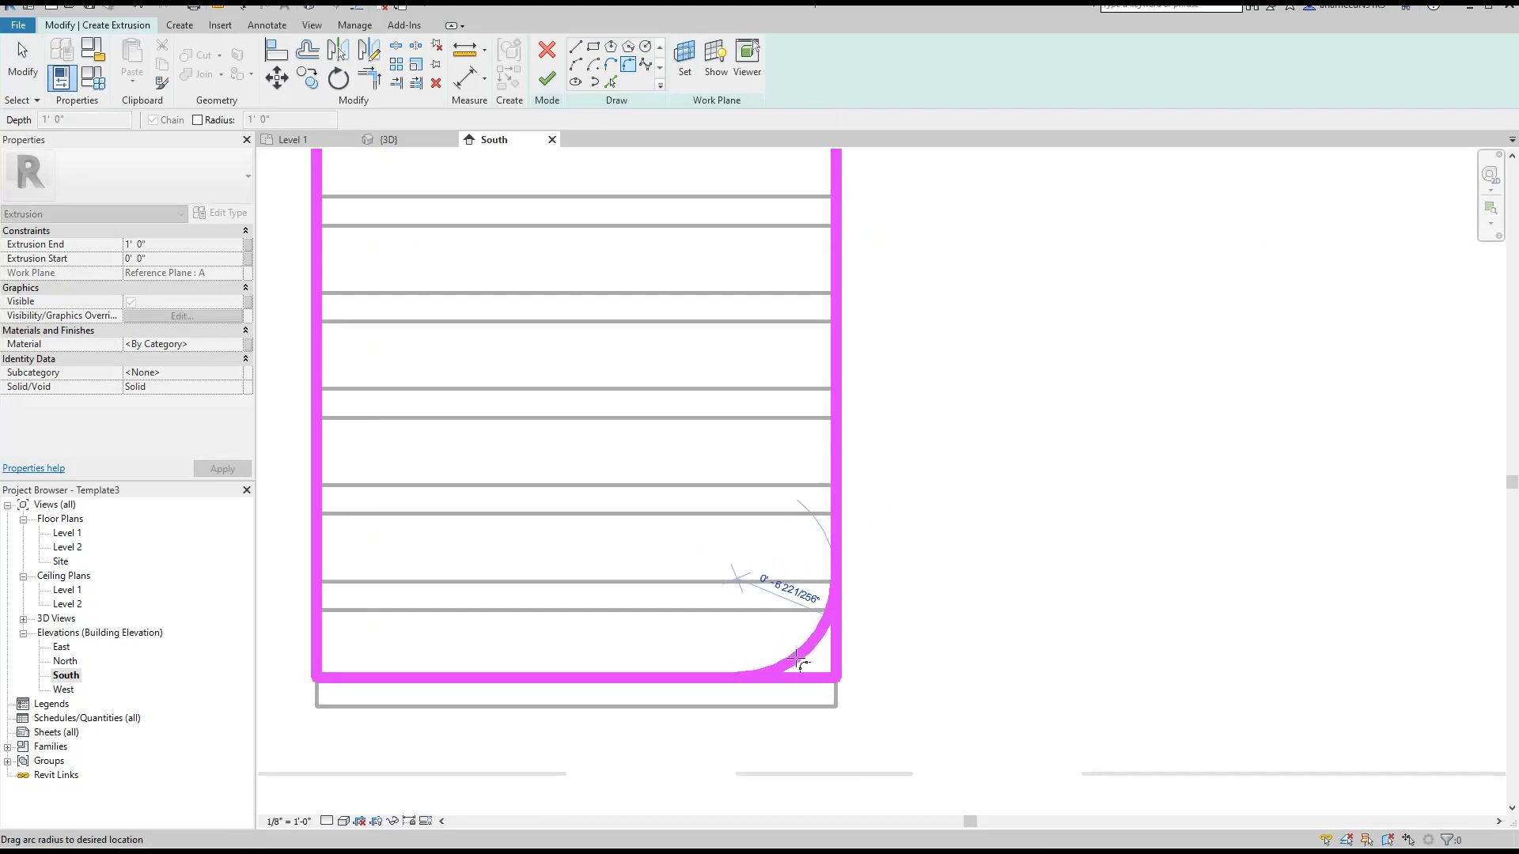
click(808, 648)
click(797, 598)
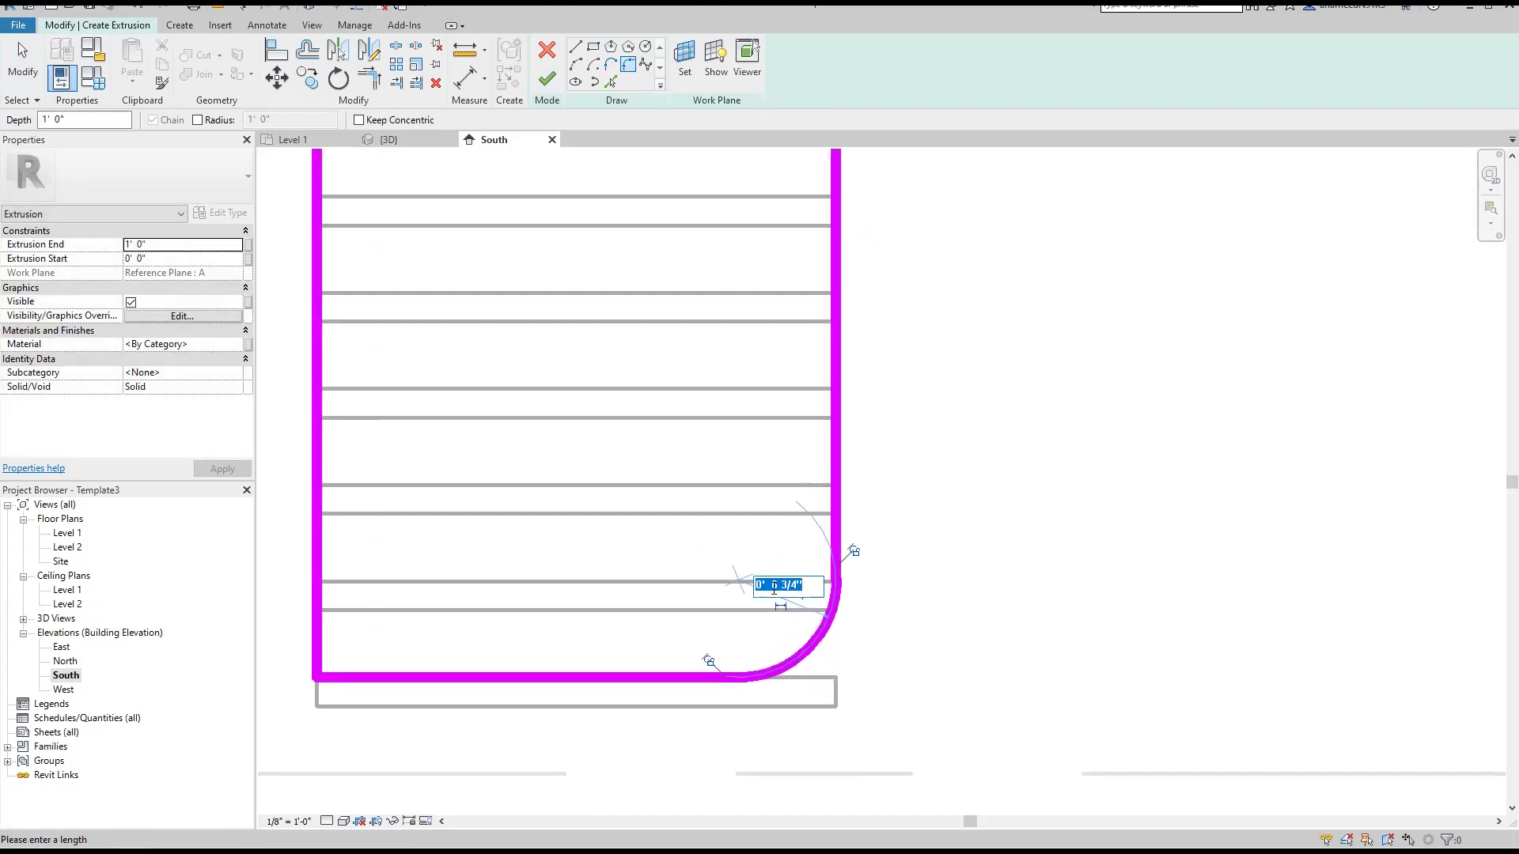
drag(774, 587, 790, 589)
text(5)
key(Return)
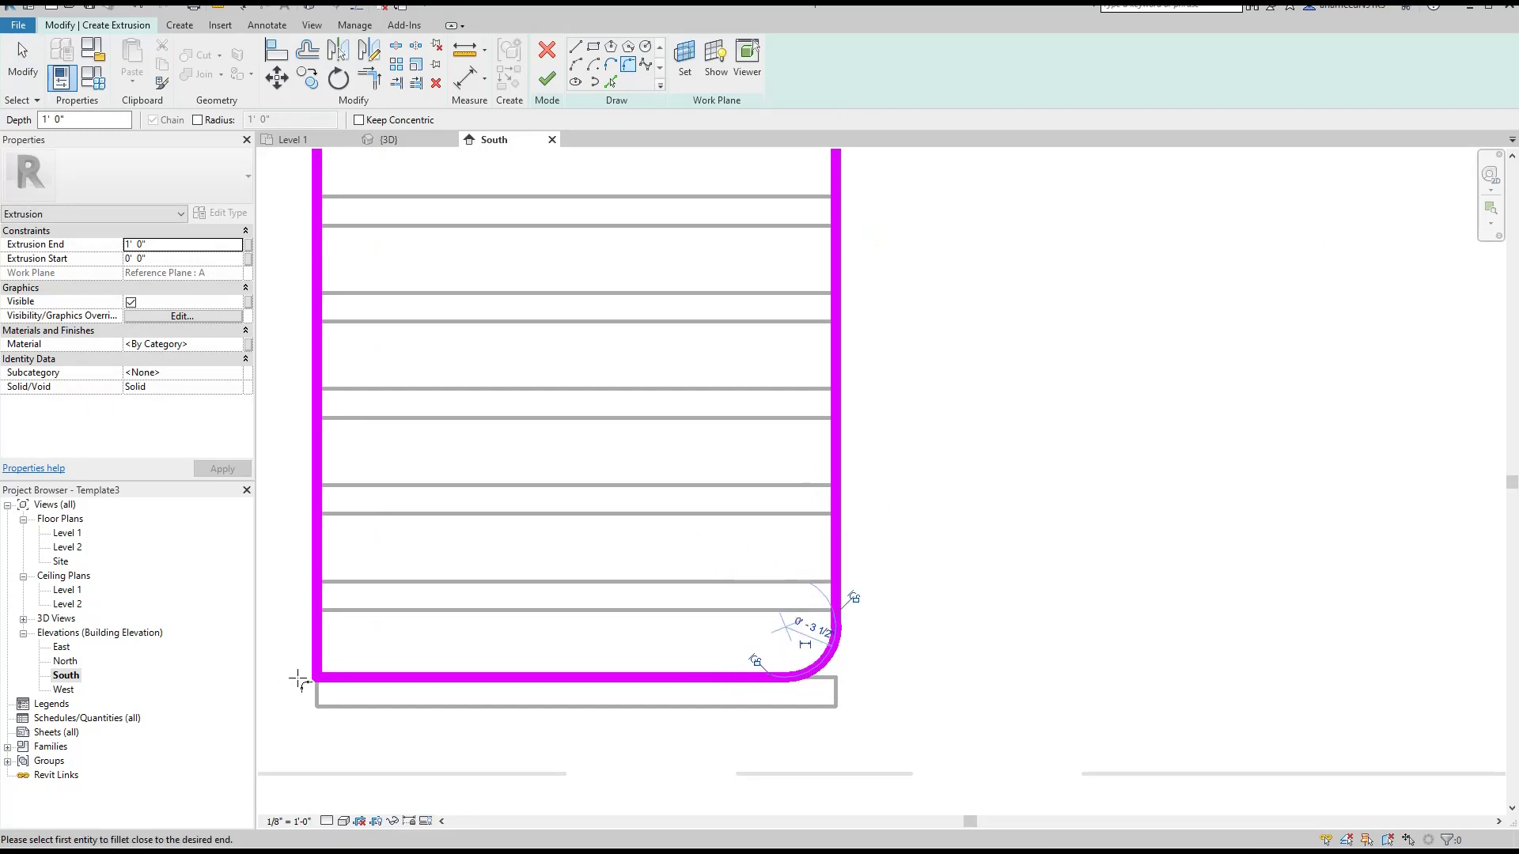
- Round the bottom-left corner with a matching 3 1/2" radius fillet arc
click(360, 679)
click(318, 642)
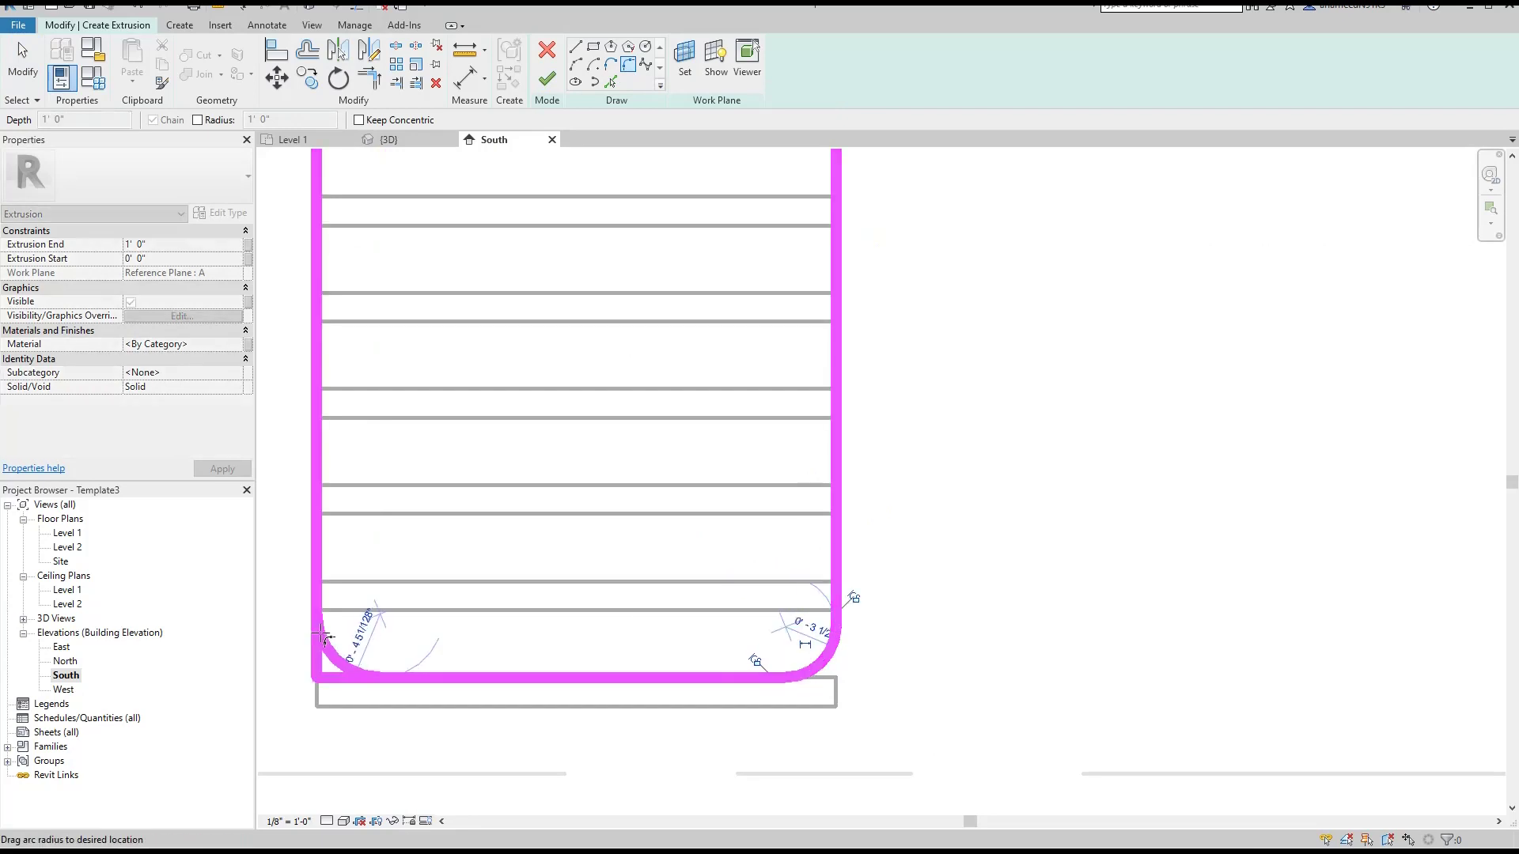
click(332, 636)
click(387, 625)
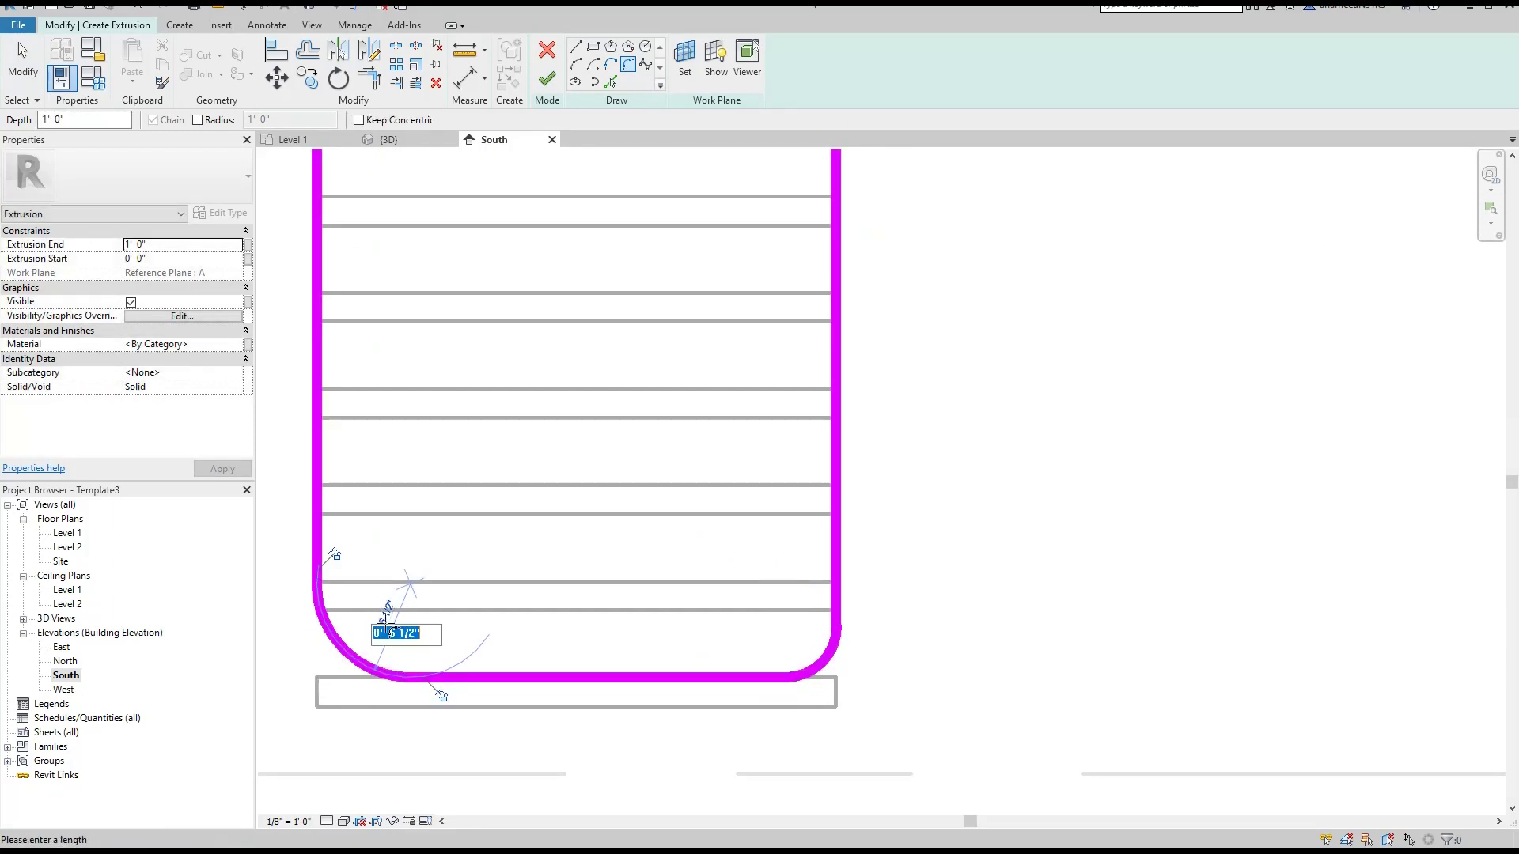
drag(391, 635, 409, 635)
key(Return)
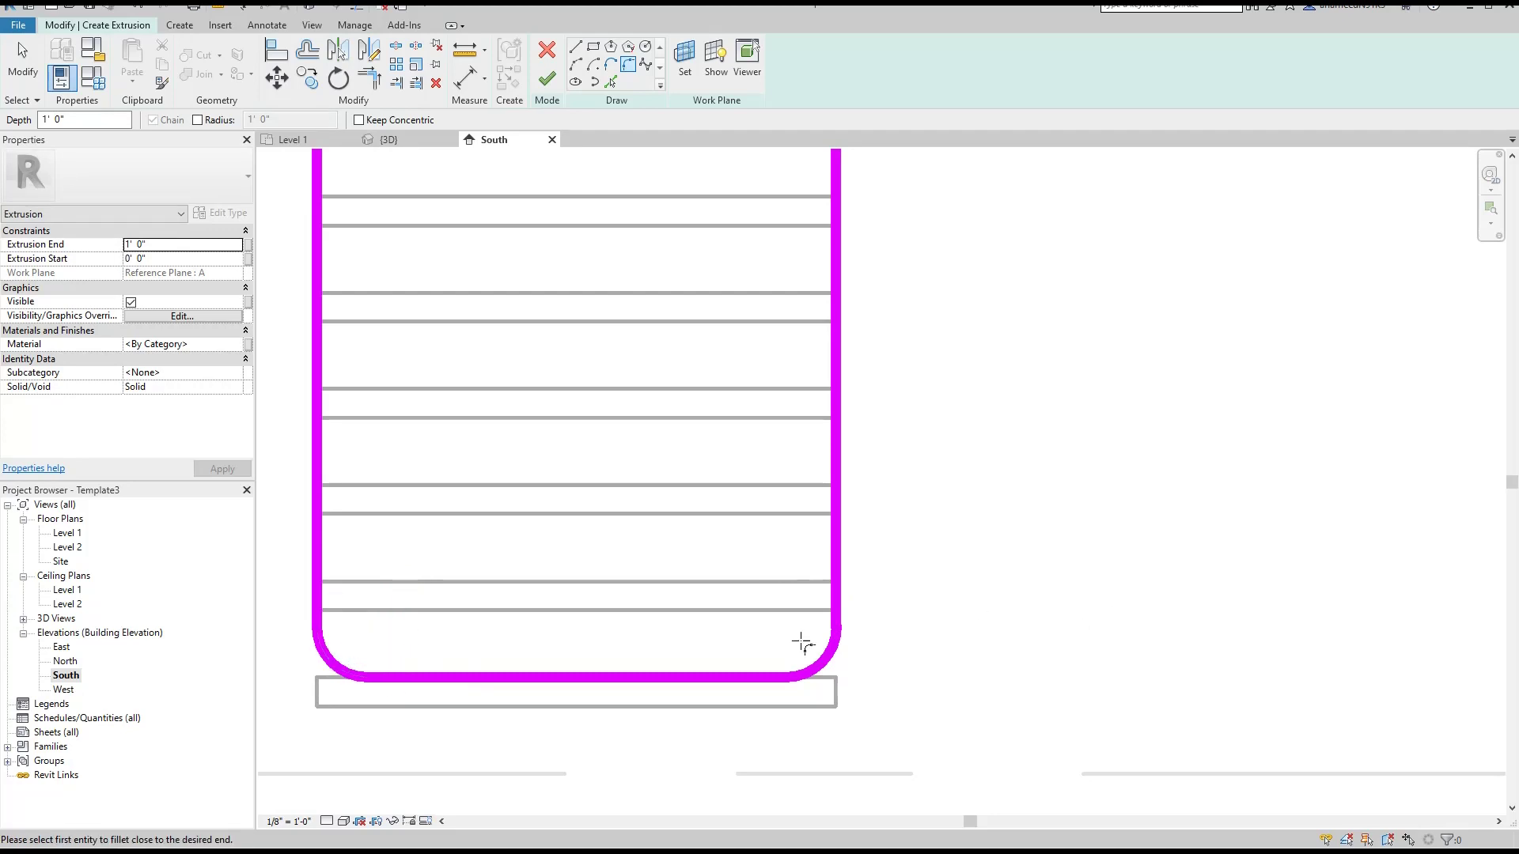
scroll(780, 695, down, 3)
scroll(746, 583, down, 2)
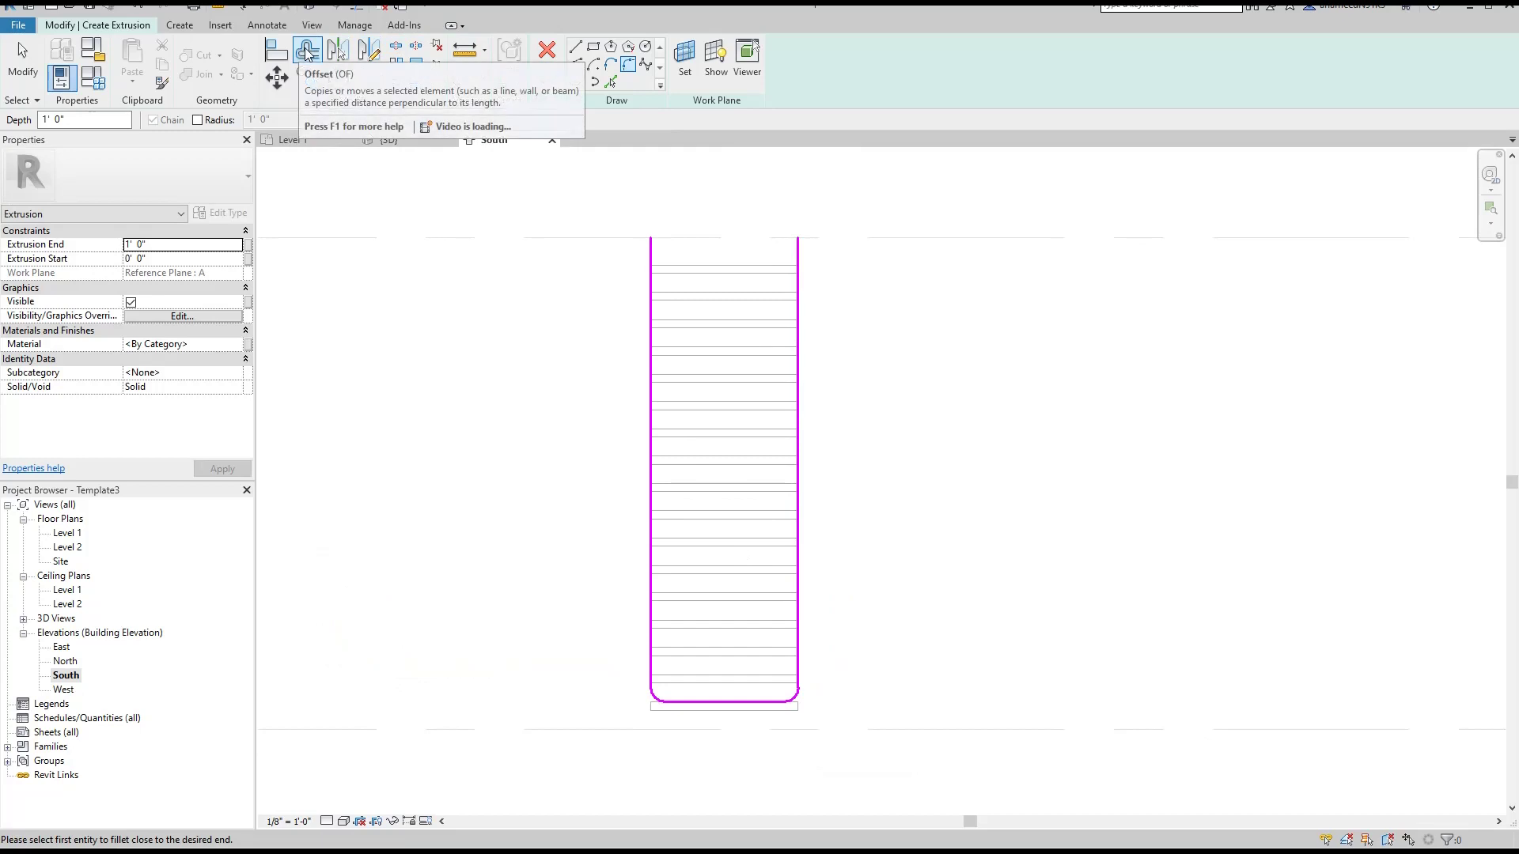
- Offset the bottom line, corner arc and side line of the sketch by 2 inches
click(307, 52)
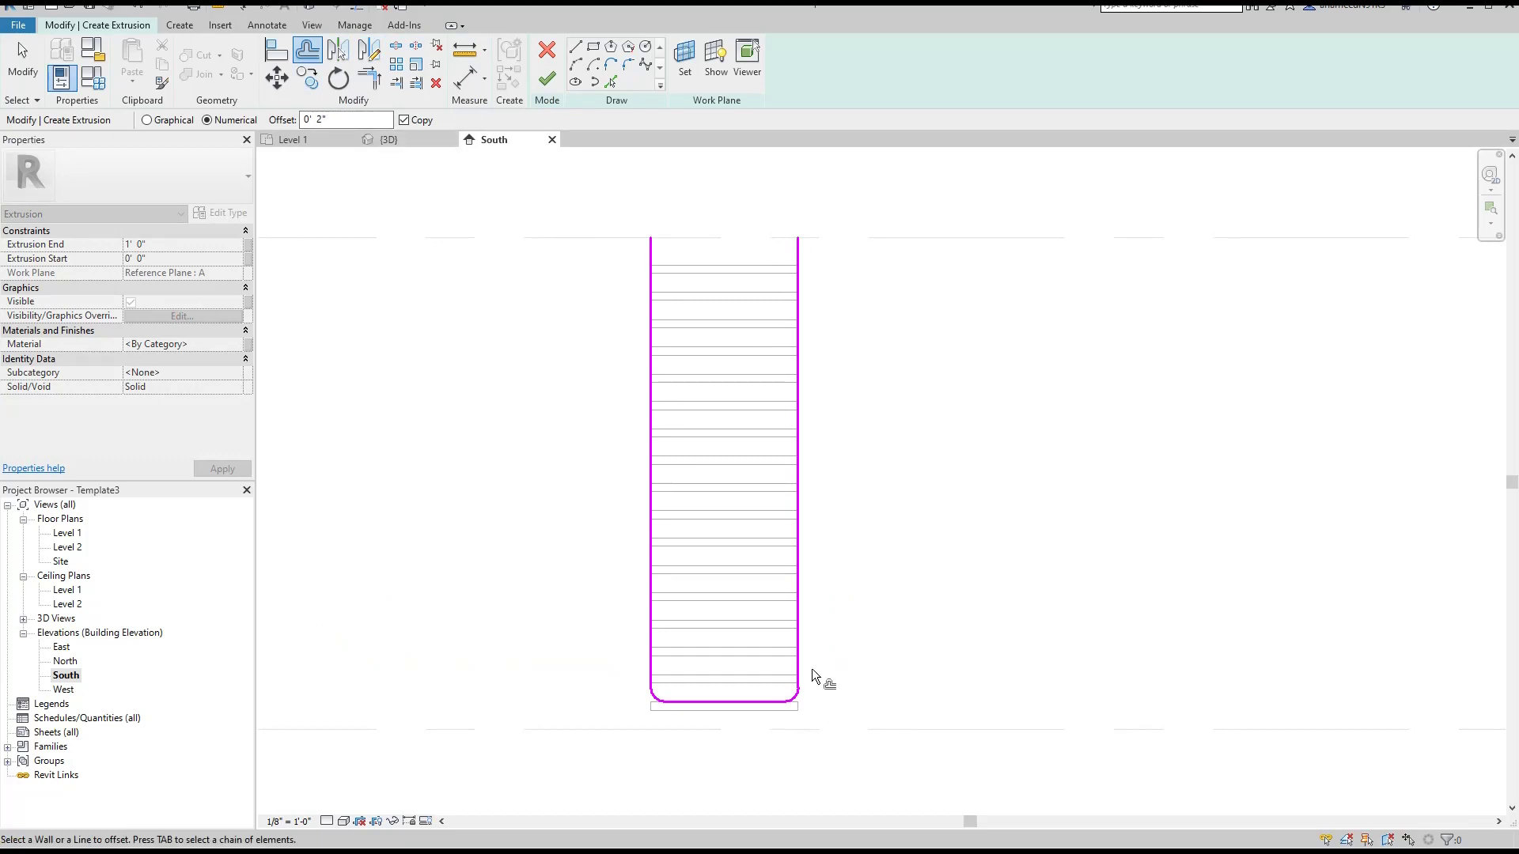
scroll(813, 693, up, 1)
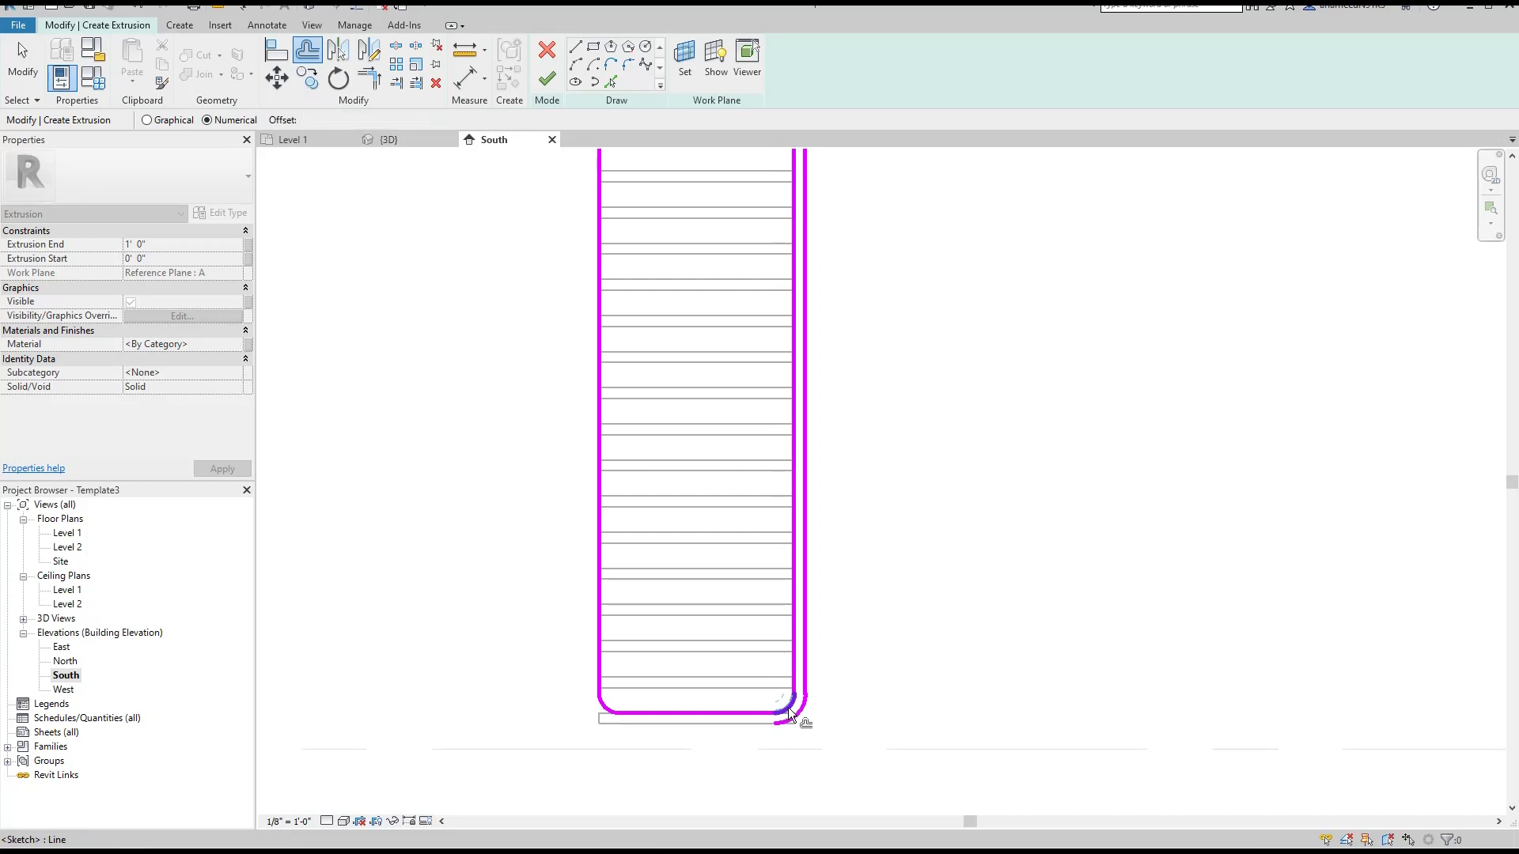
click(715, 717)
click(600, 702)
click(600, 663)
scroll(746, 487, up, 5)
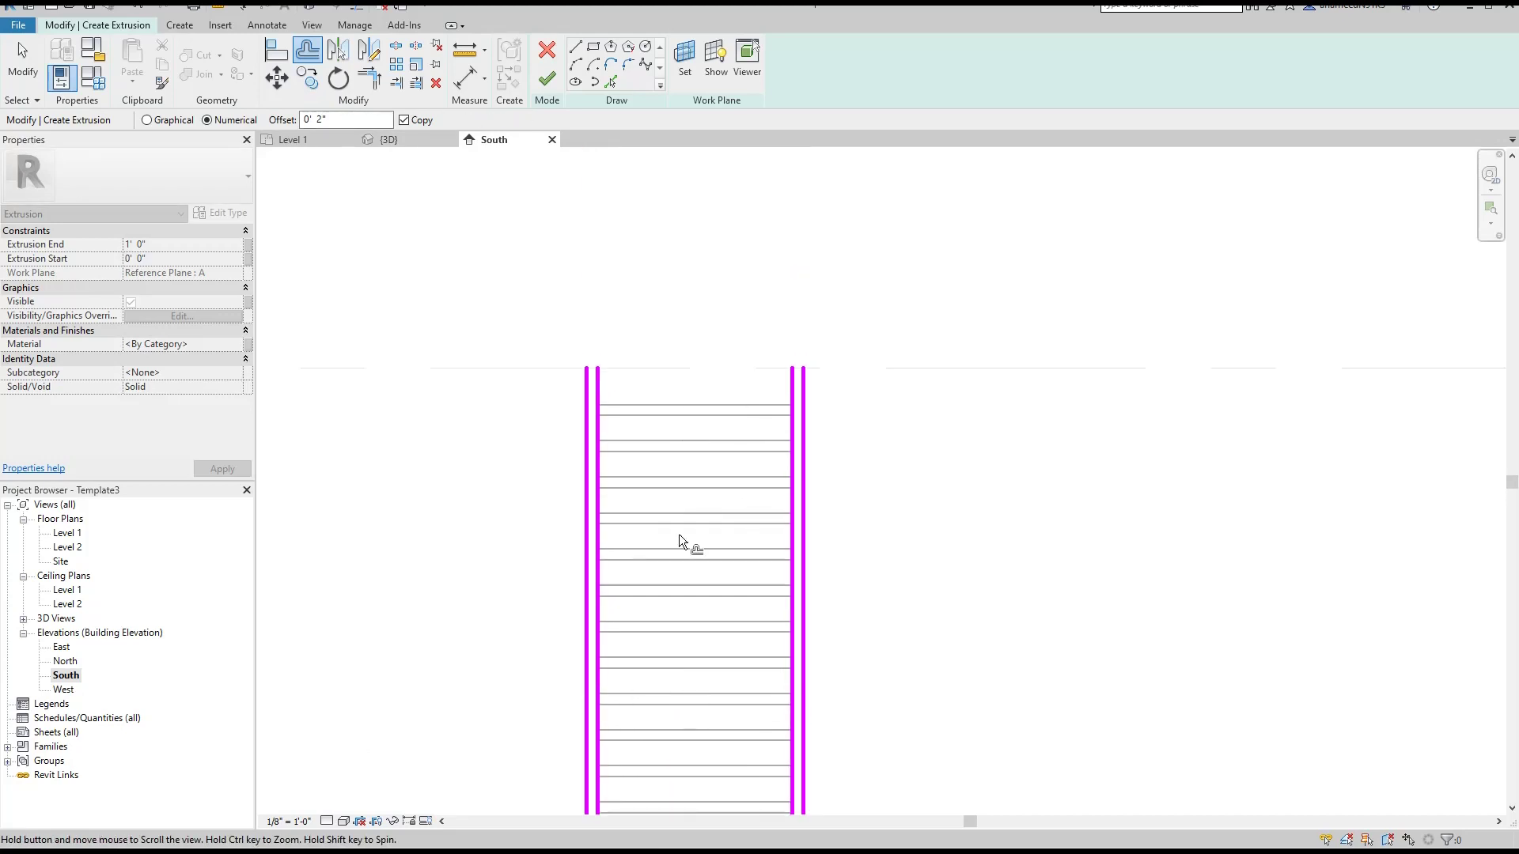
- Draw short lines capping the top ends of the right and left arms
click(575, 46)
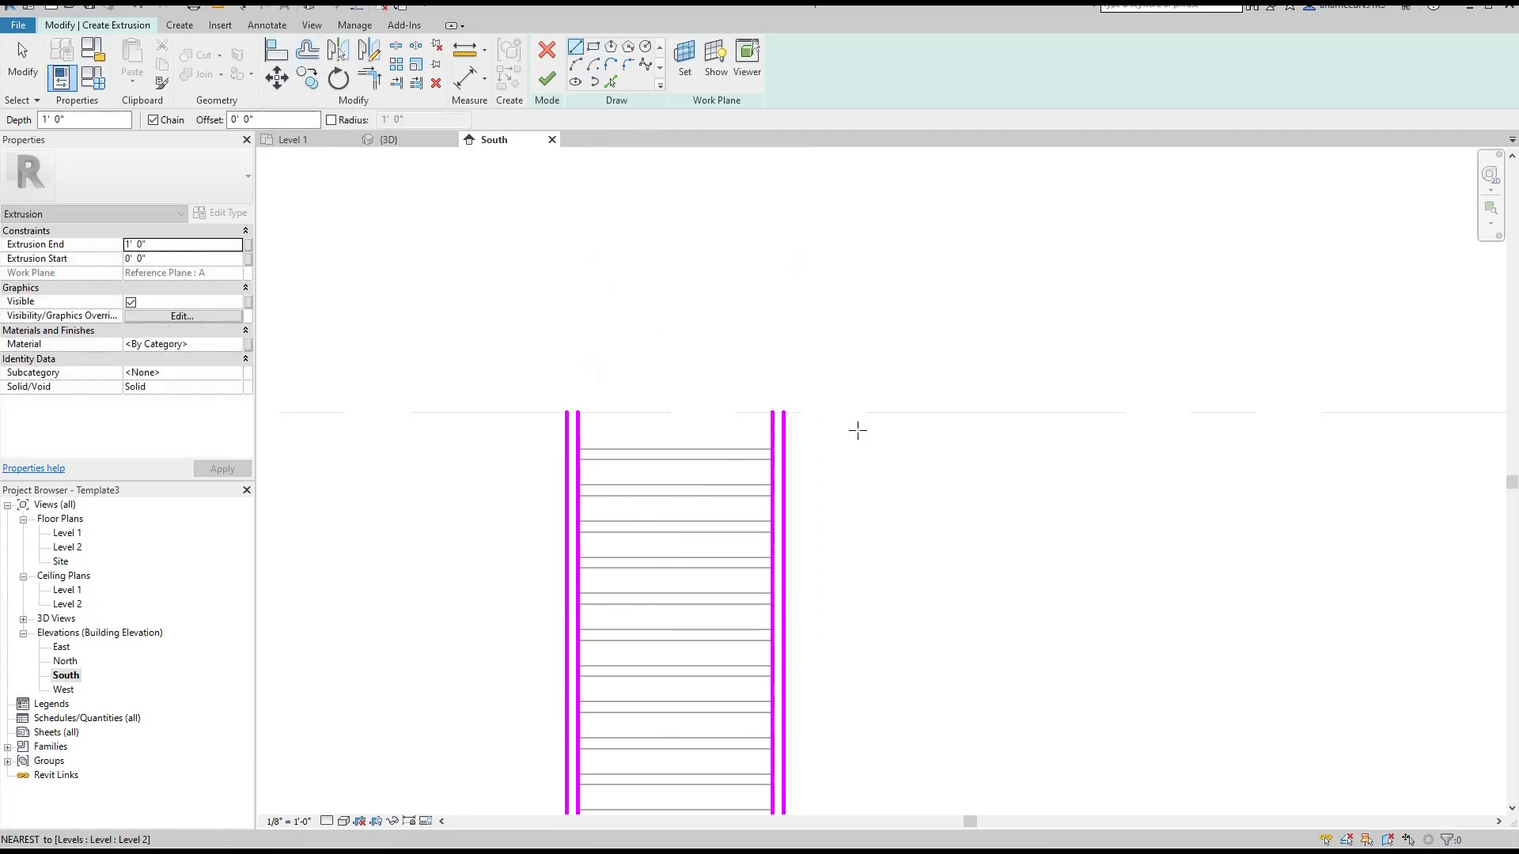
scroll(773, 421, up, 2)
scroll(738, 395, up, 2)
click(726, 392)
click(750, 391)
middle_drag(696, 434, 1075, 432)
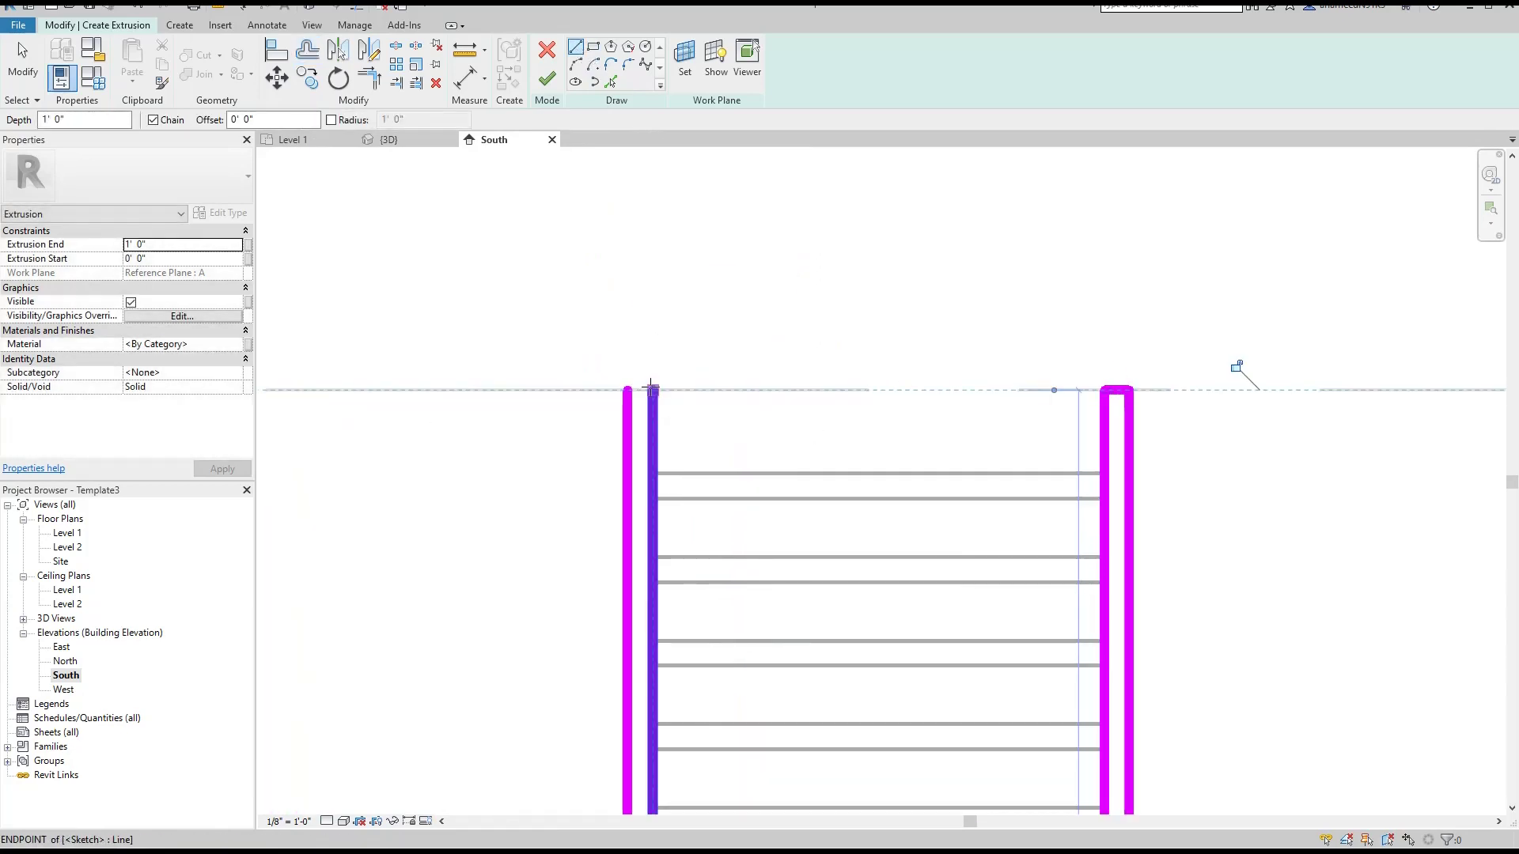
click(654, 389)
click(628, 388)
- Center the closed U-shaped profile in view and finish it as an extrusion
scroll(656, 356, down, 2)
scroll(701, 379, down, 2)
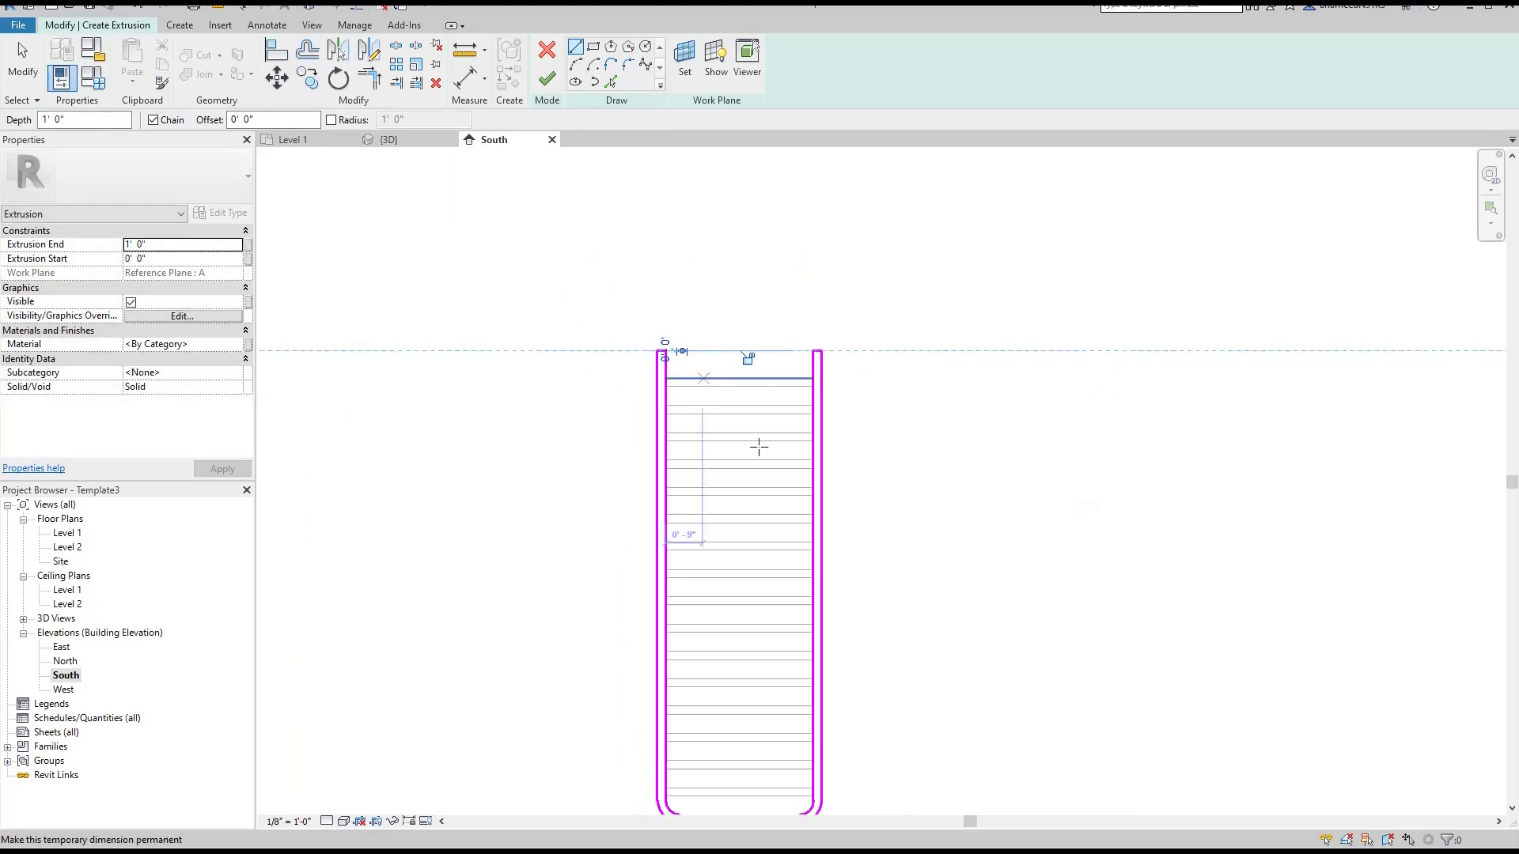
middle_drag(871, 702, 839, 519)
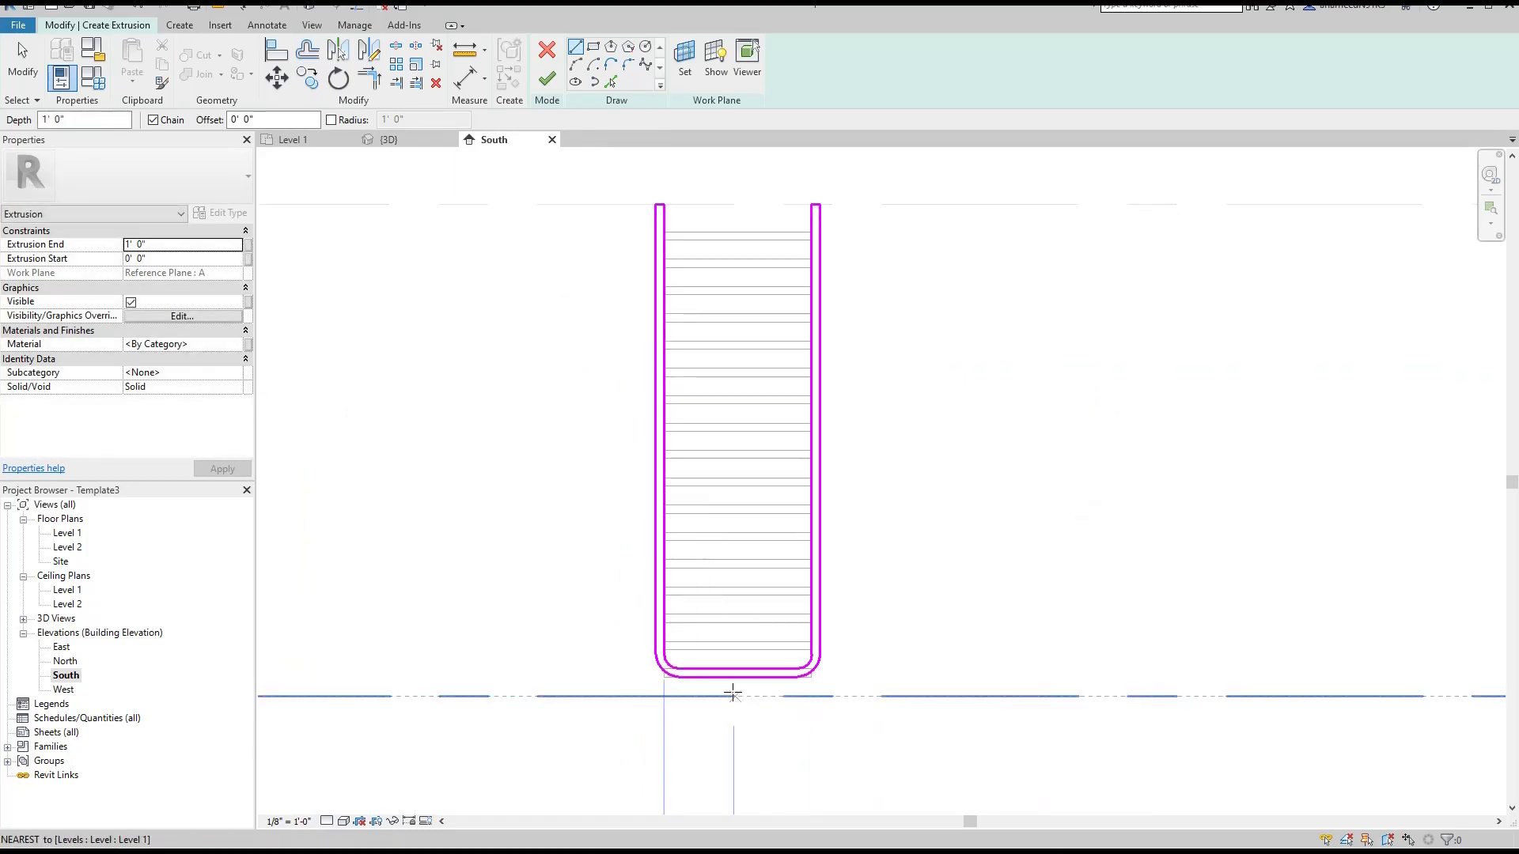
scroll(814, 695, up, 1)
middle_drag(815, 688, 728, 556)
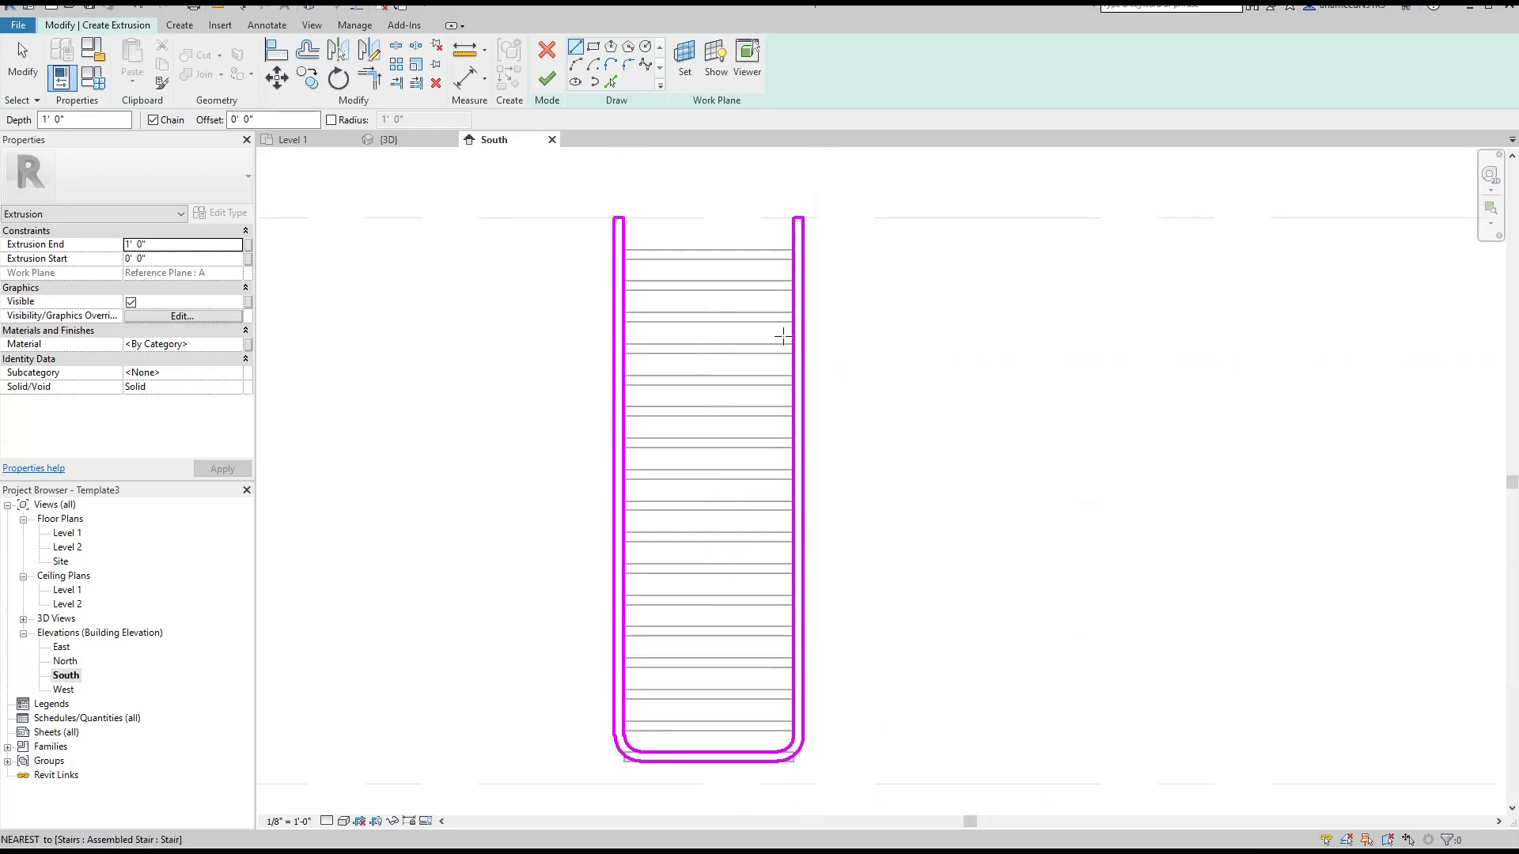
click(545, 79)
- Inspect the new U-shaped frame beside the treads in the 3D view
middle_drag(549, 235, 560, 184)
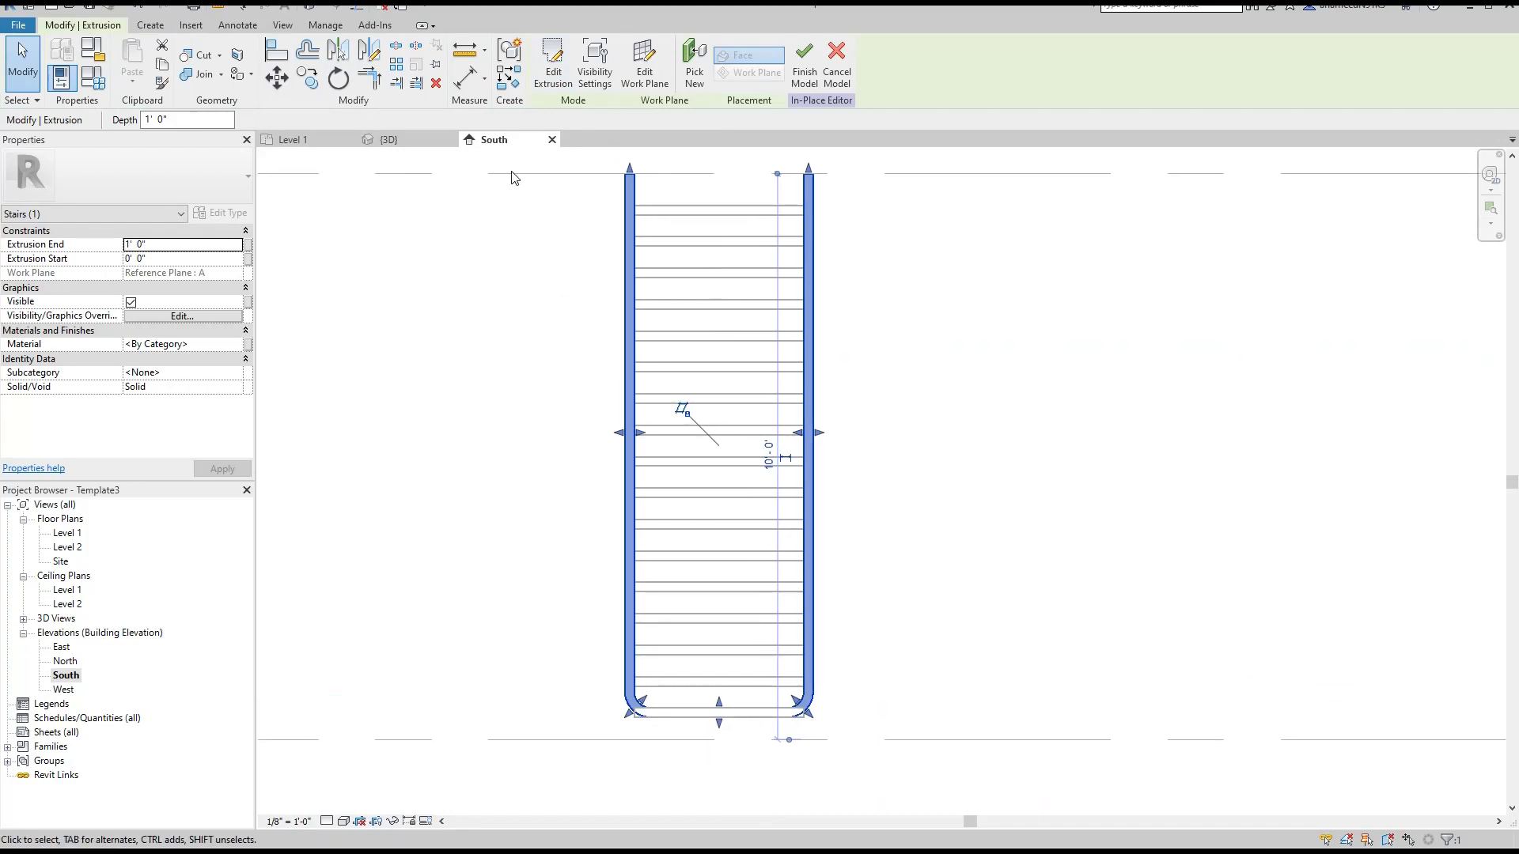
click(388, 141)
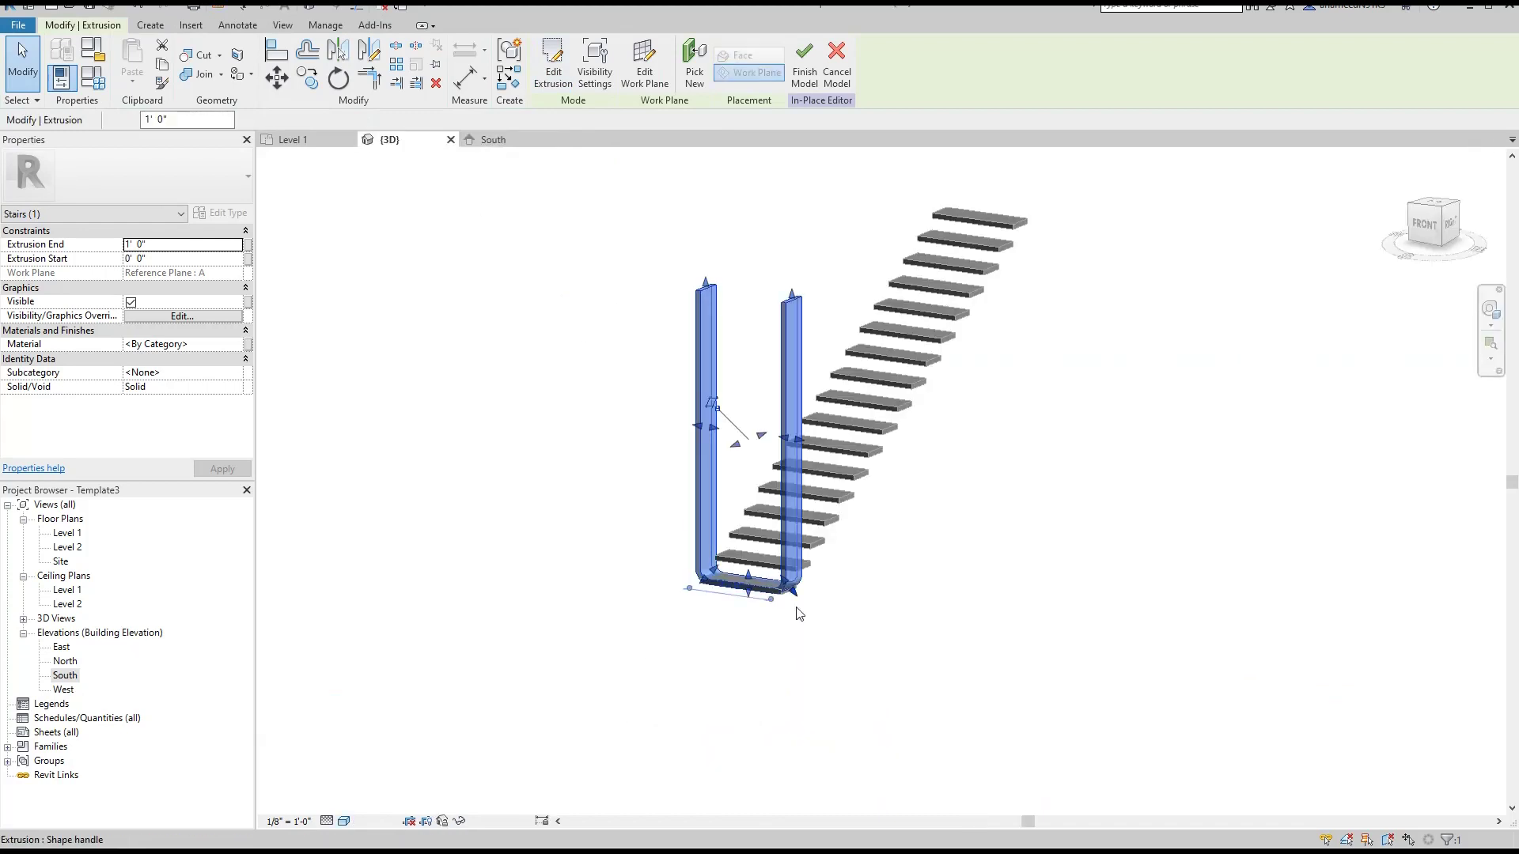
scroll(783, 594, up, 2)
scroll(824, 543, up, 2)
click(767, 696)
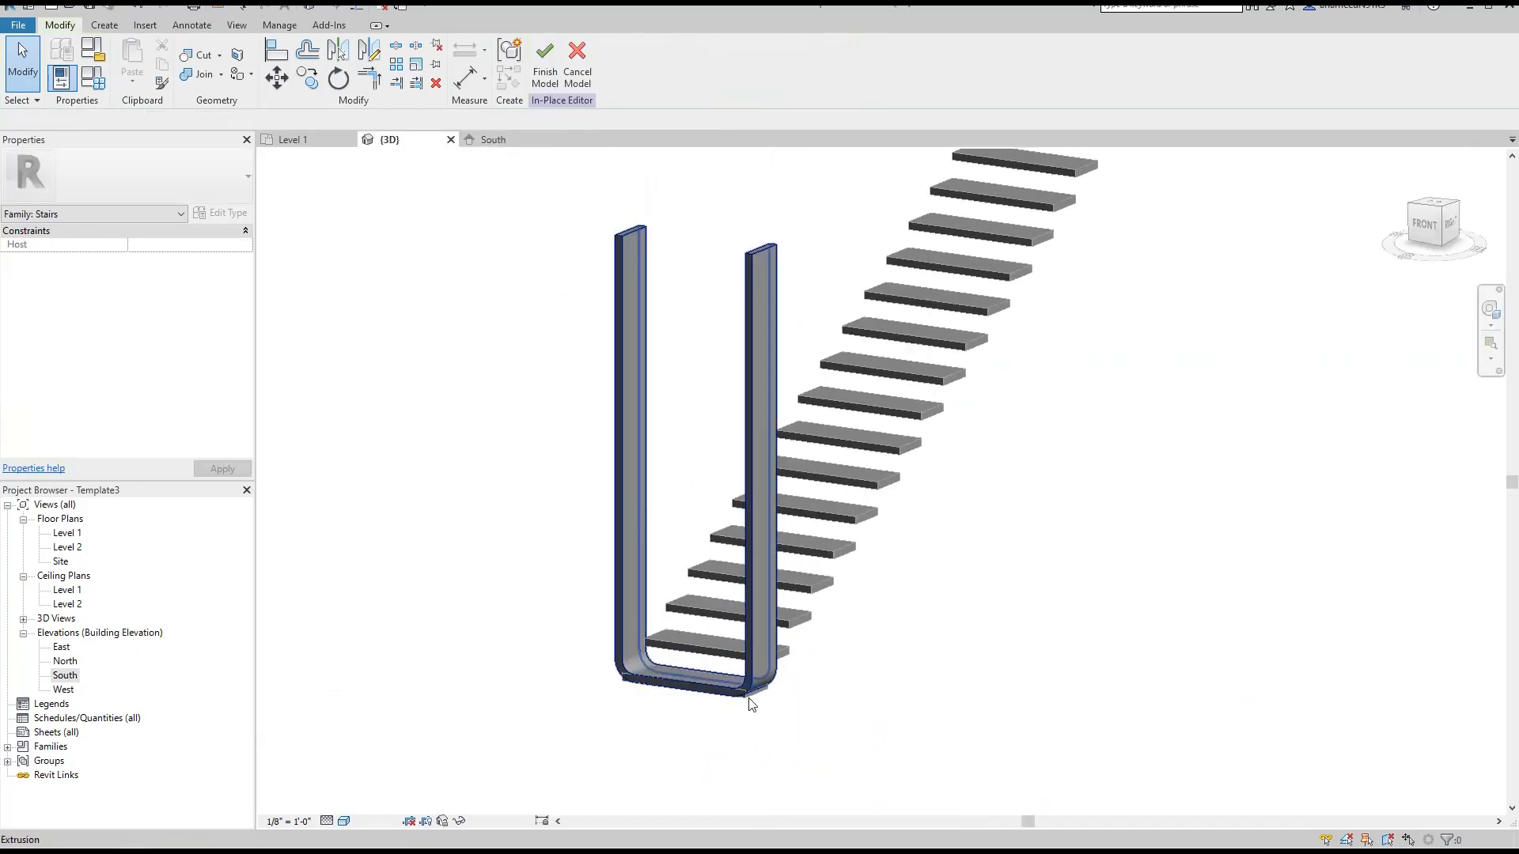
click(751, 704)
click(828, 610)
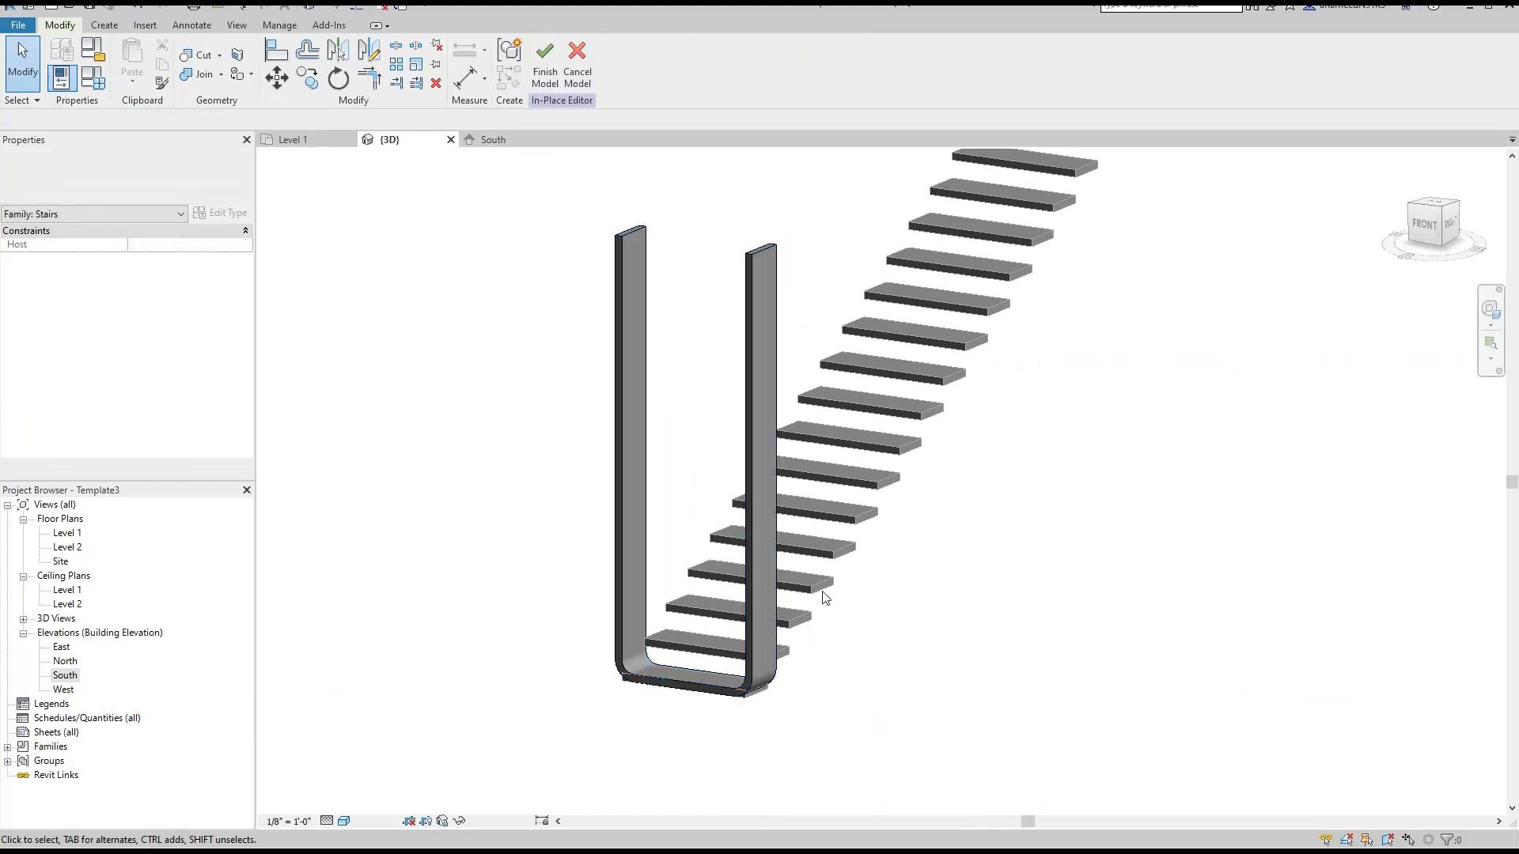
- Return to the South elevation, then open the West elevation
click(499, 148)
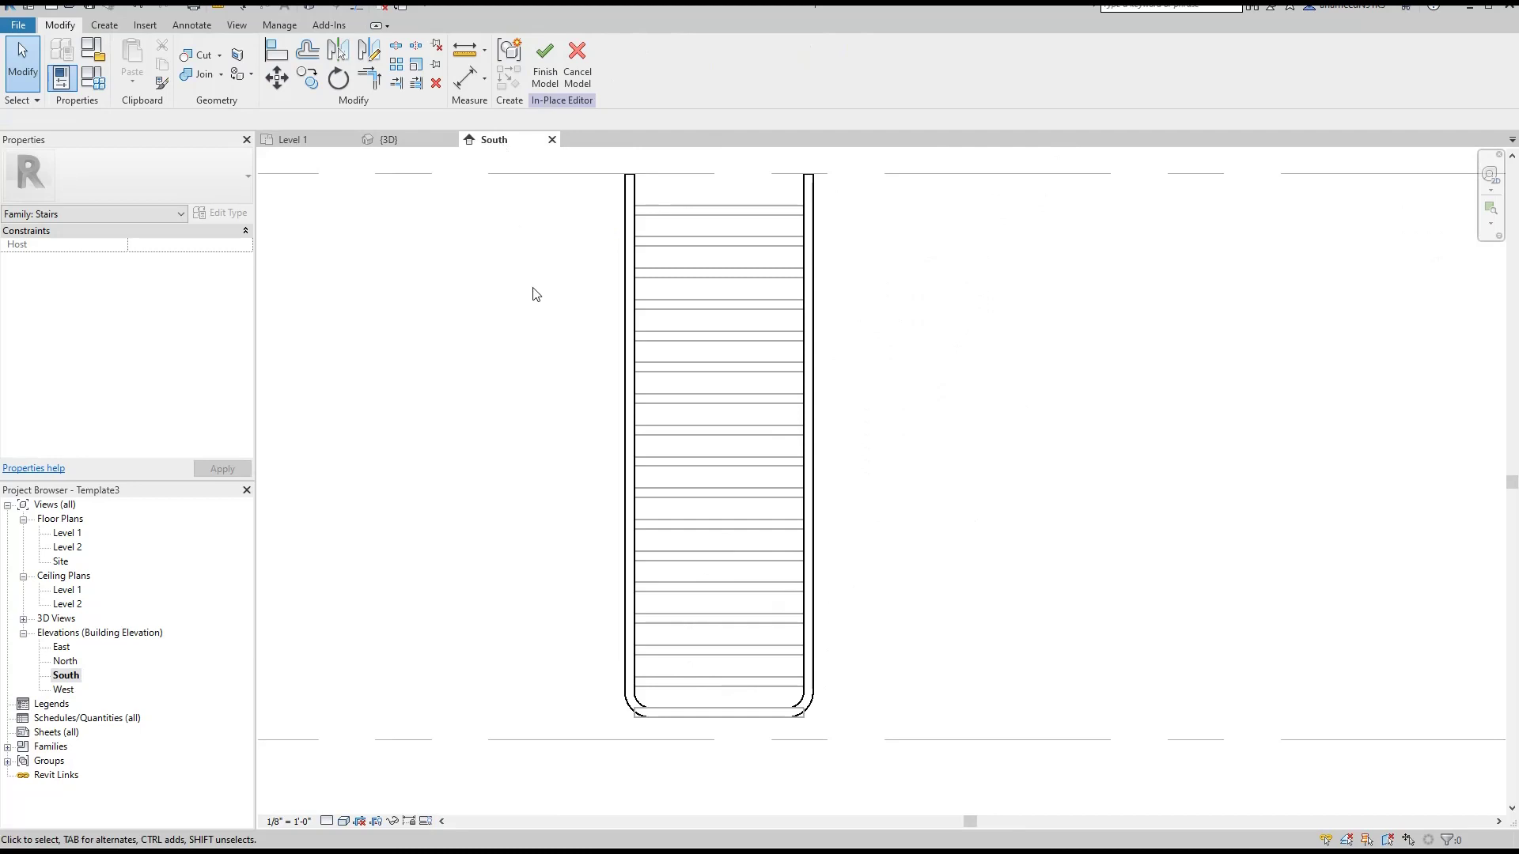
middle_drag(788, 445, 824, 465)
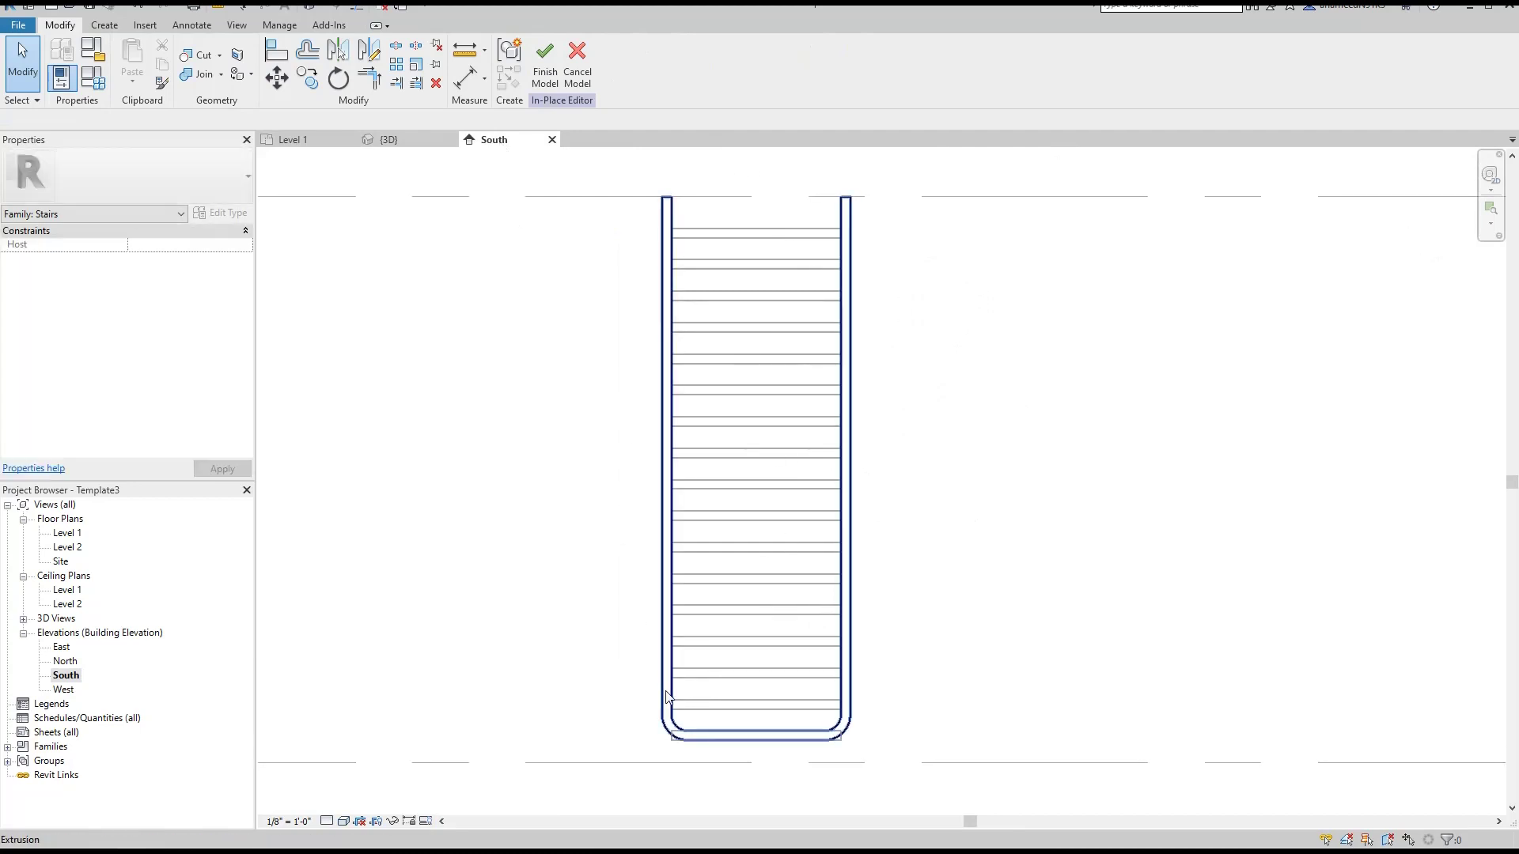
mouse_move(296, 140)
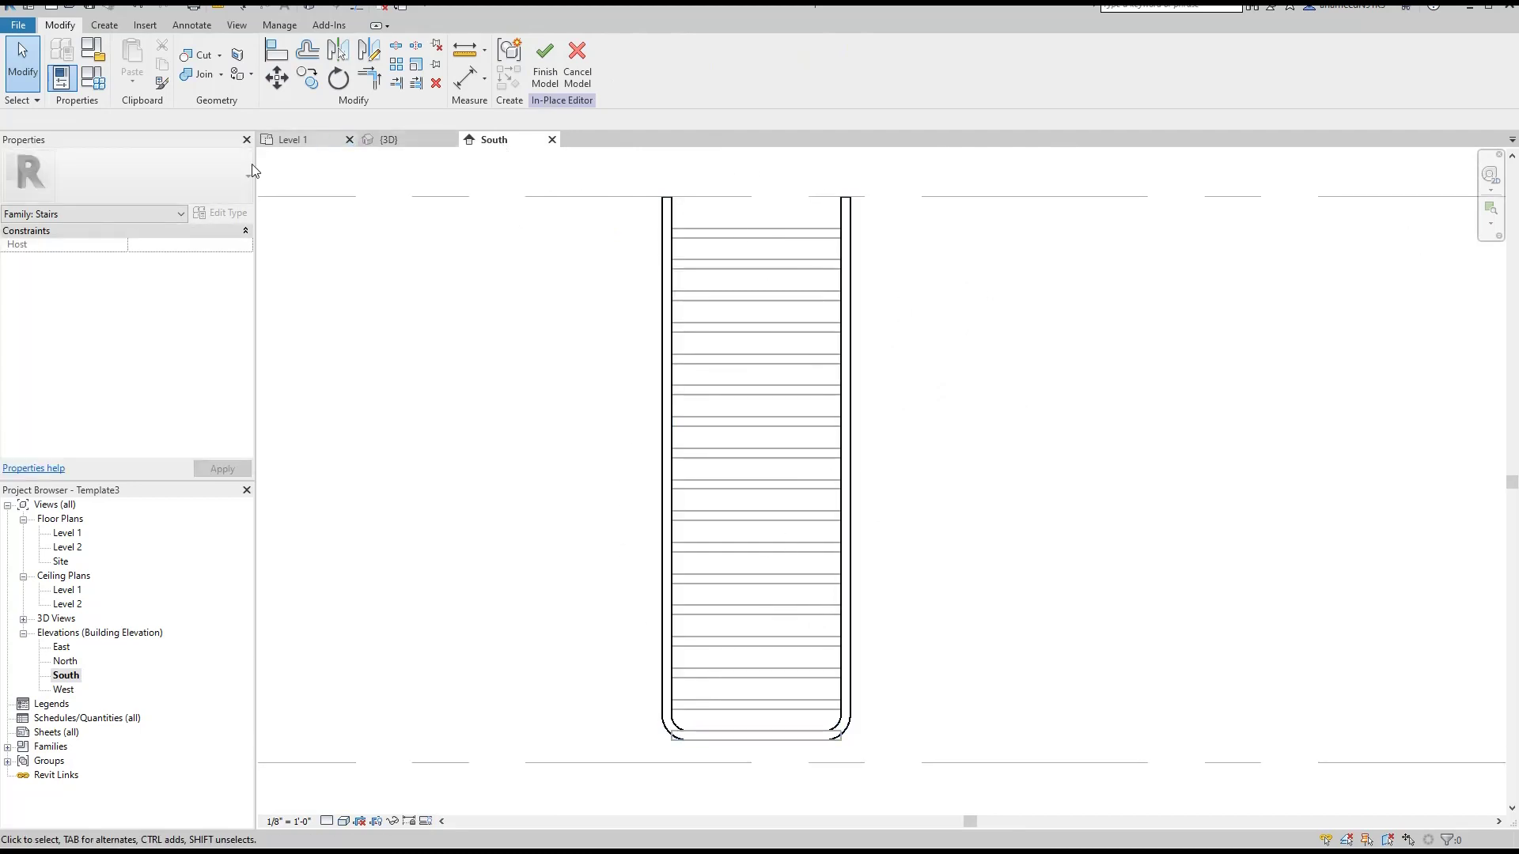
double_click(63, 690)
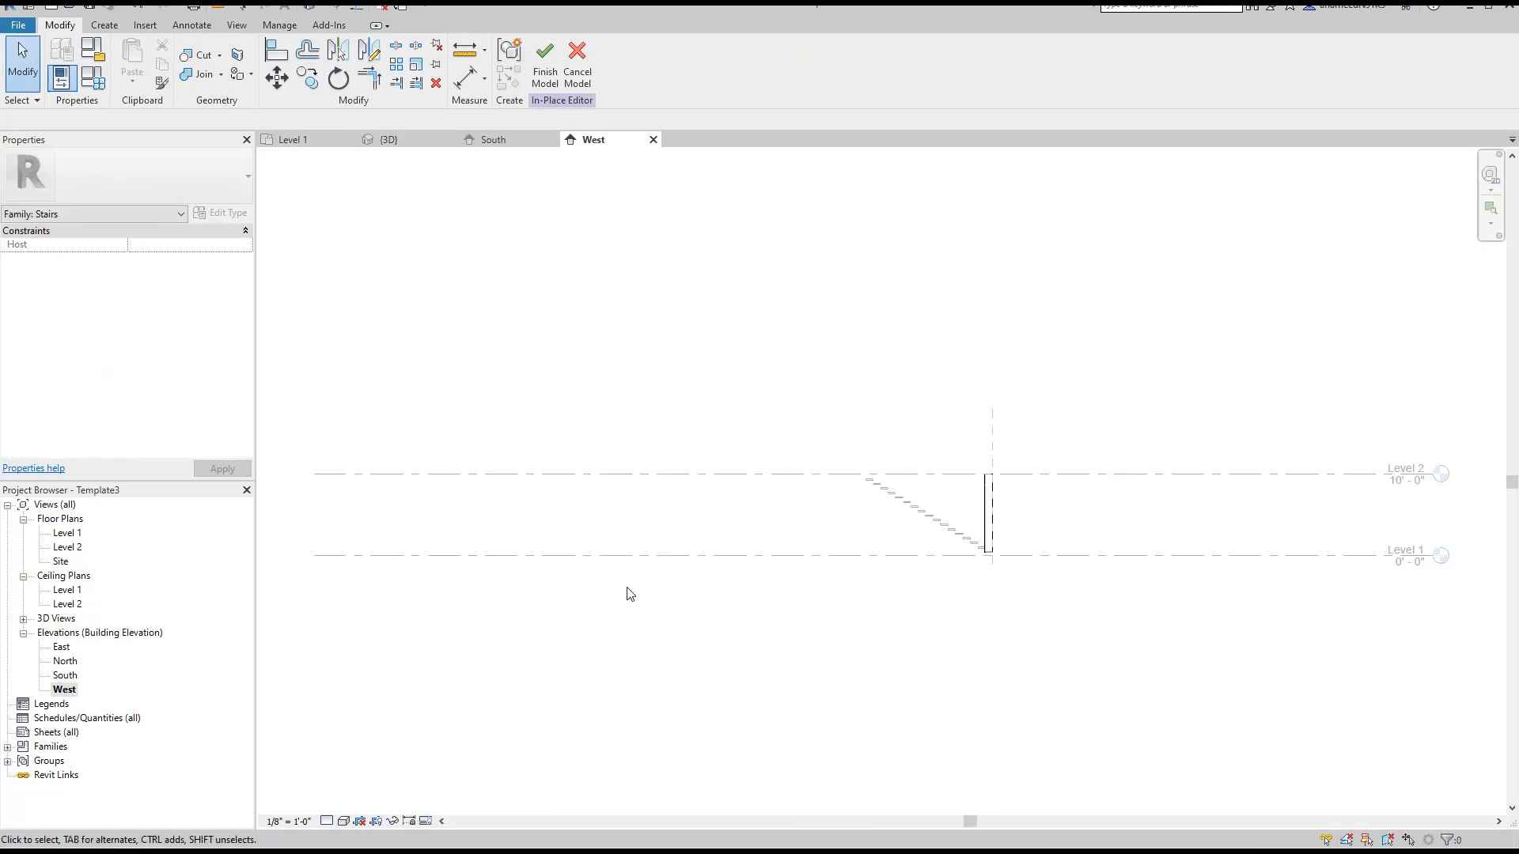
- In the Level 1 plan, drag the frame's face handles to set extrusion depth 0' 11"
scroll(725, 614, up, 3)
scroll(744, 595, up, 2)
click(890, 532)
scroll(910, 607, up, 2)
scroll(909, 607, up, 2)
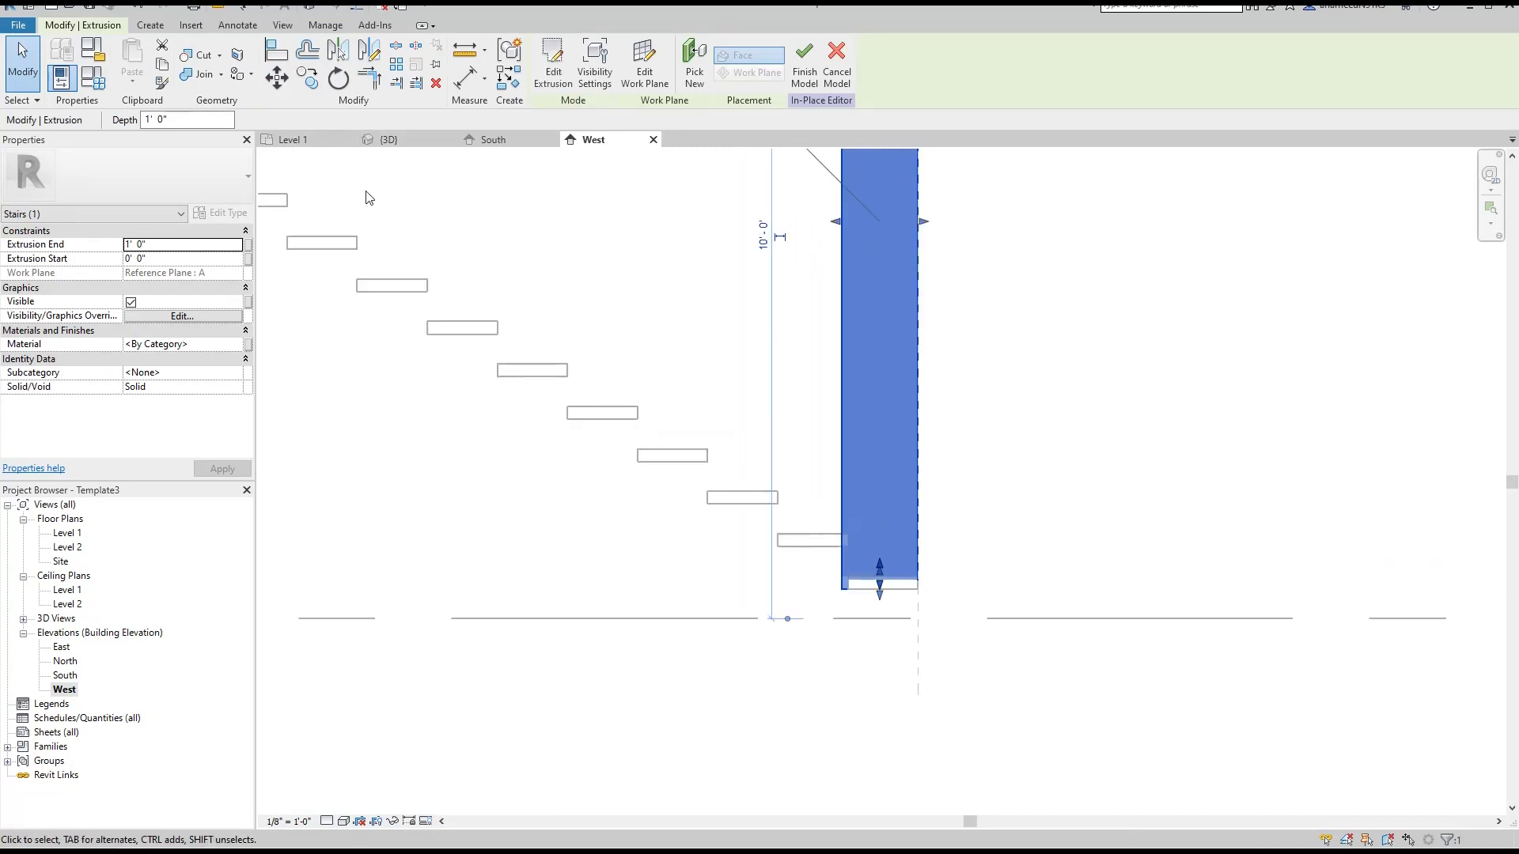
click(293, 139)
scroll(850, 629, up, 2)
scroll(843, 633, up, 2)
scroll(843, 633, up, 3)
scroll(840, 670, up, 1)
drag(722, 411, 723, 430)
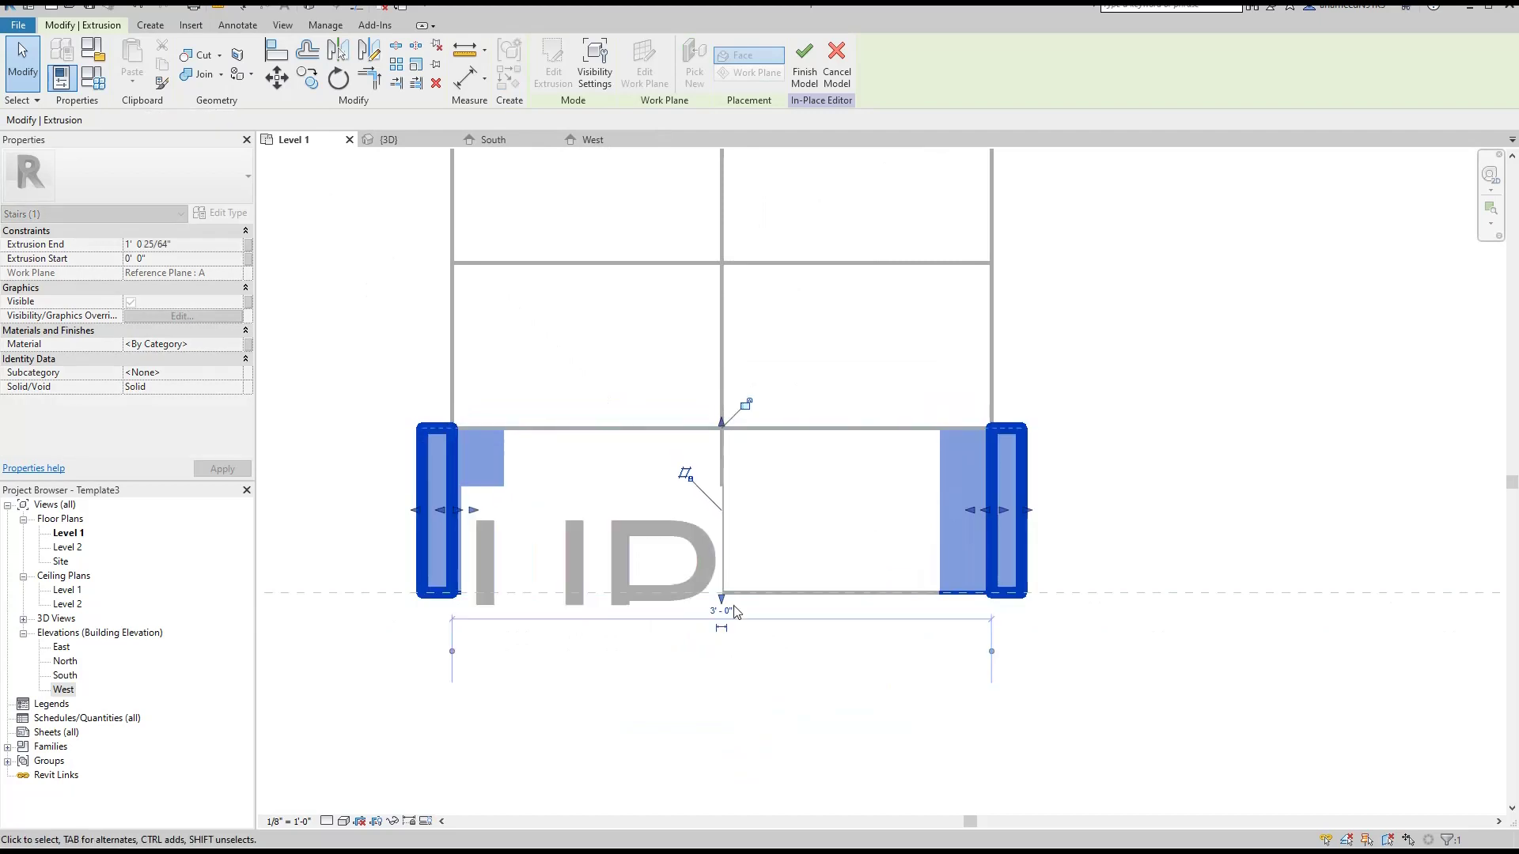
mouse_move(722, 599)
mouse_down()
mouse_move(721, 680)
mouse_move(721, 595)
mouse_up()
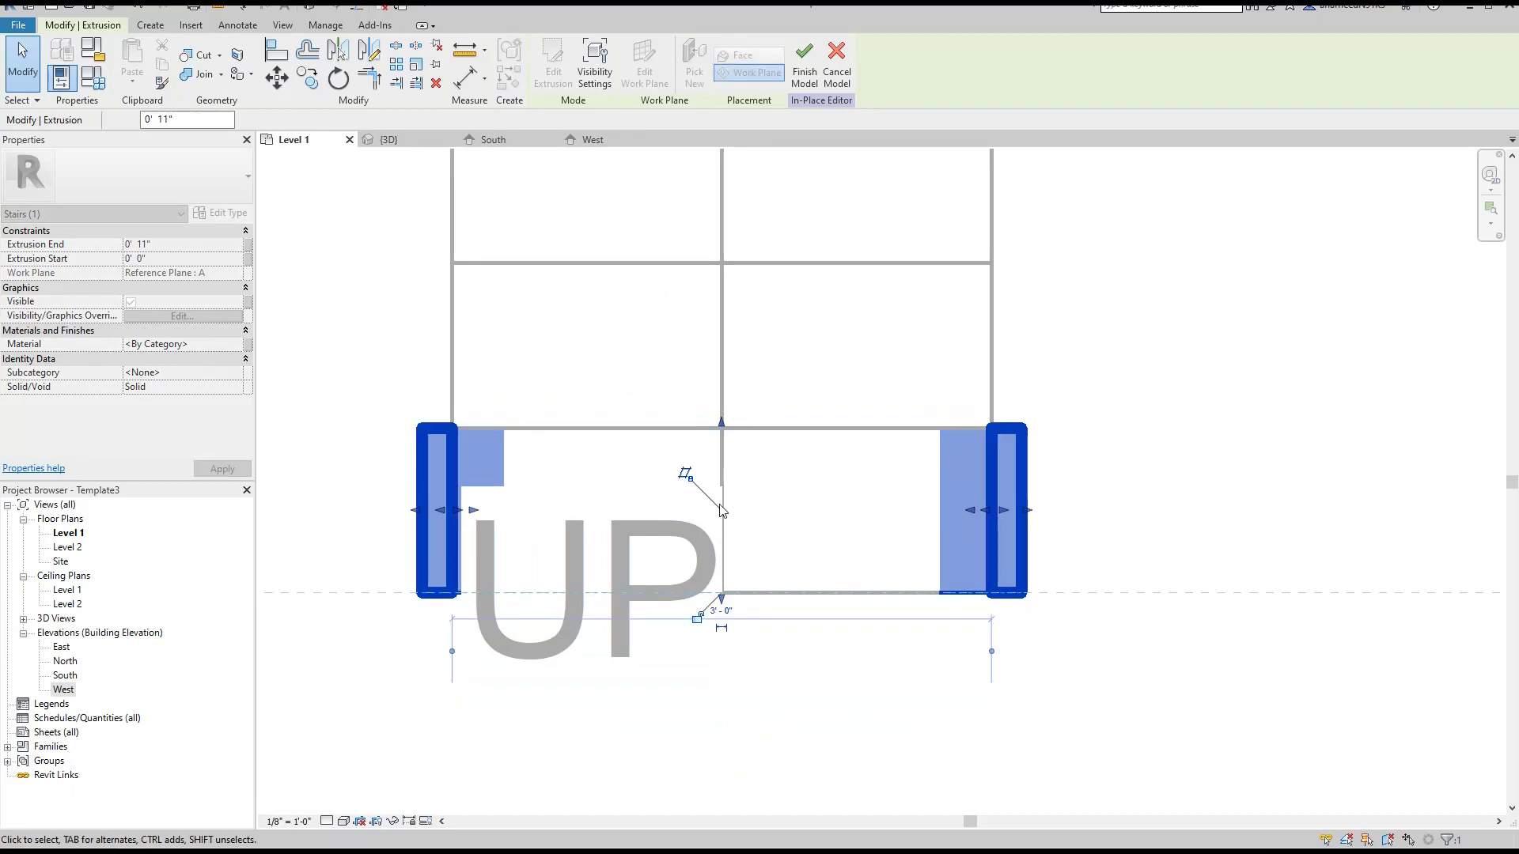
click(791, 478)
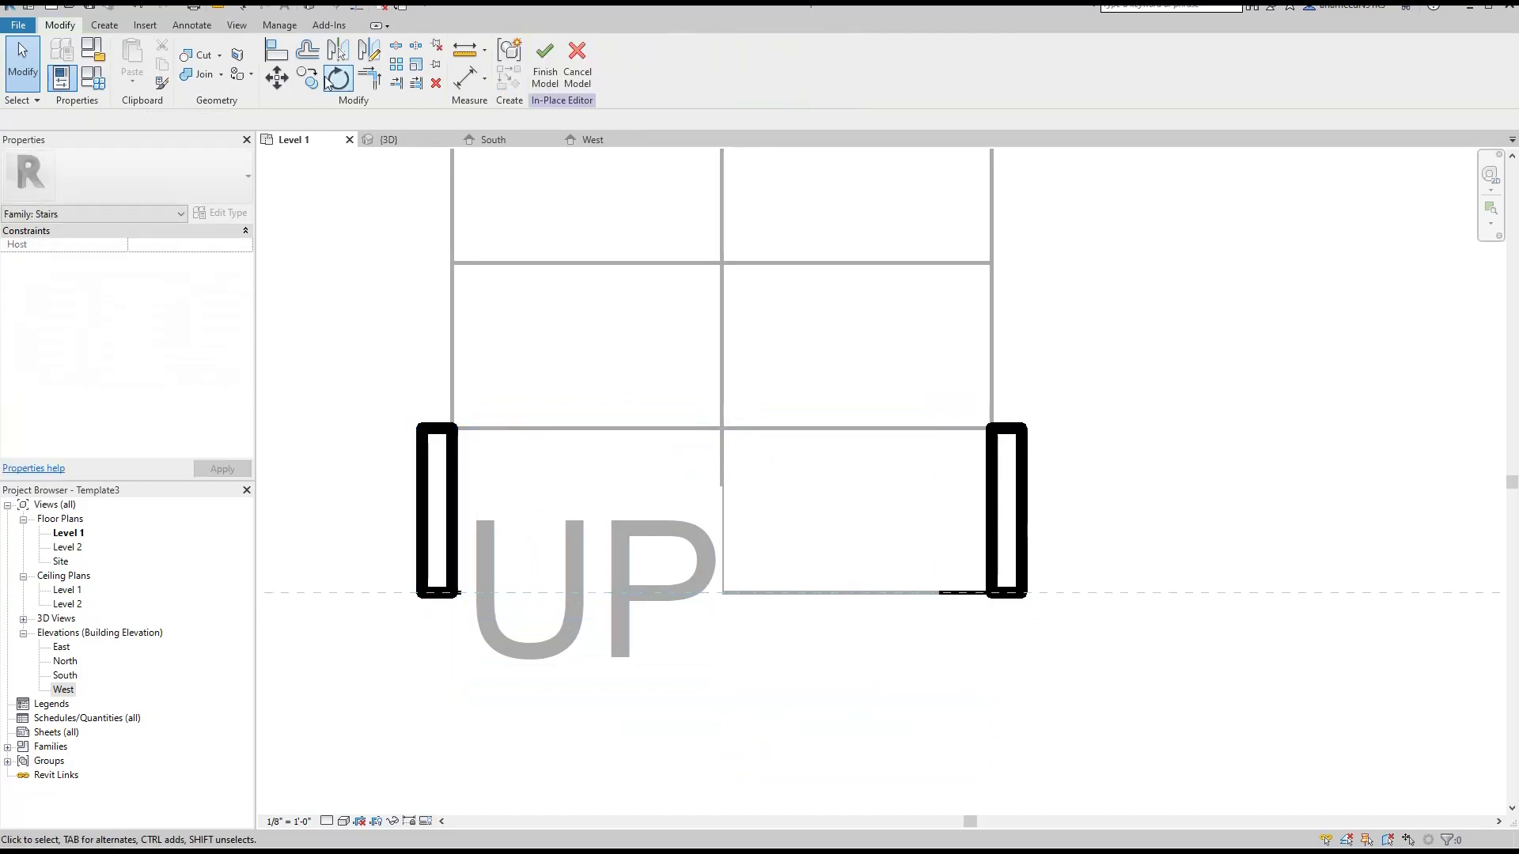
- Back in the West elevation, try then cancel a Scale, and reselect the whole frame extrusion
click(563, 140)
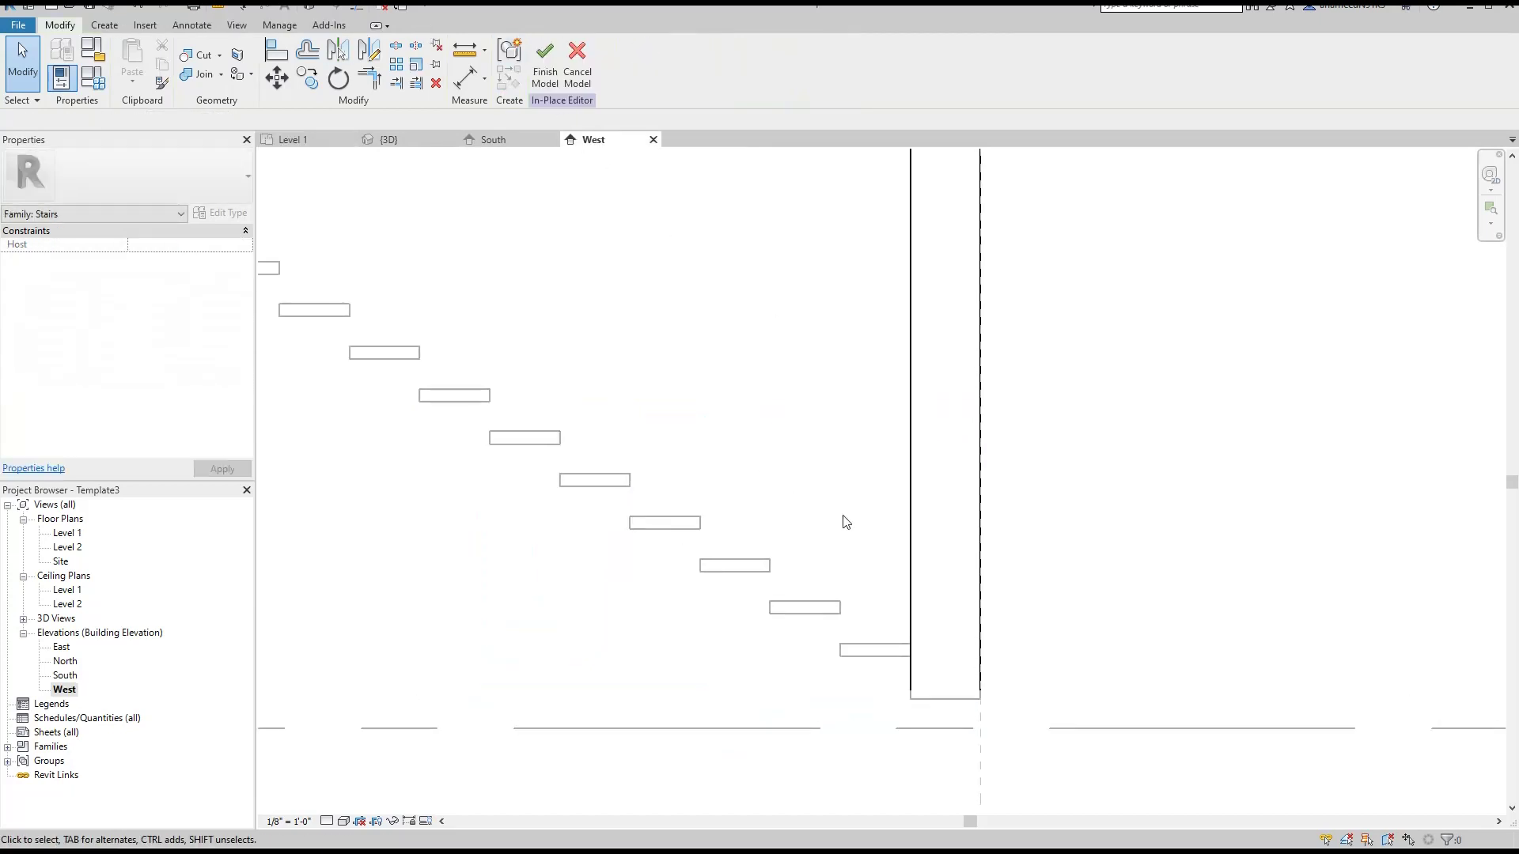
click(886, 603)
scroll(910, 625, up, 3)
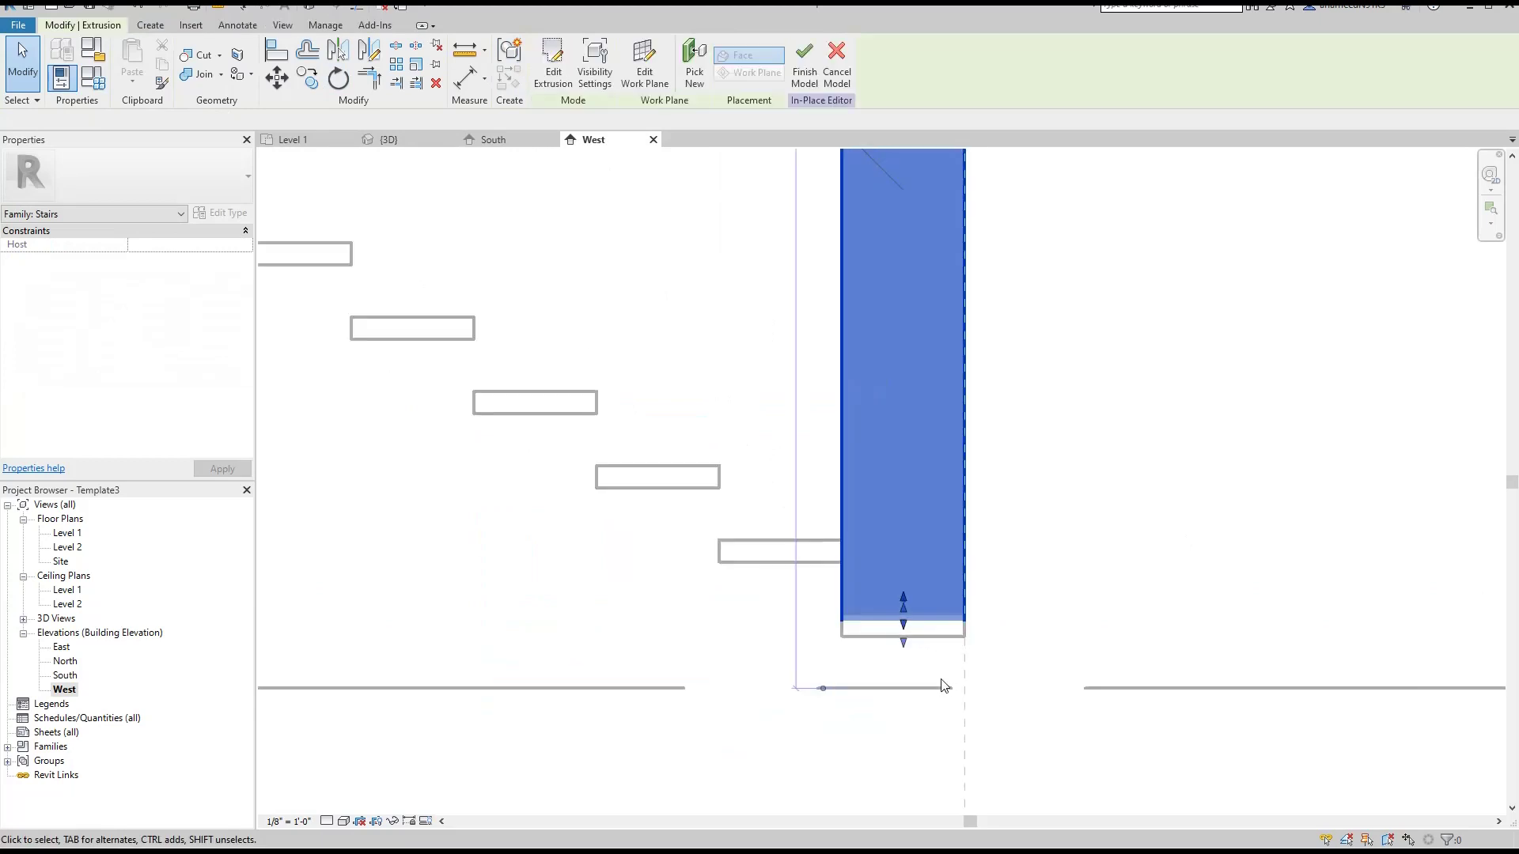
scroll(910, 625, up, 3)
click(1033, 483)
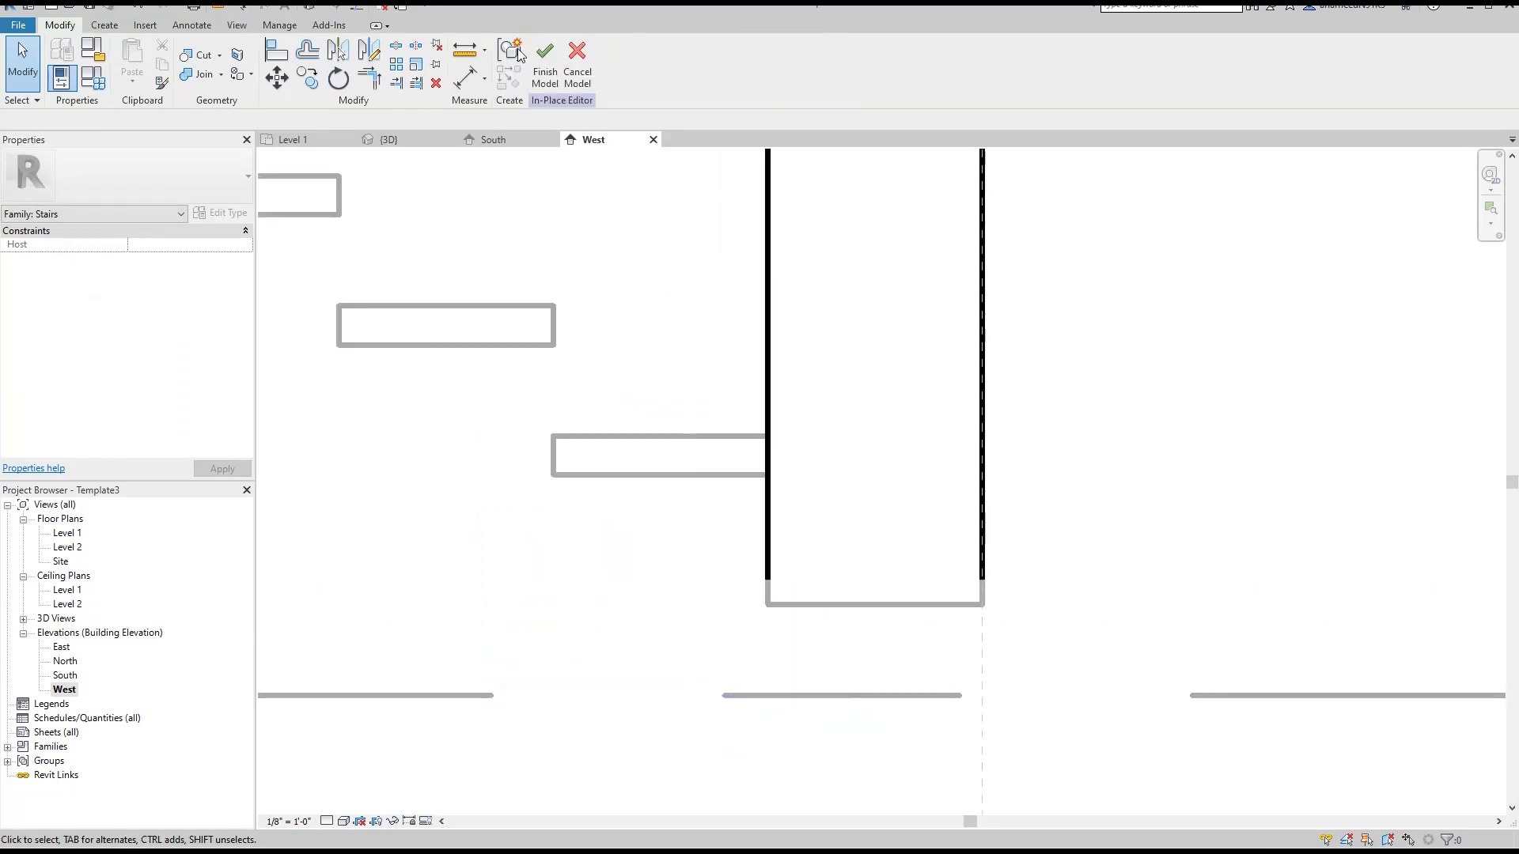
click(311, 77)
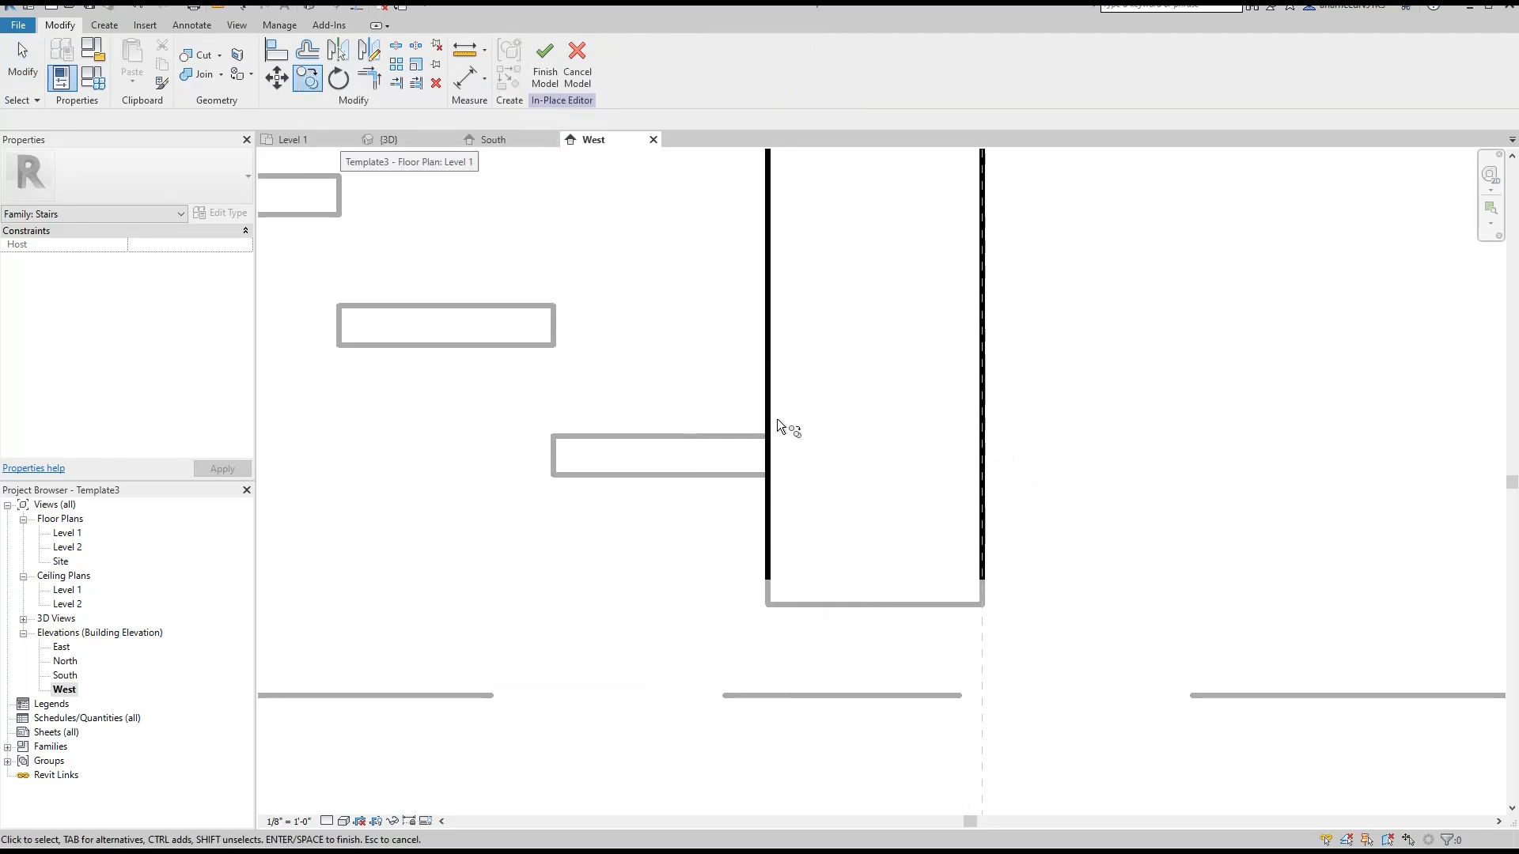
click(770, 358)
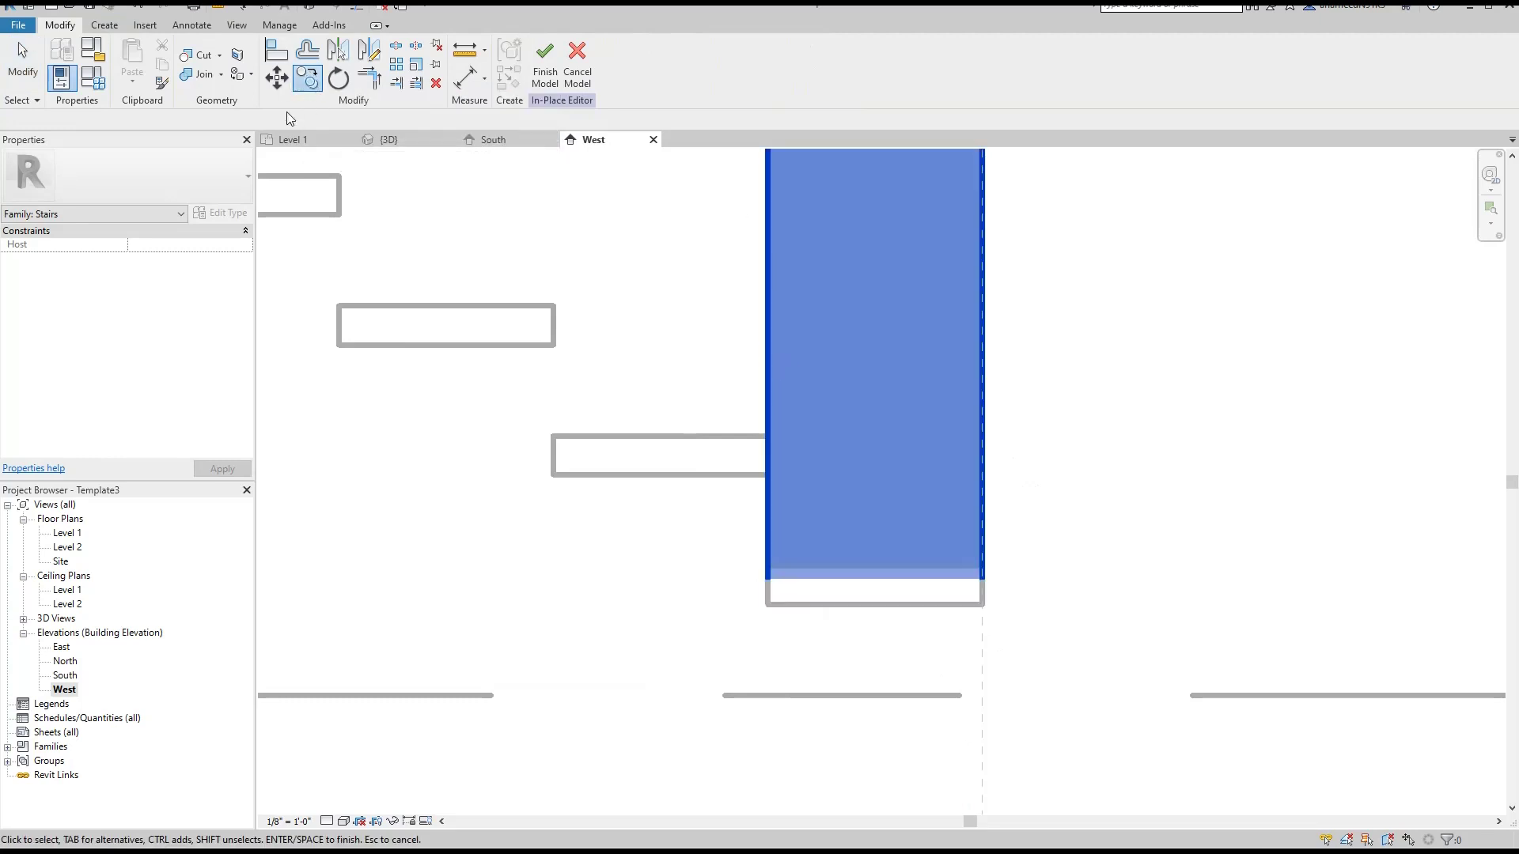
key(Escape)
drag(804, 258, 703, 301)
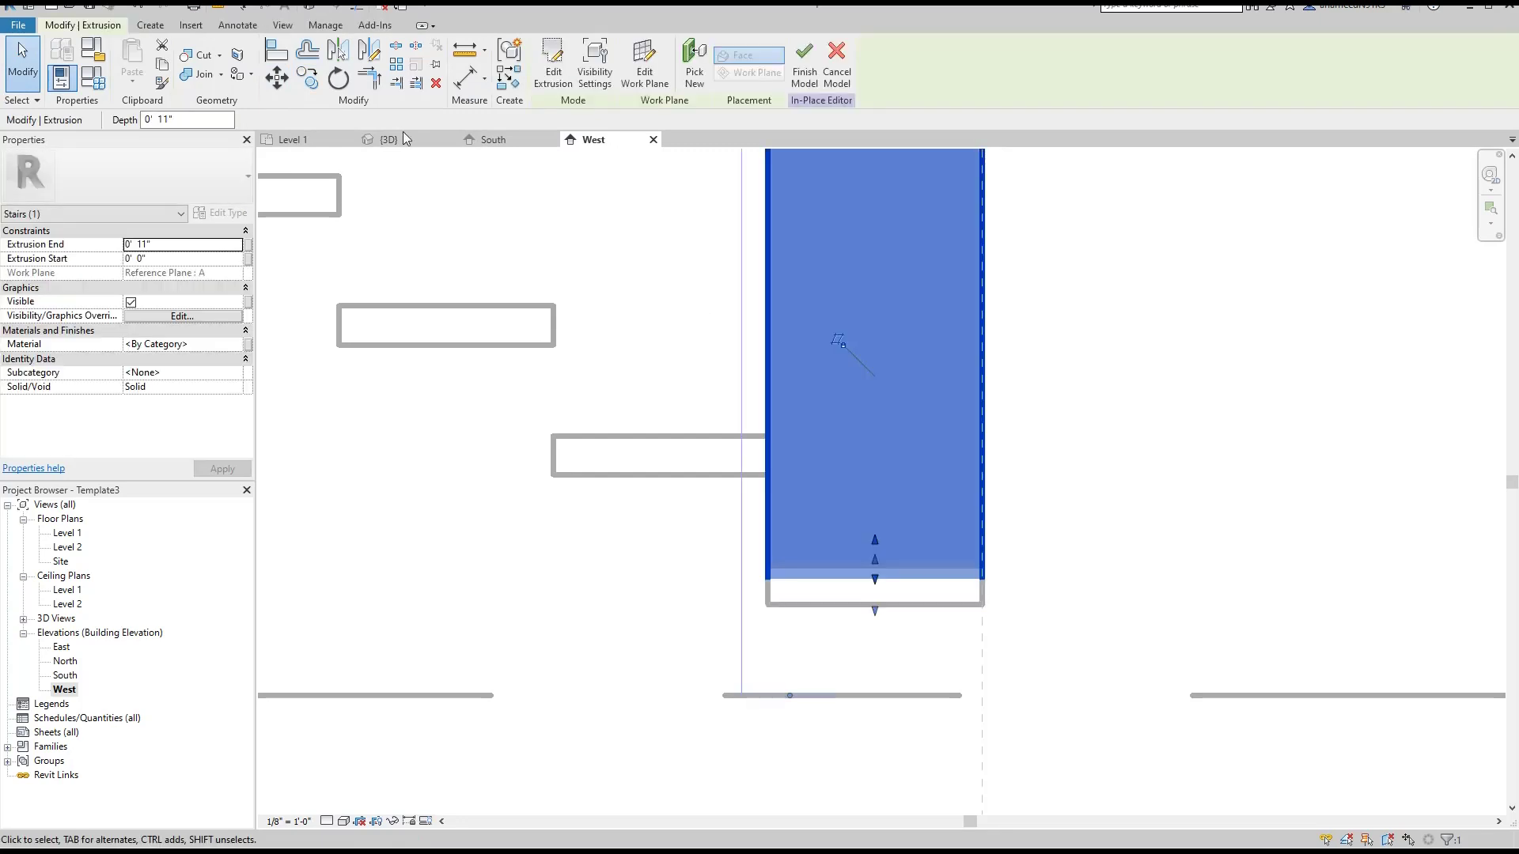
- Start an unconstrained multiple copy of the fin from its bottom corner
click(313, 81)
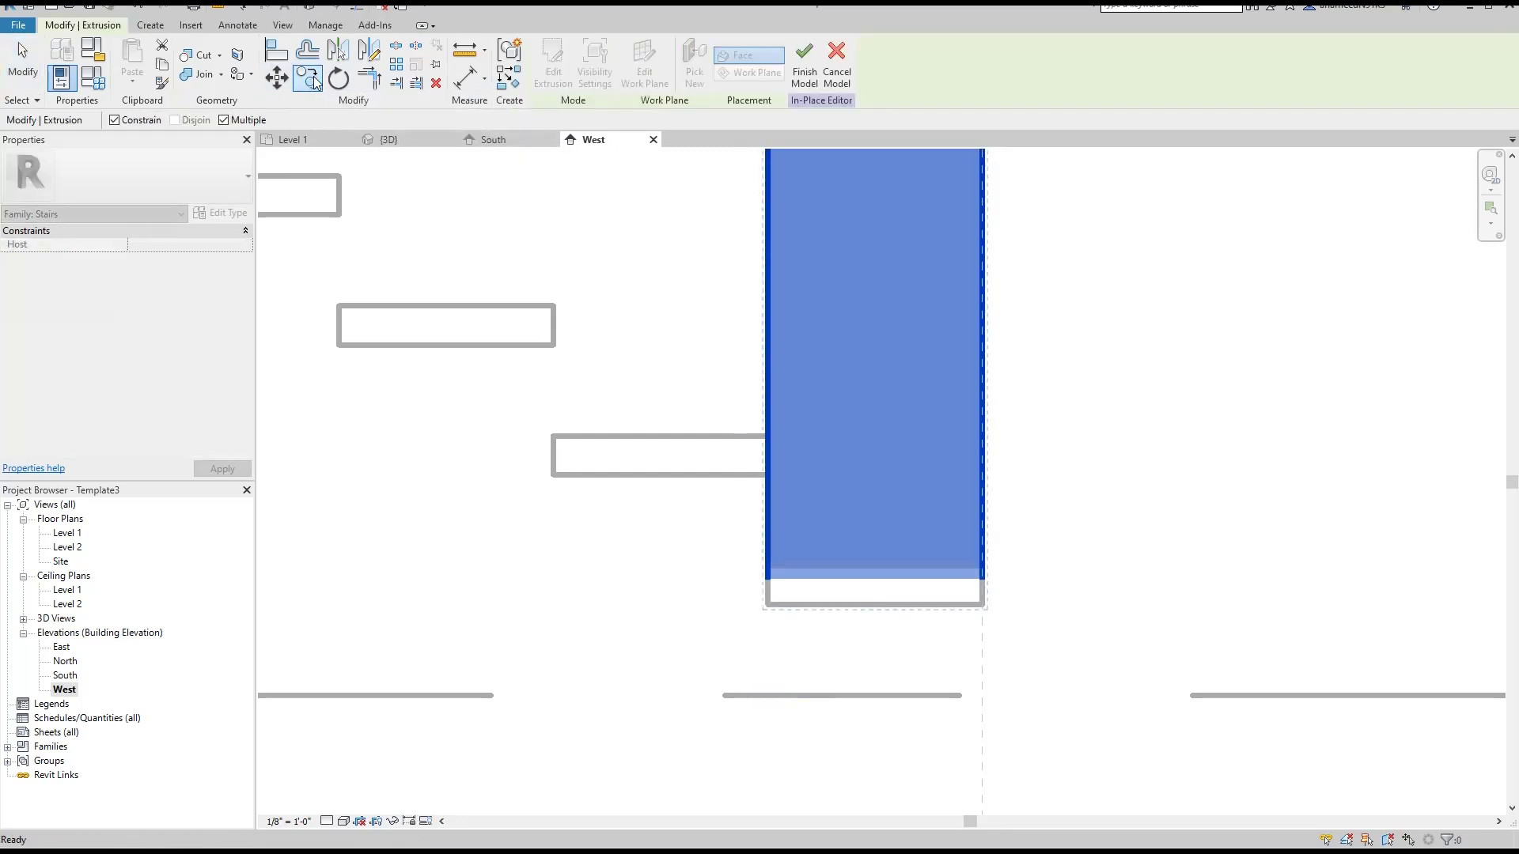
click(114, 120)
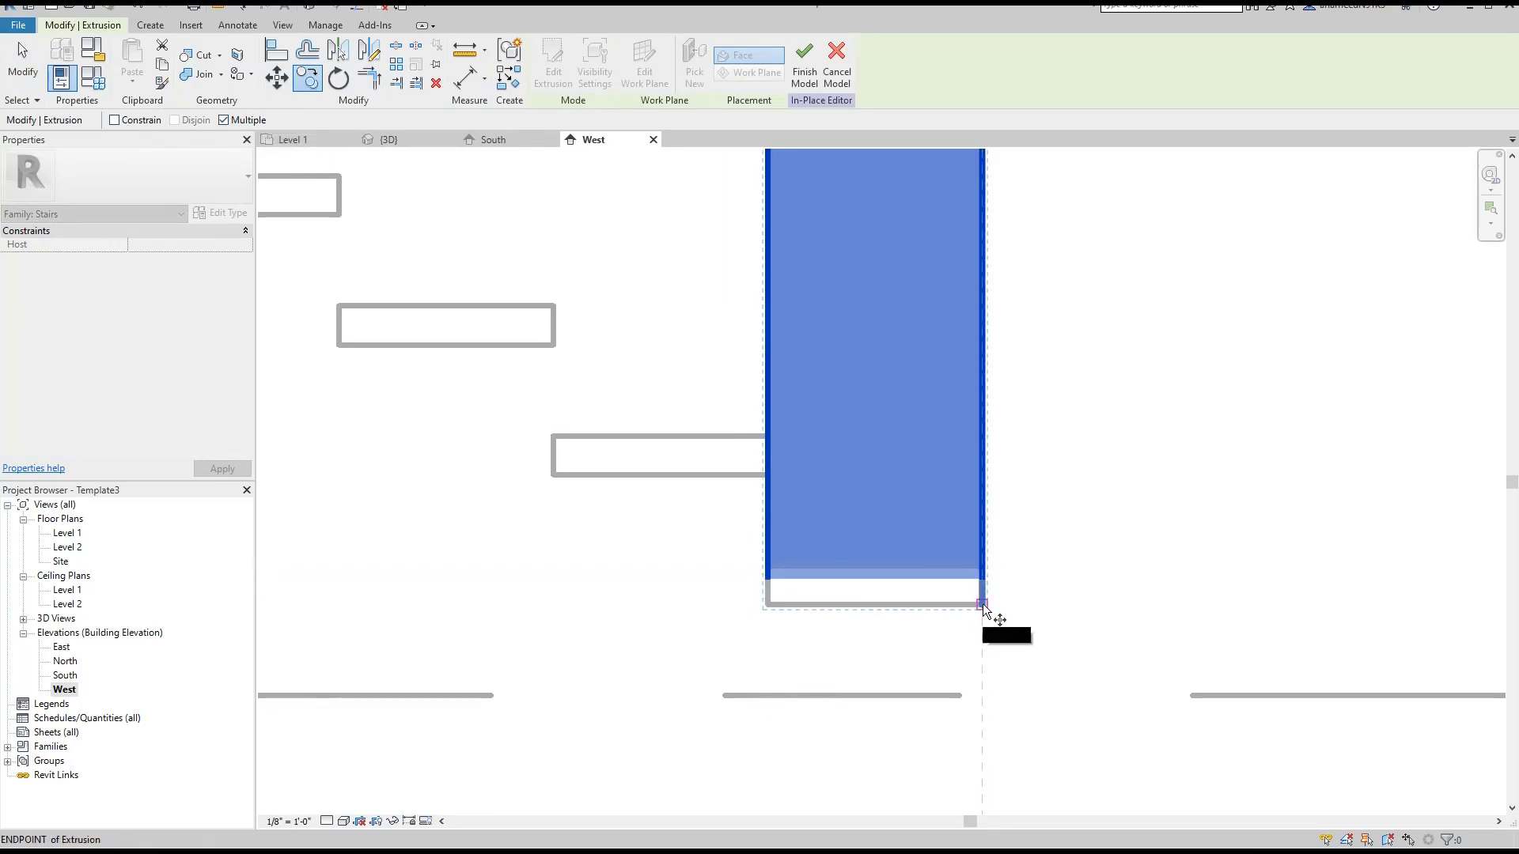
click(983, 606)
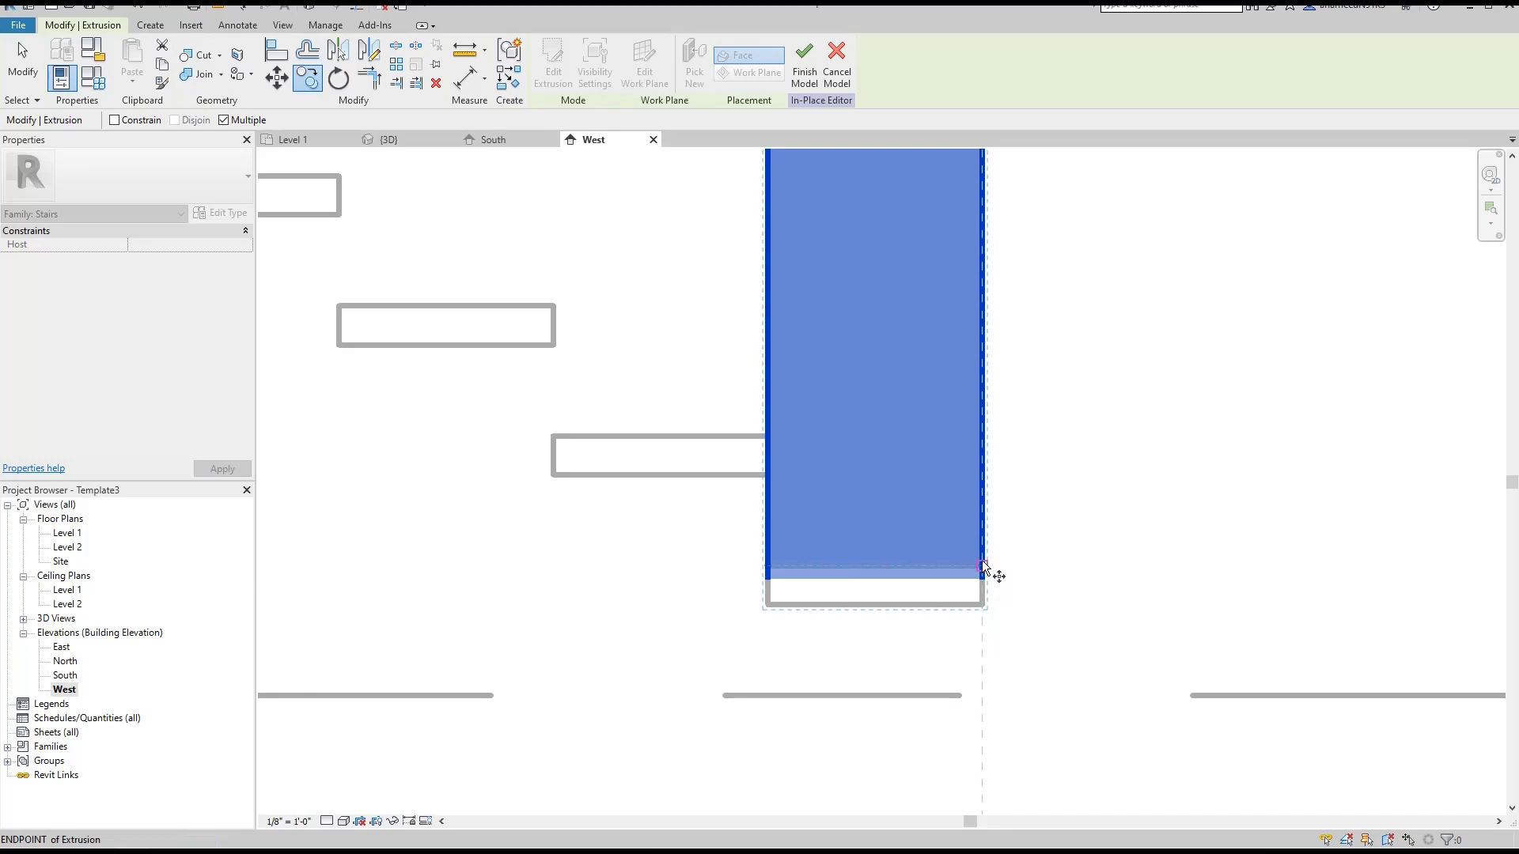
scroll(983, 567, up, 2)
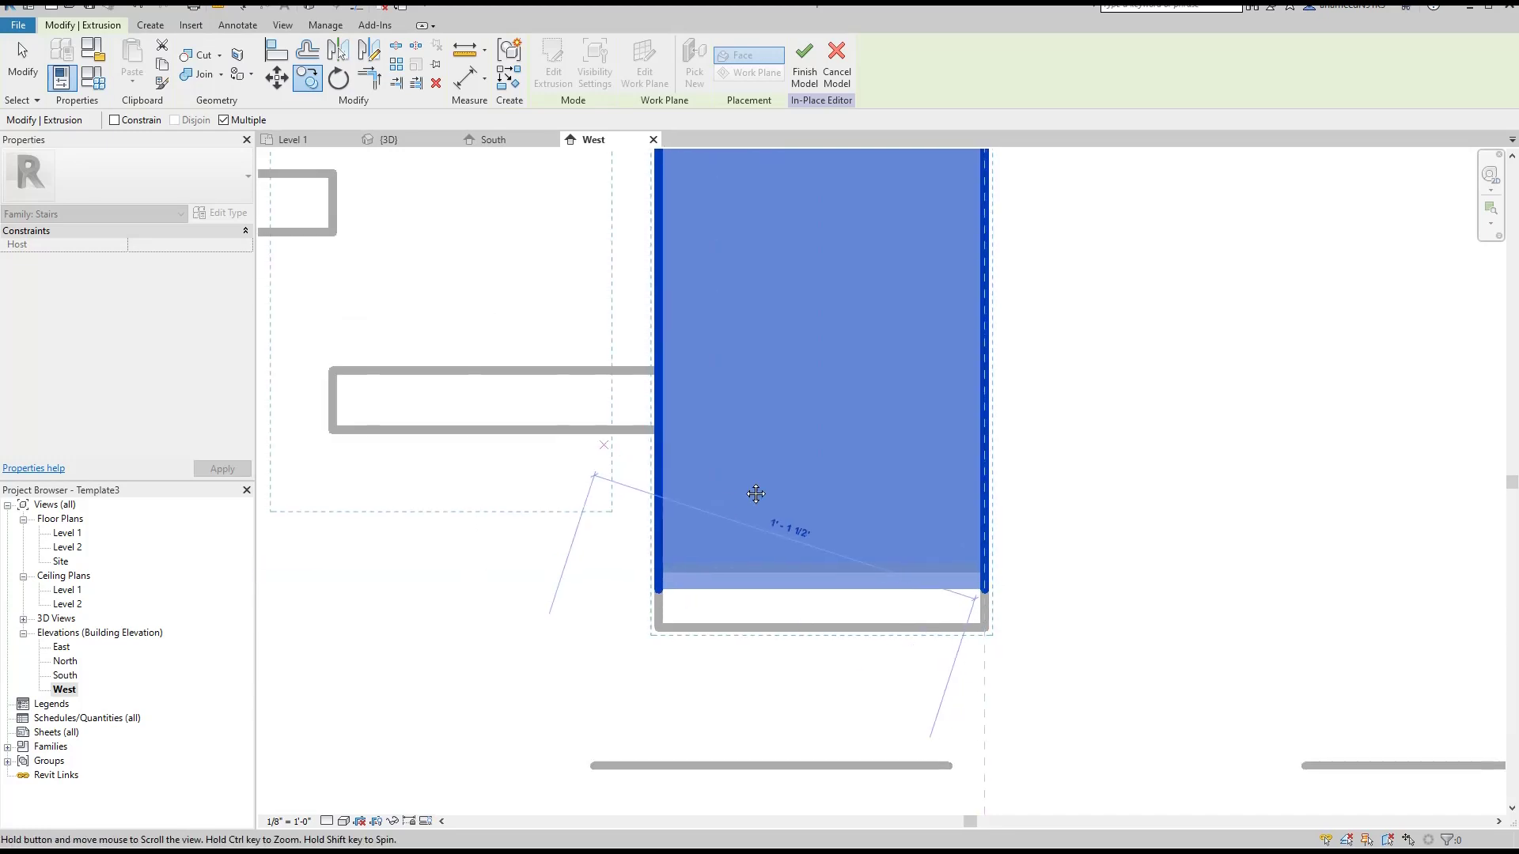
middle_drag(620, 451, 867, 521)
middle_drag(900, 443, 797, 417)
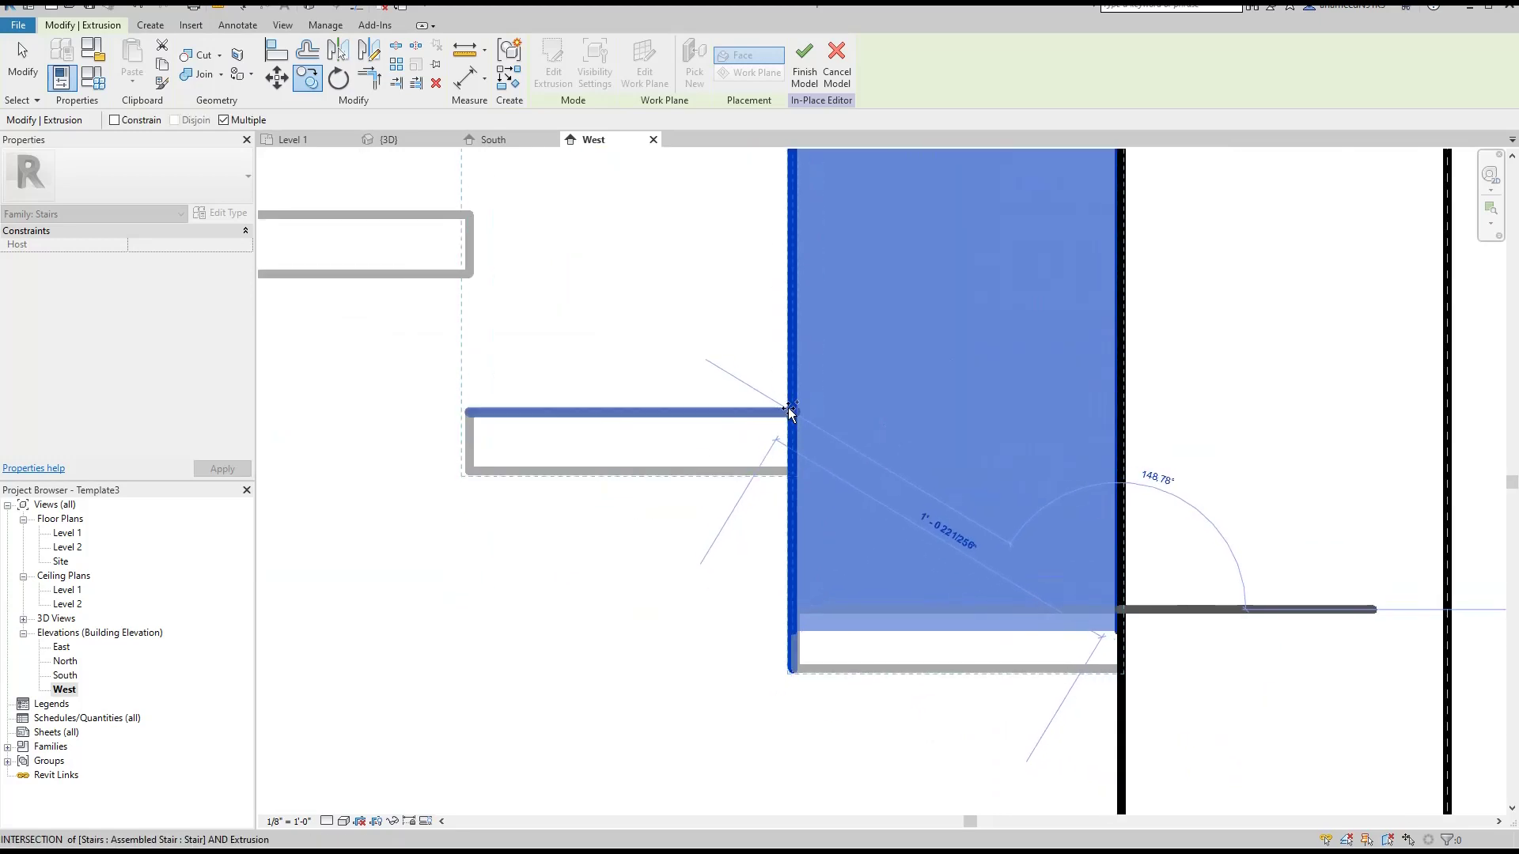
mouse_move(778, 444)
middle_down()
mouse_move(1021, 568)
mouse_move(950, 538)
middle_up()
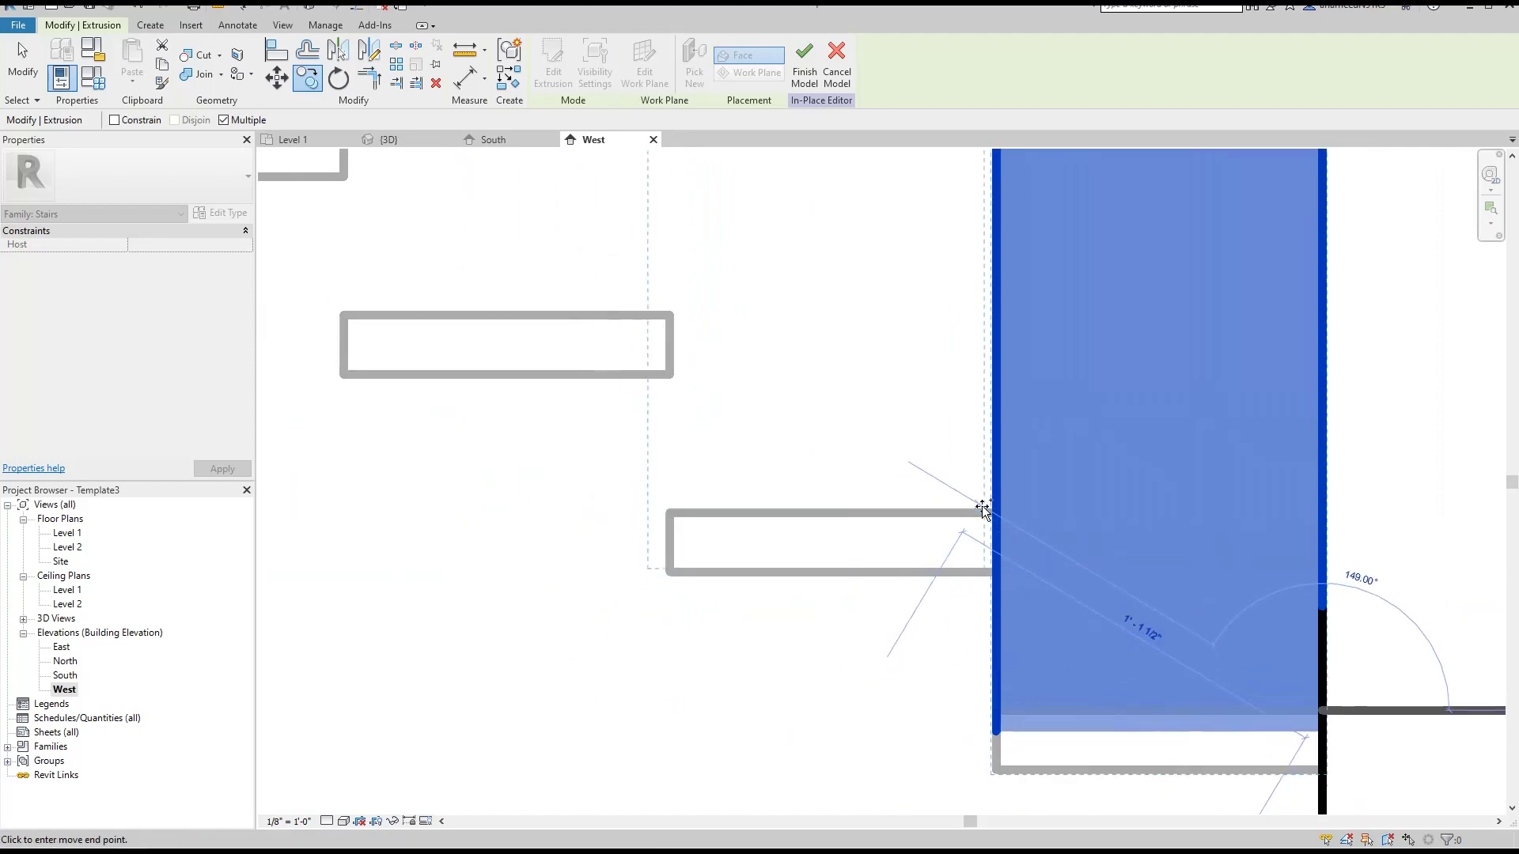
scroll(868, 457, down, 2)
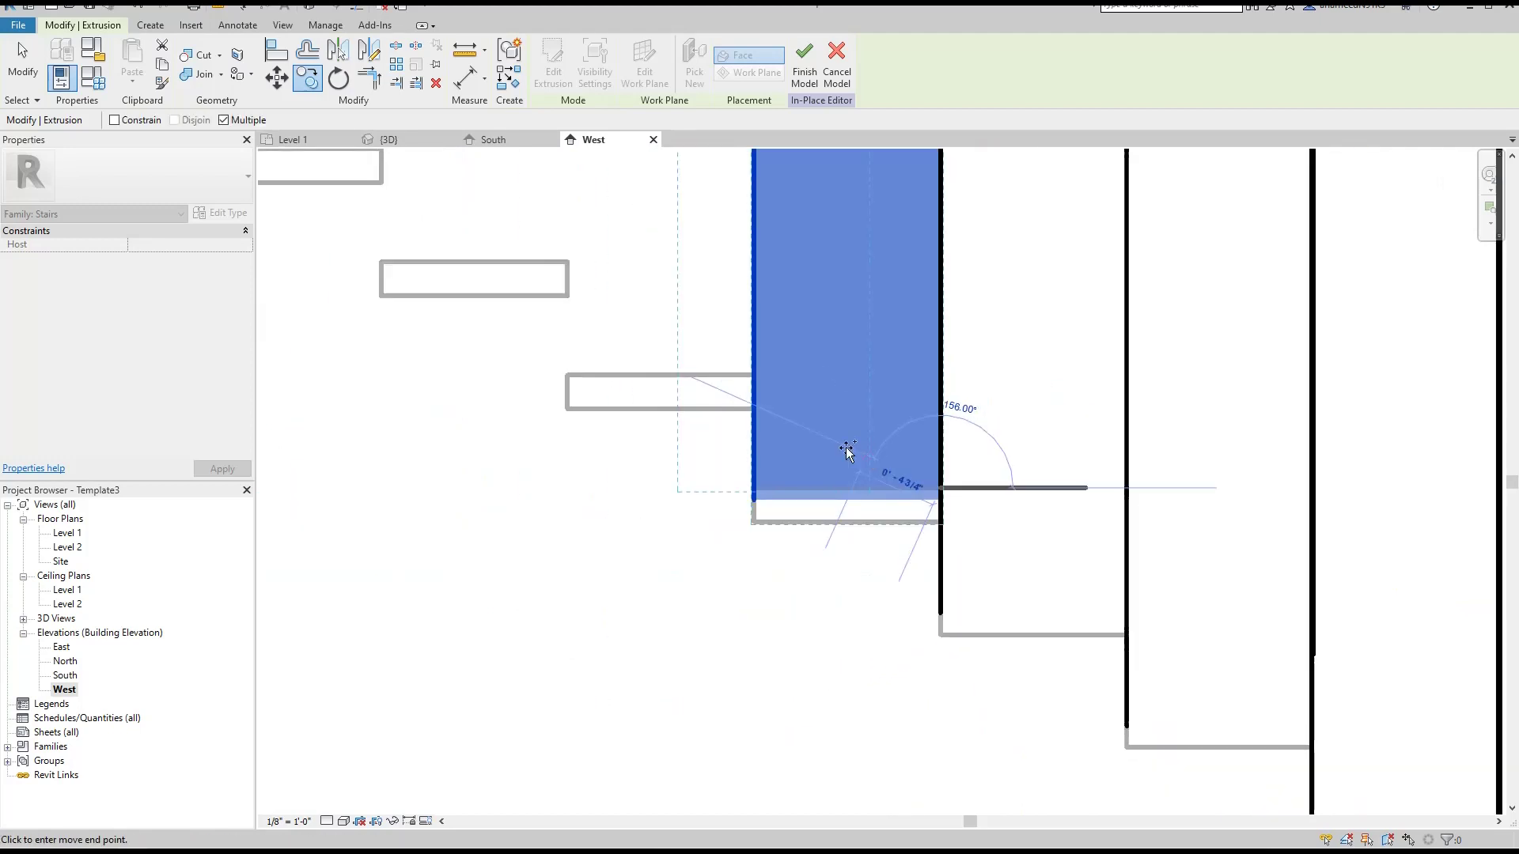
middle_drag(868, 458, 1232, 619)
- Place fin copies at successive stair step corners down the stair
click(1118, 536)
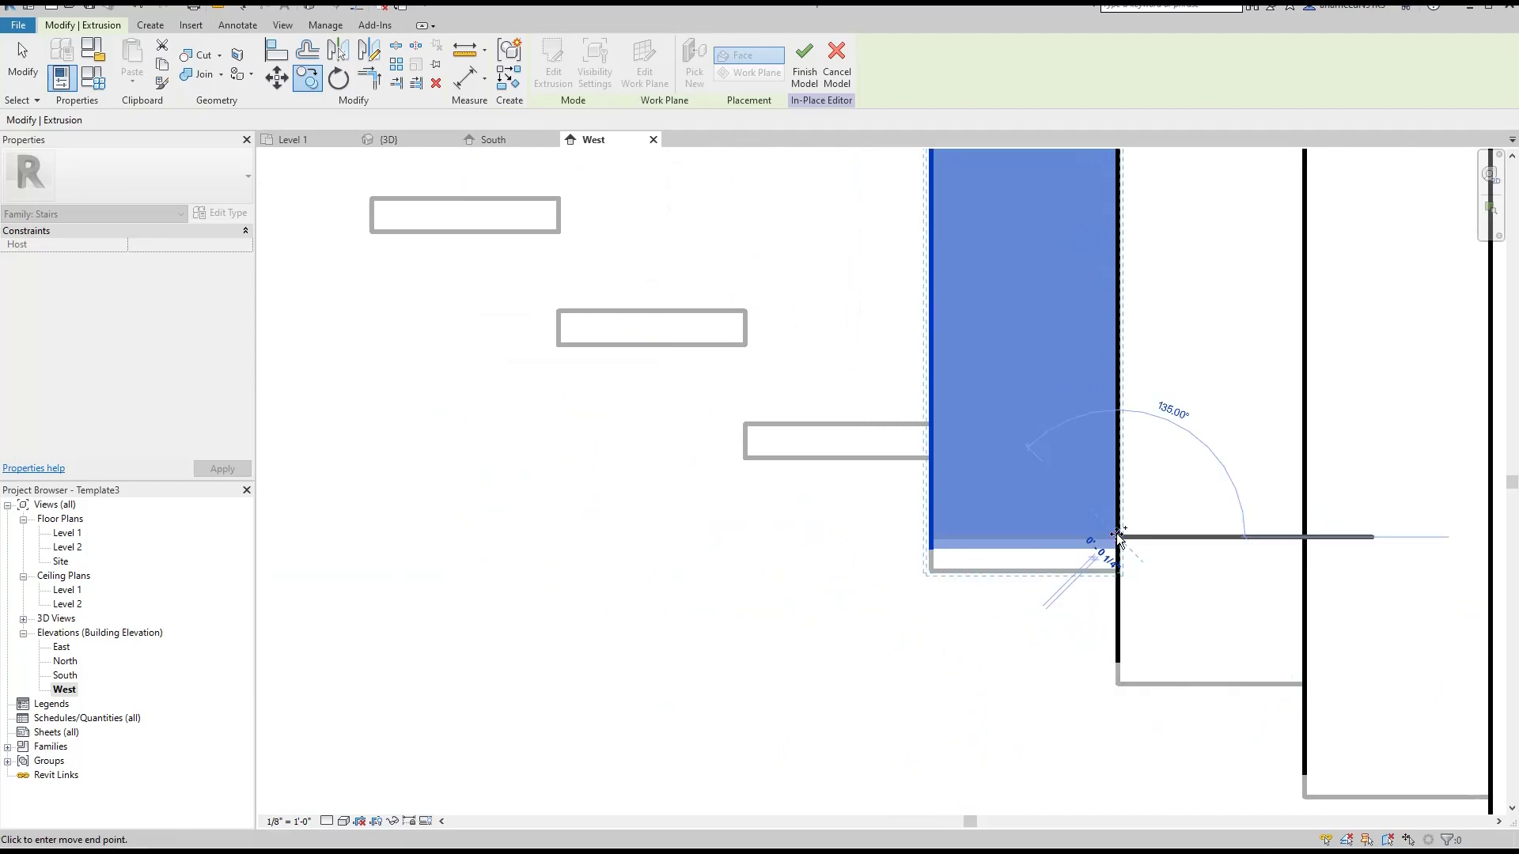
middle_drag(932, 423, 1014, 509)
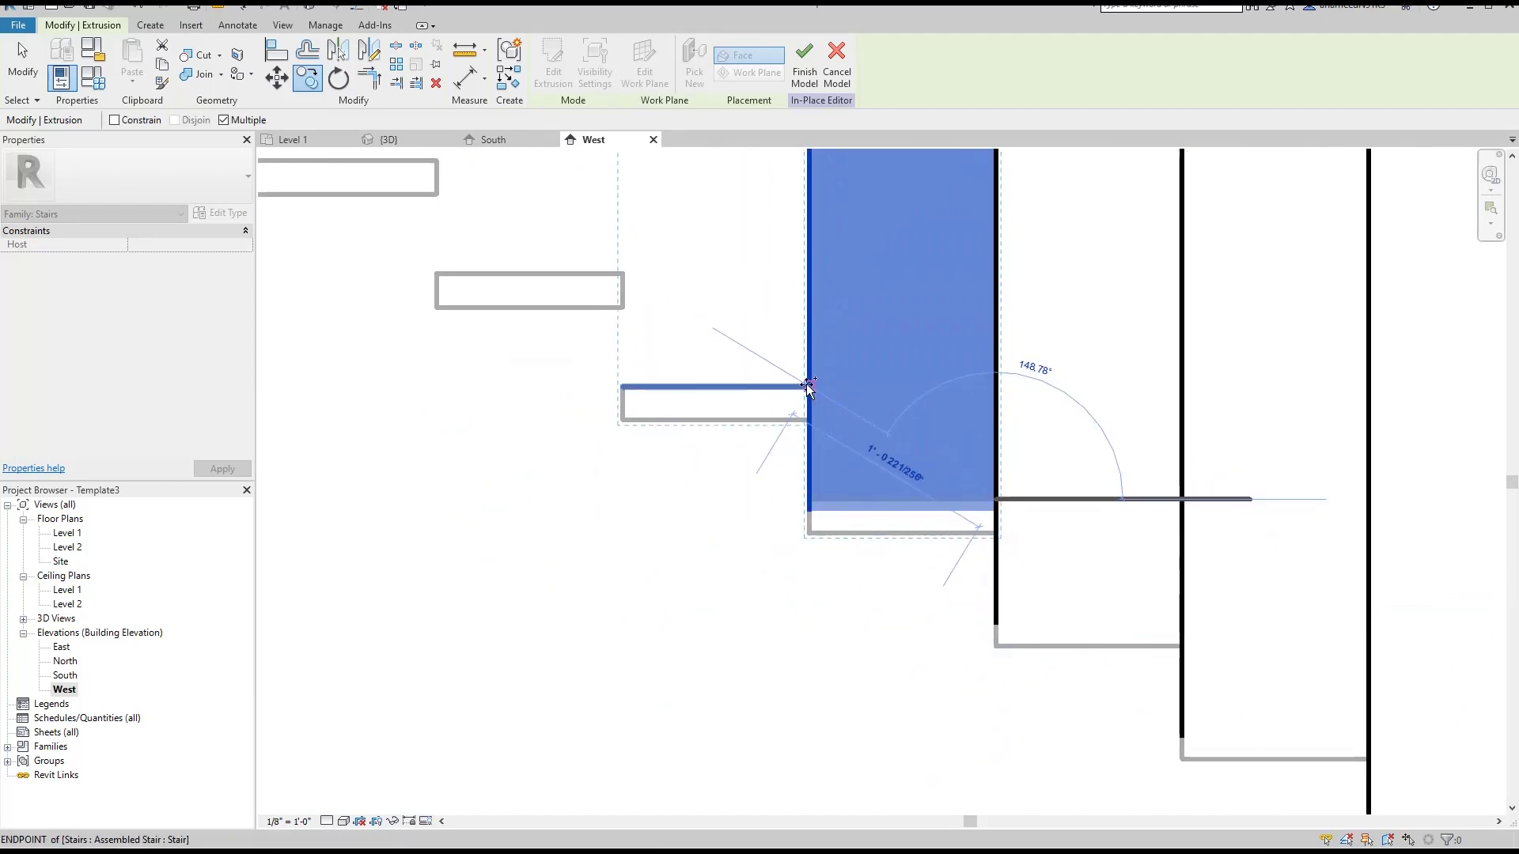
middle_drag(918, 508, 1107, 662)
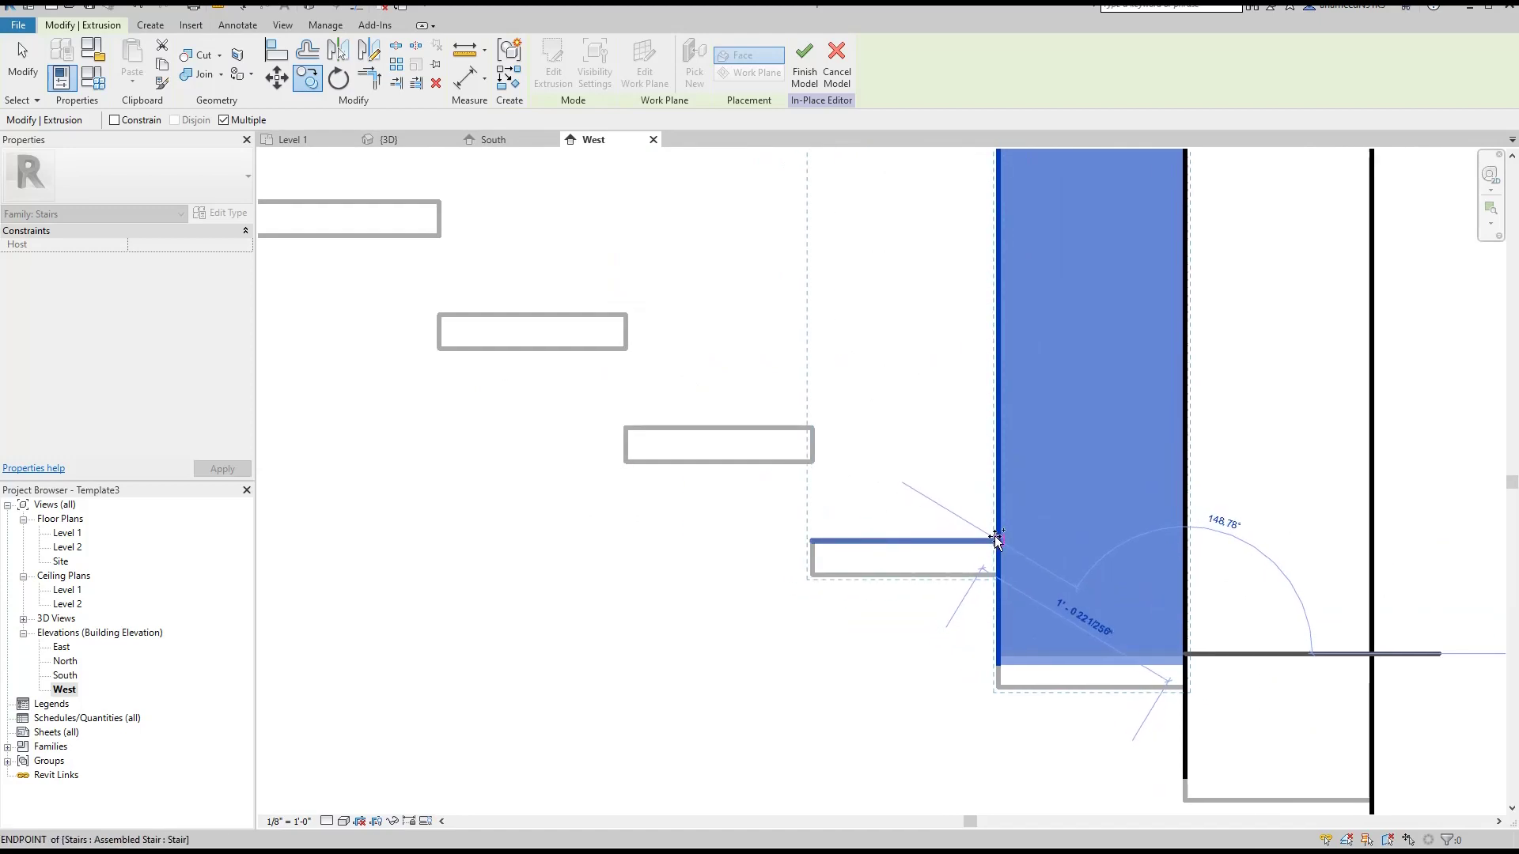
middle_drag(804, 454, 882, 541)
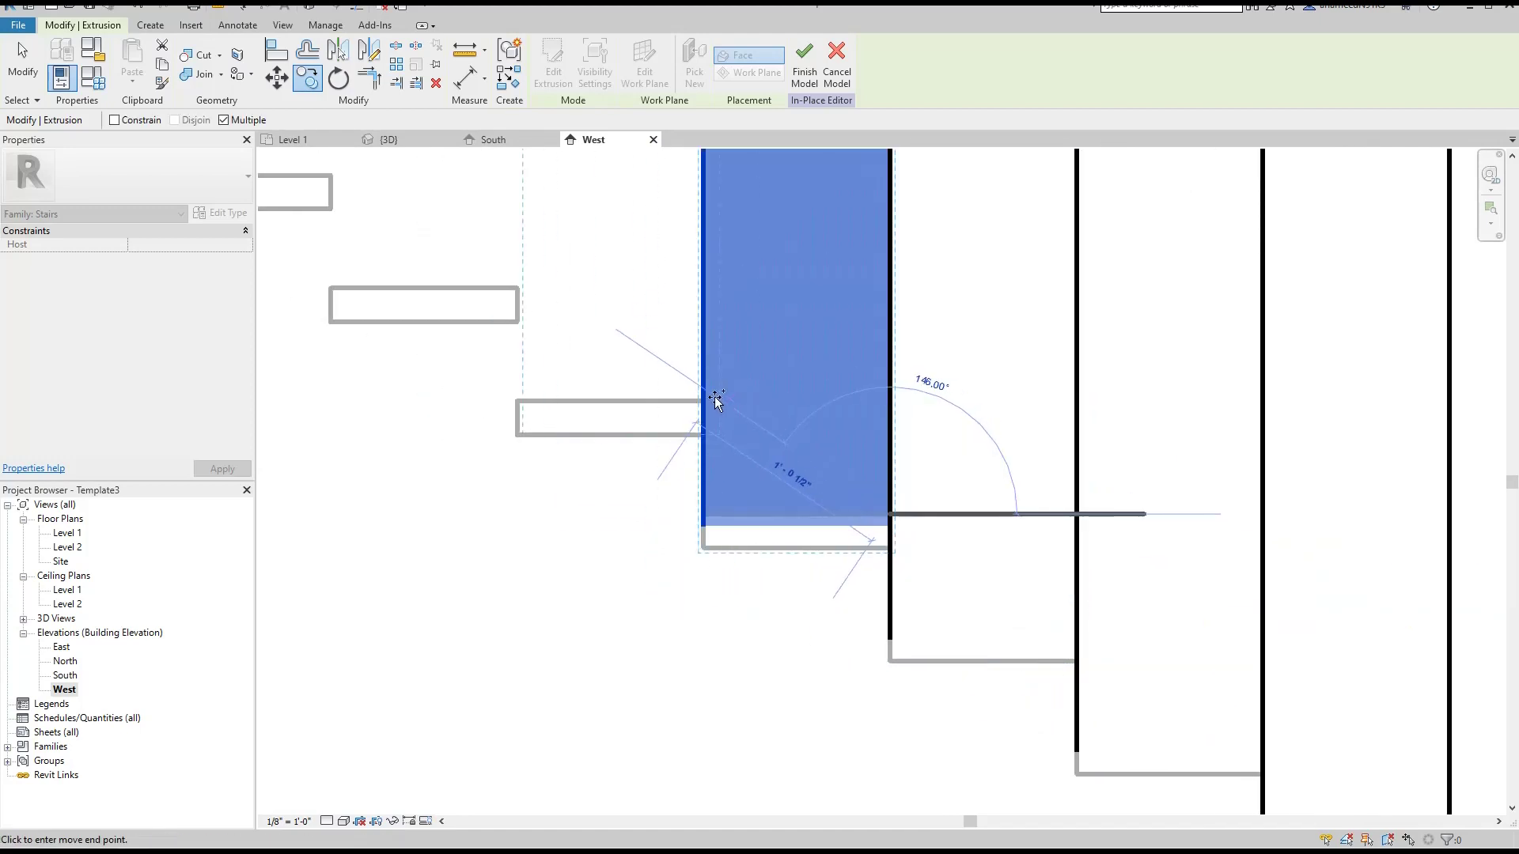
middle_drag(509, 390, 584, 438)
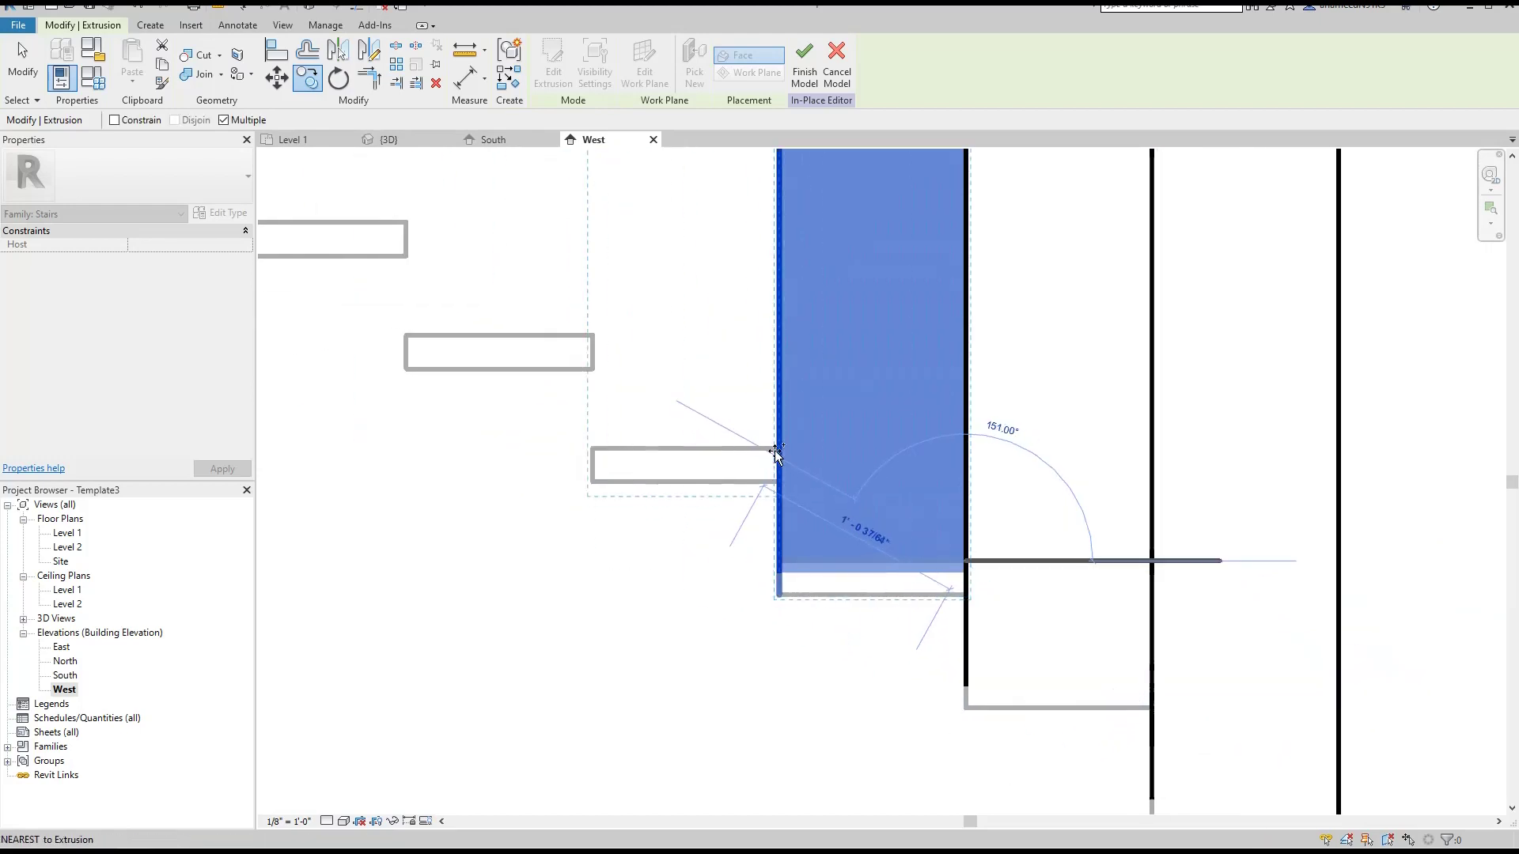
click(779, 458)
mouse_move(607, 318)
middle_down()
mouse_move(420, 215)
mouse_move(933, 471)
middle_up()
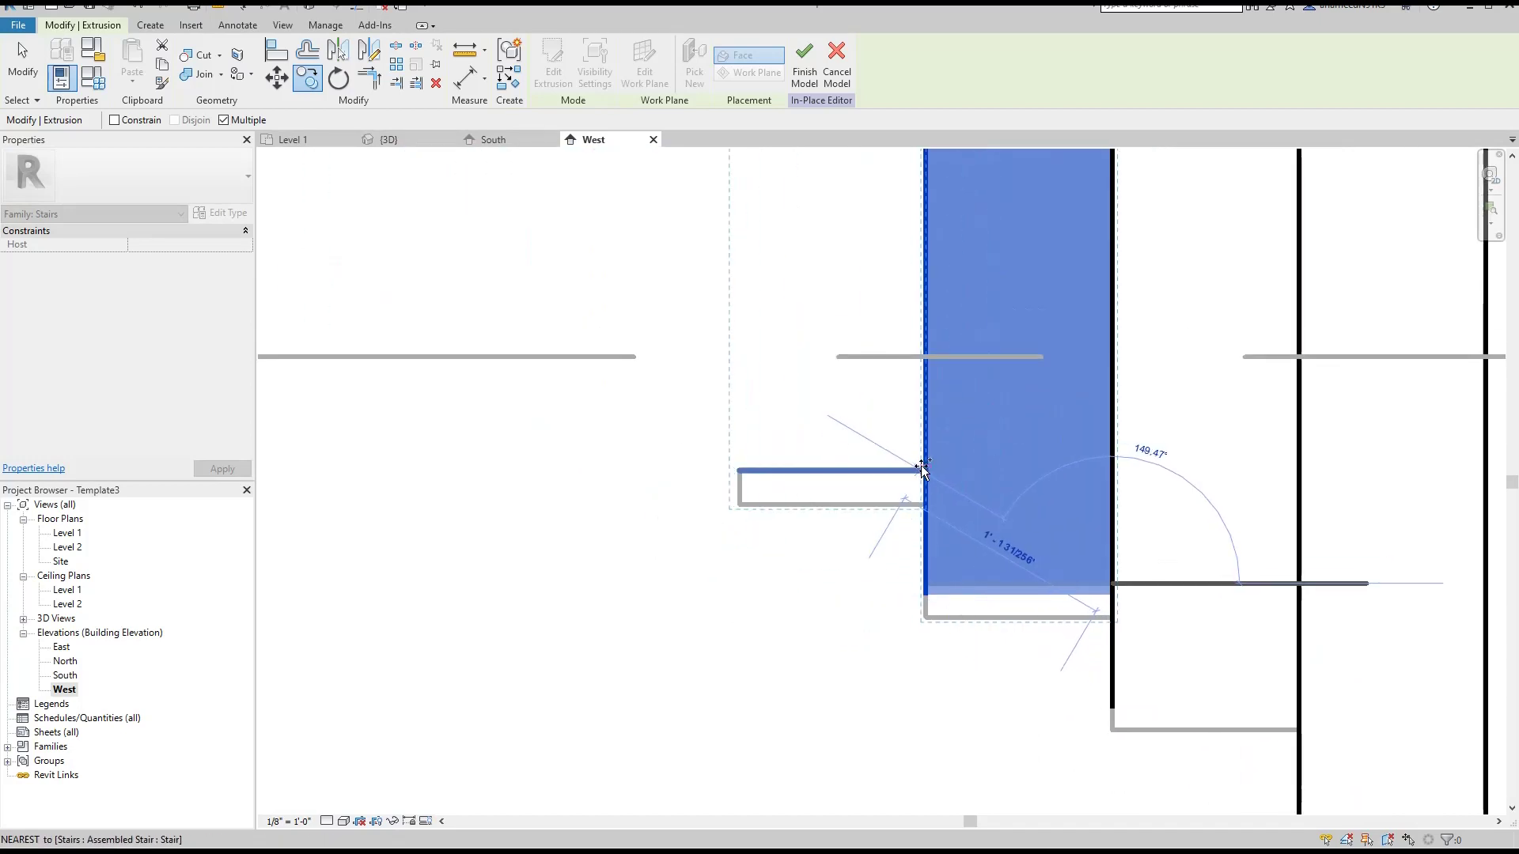
click(923, 469)
scroll(560, 499, down, 2)
- End the copy and clear the fin selection in the West elevation
key(Escape)
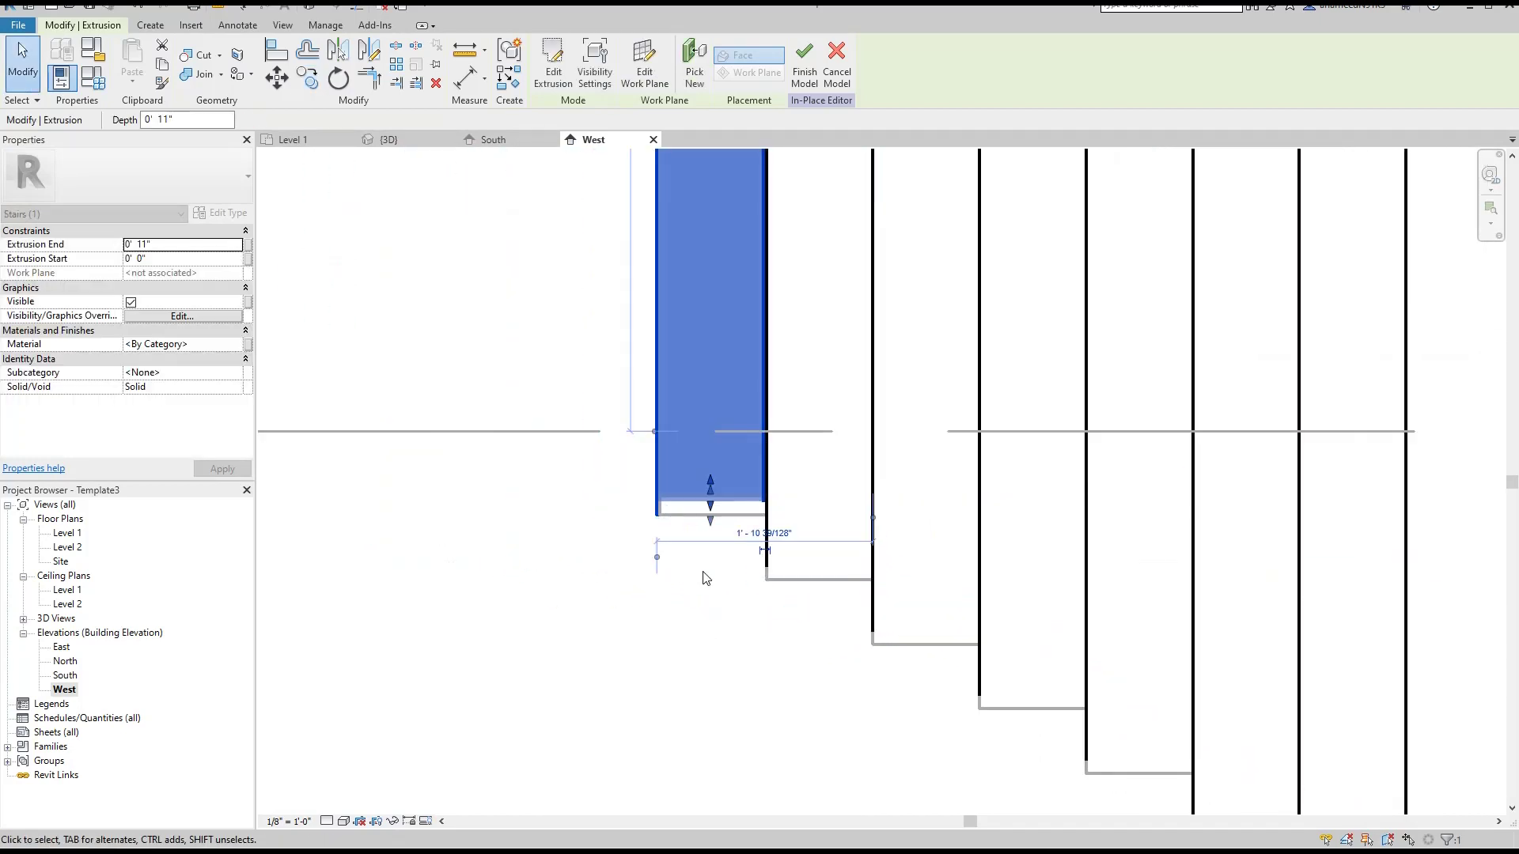
scroll(721, 566, up, 2)
scroll(769, 647, up, 2)
key(Escape)
scroll(752, 661, up, 2)
middle_drag(736, 674, 821, 523)
click(876, 424)
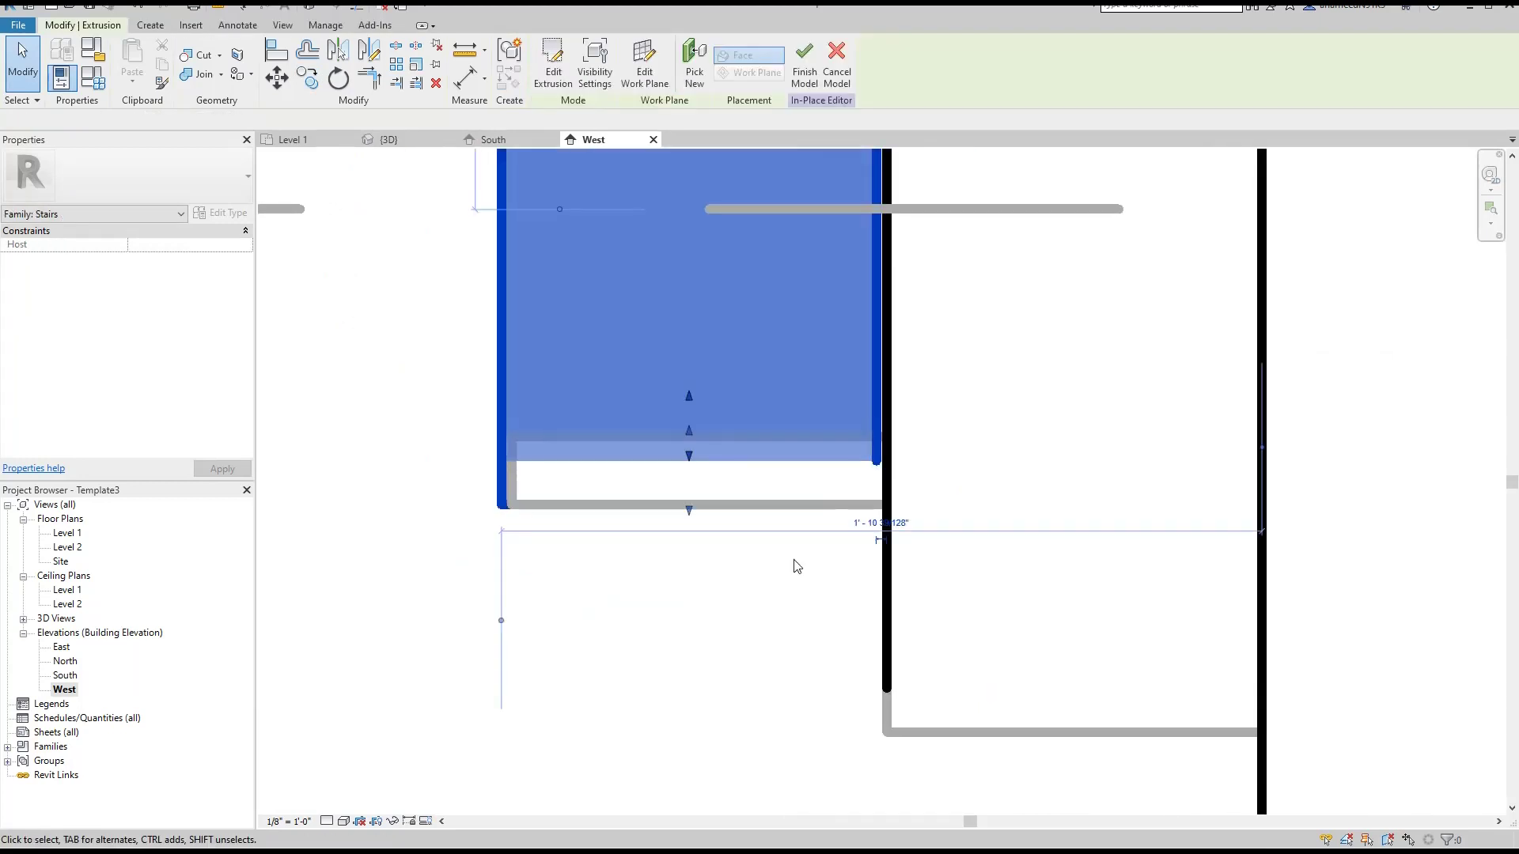
click(904, 468)
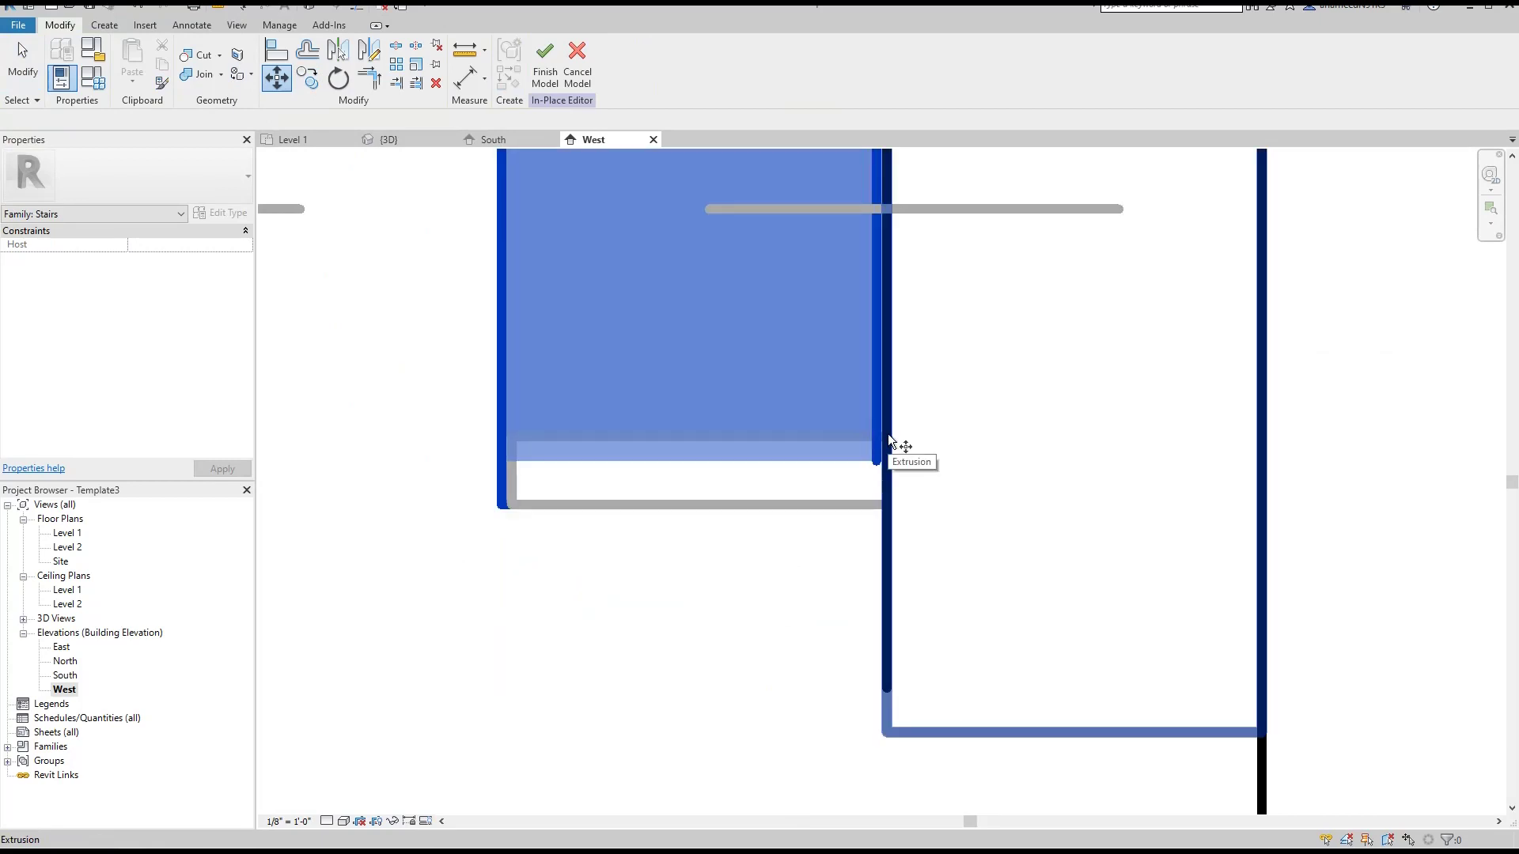
key(Escape)
scroll(764, 576, down, 4)
scroll(764, 576, down, 3)
- Nudge the leftmost fin right then back left, and view the fins in 3D
click(754, 366)
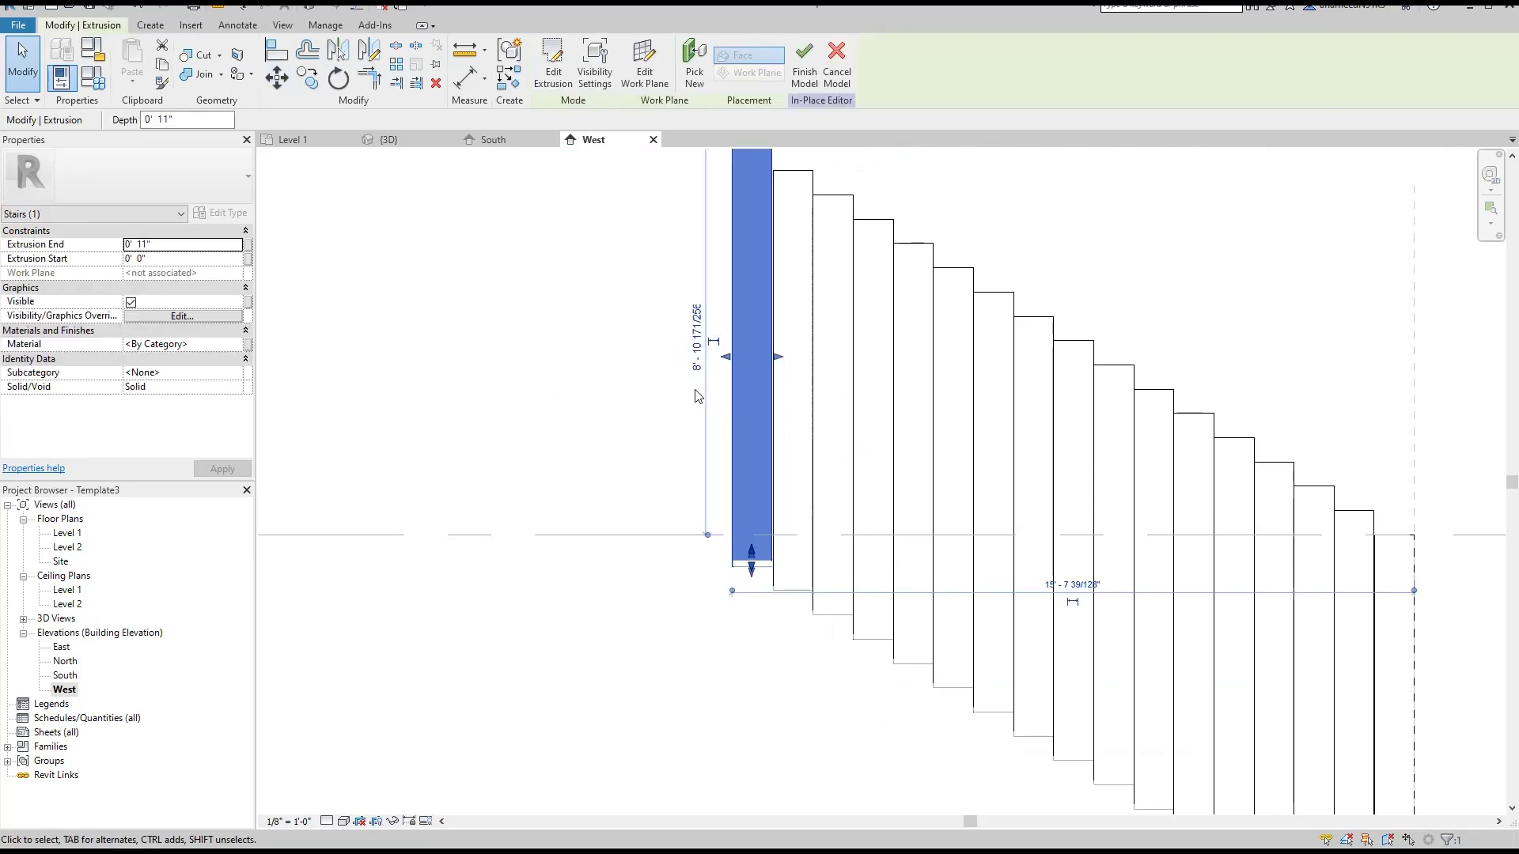
key(Right)
click(698, 396)
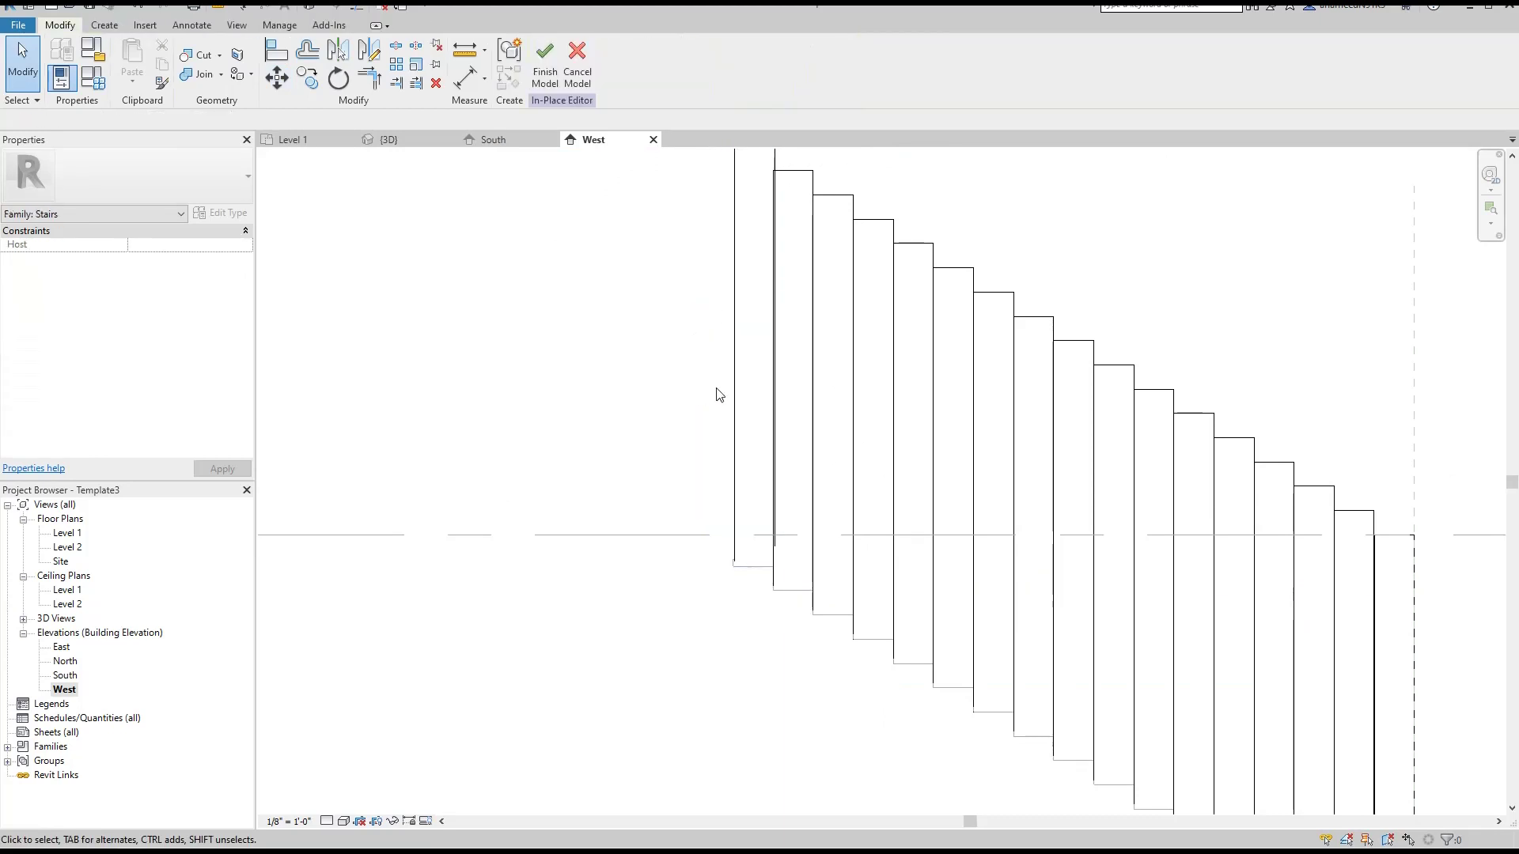
scroll(639, 440, down, 2)
scroll(696, 316, up, 3)
scroll(705, 281, up, 2)
drag(789, 181, 564, 247)
key(Left)
key(Left)
click(557, 253)
scroll(610, 322, down, 1)
scroll(617, 380, down, 3)
scroll(615, 468, up, 2)
middle_drag(614, 468, 760, 430)
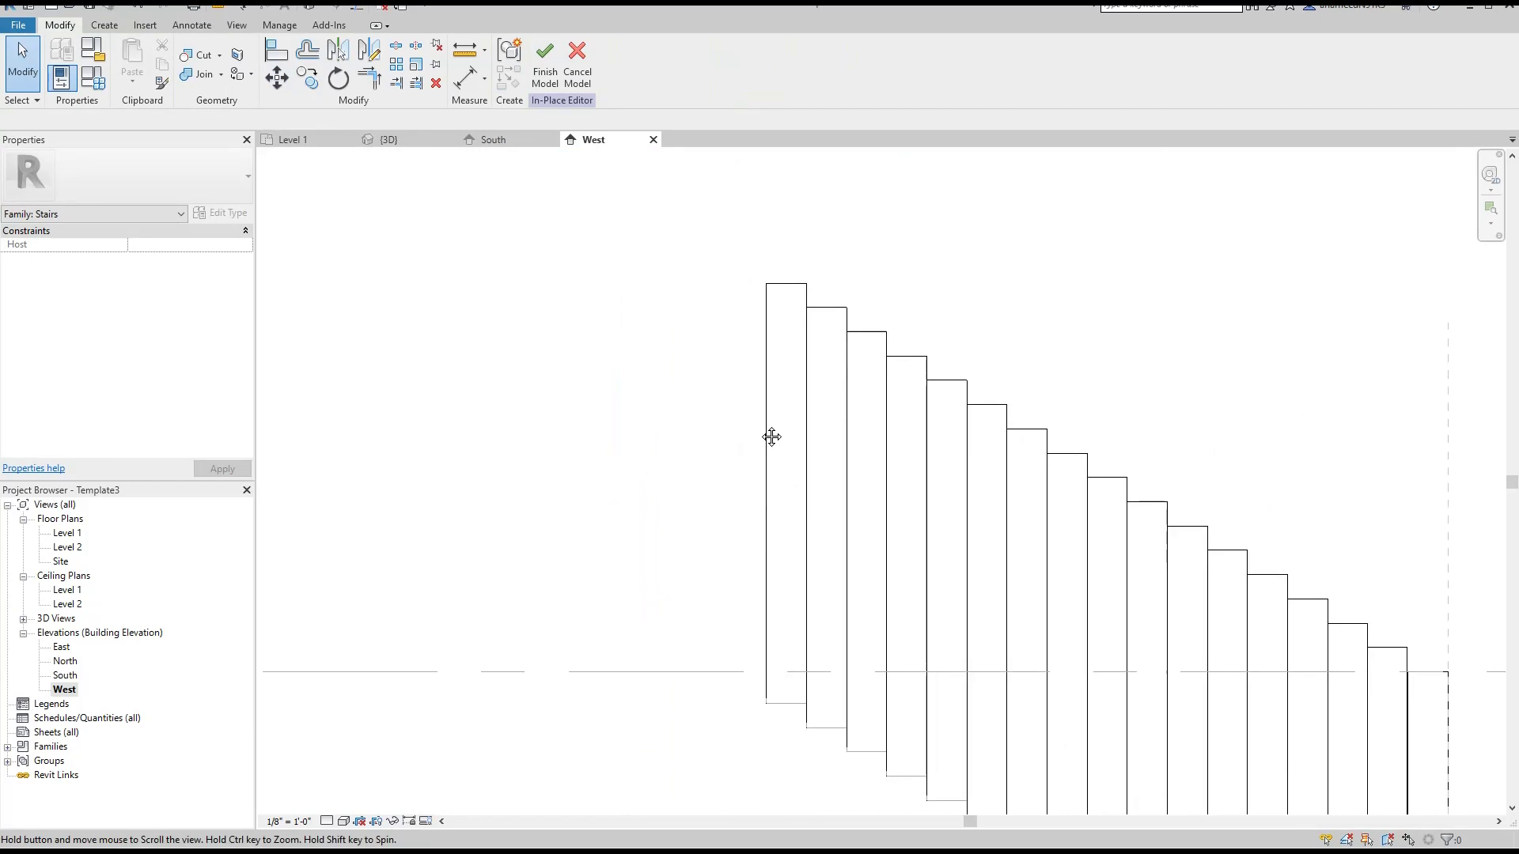
click(414, 143)
scroll(791, 443, down, 2)
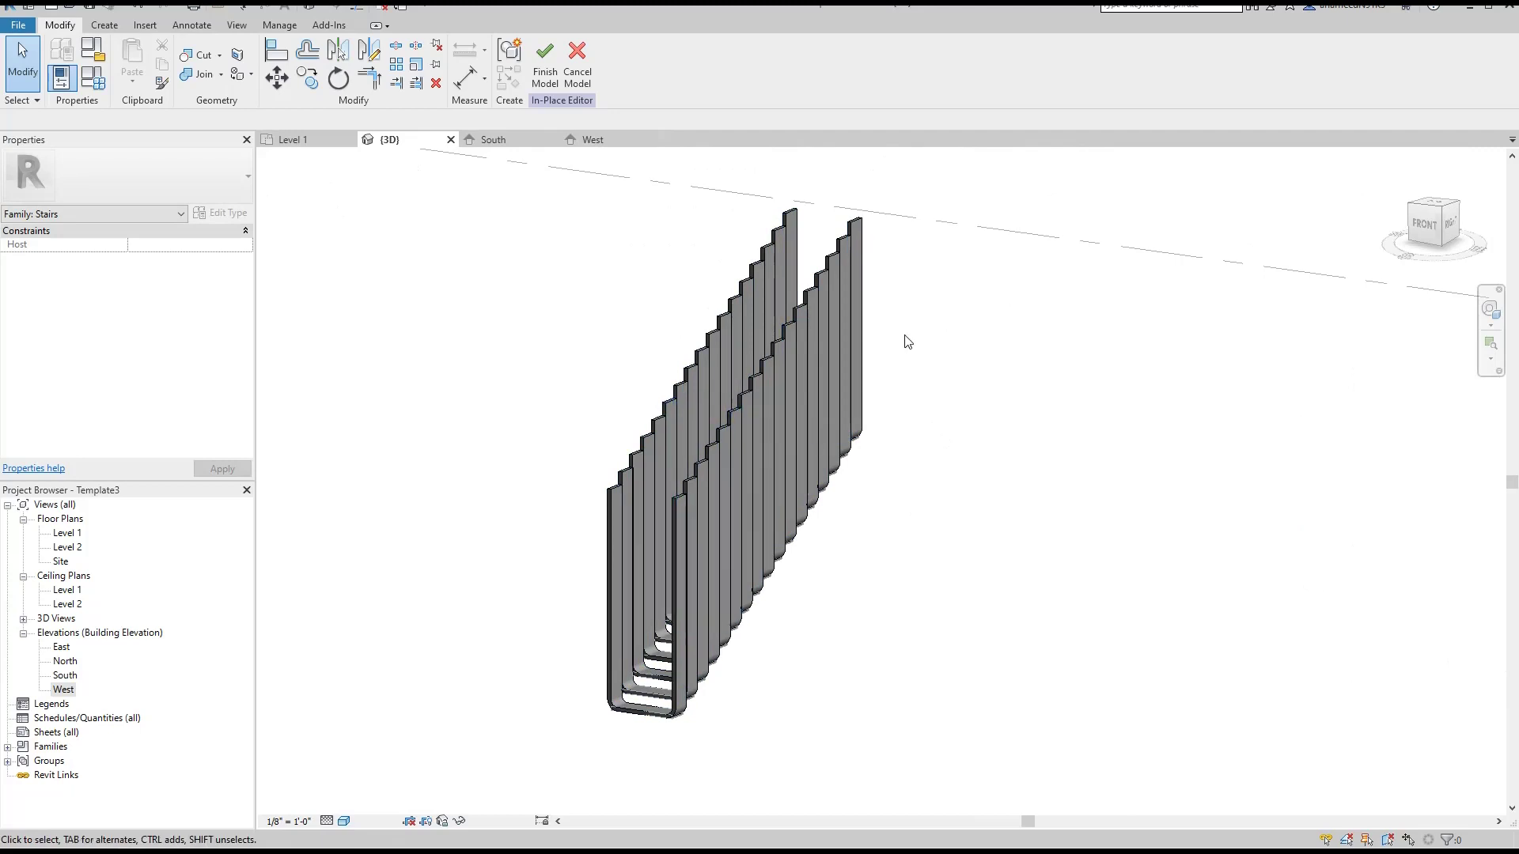
- Orbit around the fins with the navigation wheel, then return to the West elevation
scroll(676, 698, up, 2)
click(1492, 327)
click(1361, 505)
mouse_move(1049, 465)
mouse_down()
mouse_move(1200, 435)
mouse_move(1170, 401)
mouse_move(1086, 413)
mouse_move(892, 393)
mouse_move(722, 427)
mouse_move(804, 410)
mouse_move(931, 460)
mouse_move(1139, 498)
mouse_move(668, 477)
mouse_move(402, 415)
mouse_move(383, 387)
mouse_move(349, 431)
mouse_move(754, 480)
mouse_move(909, 474)
mouse_move(634, 424)
mouse_up()
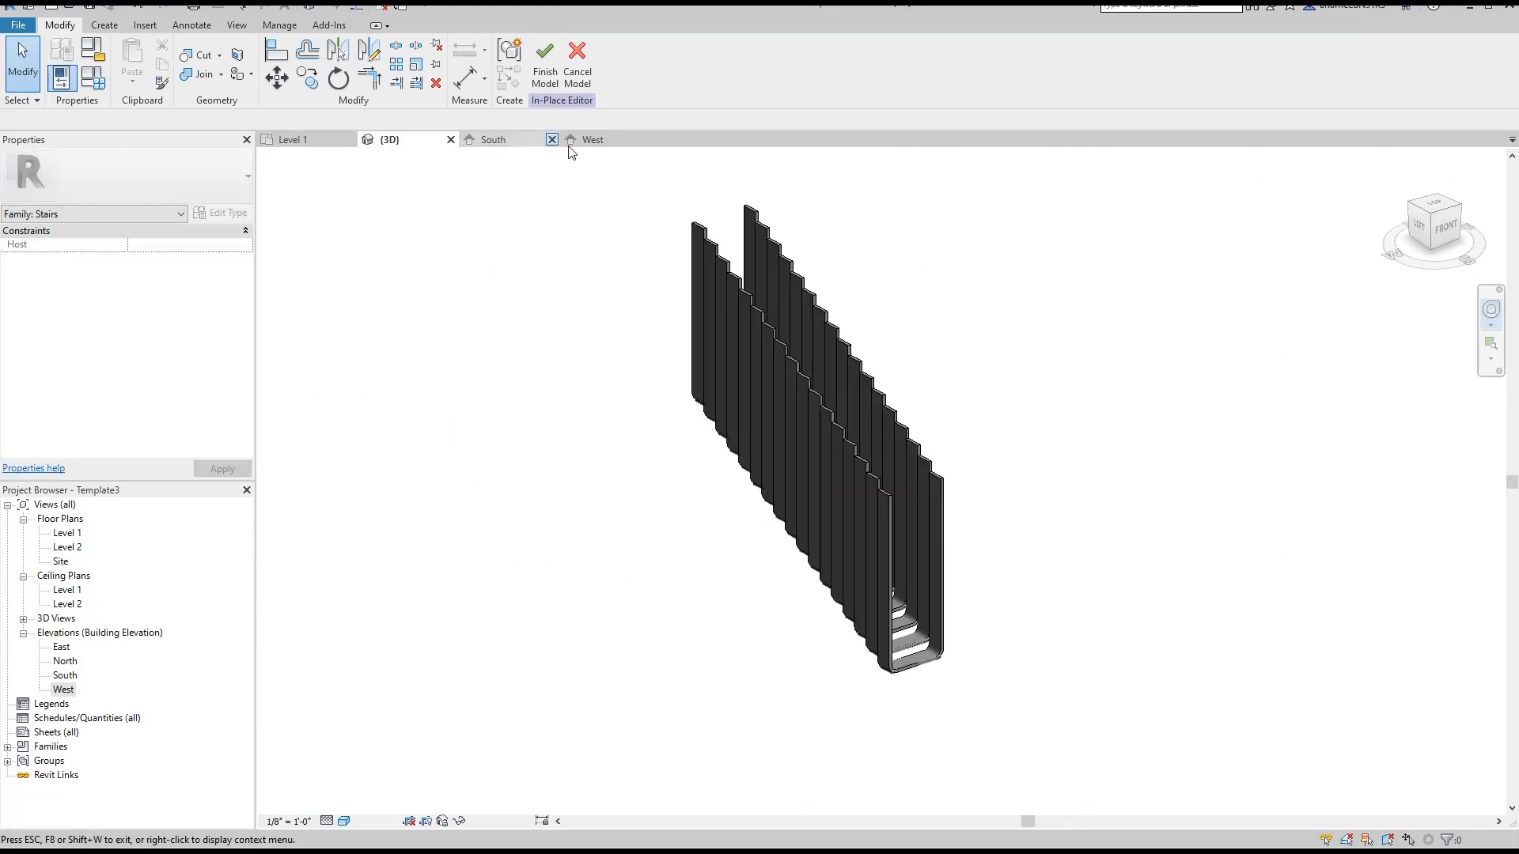
click(592, 139)
drag(804, 340, 488, 341)
- Drag the tops of the first two fins down toward the Level 2 line
key(Escape)
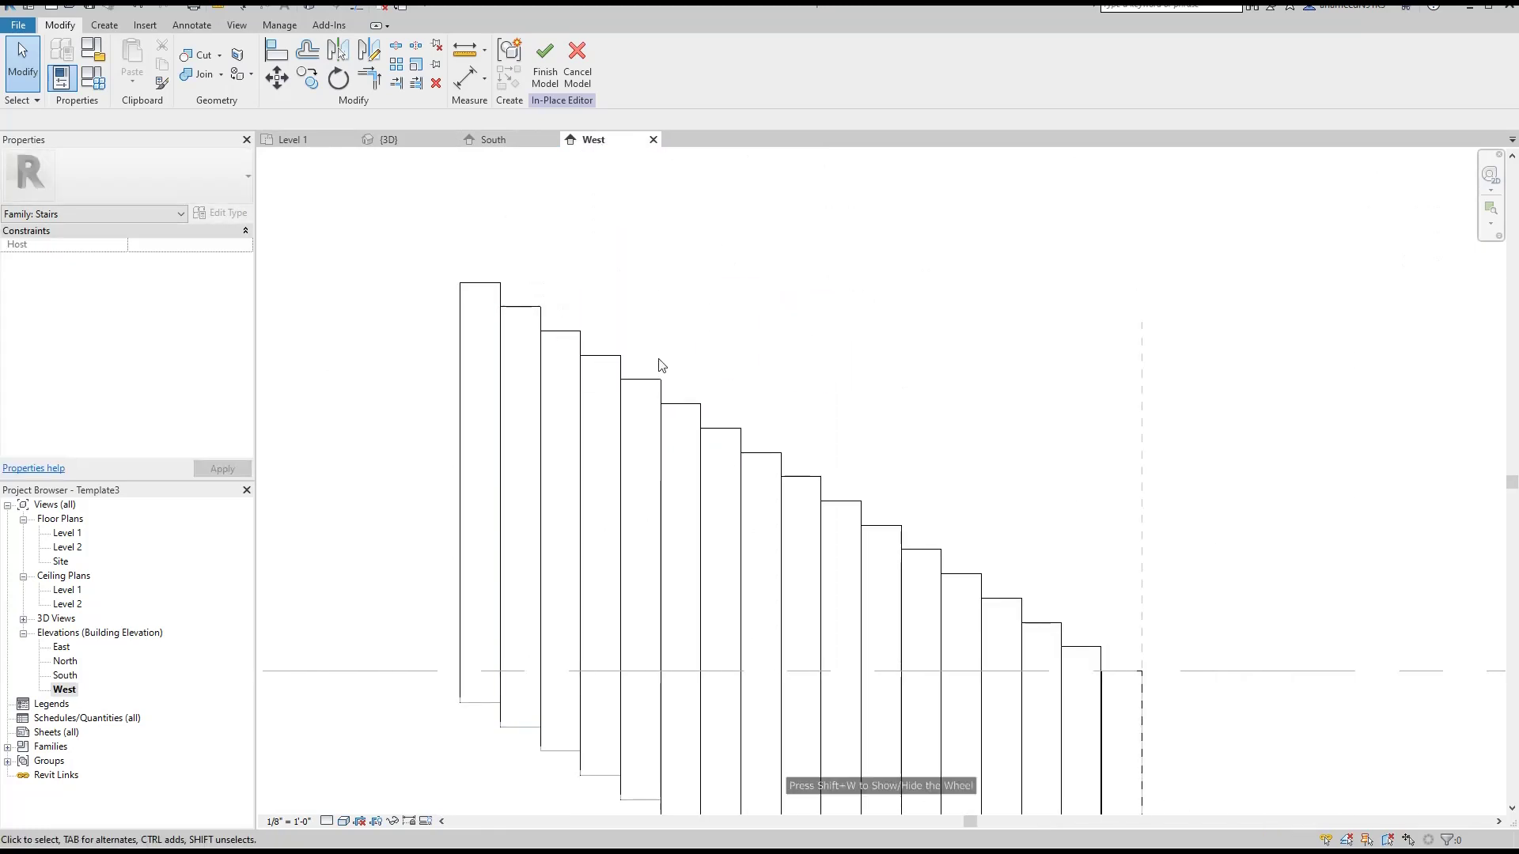
middle_drag(576, 324, 618, 269)
click(610, 260)
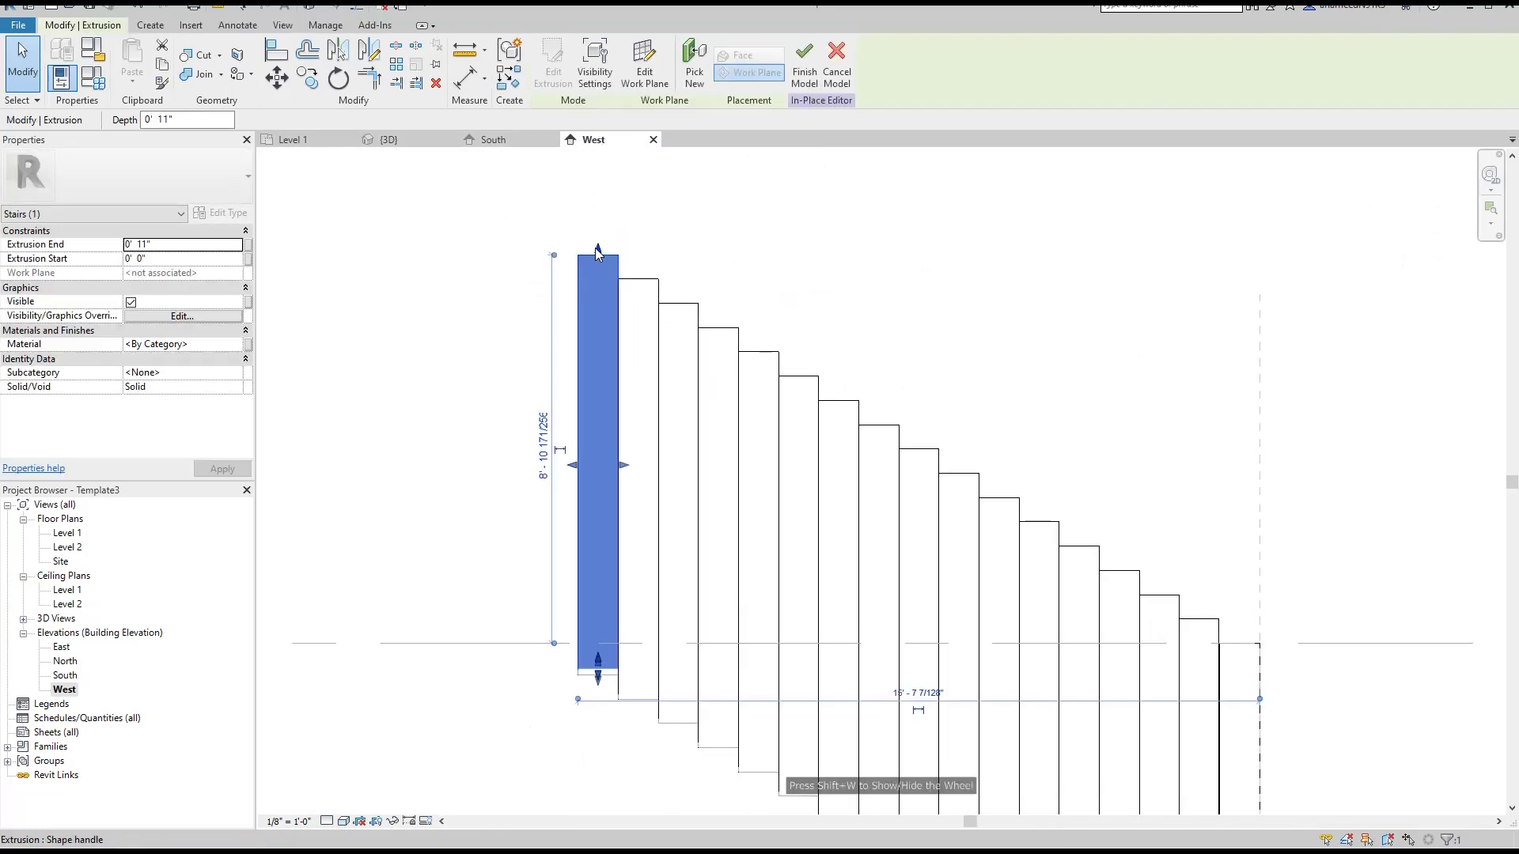
drag(586, 619, 630, 567)
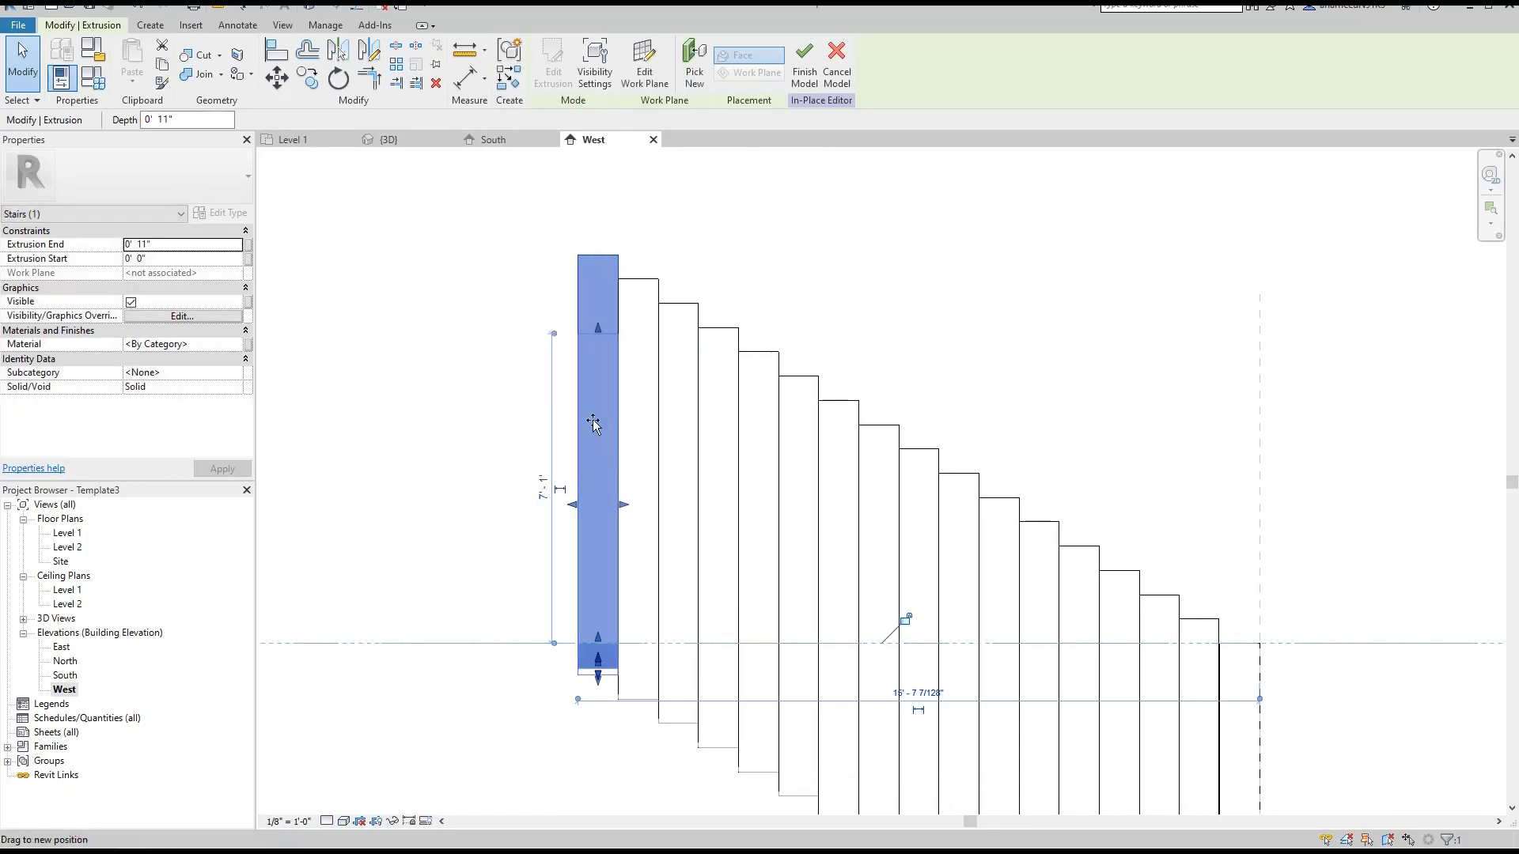
drag(596, 641, 640, 552)
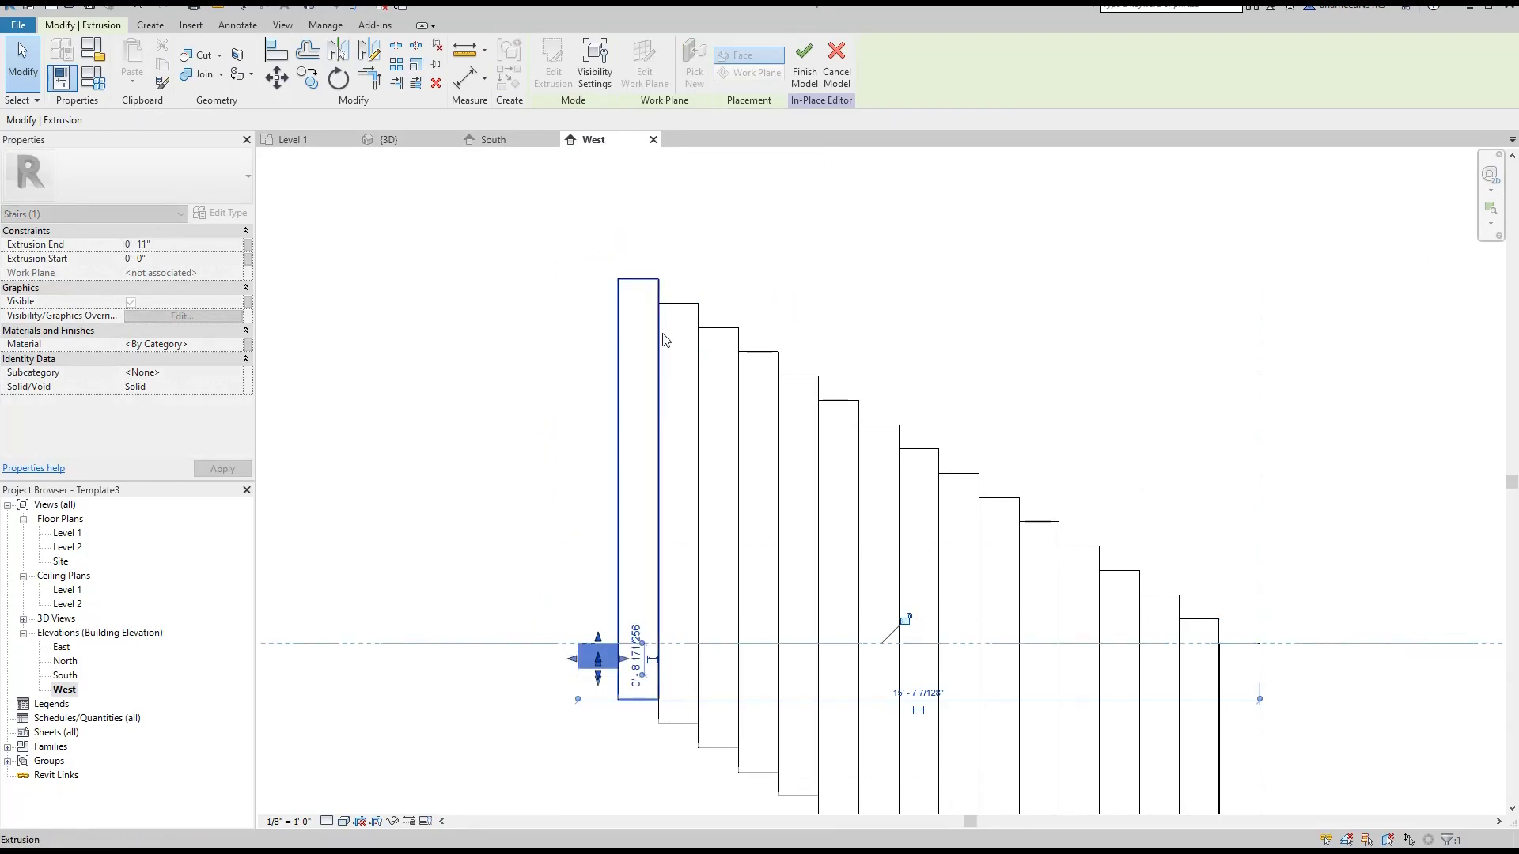
drag(637, 668, 639, 644)
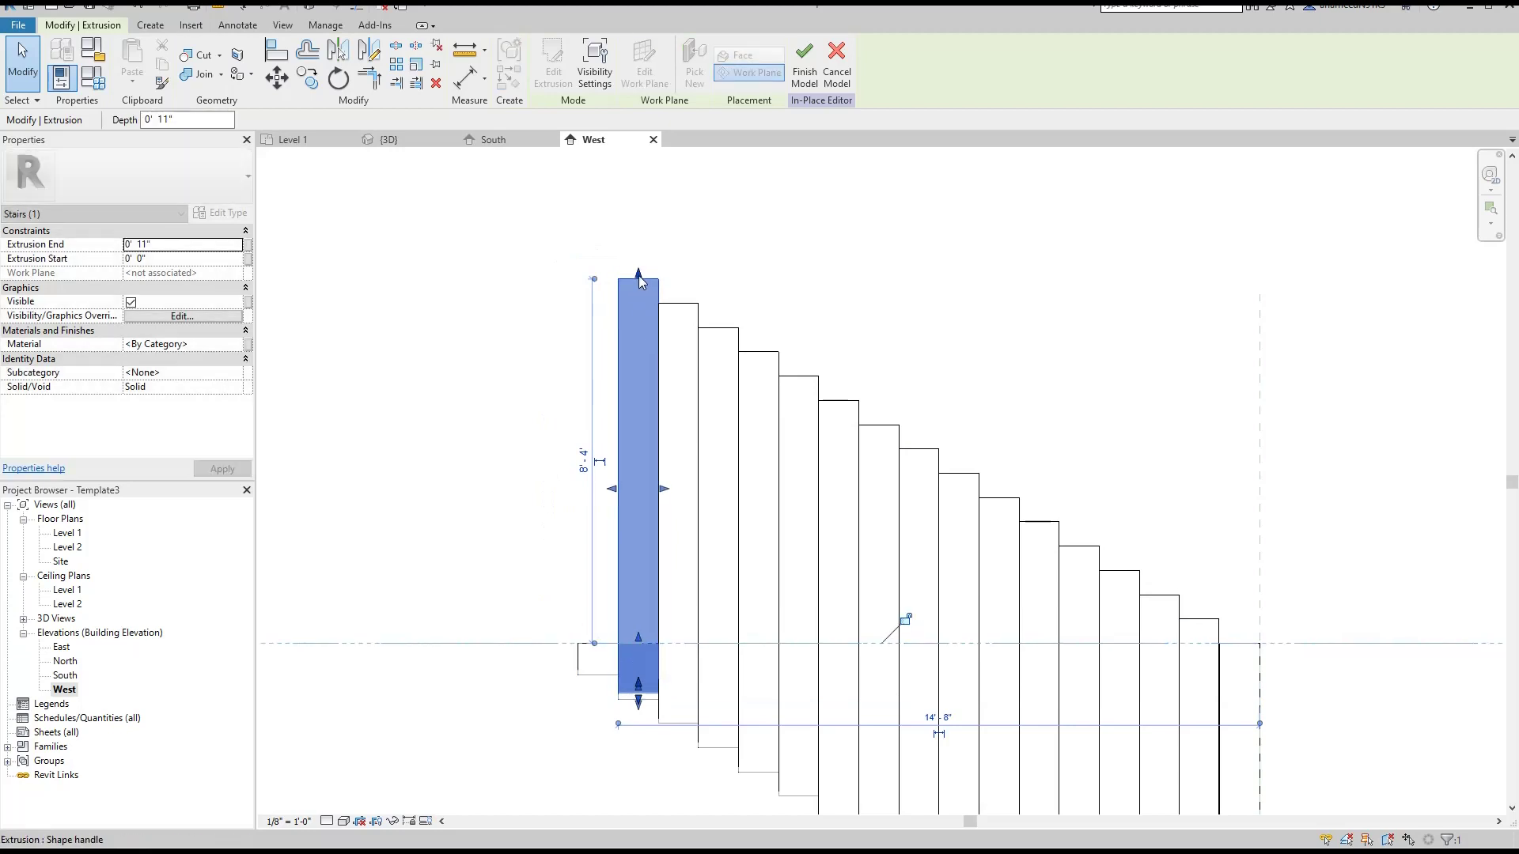
drag(639, 281, 644, 464)
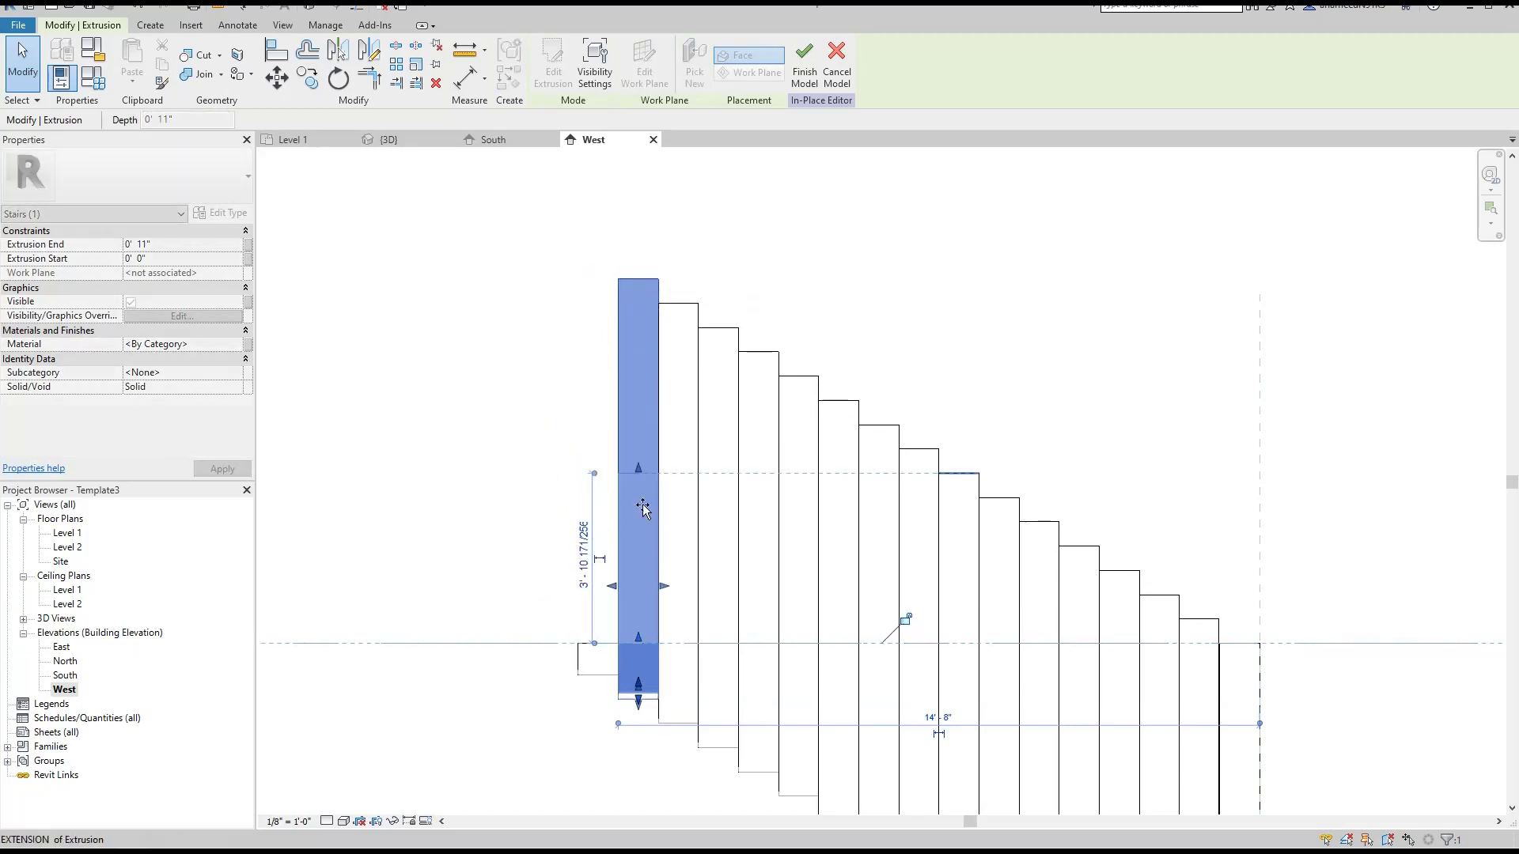
drag(641, 629, 641, 631)
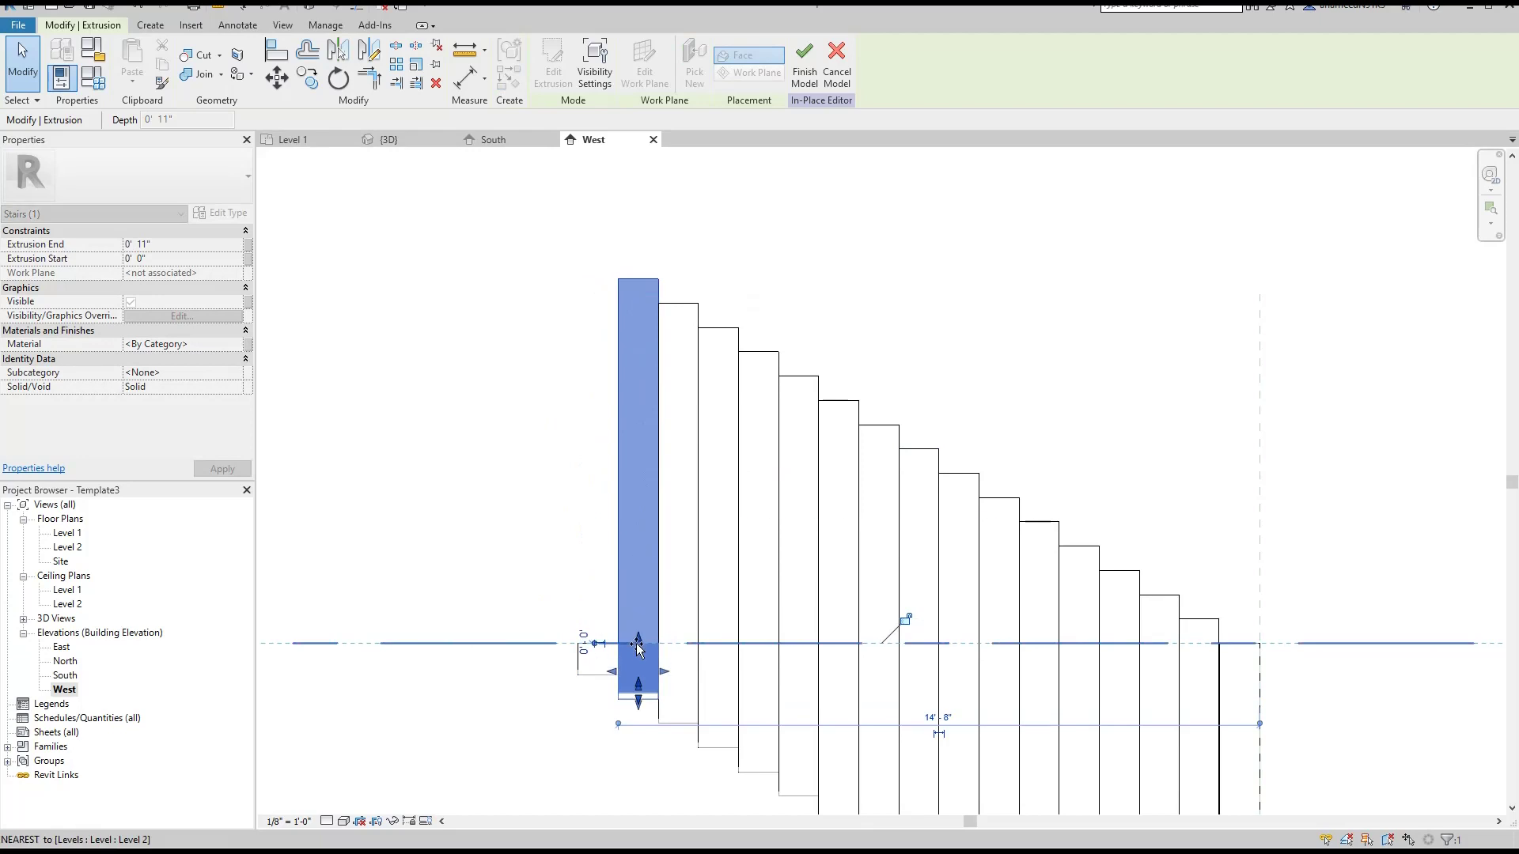
click(680, 316)
drag(675, 622, 676, 472)
middle_drag(826, 536, 663, 425)
- Trim the next four tall fins so their tops snap to the Level 2 line
click(556, 220)
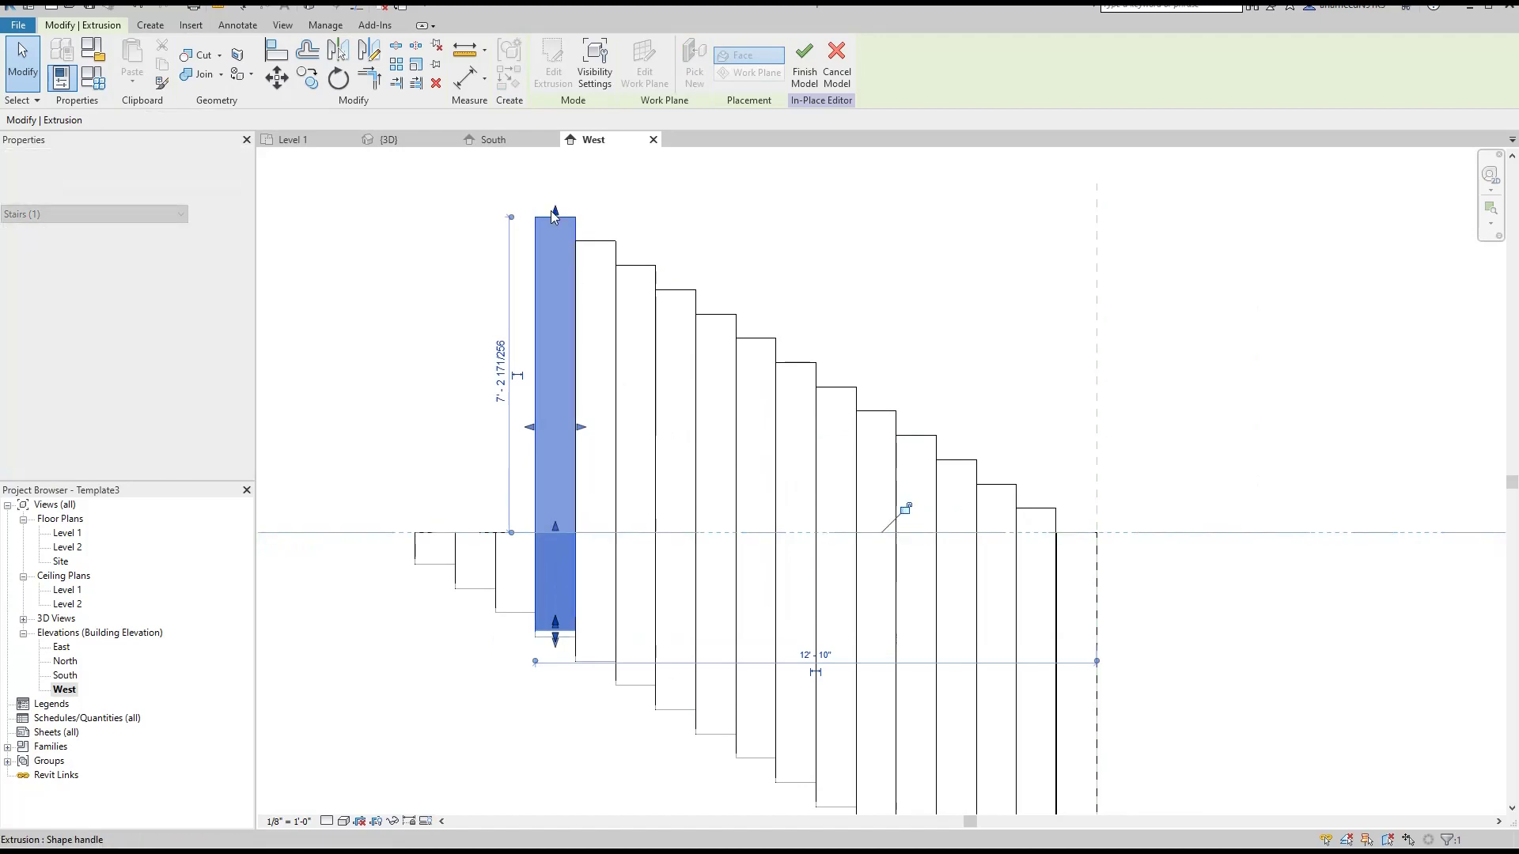
drag(556, 220, 556, 536)
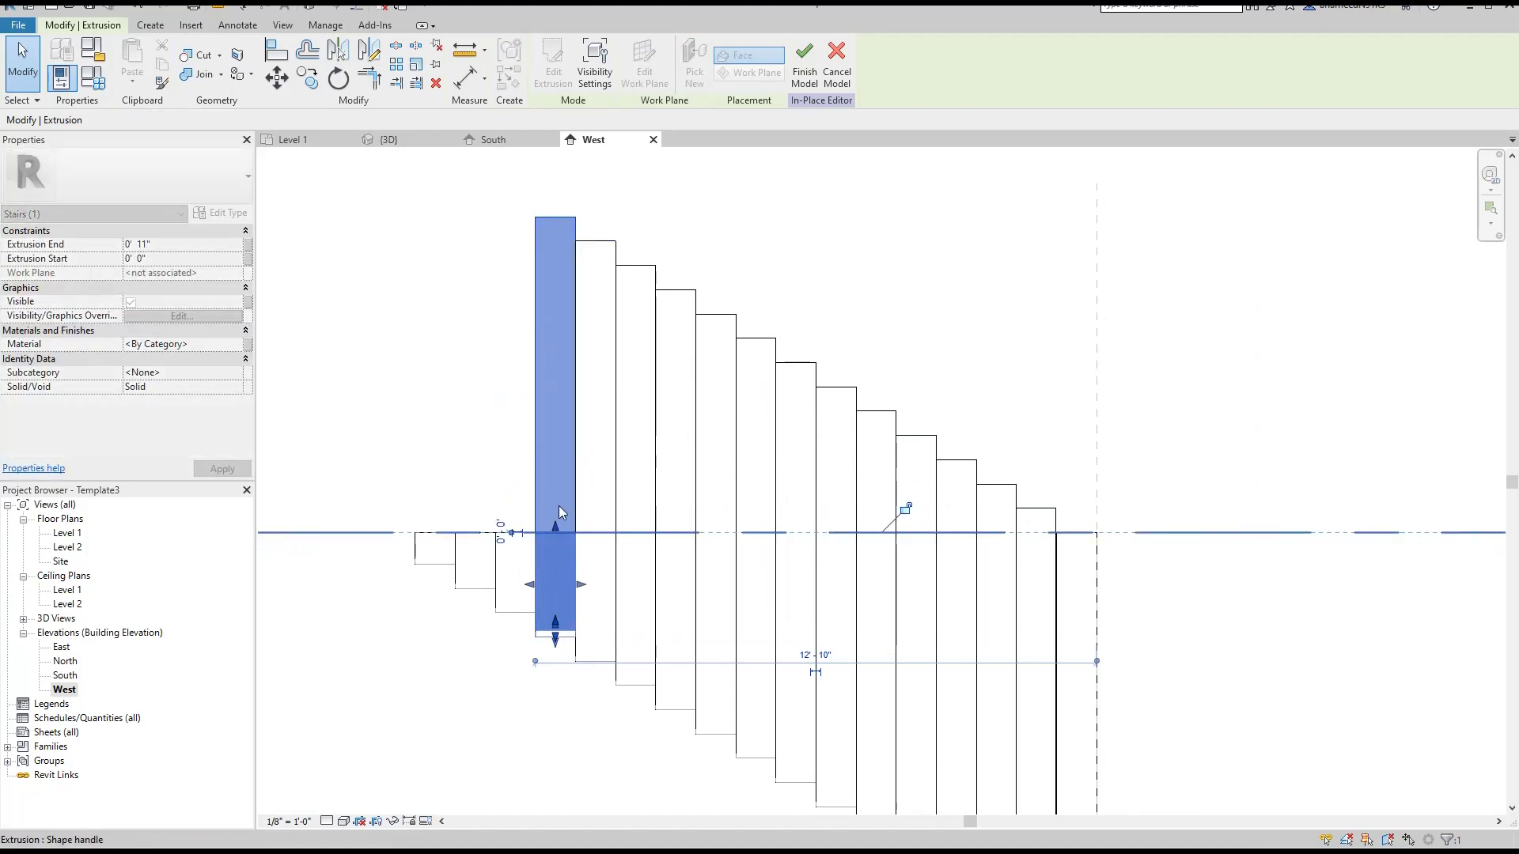
click(597, 247)
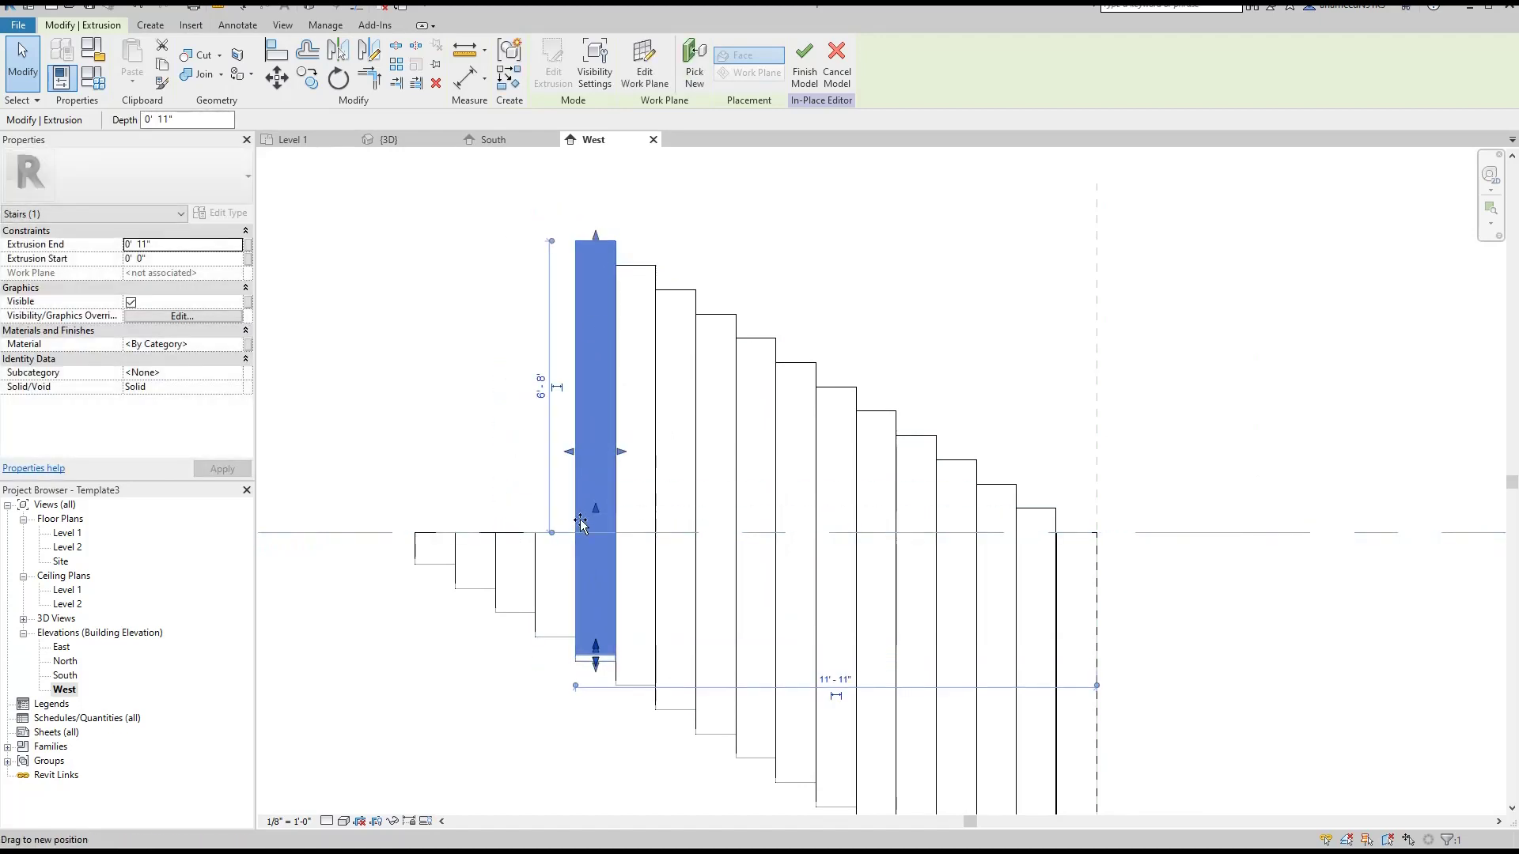
drag(581, 524, 594, 430)
drag(596, 243, 593, 538)
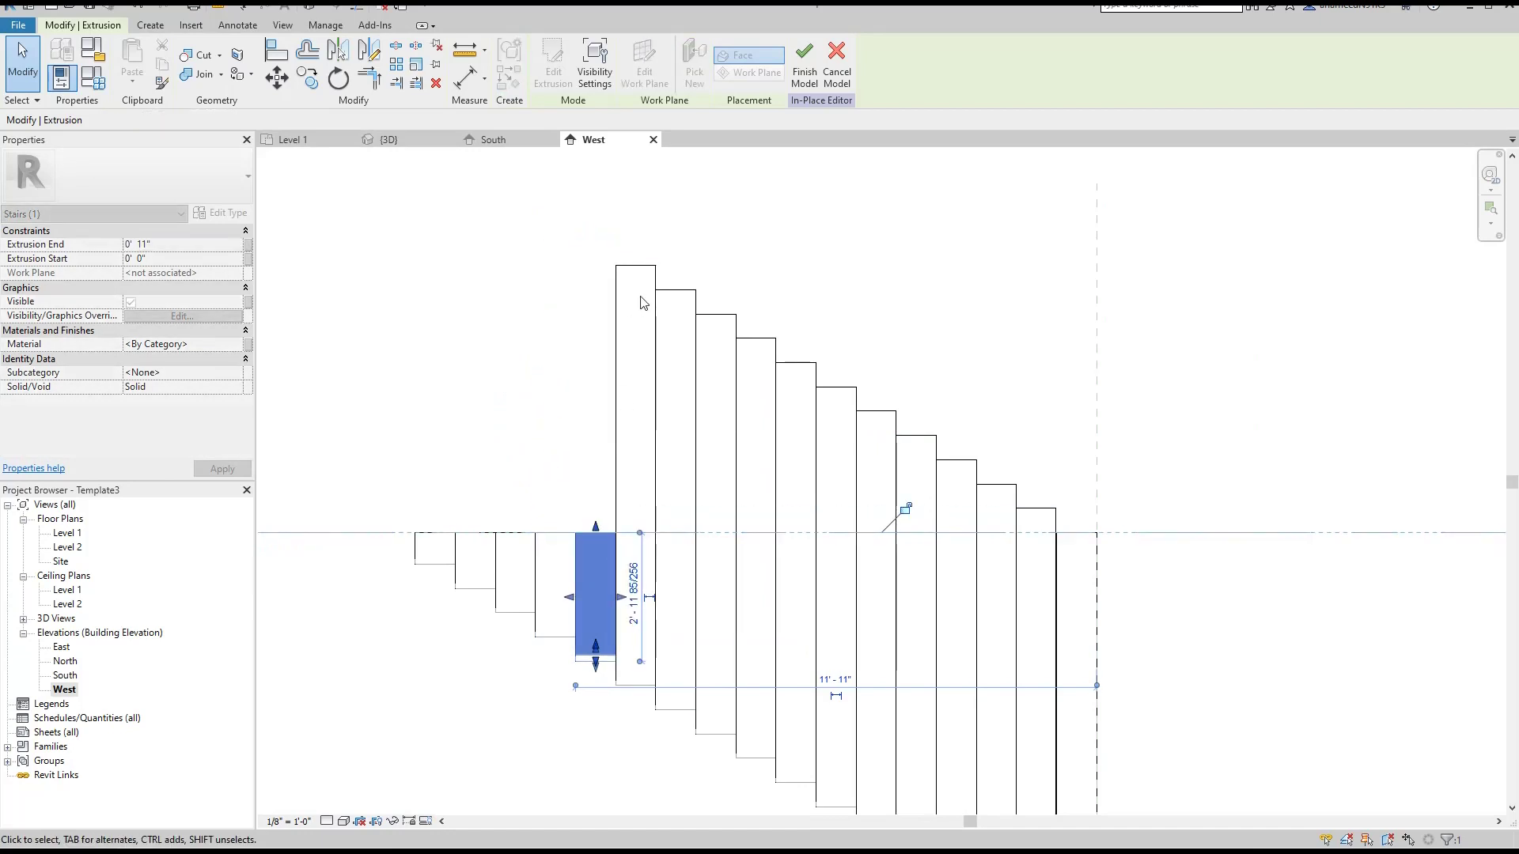
click(634, 271)
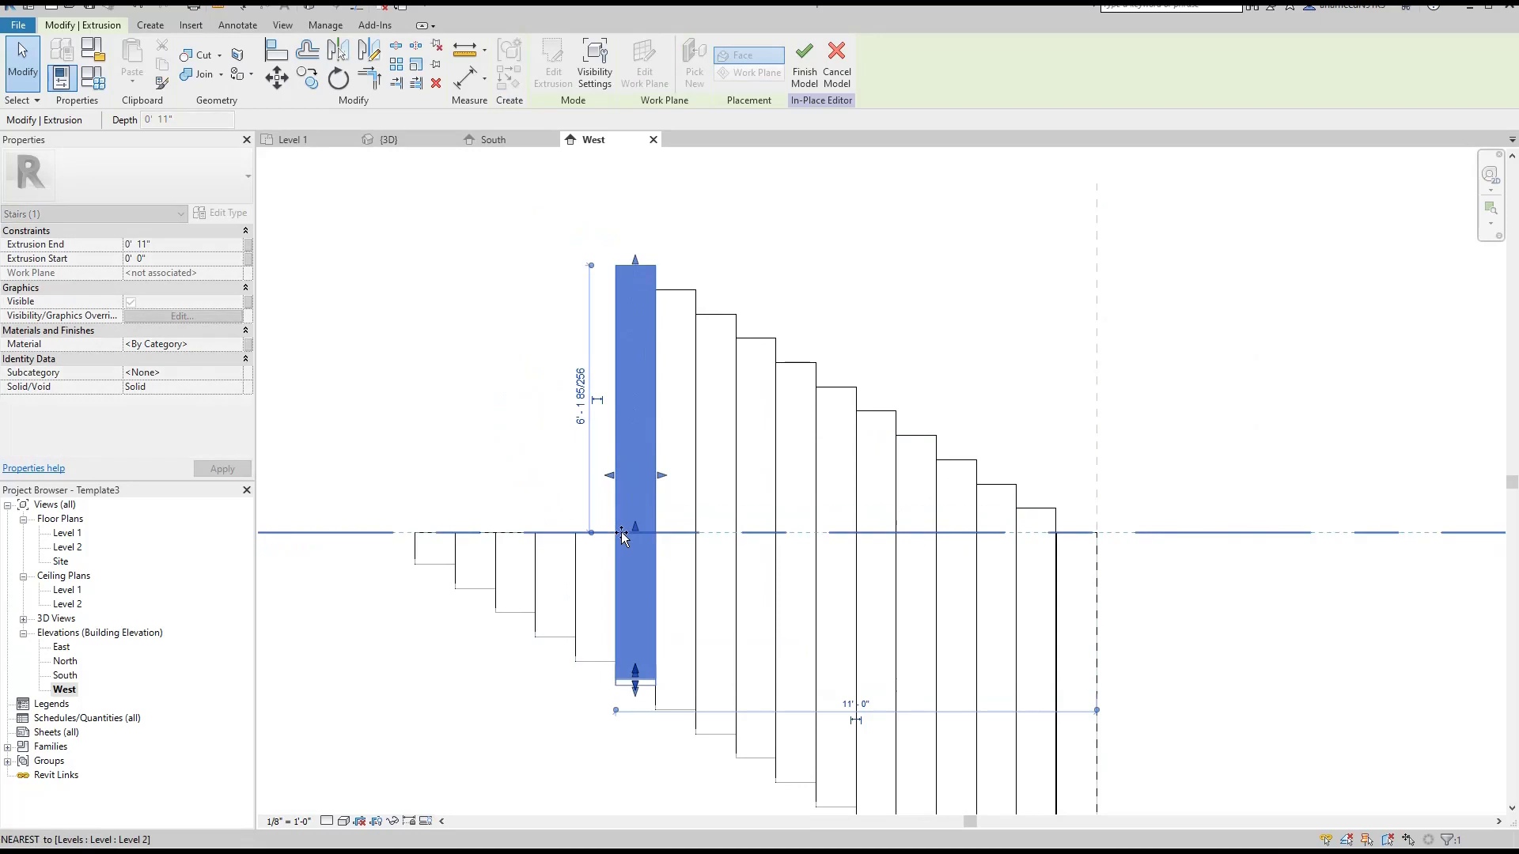
drag(636, 264, 640, 268)
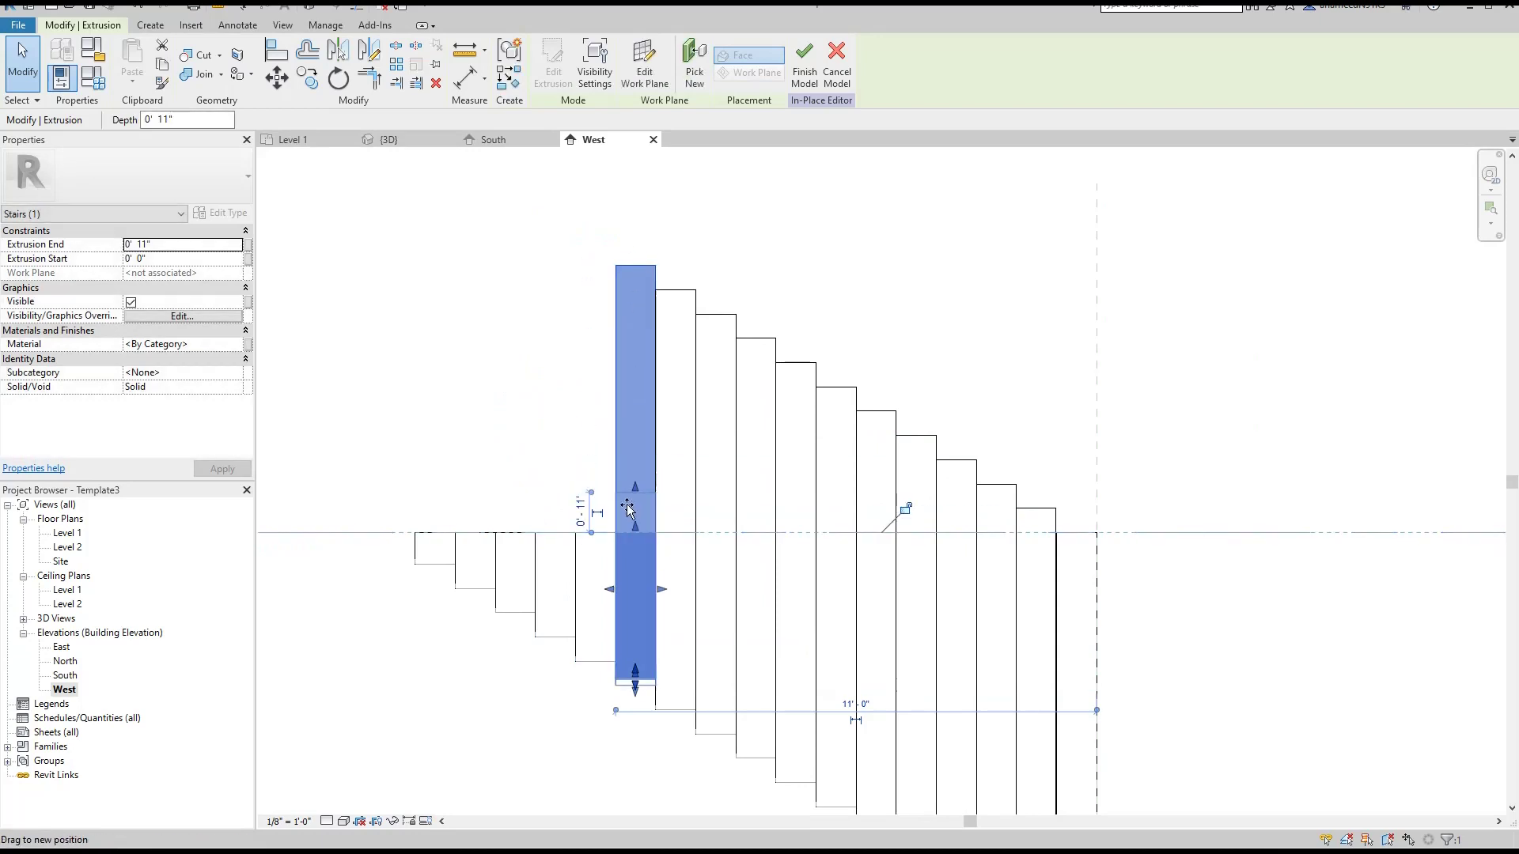
drag(628, 508, 628, 530)
click(676, 299)
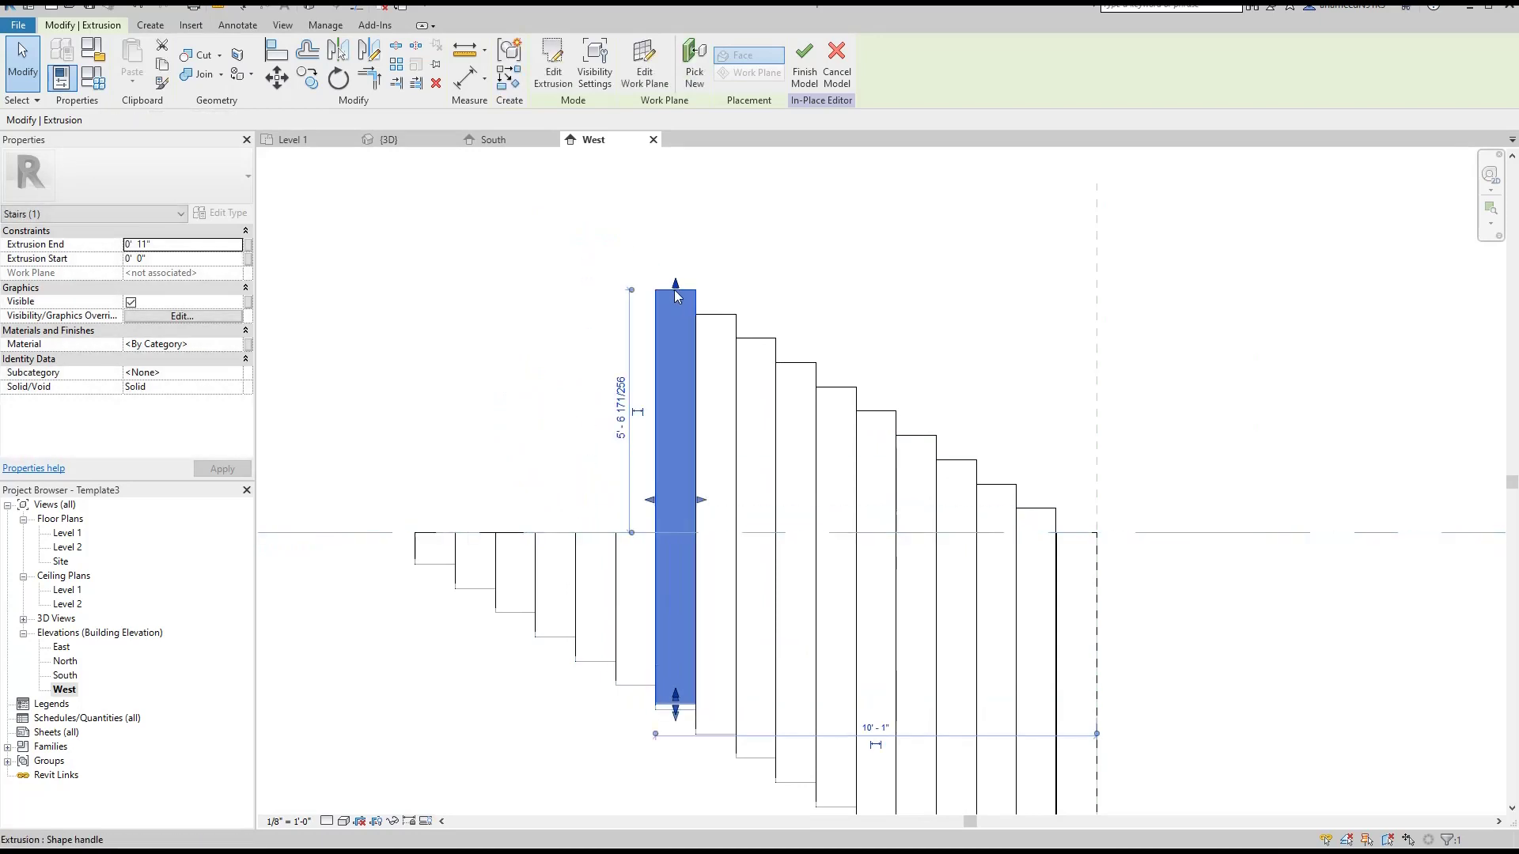
drag(676, 530, 672, 532)
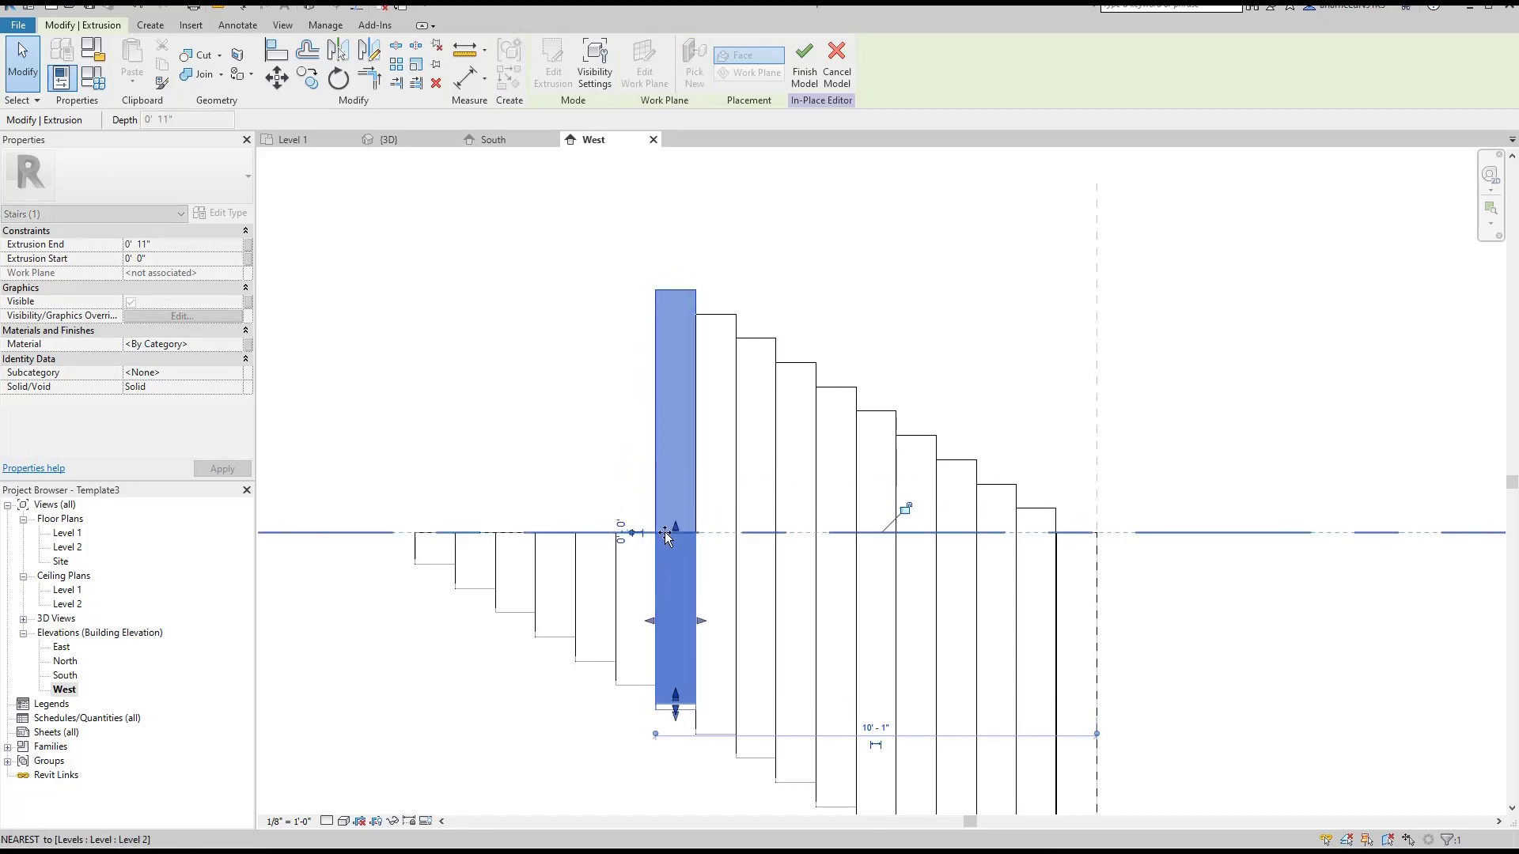
click(716, 317)
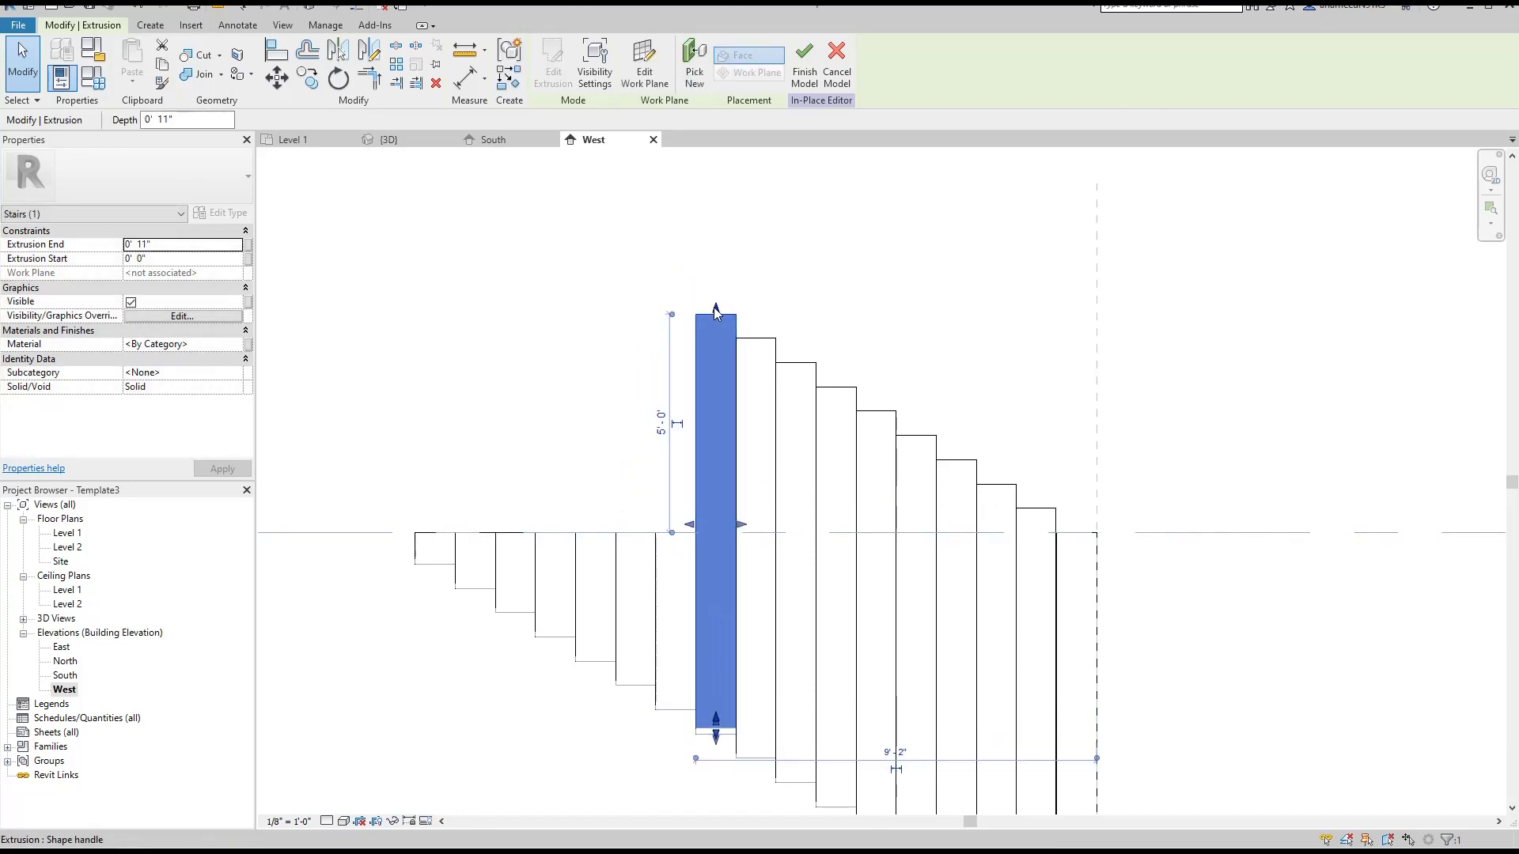
drag(717, 513, 716, 530)
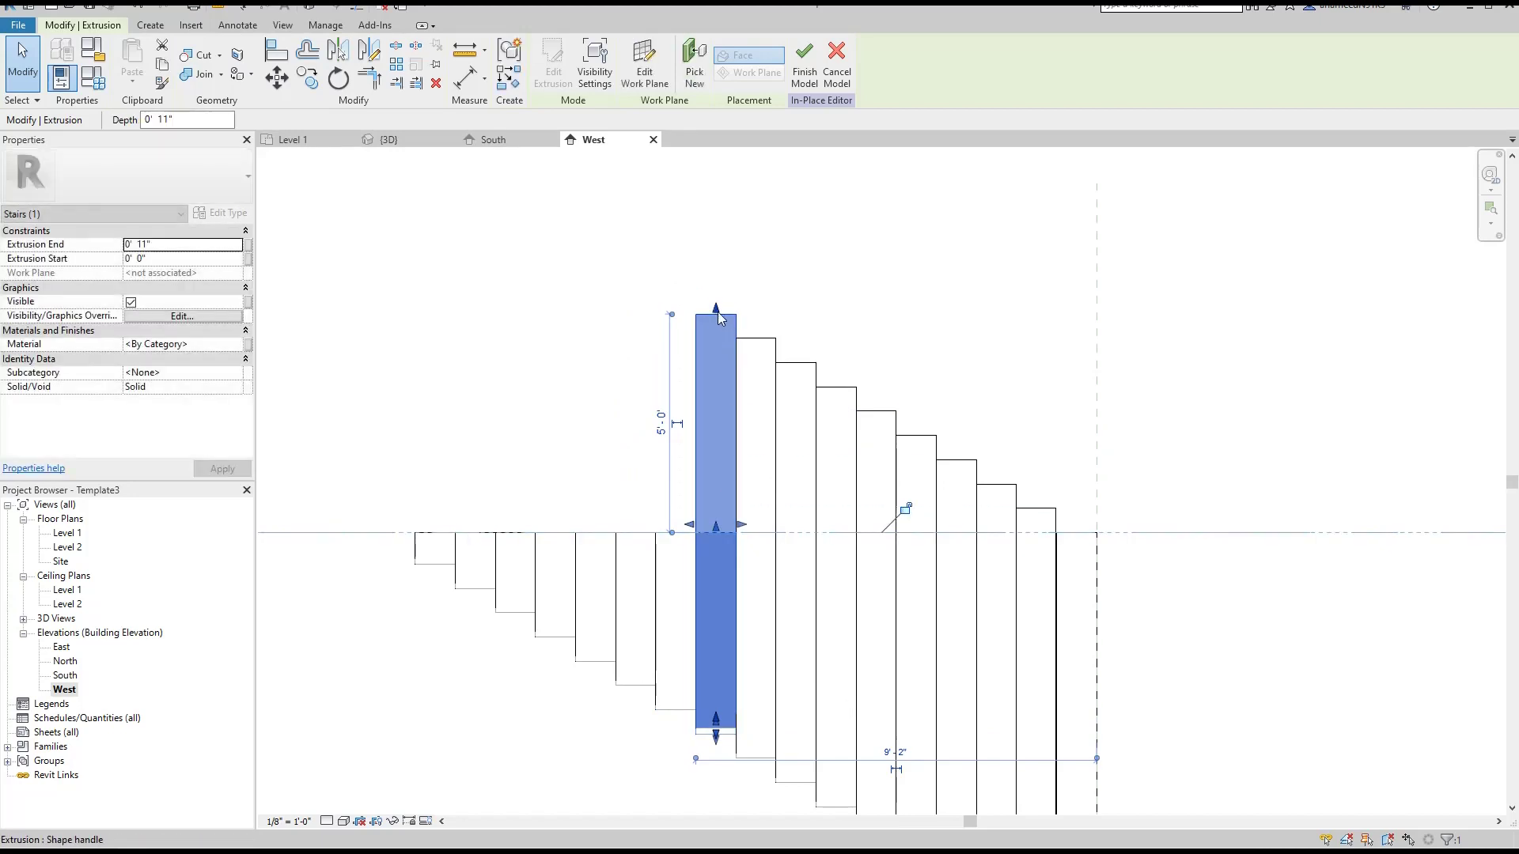
- Lower the tops of the next five fins to the Level 2 line
drag(714, 532, 900, 508)
click(755, 341)
drag(757, 341, 757, 534)
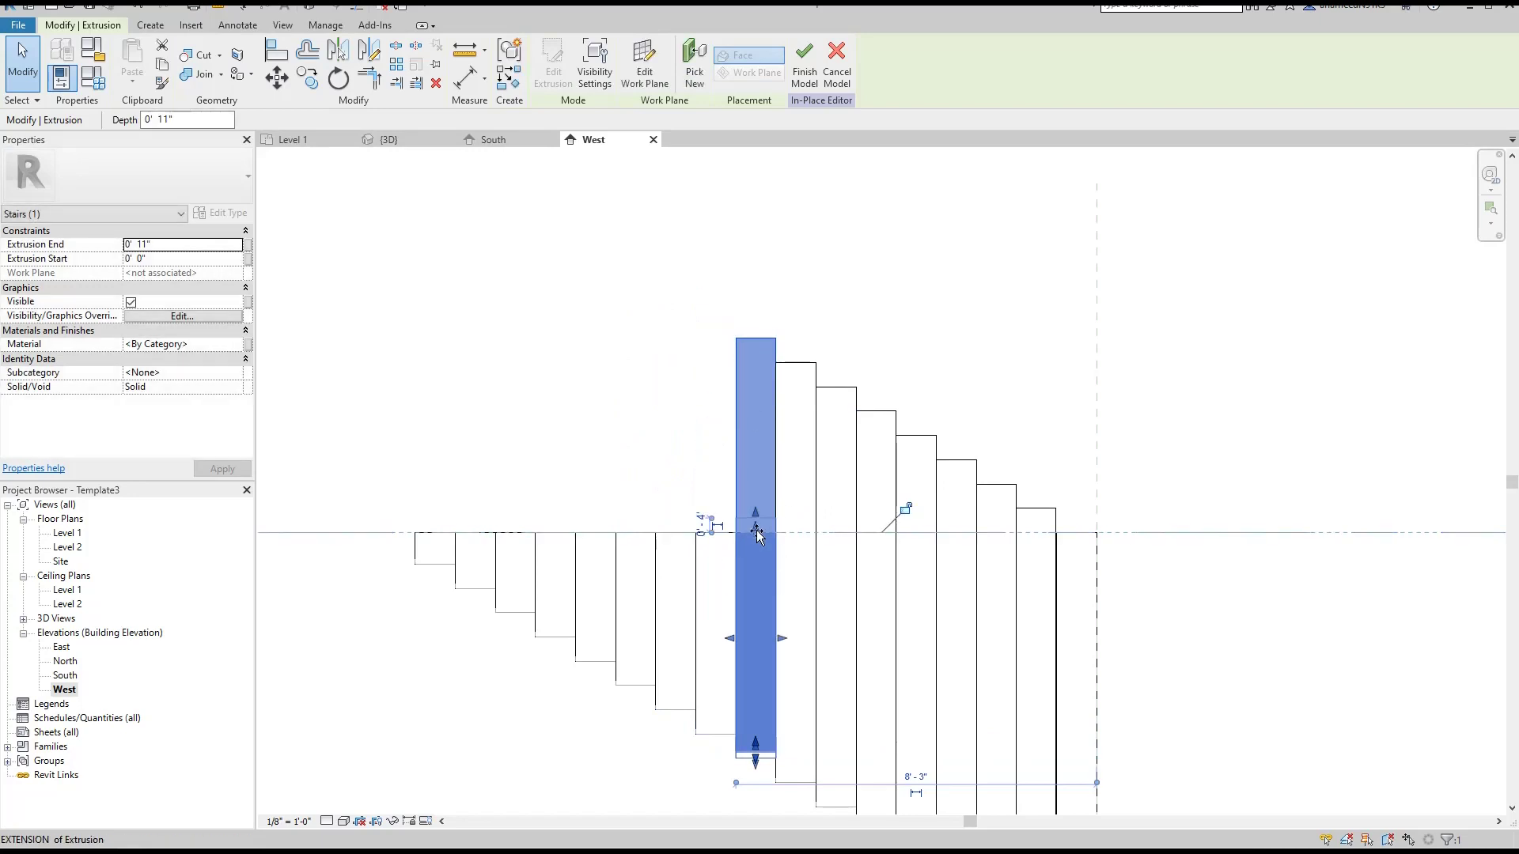
click(797, 361)
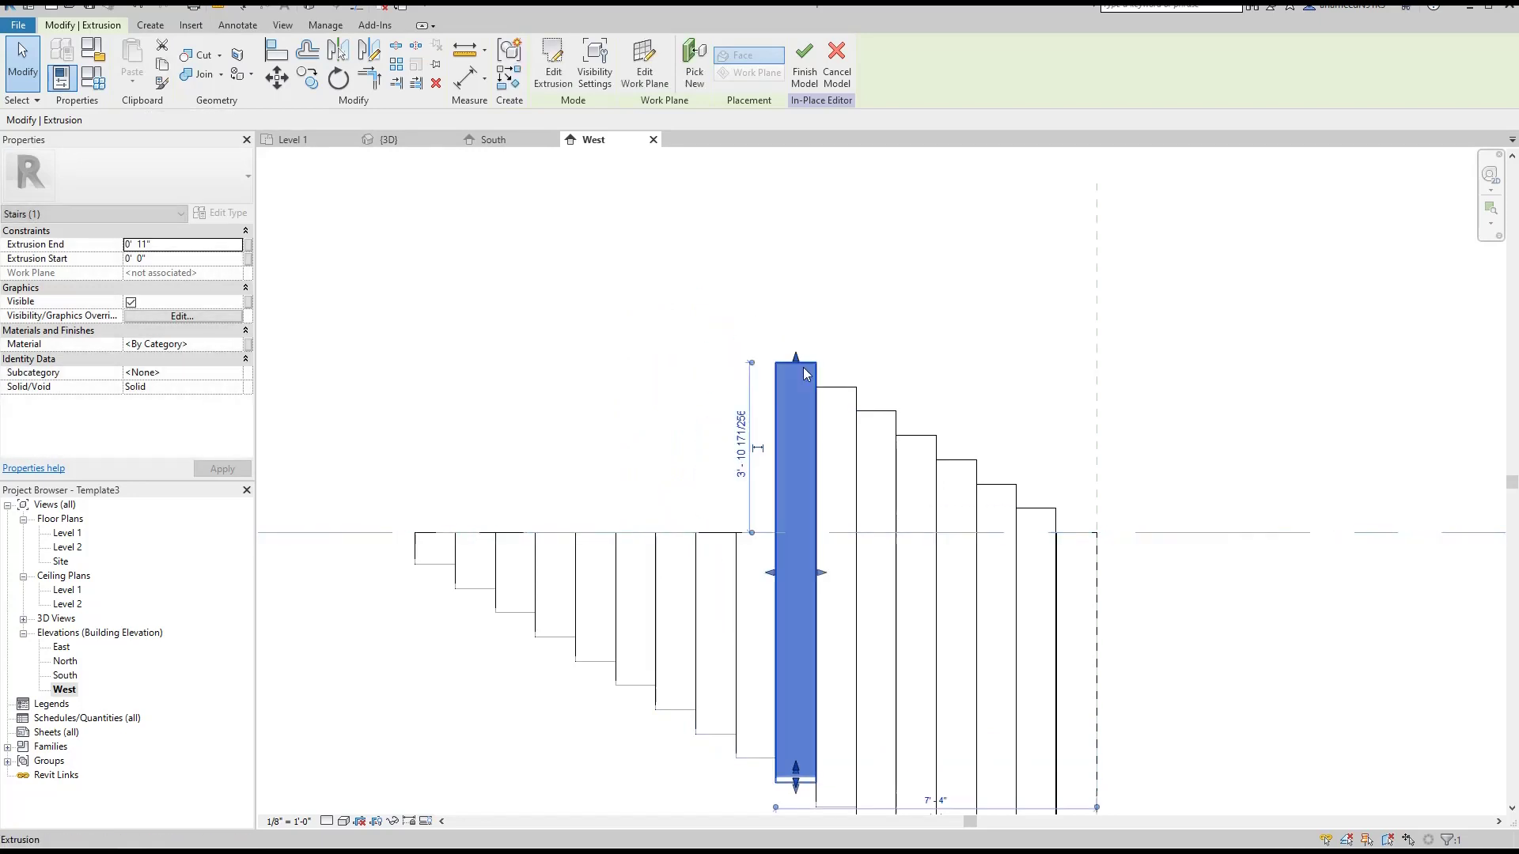
drag(789, 537, 798, 524)
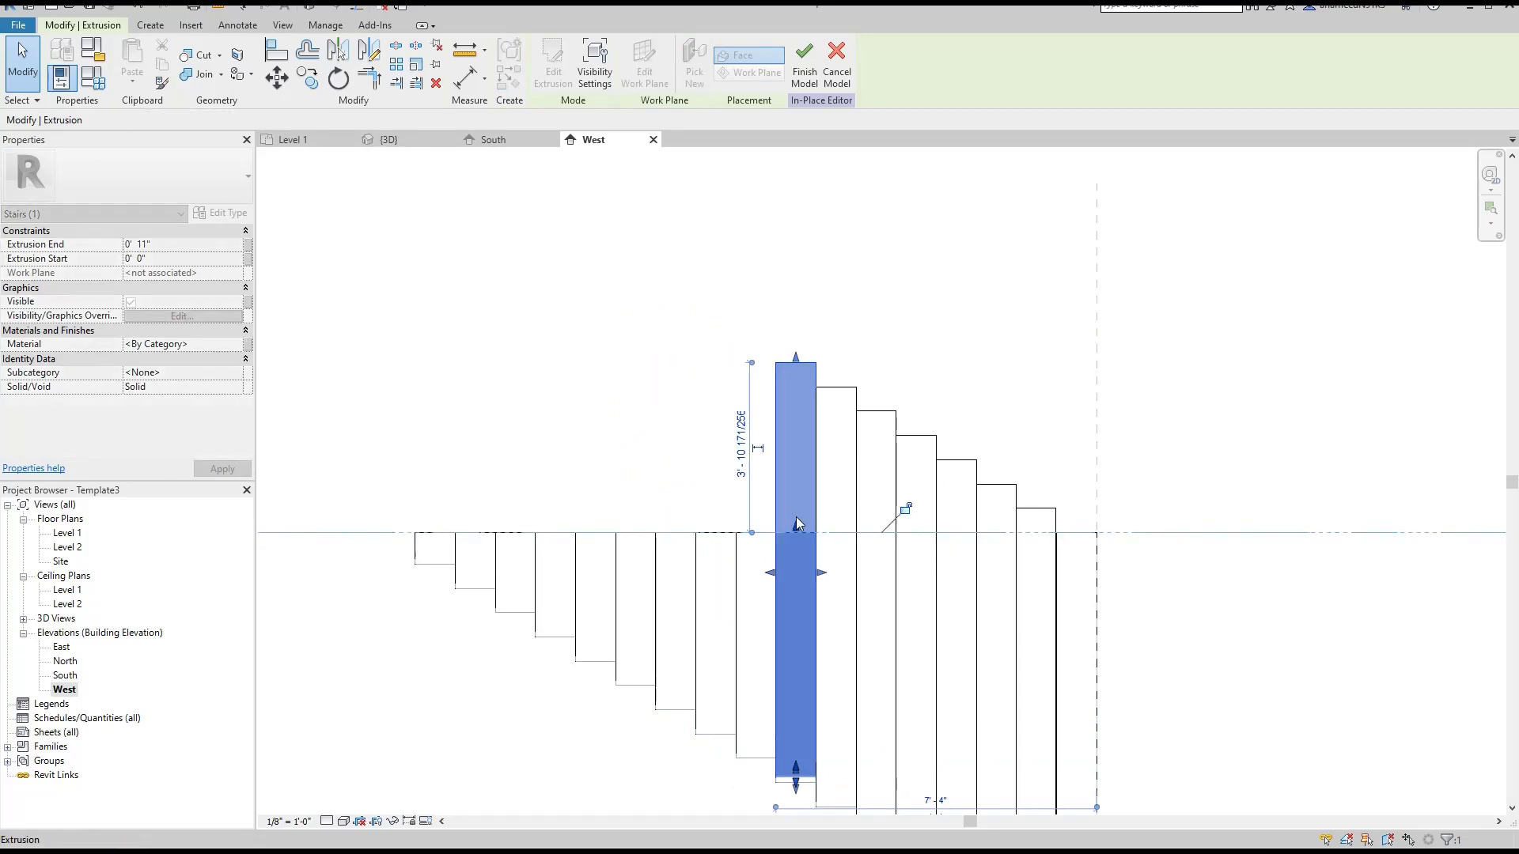
drag(801, 376, 791, 532)
click(838, 389)
mouse_move(838, 467)
mouse_down()
mouse_move(837, 536)
mouse_move(875, 509)
mouse_up()
click(876, 480)
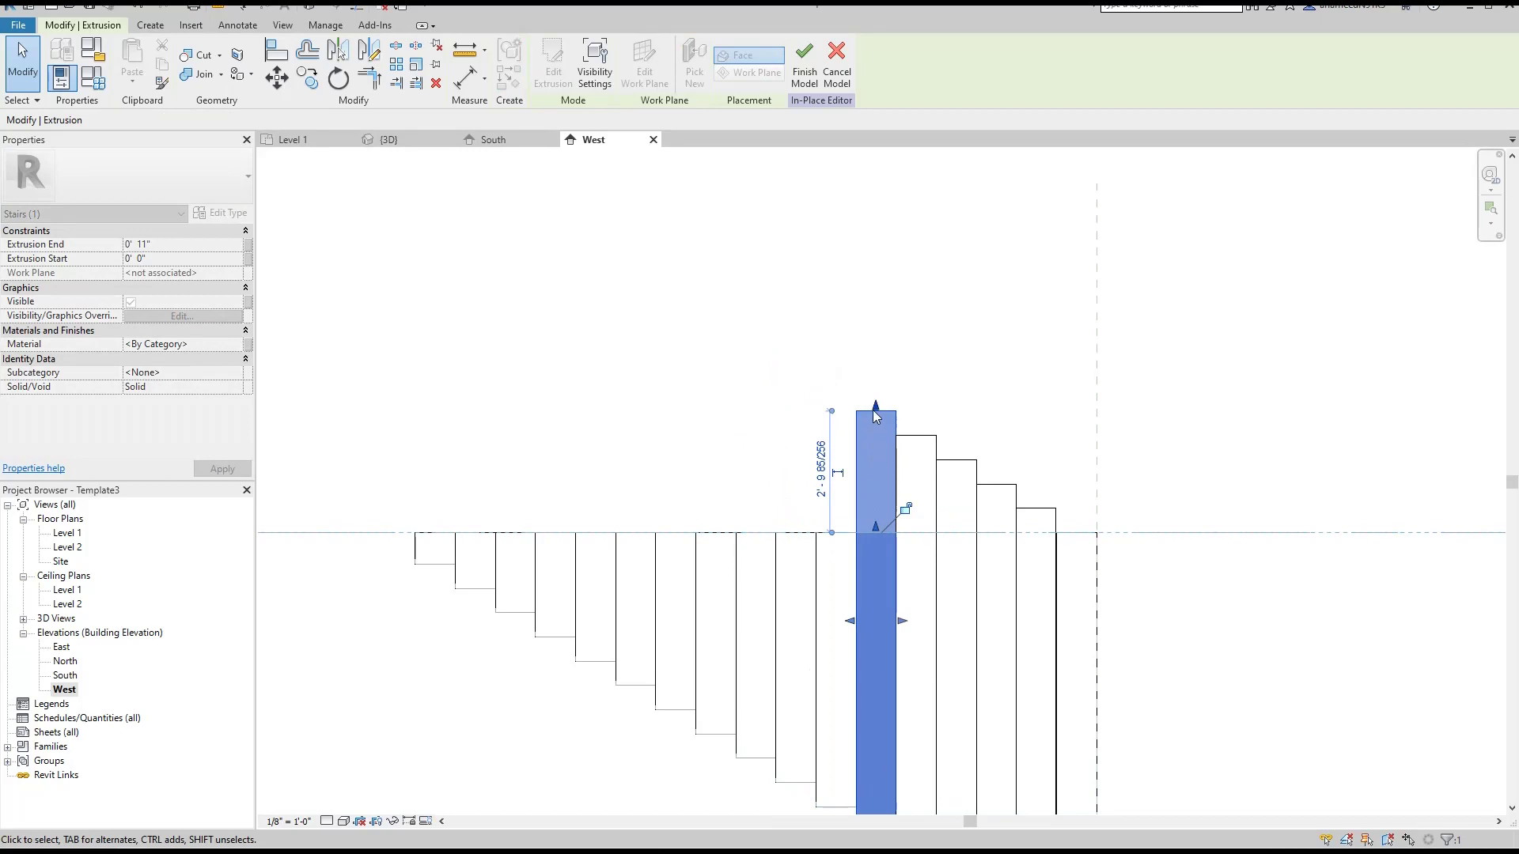
drag(875, 417, 874, 532)
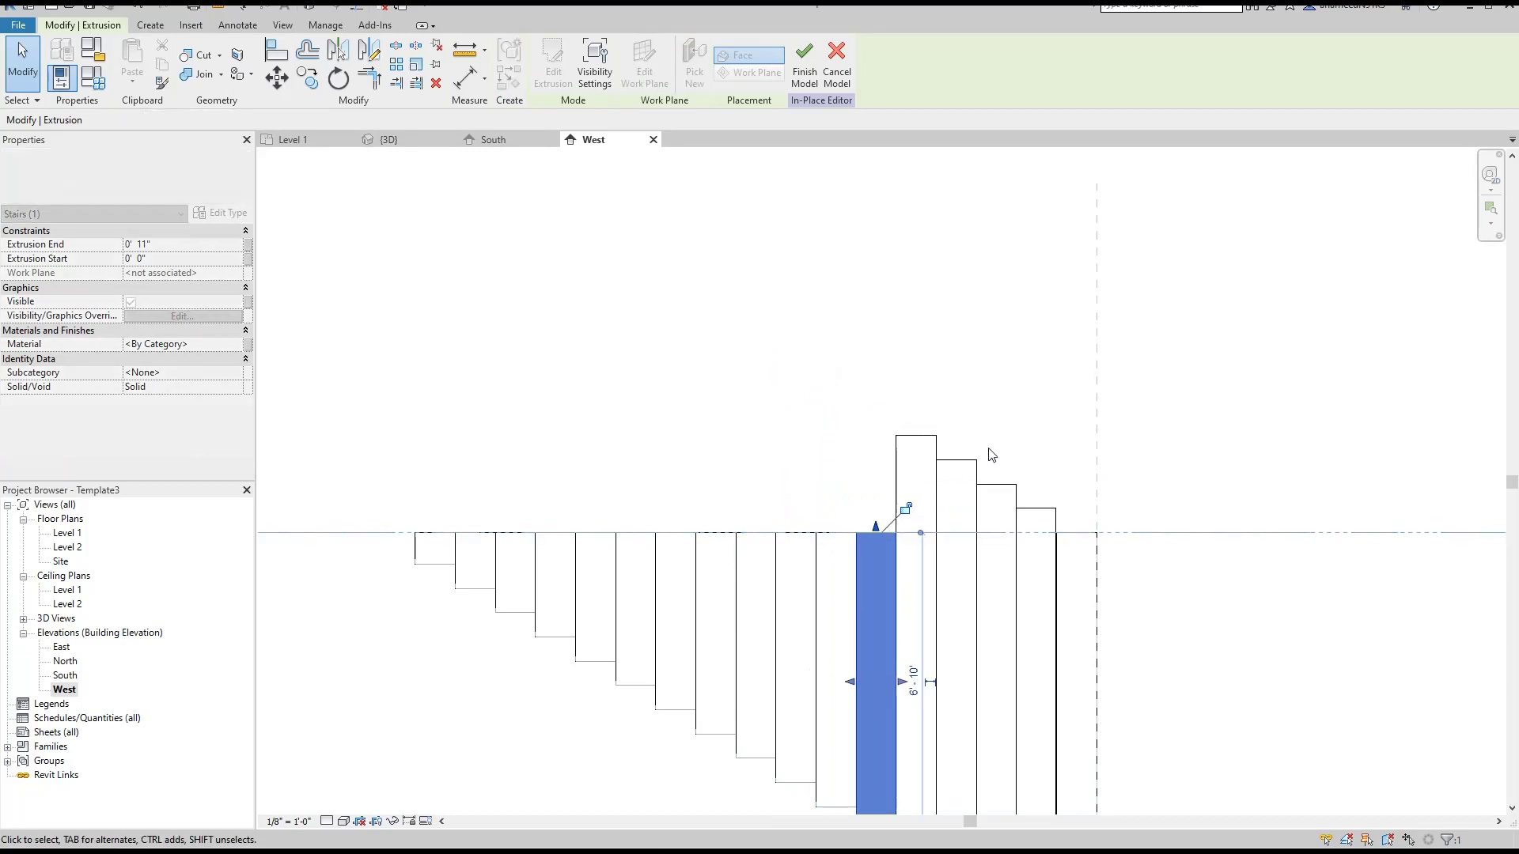
- Pan to the stair's lower end, trim three more fins to Level 2, and select the last fin
middle_drag(991, 455, 753, 316)
click(733, 307)
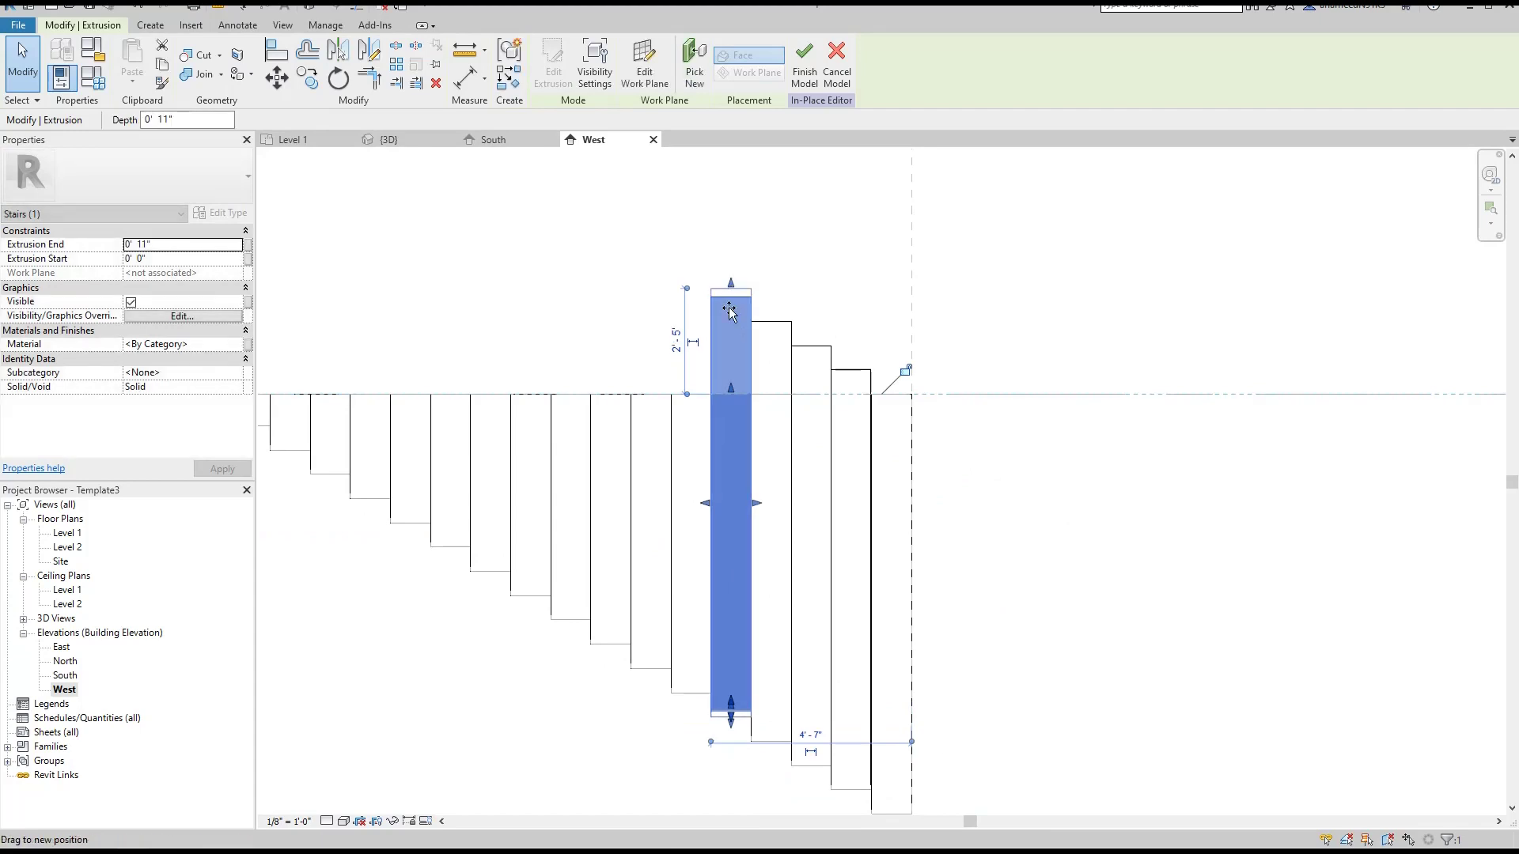
drag(730, 396, 730, 394)
click(771, 337)
drag(772, 319, 770, 393)
click(811, 348)
drag(810, 345, 803, 394)
click(850, 372)
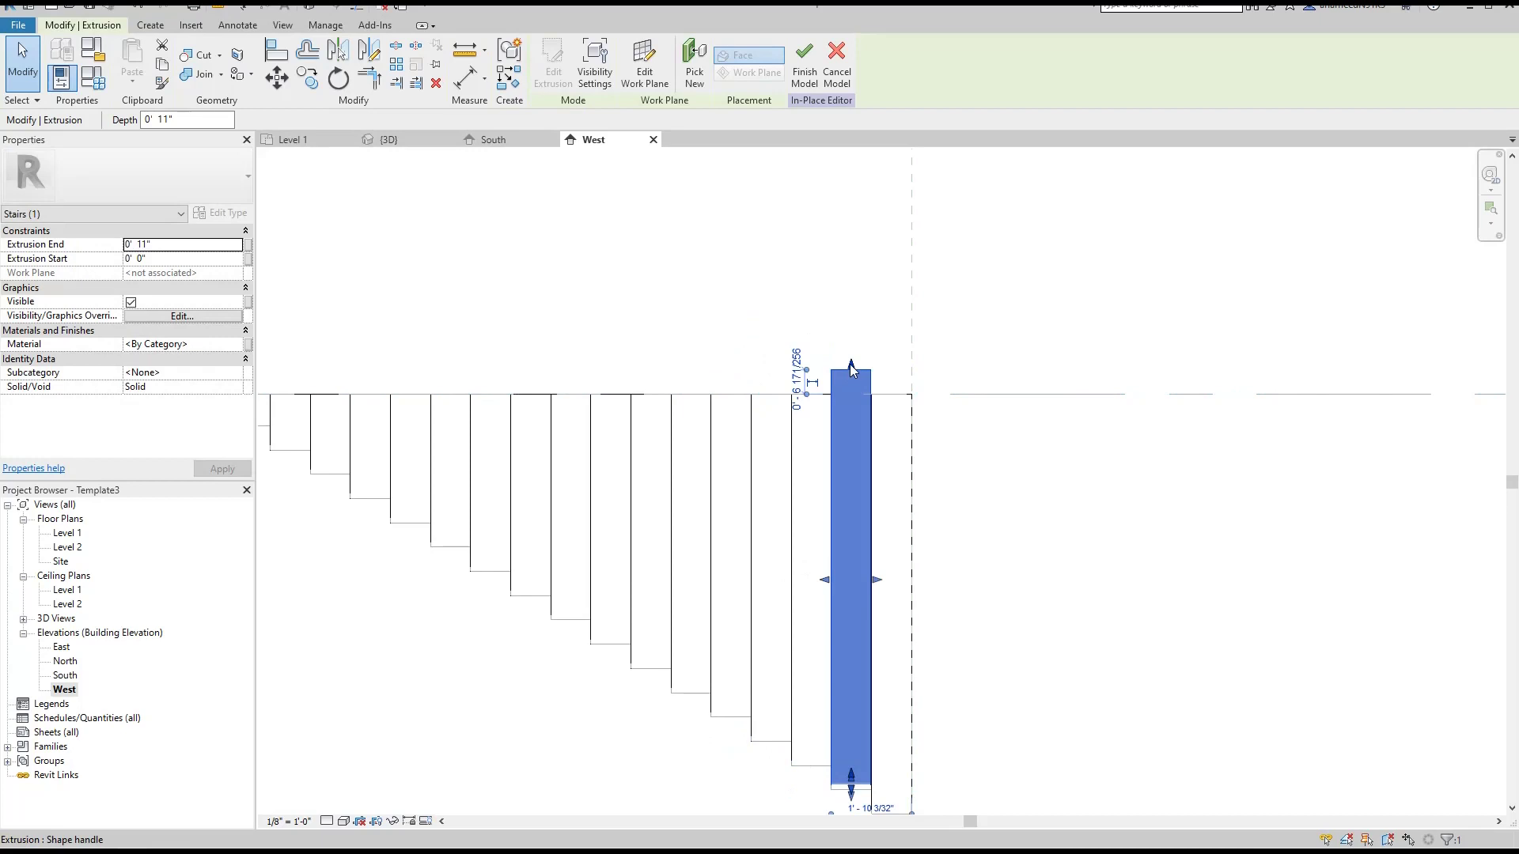
- Trim the last fin's top to Level 2 and recentre the West elevation
drag(851, 370, 847, 394)
scroll(910, 396, down, 2)
scroll(910, 396, down, 2)
click(921, 425)
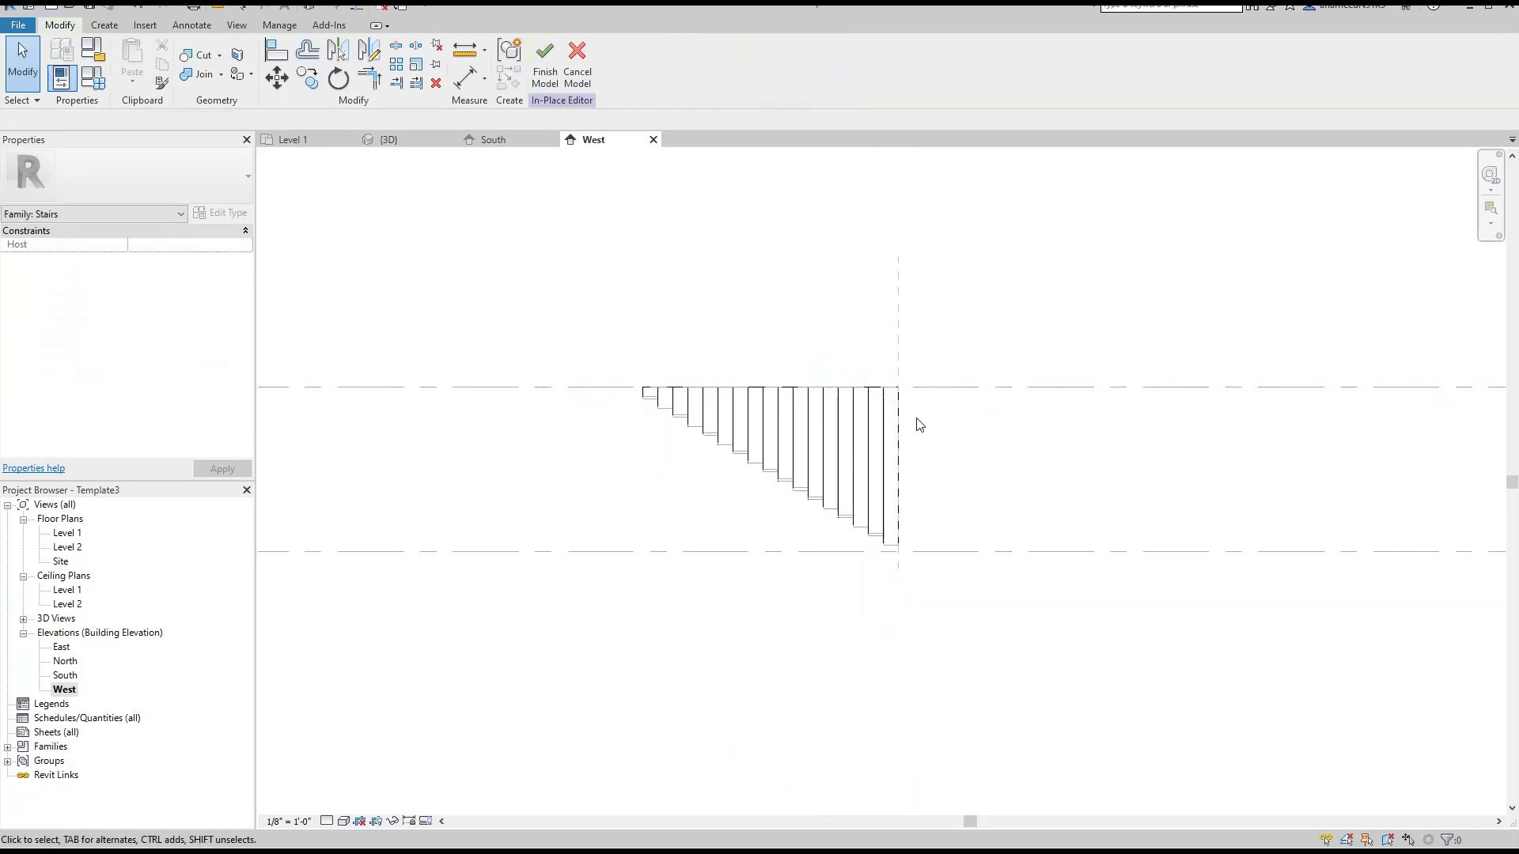
scroll(920, 424, up, 2)
middle_drag(506, 364, 633, 369)
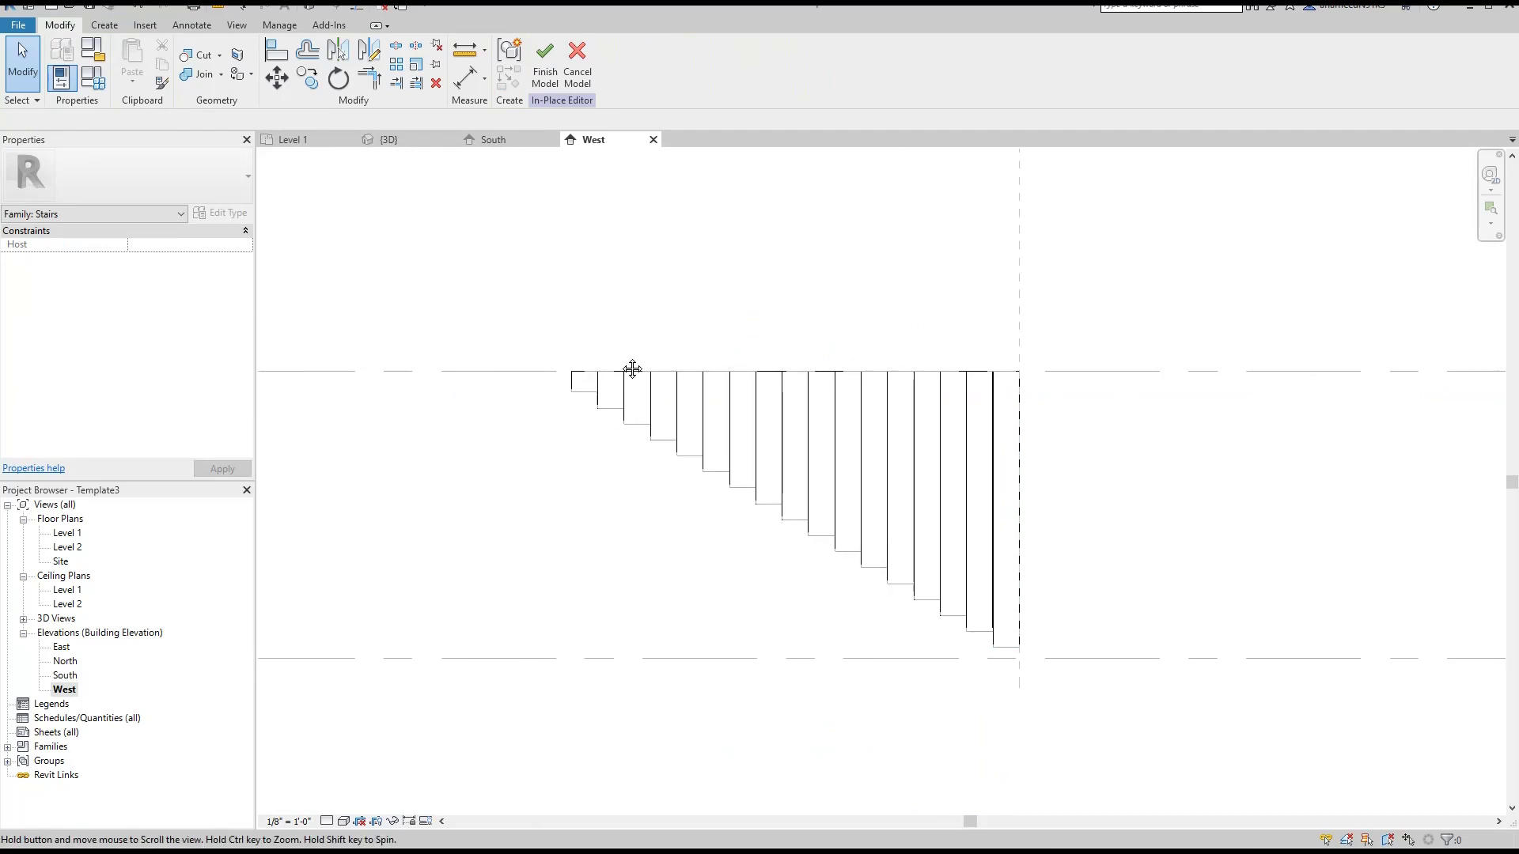
- Orbit the {3D} view to a front angle to inspect the U-shaped frames
click(407, 140)
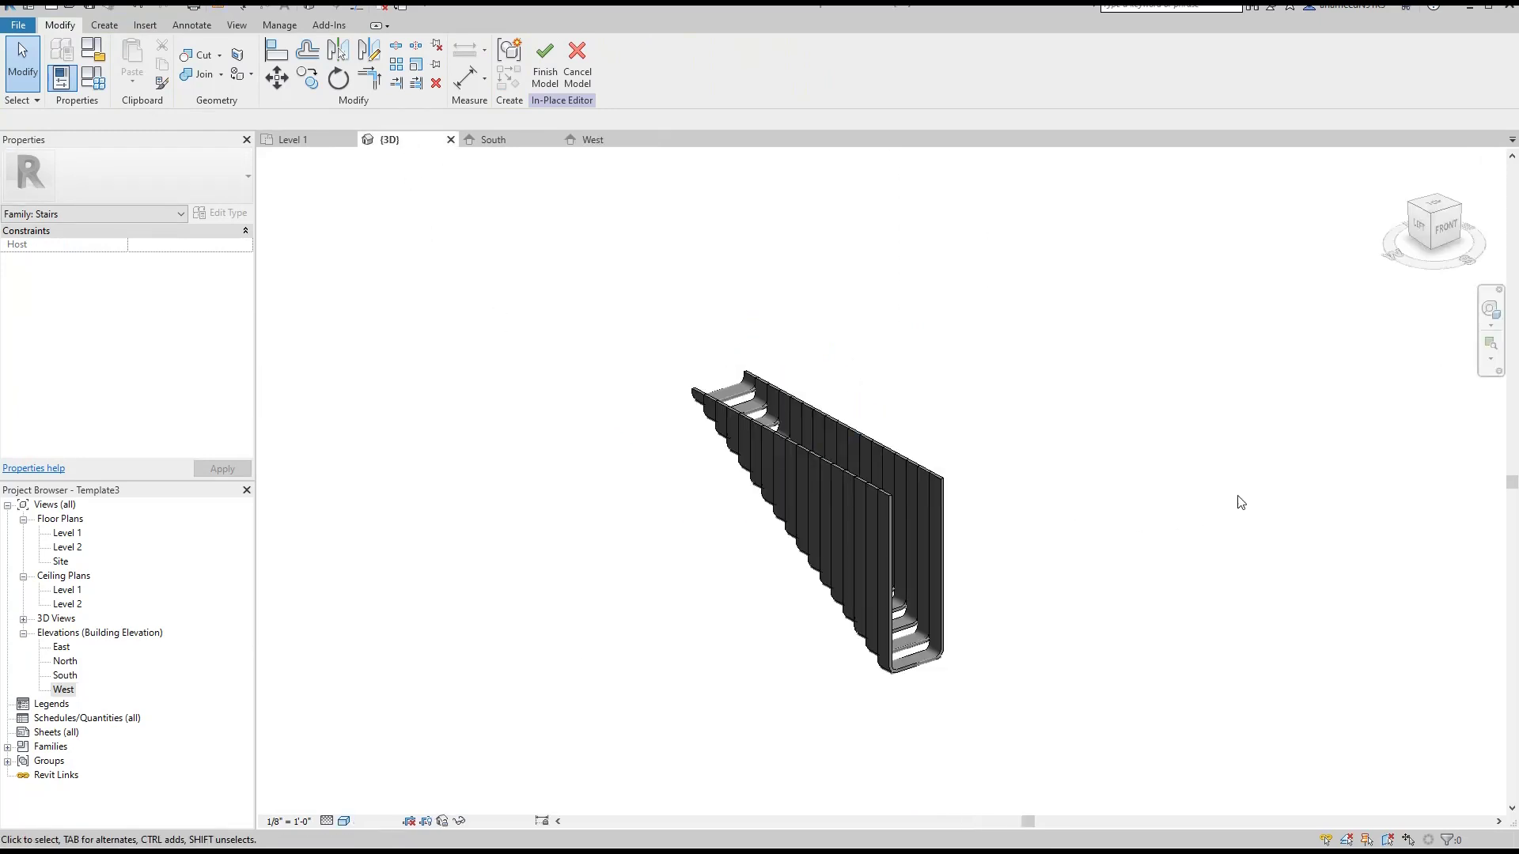
click(1490, 327)
mouse_move(1262, 468)
mouse_down()
mouse_move(1100, 471)
mouse_move(1152, 430)
mouse_move(1017, 435)
mouse_up()
key(Escape)
middle_drag(767, 541, 900, 444)
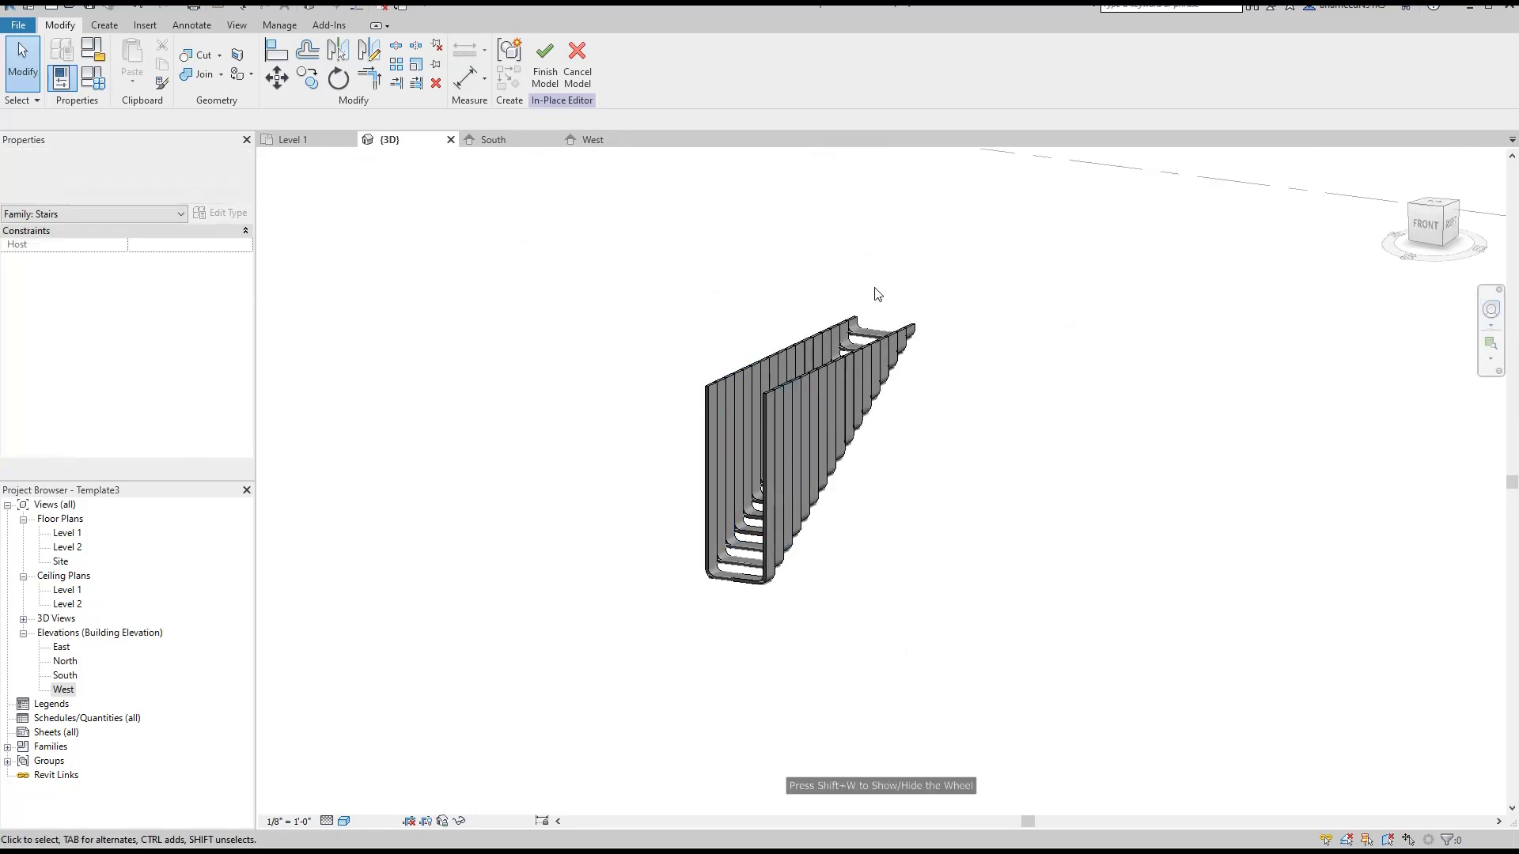
drag(823, 329, 637, 395)
key(Escape)
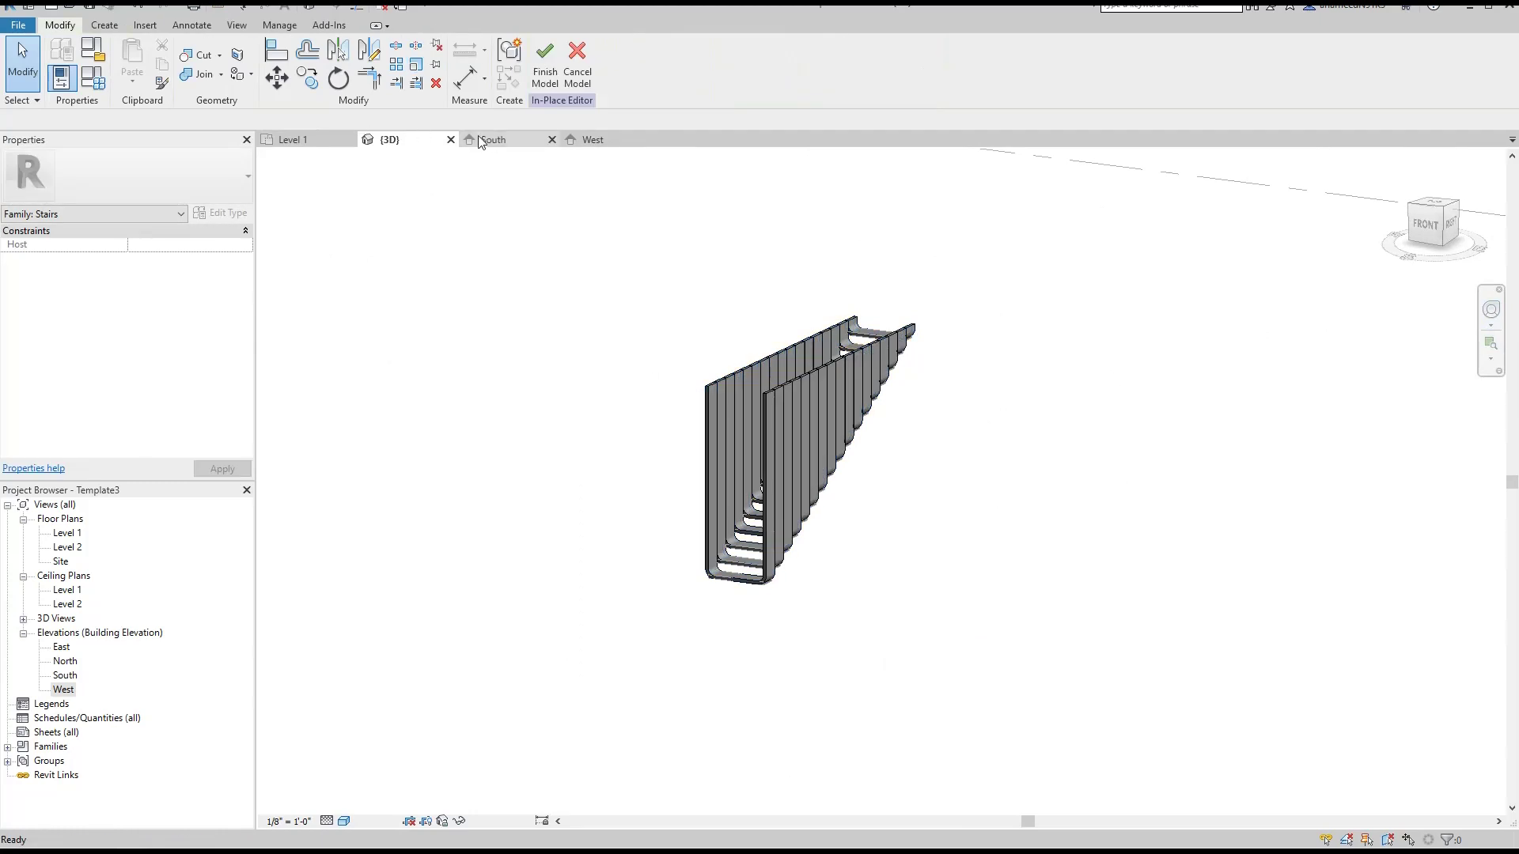
- In the West elevation, select all 17 fin extrusions and open their Material field
click(585, 143)
middle_drag(642, 346, 656, 349)
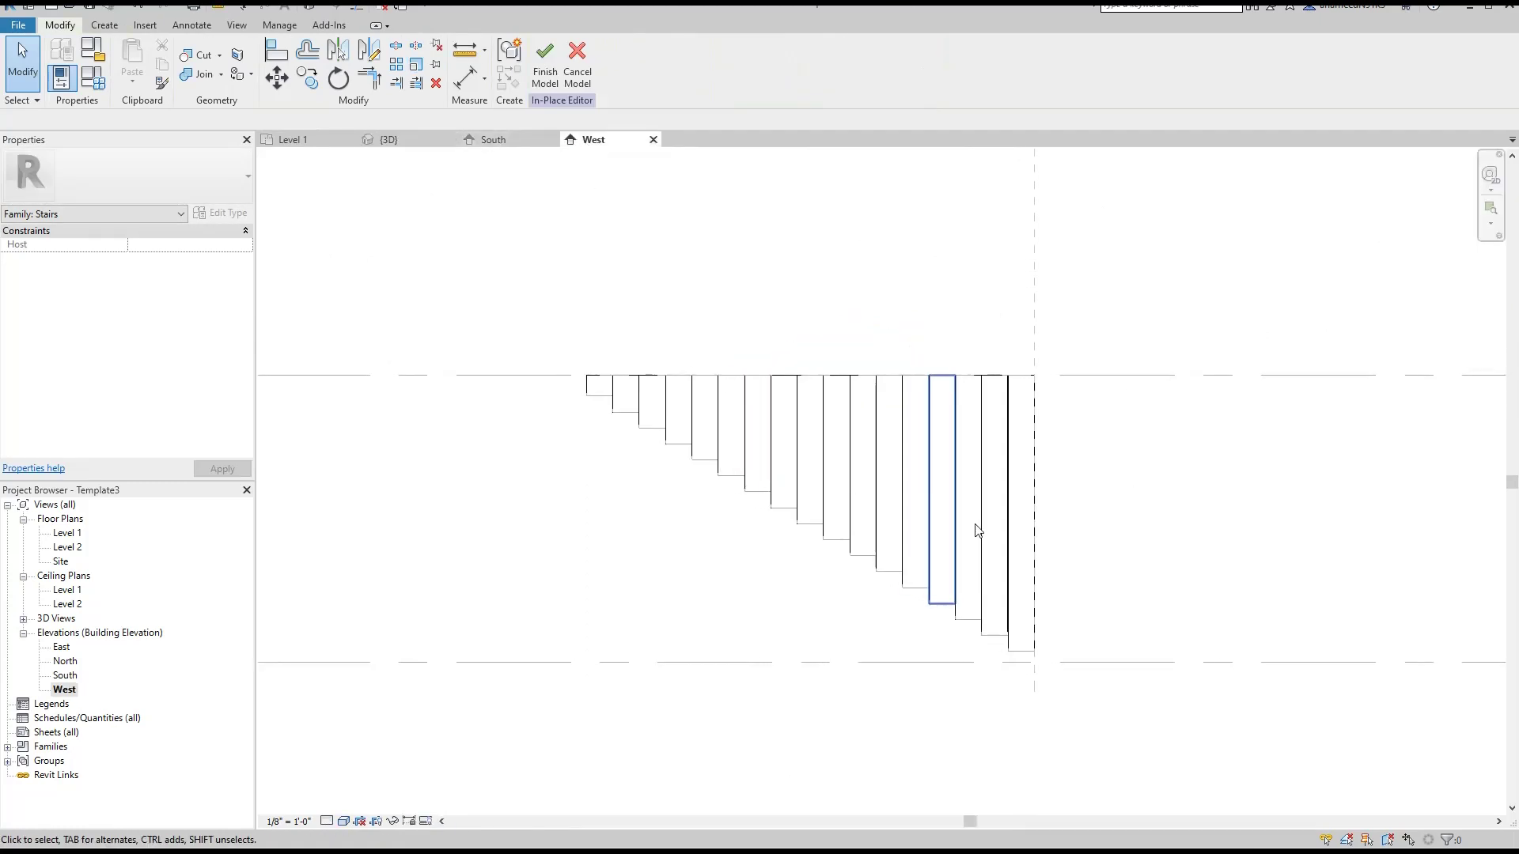
drag(1065, 404, 692, 412)
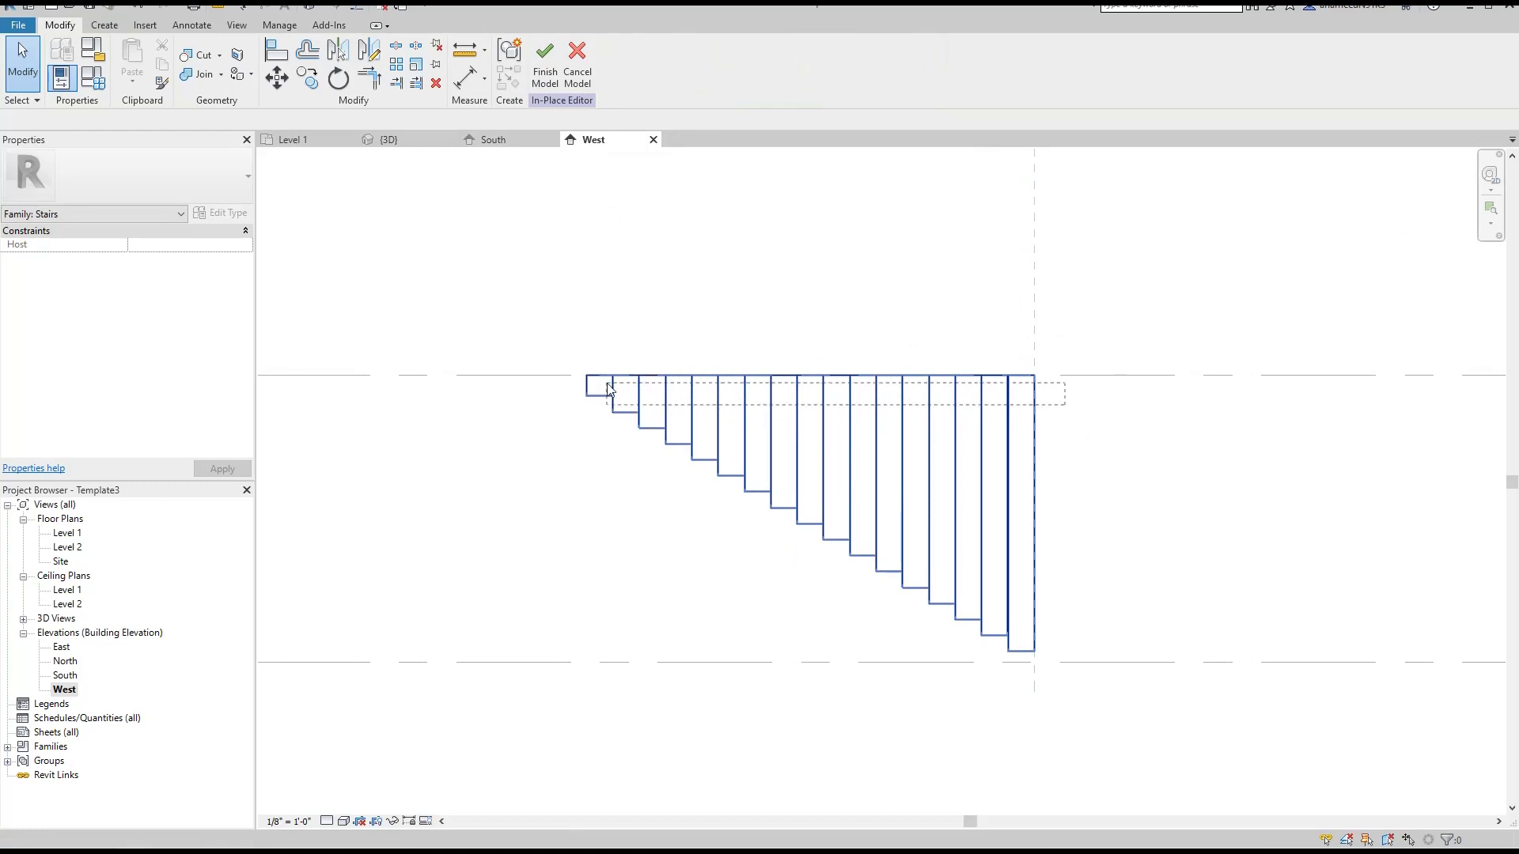
drag(616, 390, 609, 391)
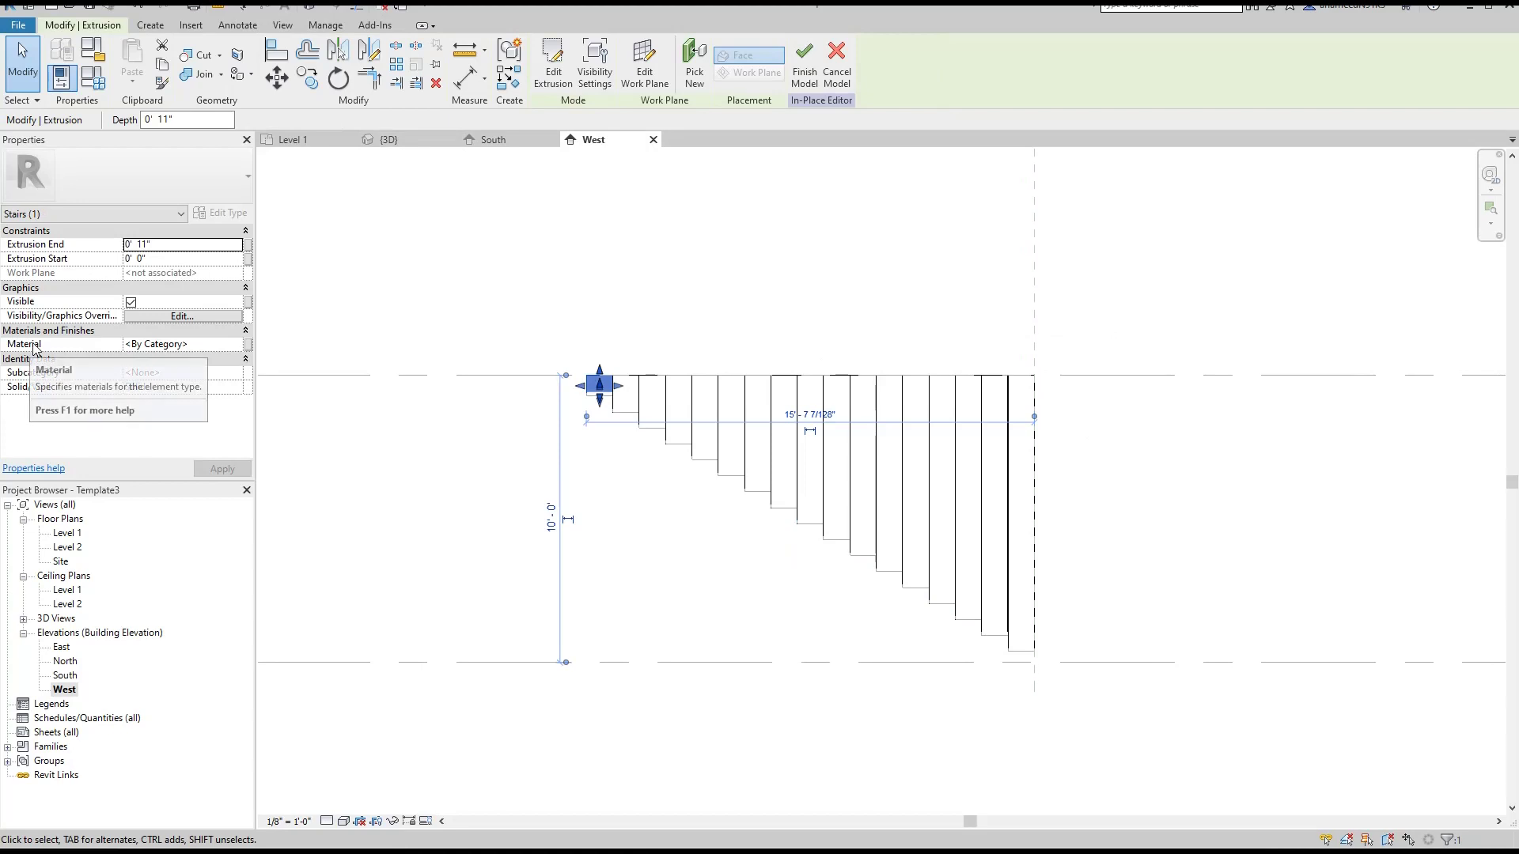
click(177, 343)
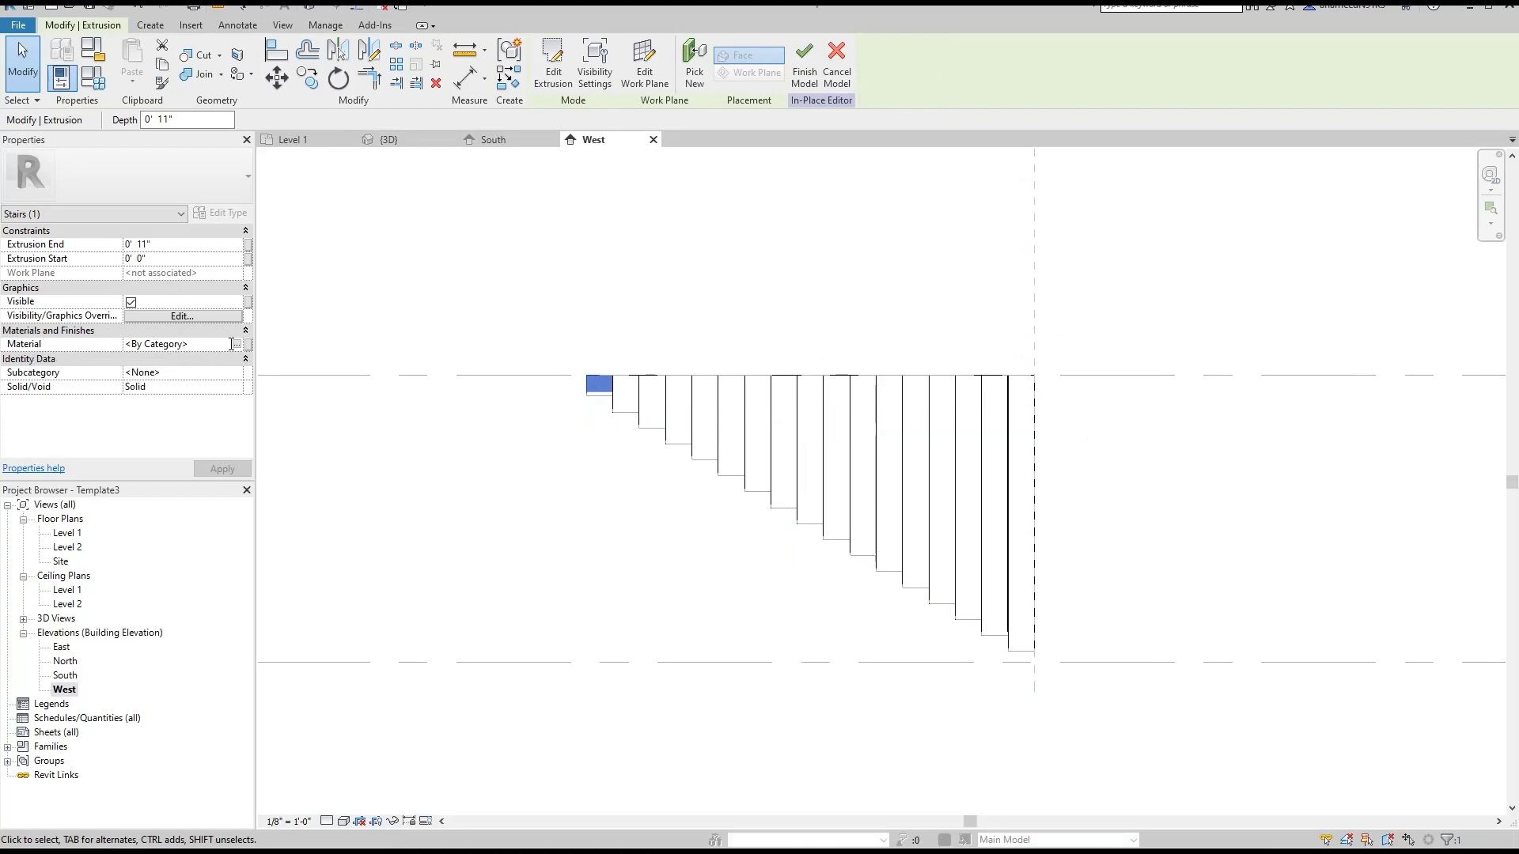
click(664, 458)
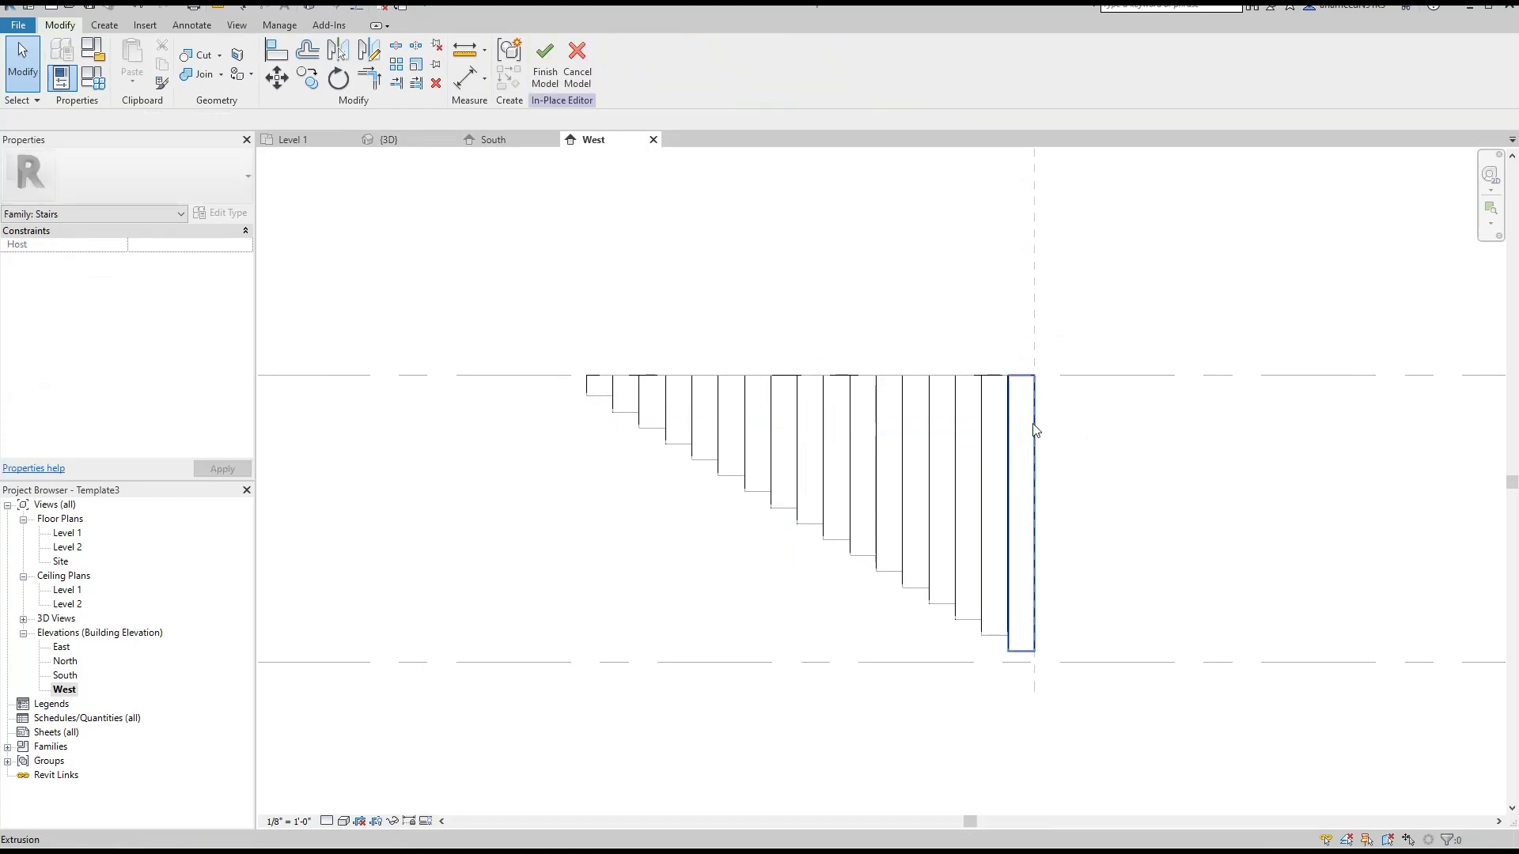
drag(1051, 405, 666, 397)
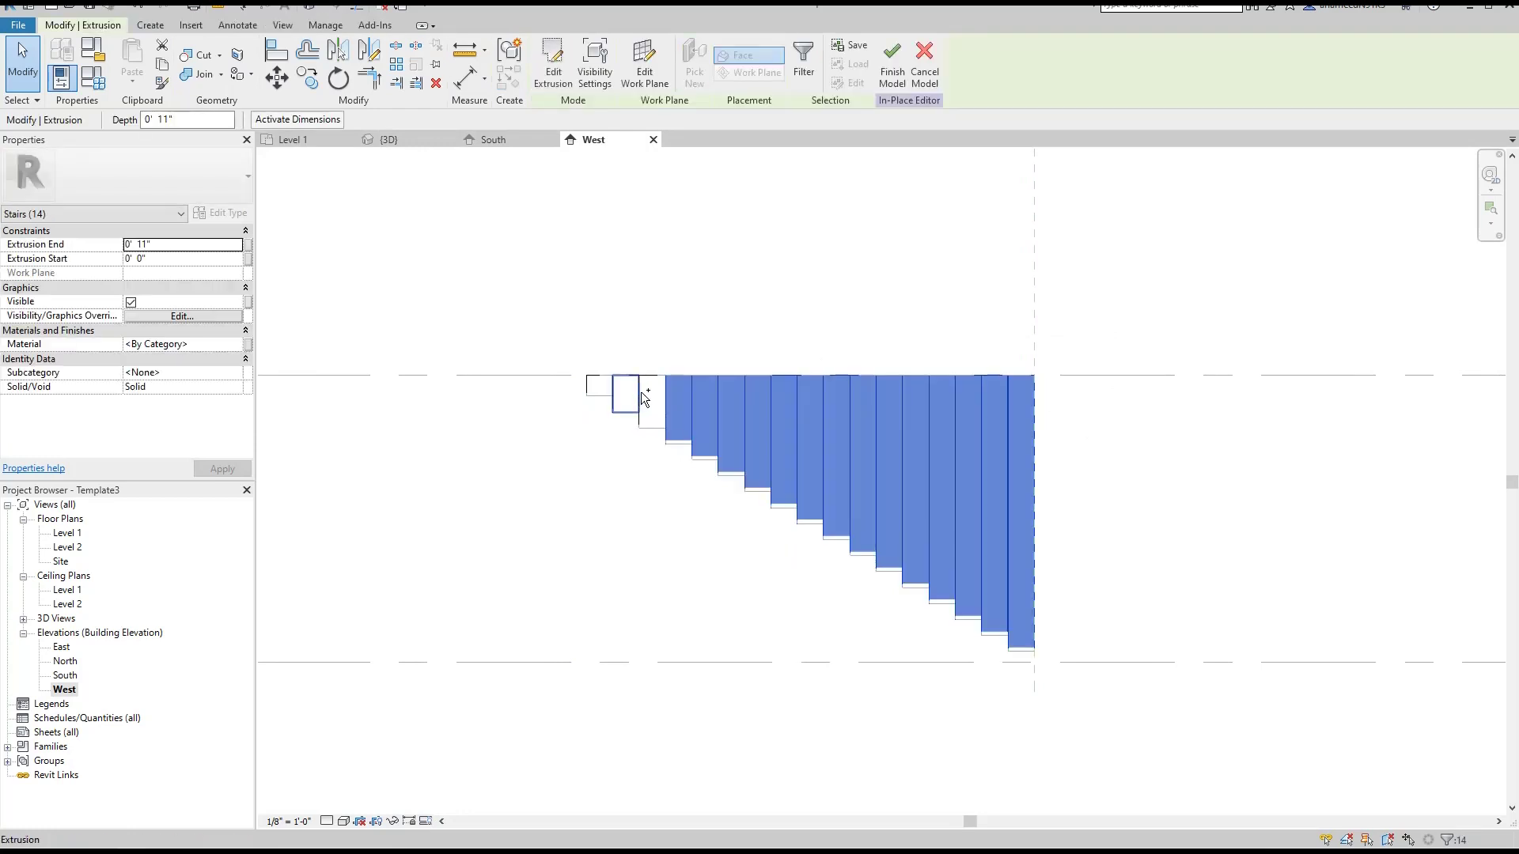
ctrl+click(643, 426)
ctrl+click(602, 386)
ctrl+click(615, 410)
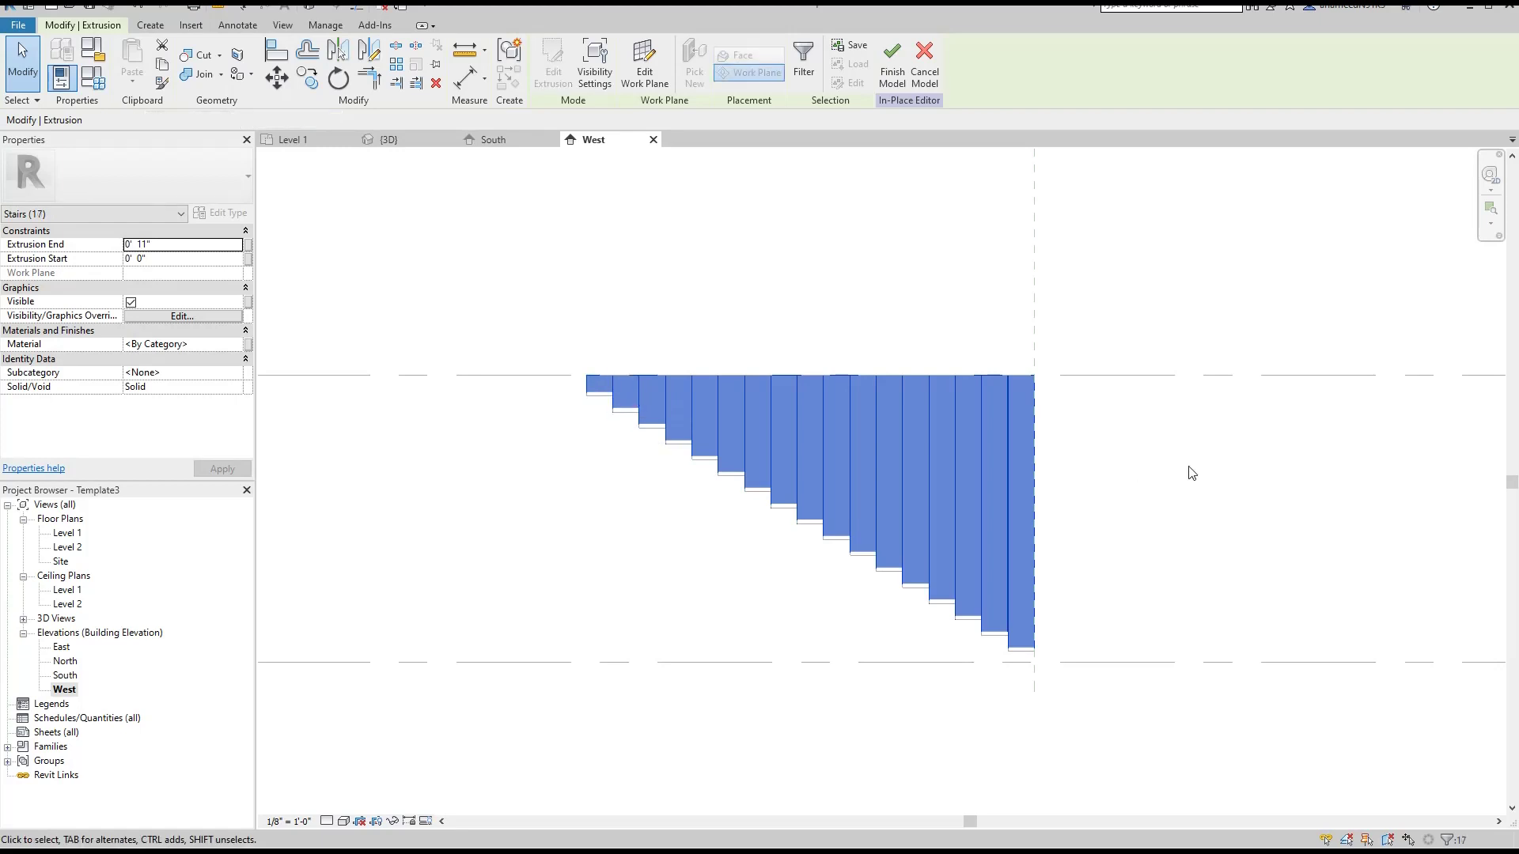
click(197, 345)
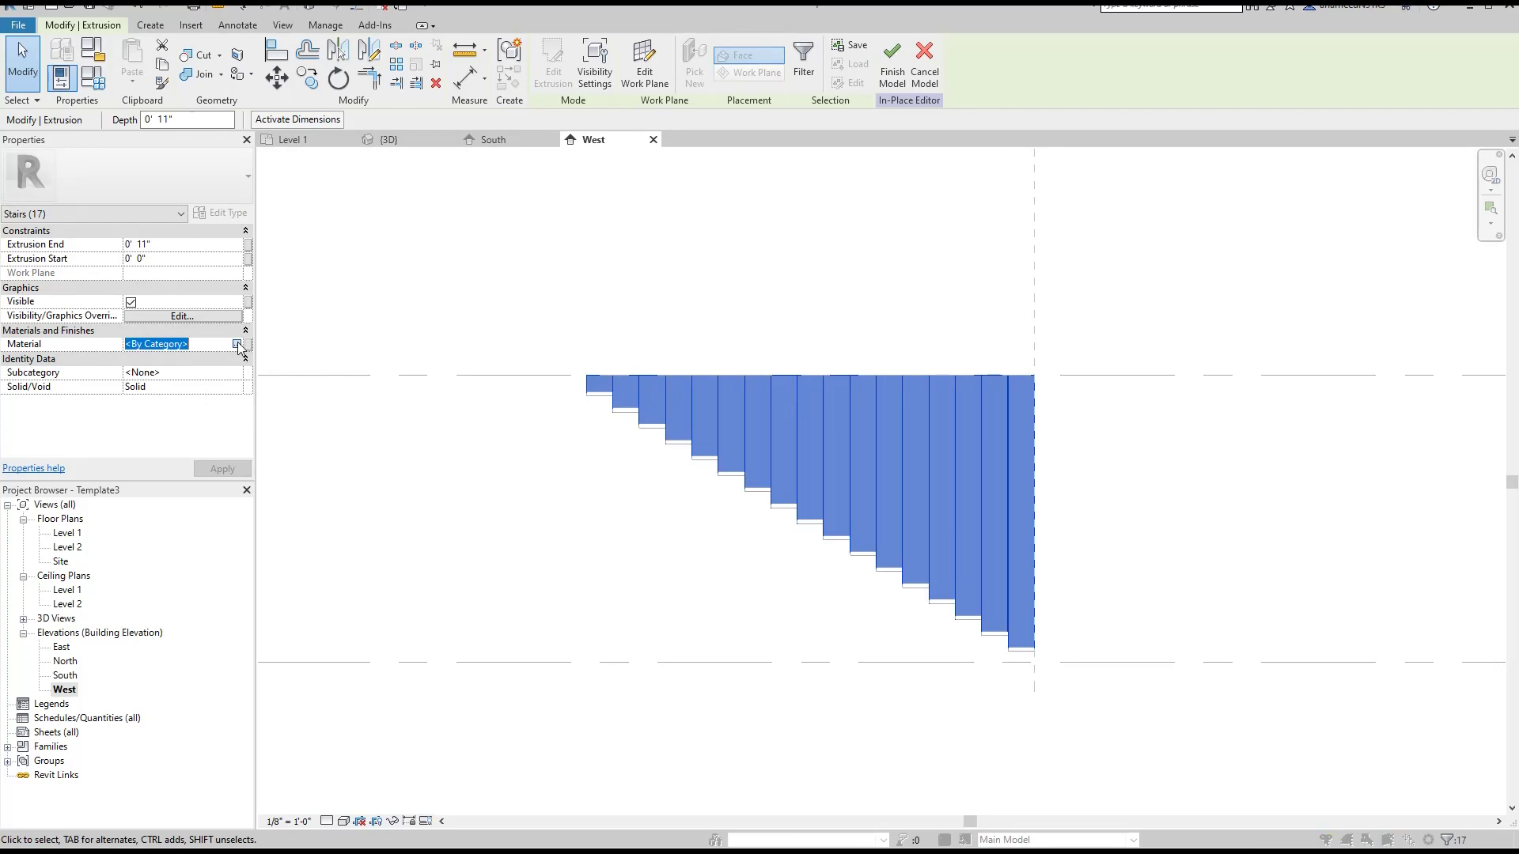
- Assign the Cherry material to all 17 fins
click(238, 345)
click(745, 307)
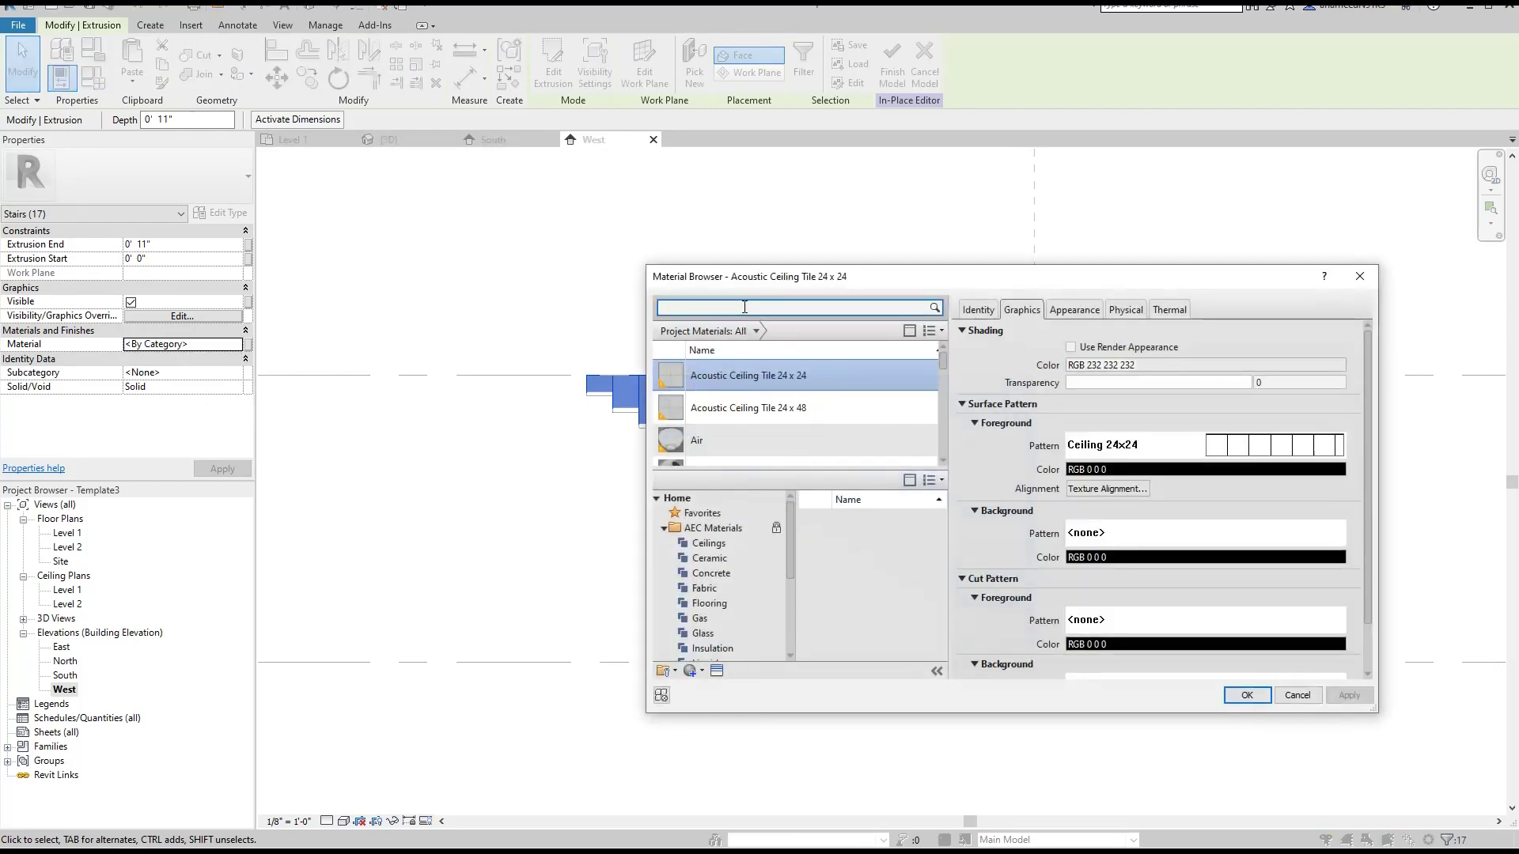
text(woOOD)
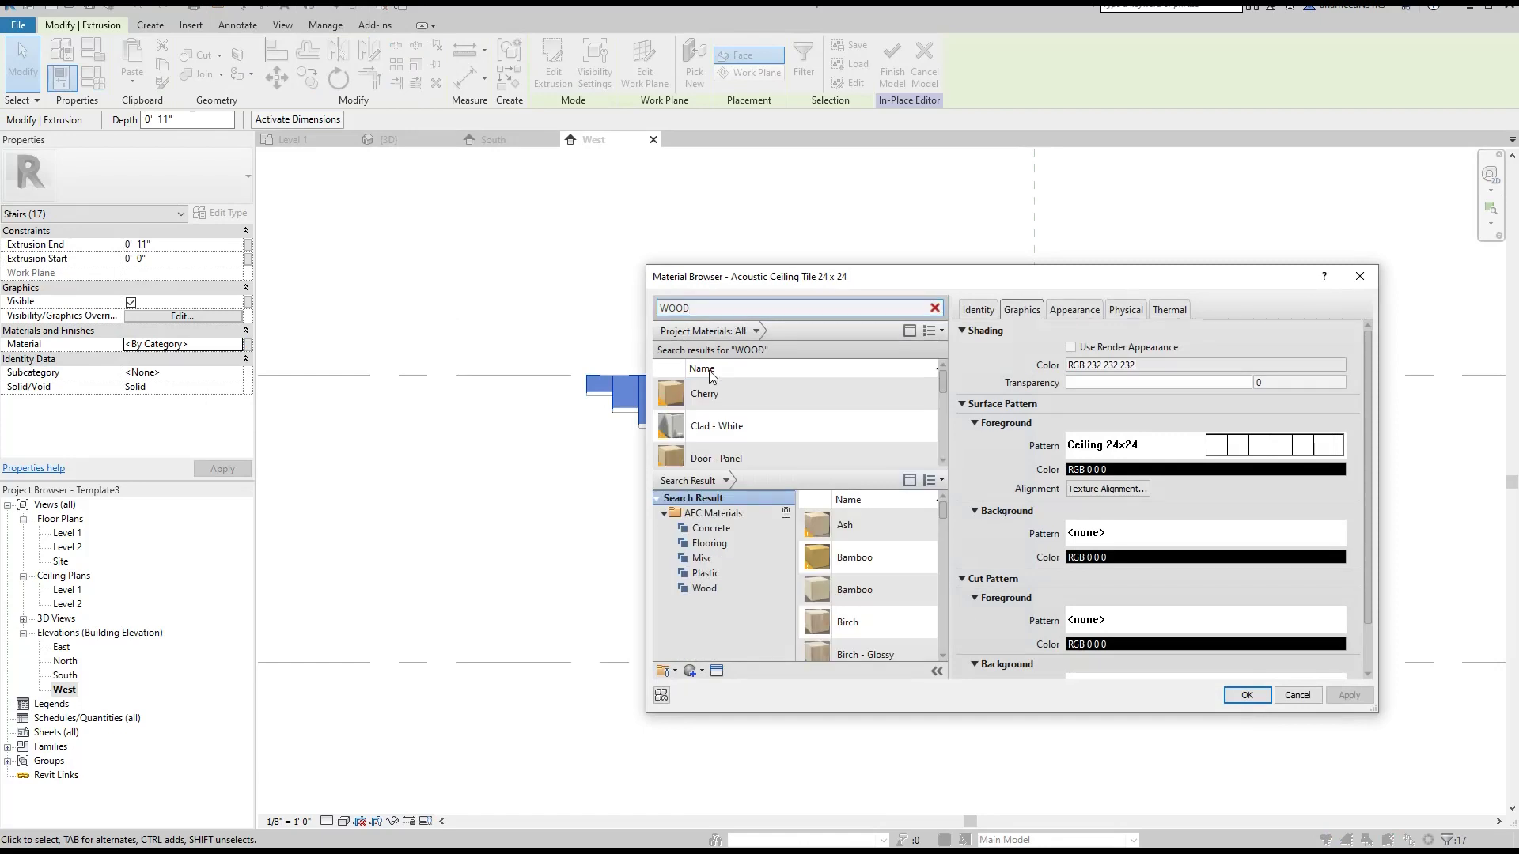
double_click(720, 395)
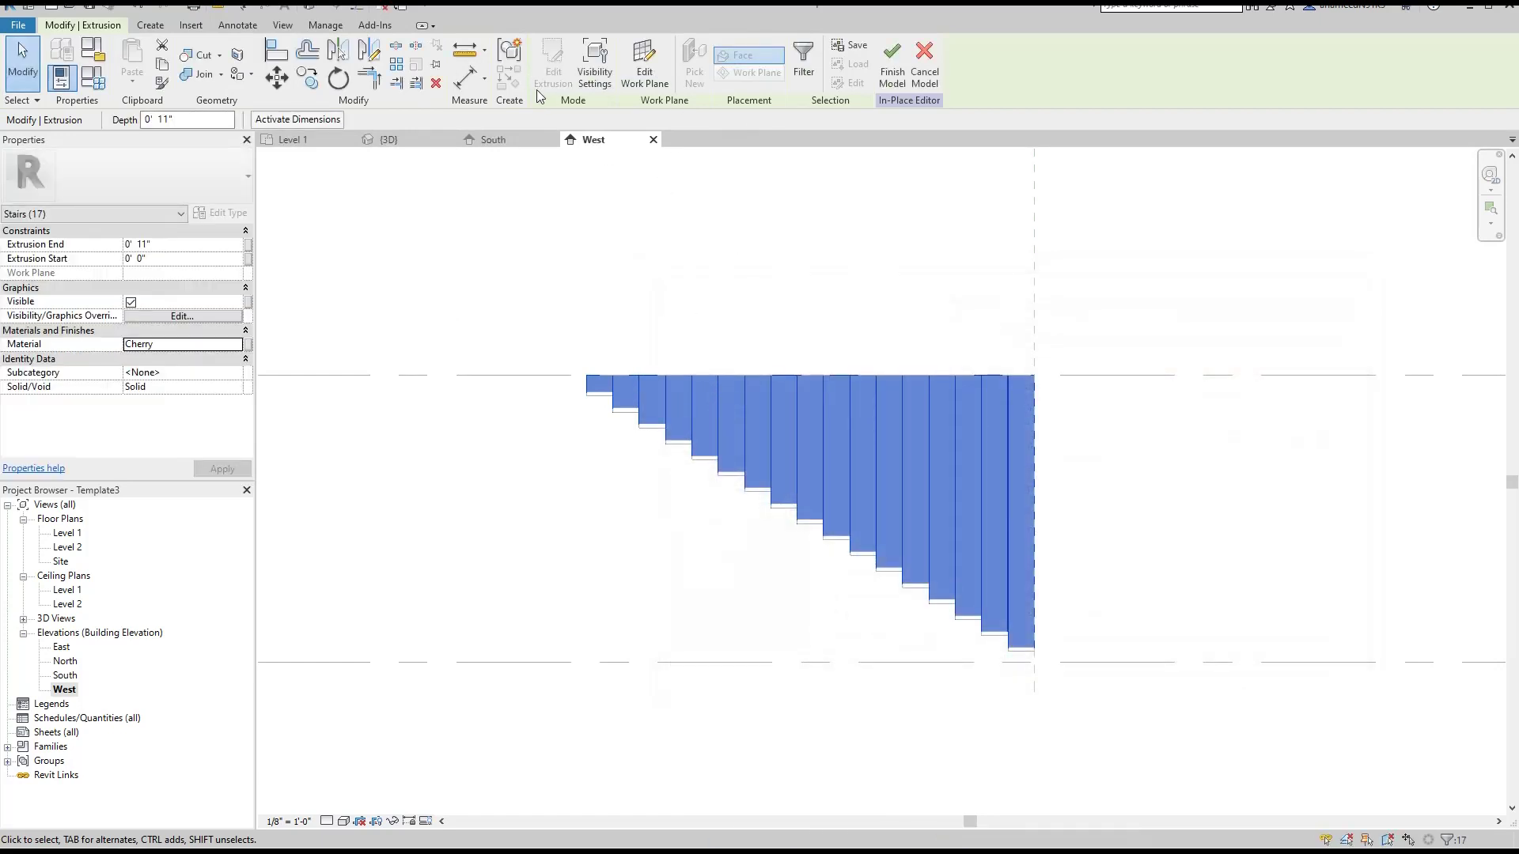
- Check the cherry-toned fins in 3D and click Finish Model
click(413, 139)
middle_drag(985, 542, 877, 563)
scroll(876, 563, up, 2)
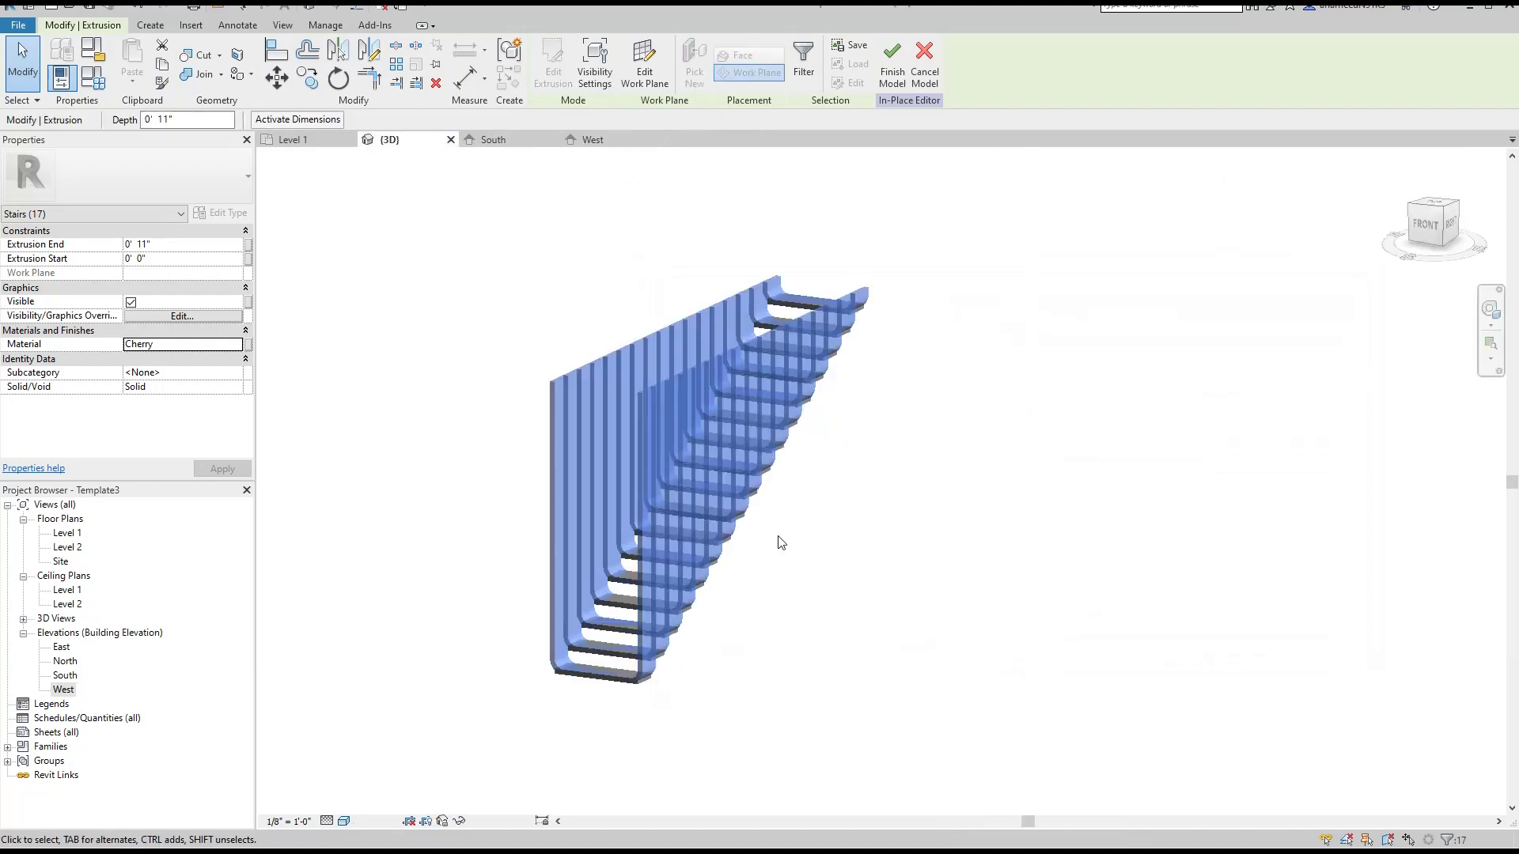
click(841, 566)
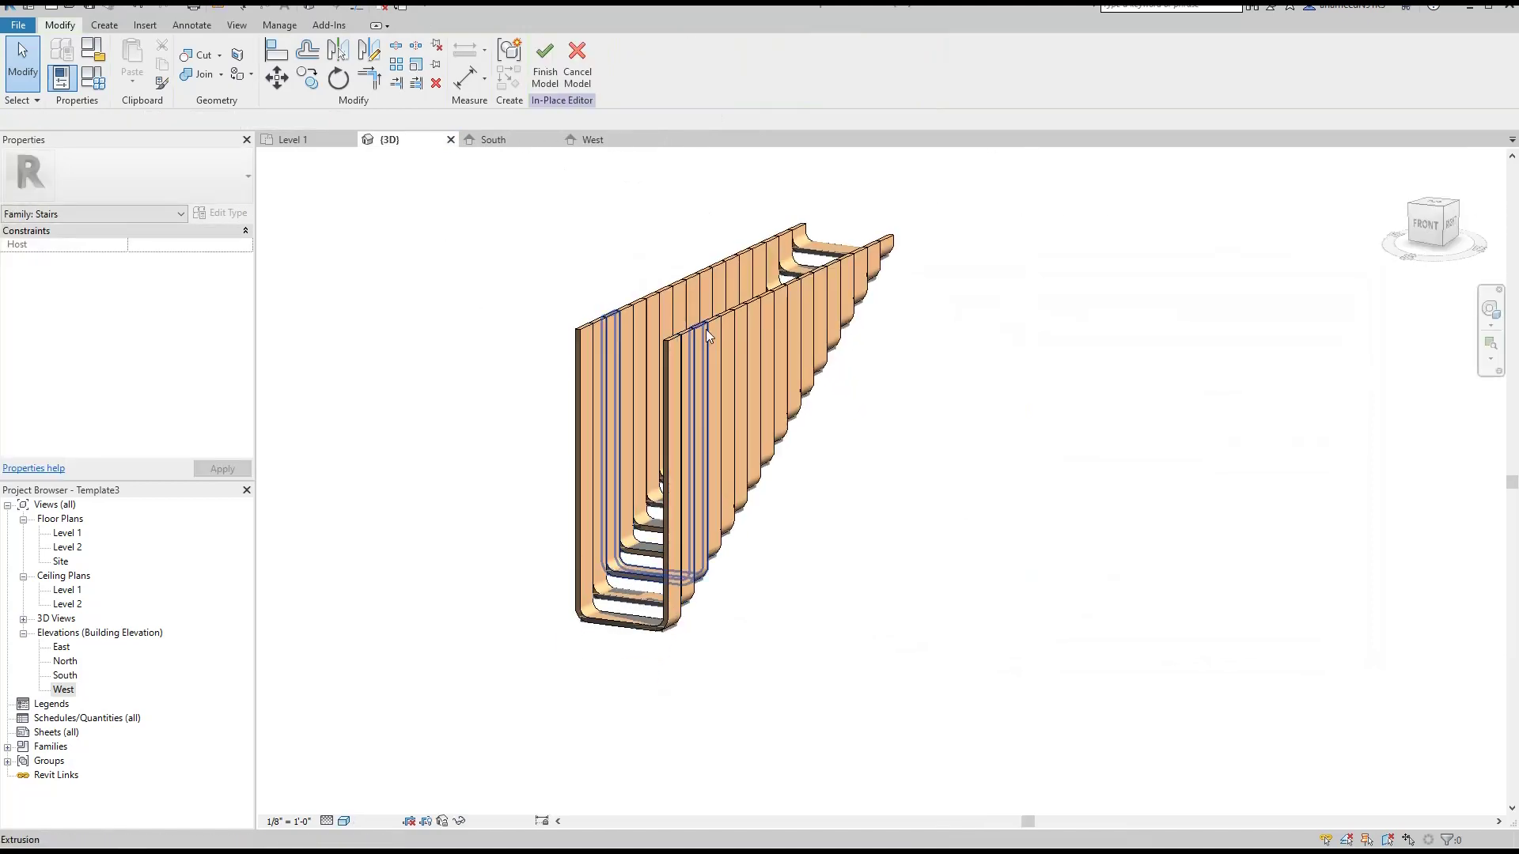
scroll(752, 460, down, 1)
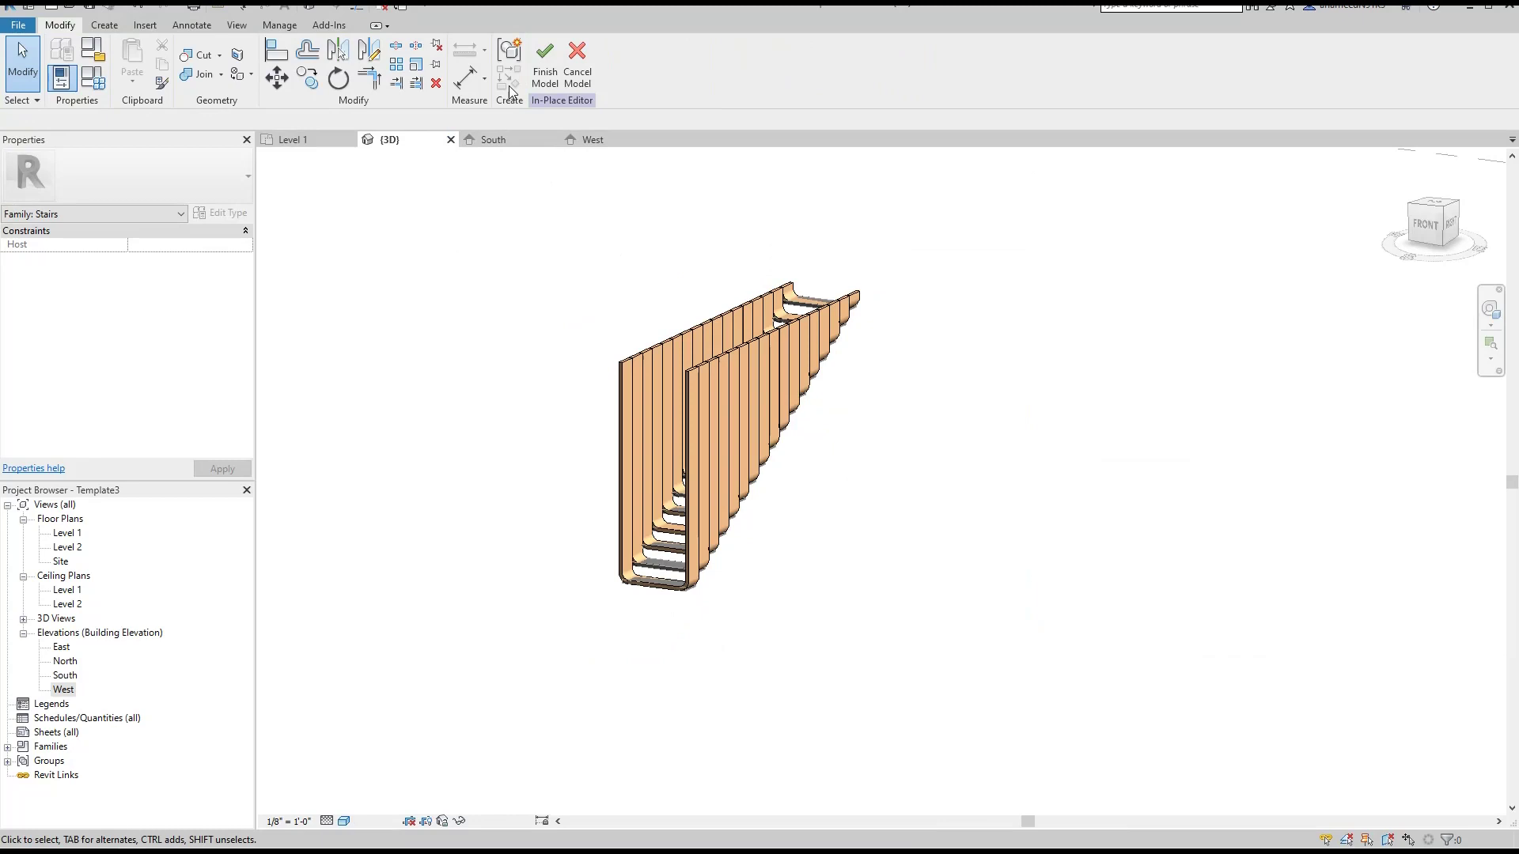
click(546, 72)
- Zoom in and select the finished stair to inspect it up close
scroll(749, 680, up, 2)
scroll(691, 637, up, 2)
scroll(650, 583, up, 2)
scroll(757, 593, up, 1)
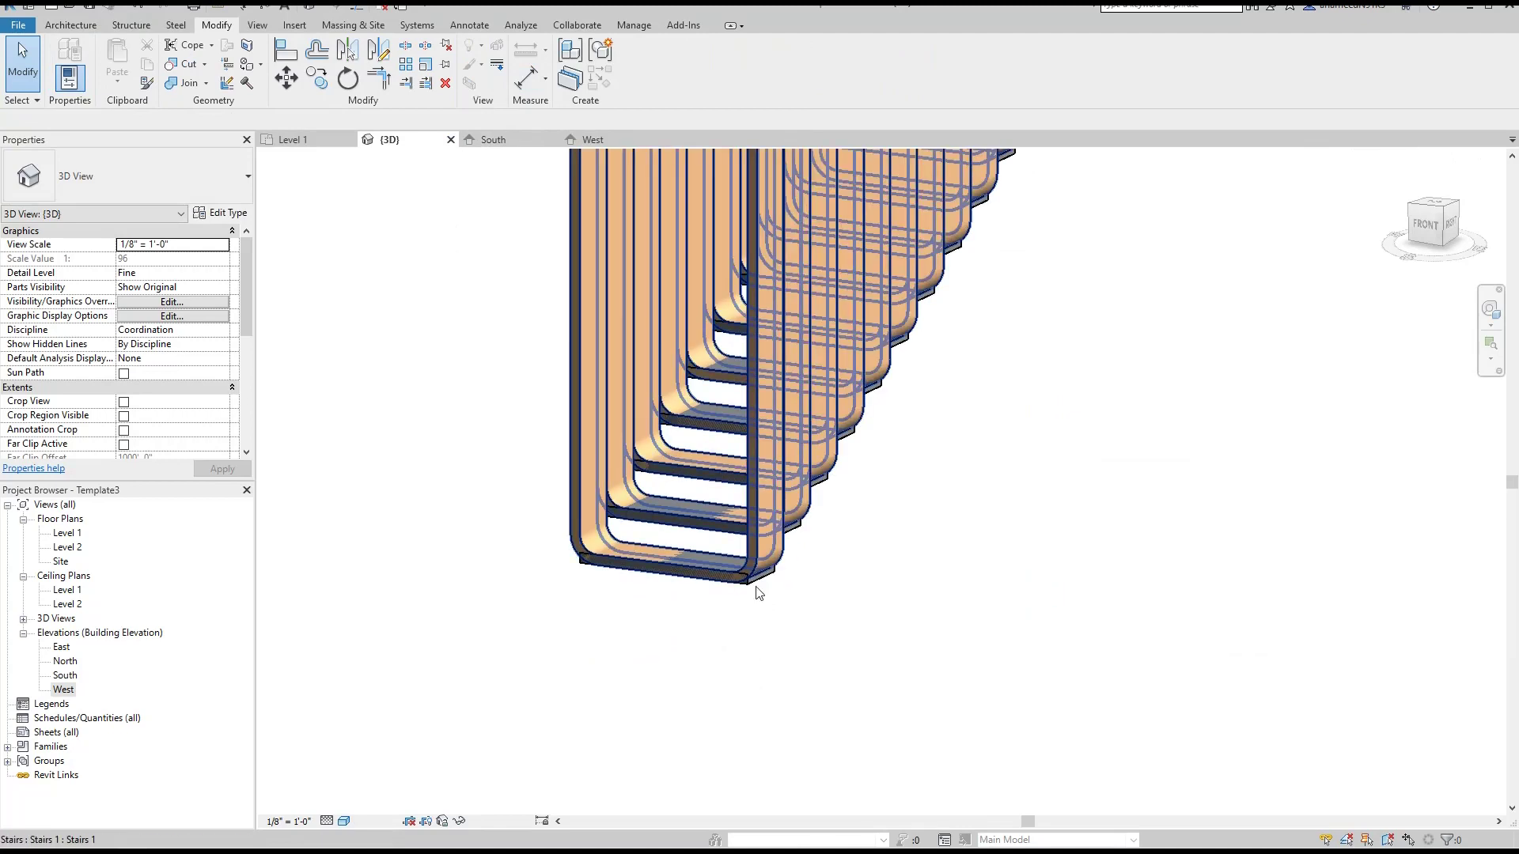
scroll(757, 594, up, 2)
scroll(756, 589, up, 2)
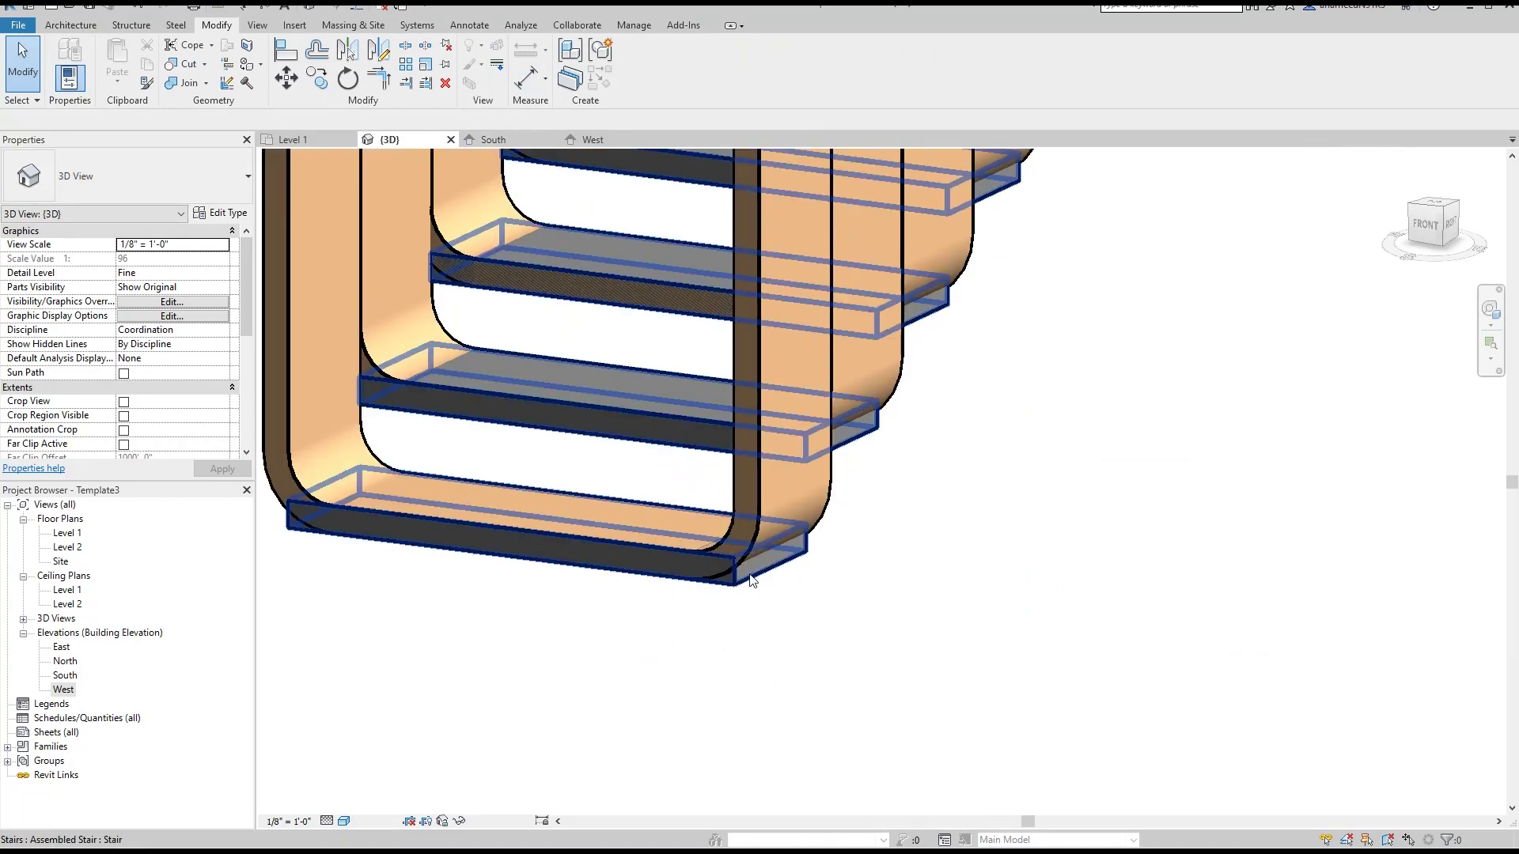
click(750, 580)
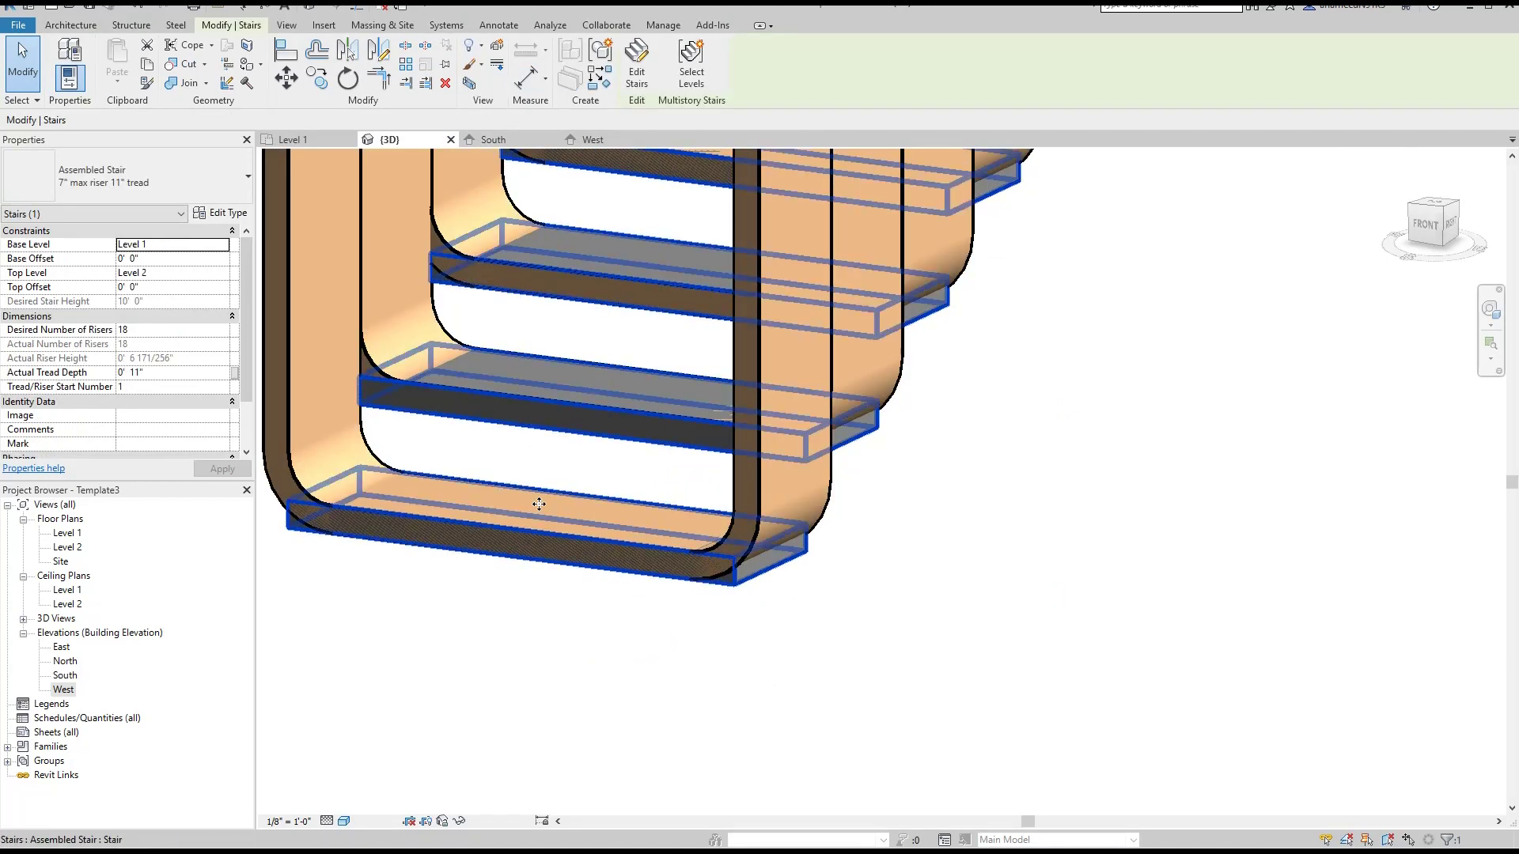
scroll(782, 568, down, 5)
scroll(782, 568, down, 2)
click(833, 581)
- Orbit the stair to a near-front view and open the Level 2 floor plan
shift+middle_drag(833, 582, 838, 475)
click(1491, 325)
click(1376, 411)
mouse_move(1104, 407)
mouse_down()
mouse_move(1247, 383)
mouse_move(1143, 400)
mouse_move(1147, 434)
mouse_up()
key(Escape)
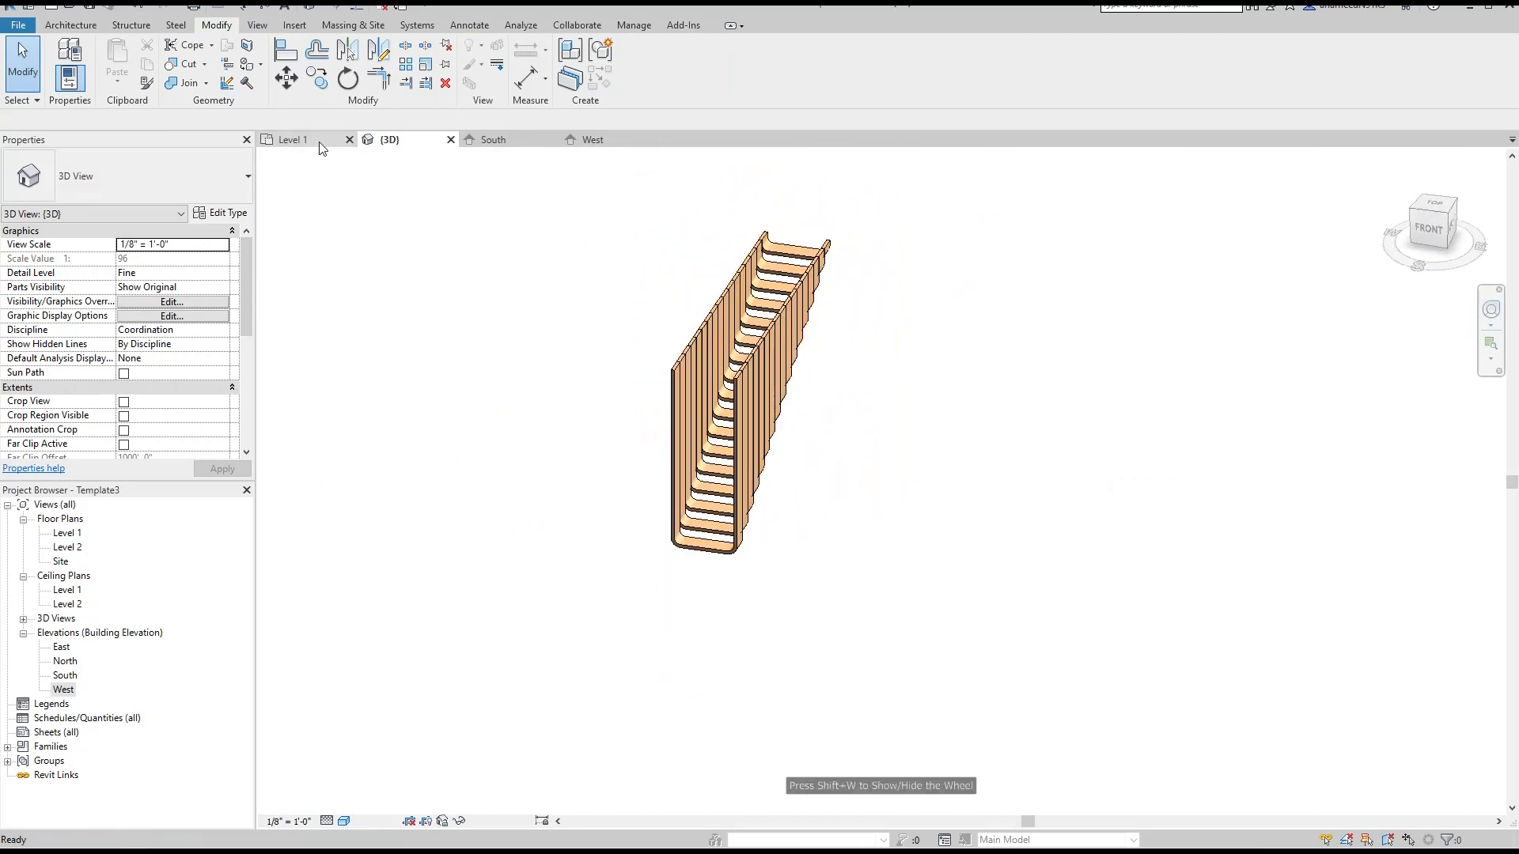
double_click(63, 549)
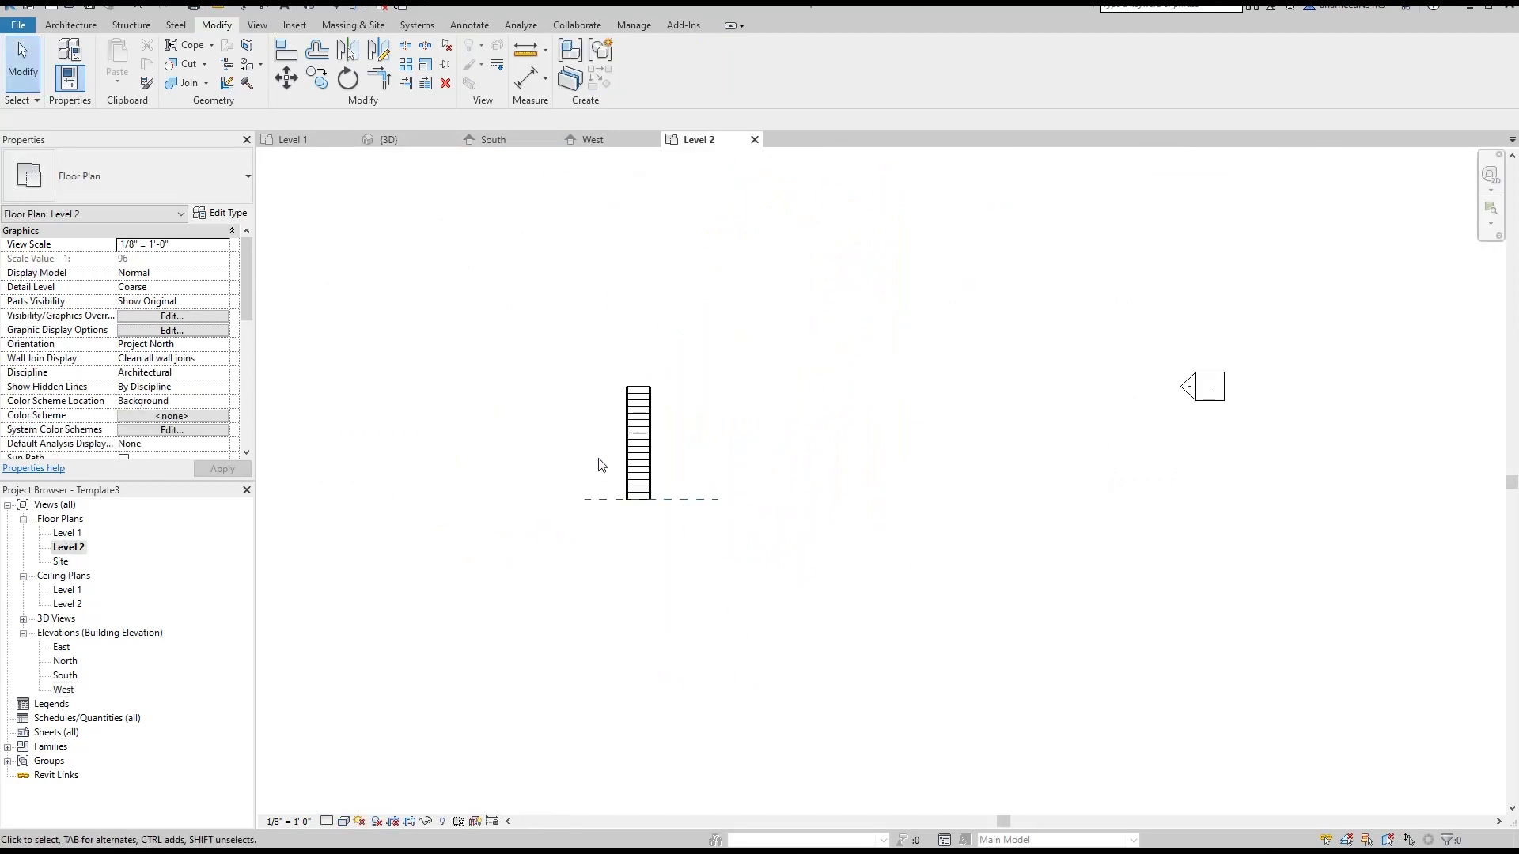
- Sketch a rectangular Level 2 floor with a rectangular opening around the stair, and finish it
scroll(597, 431, up, 1)
click(53, 29)
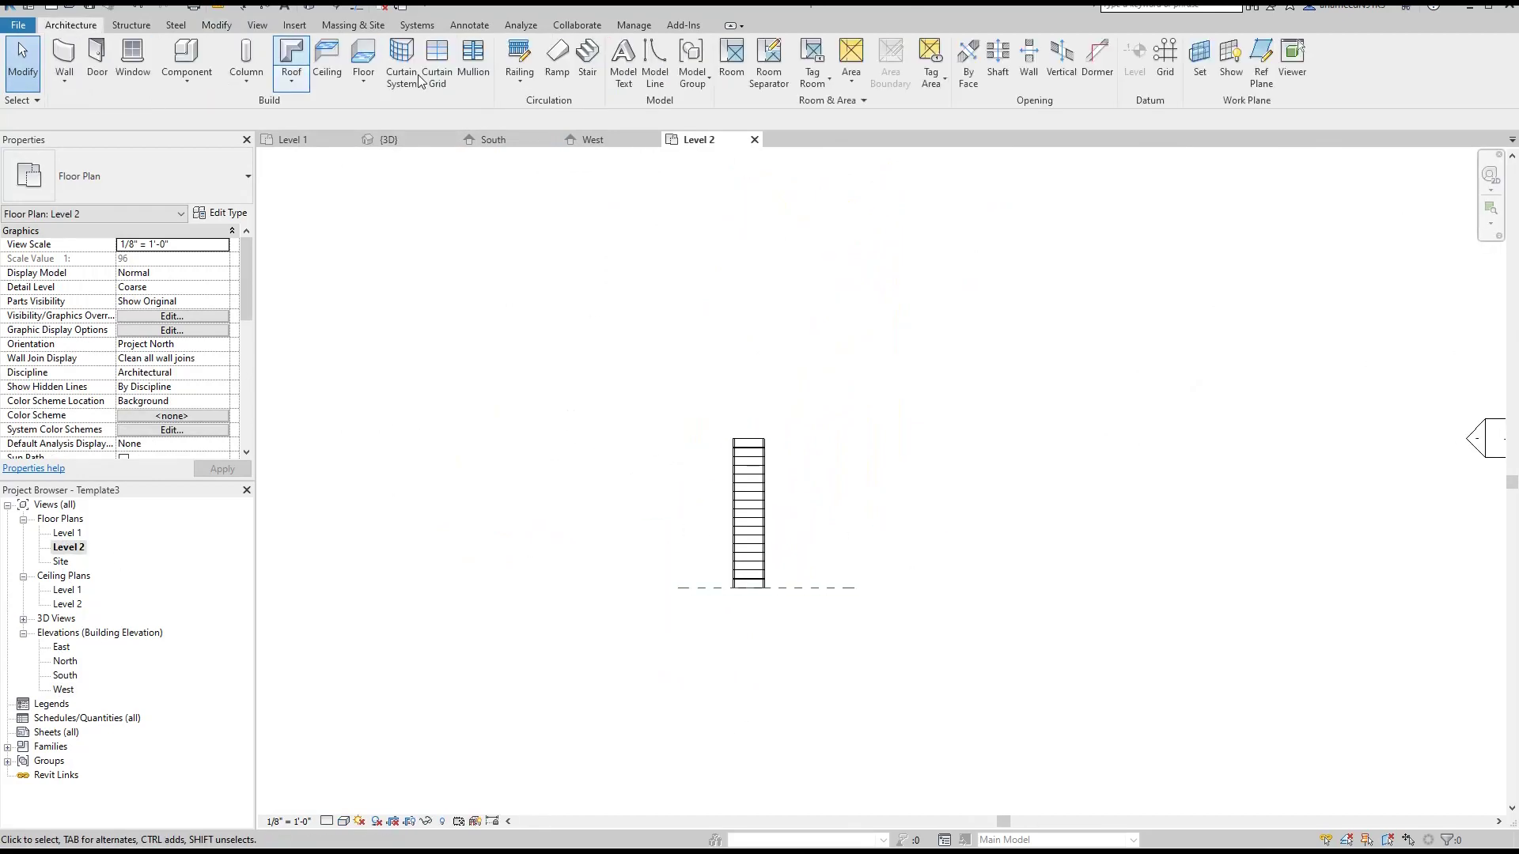
click(364, 59)
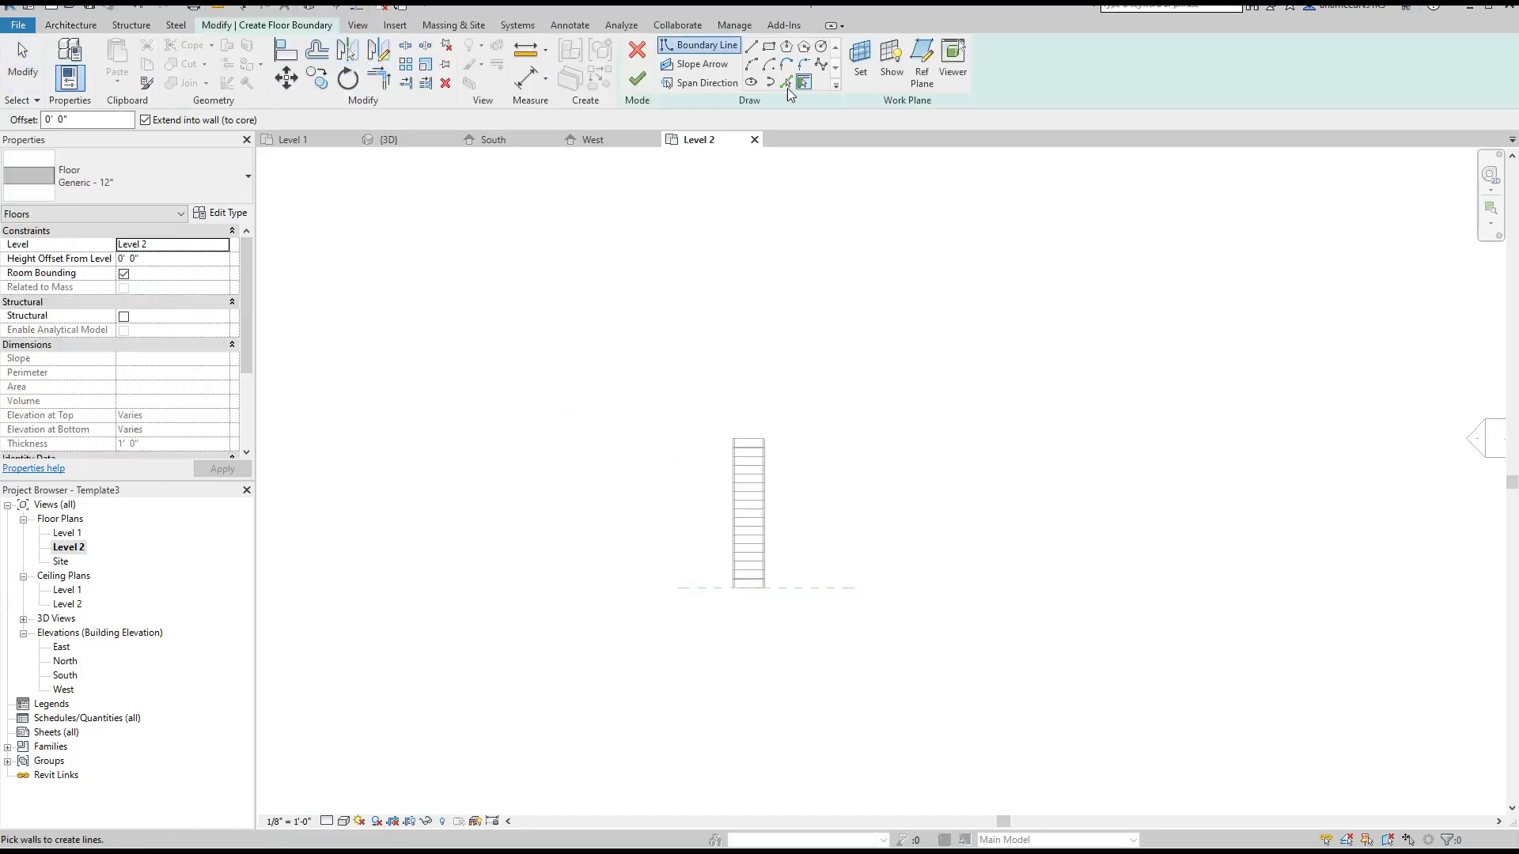
click(769, 47)
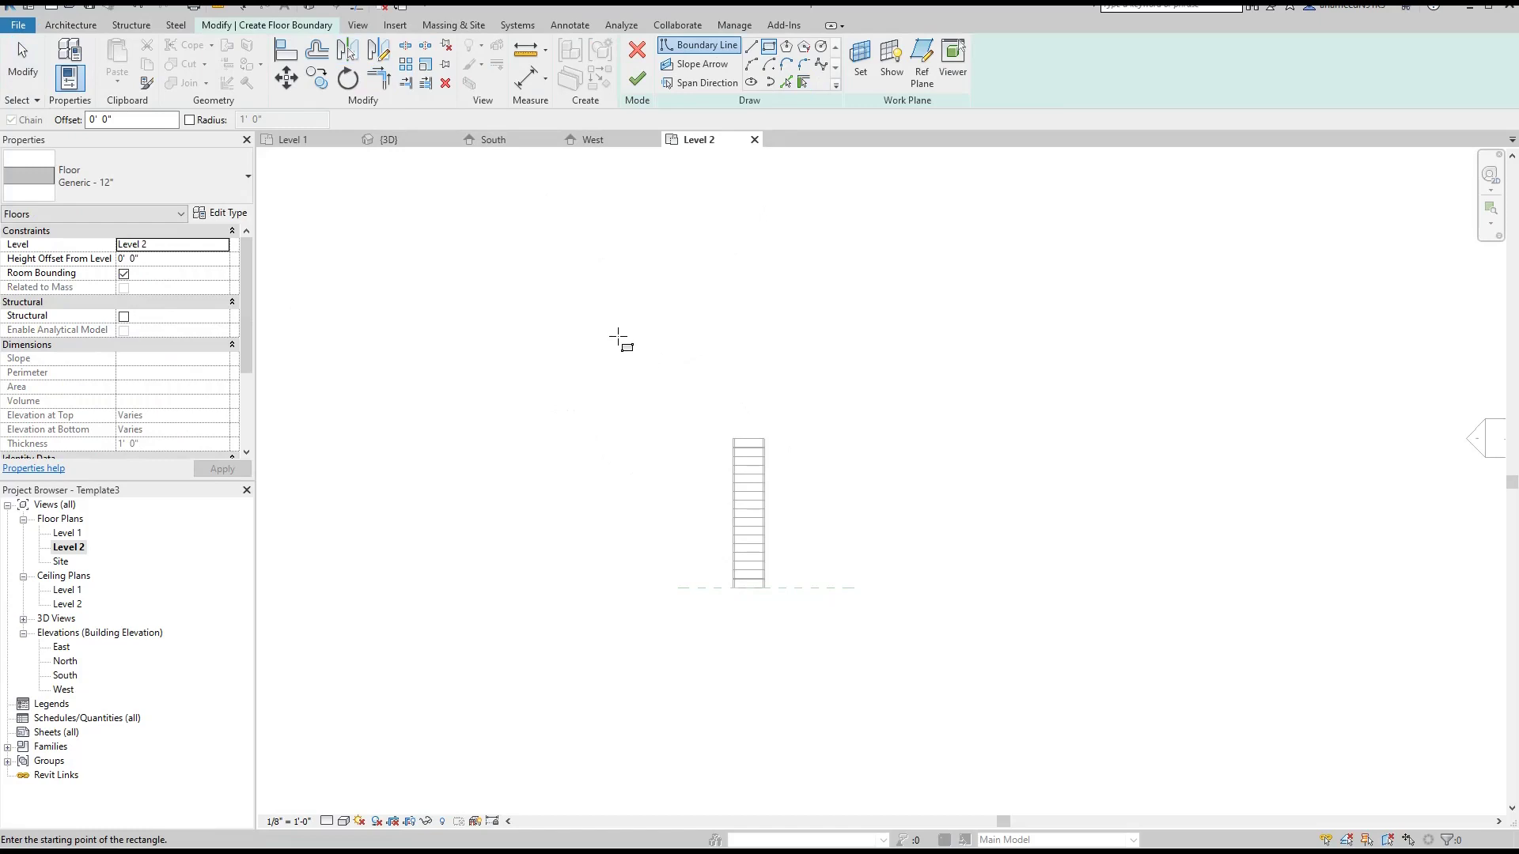
click(916, 653)
scroll(762, 541, up, 3)
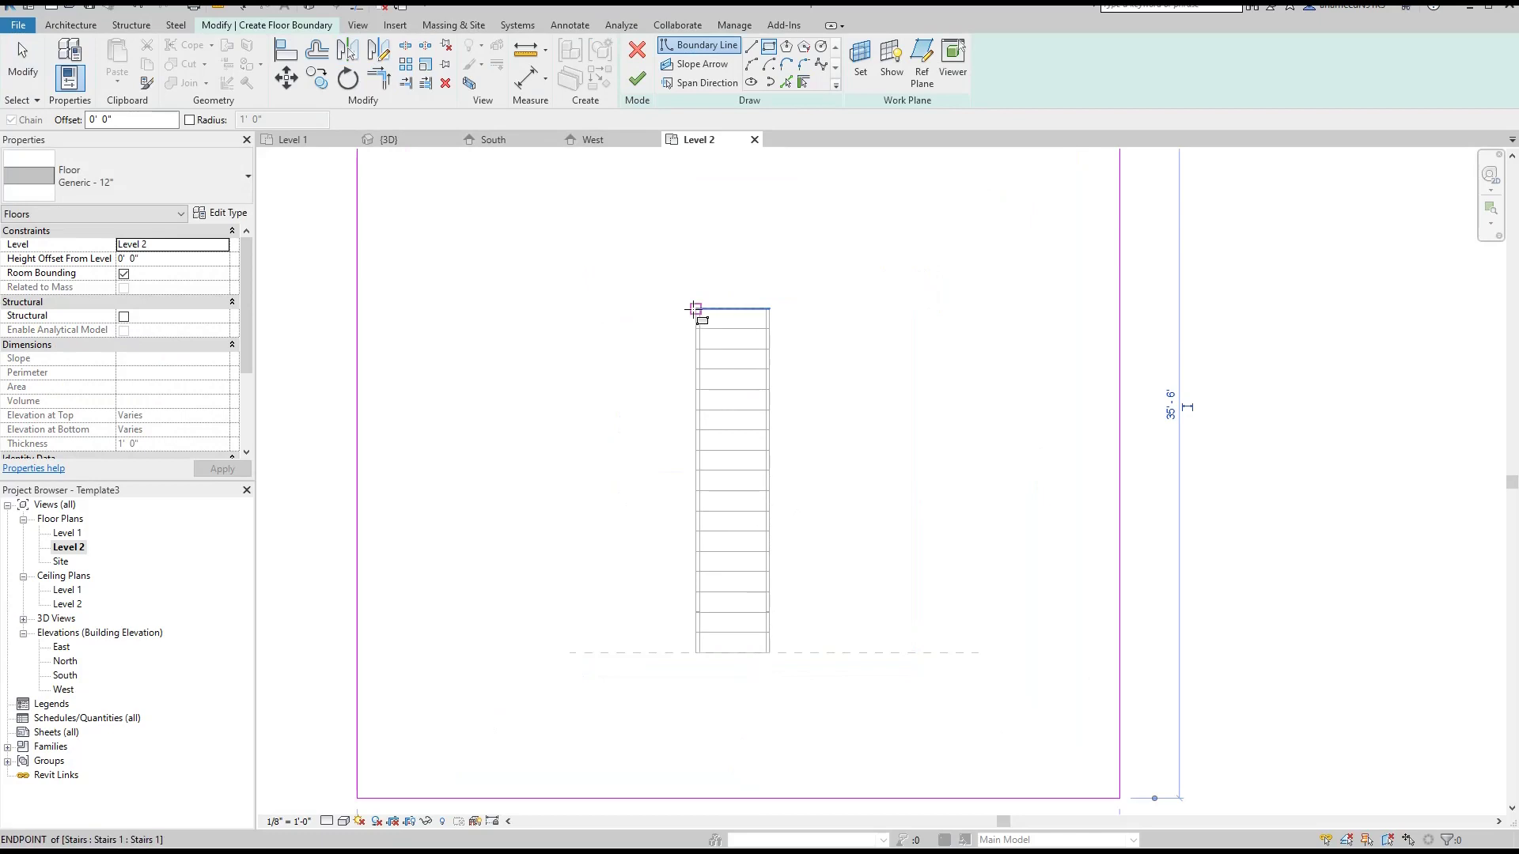
click(694, 308)
click(769, 653)
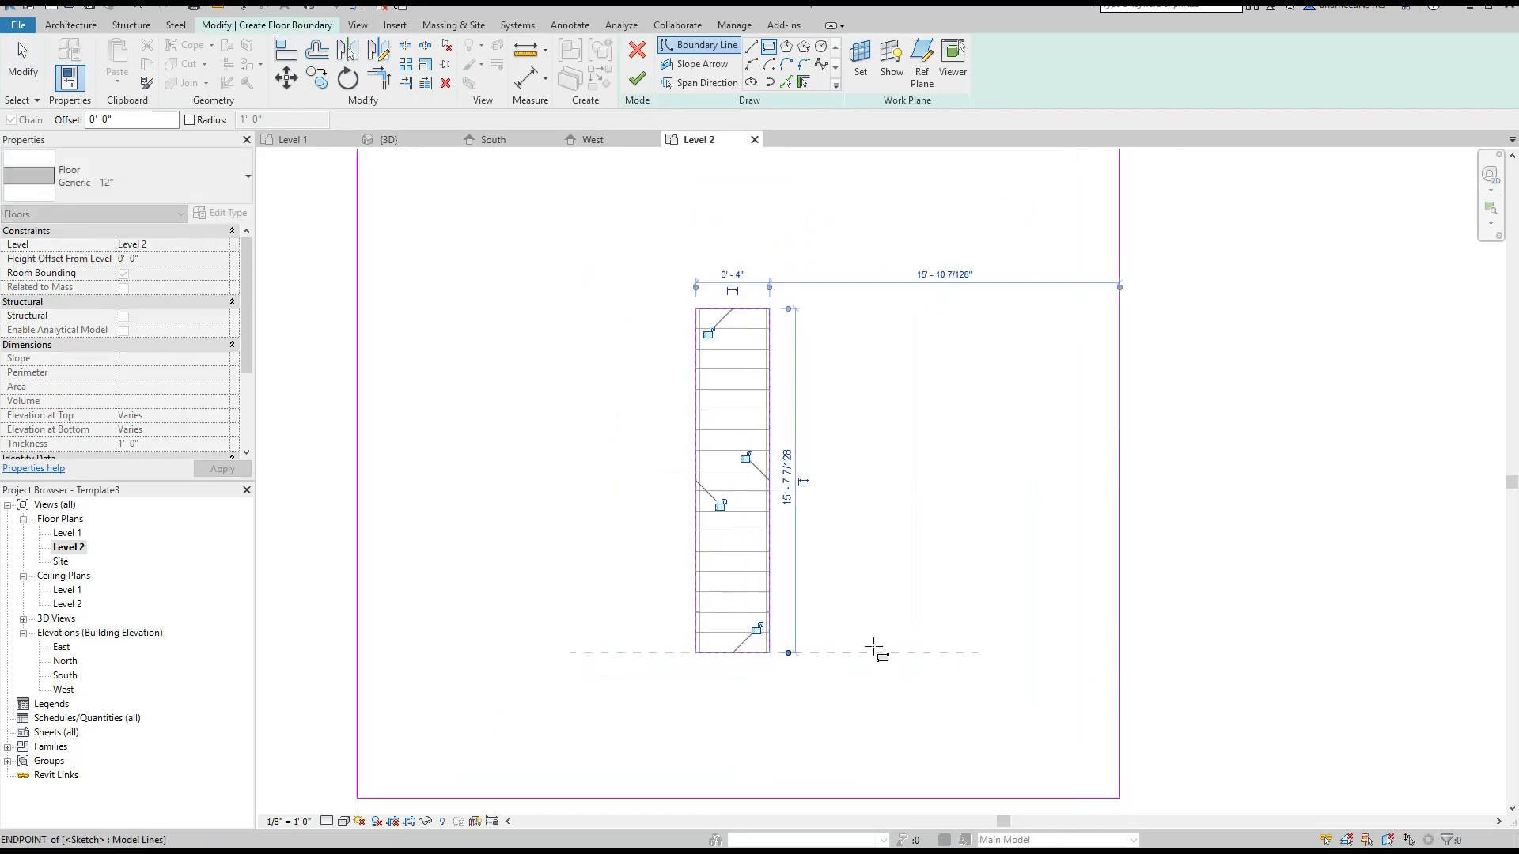
scroll(845, 510, down, 2)
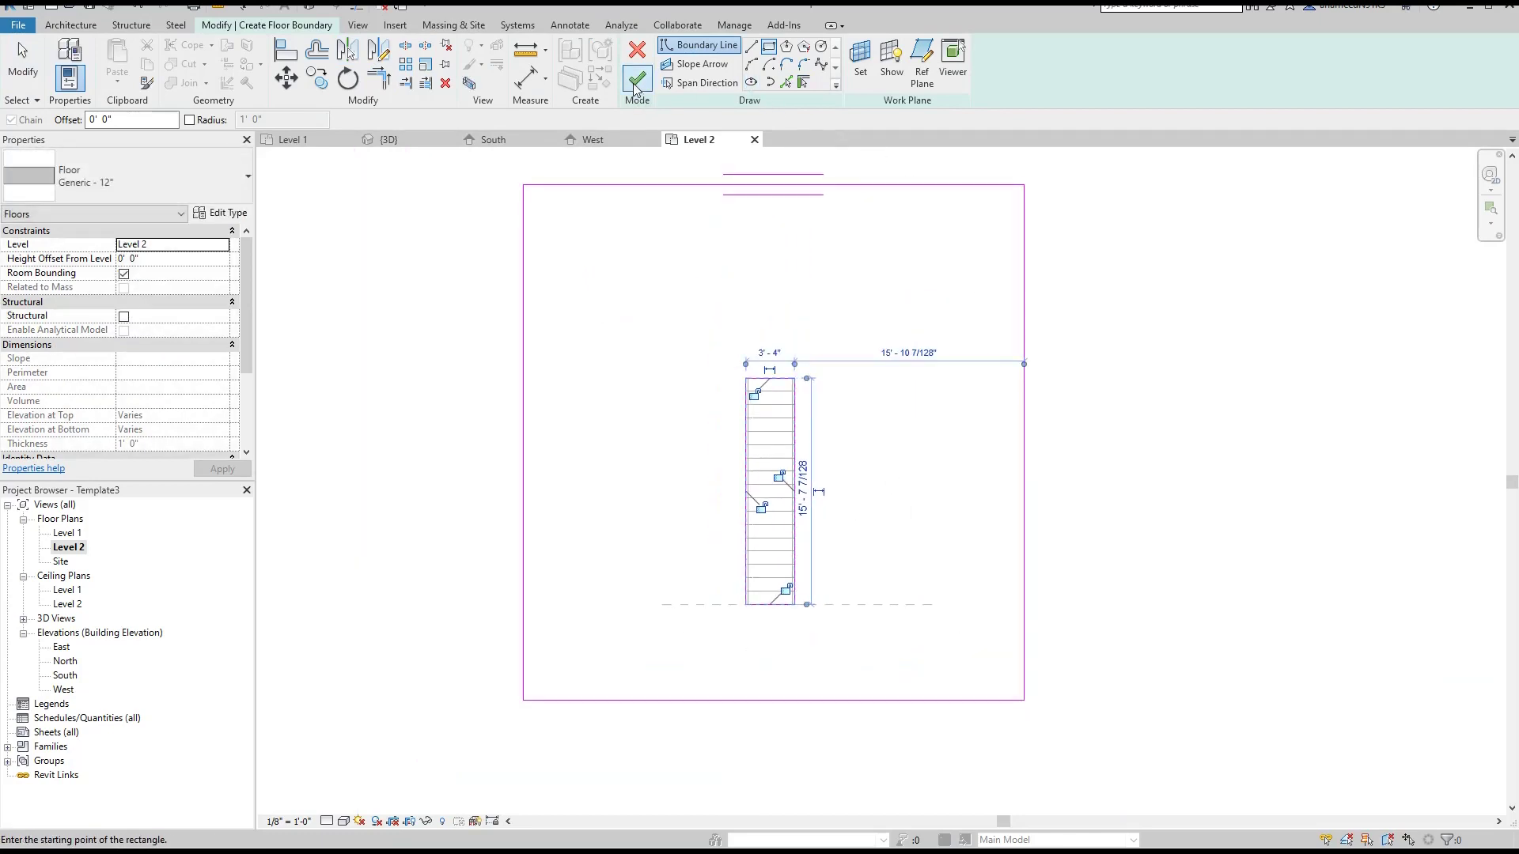
click(635, 82)
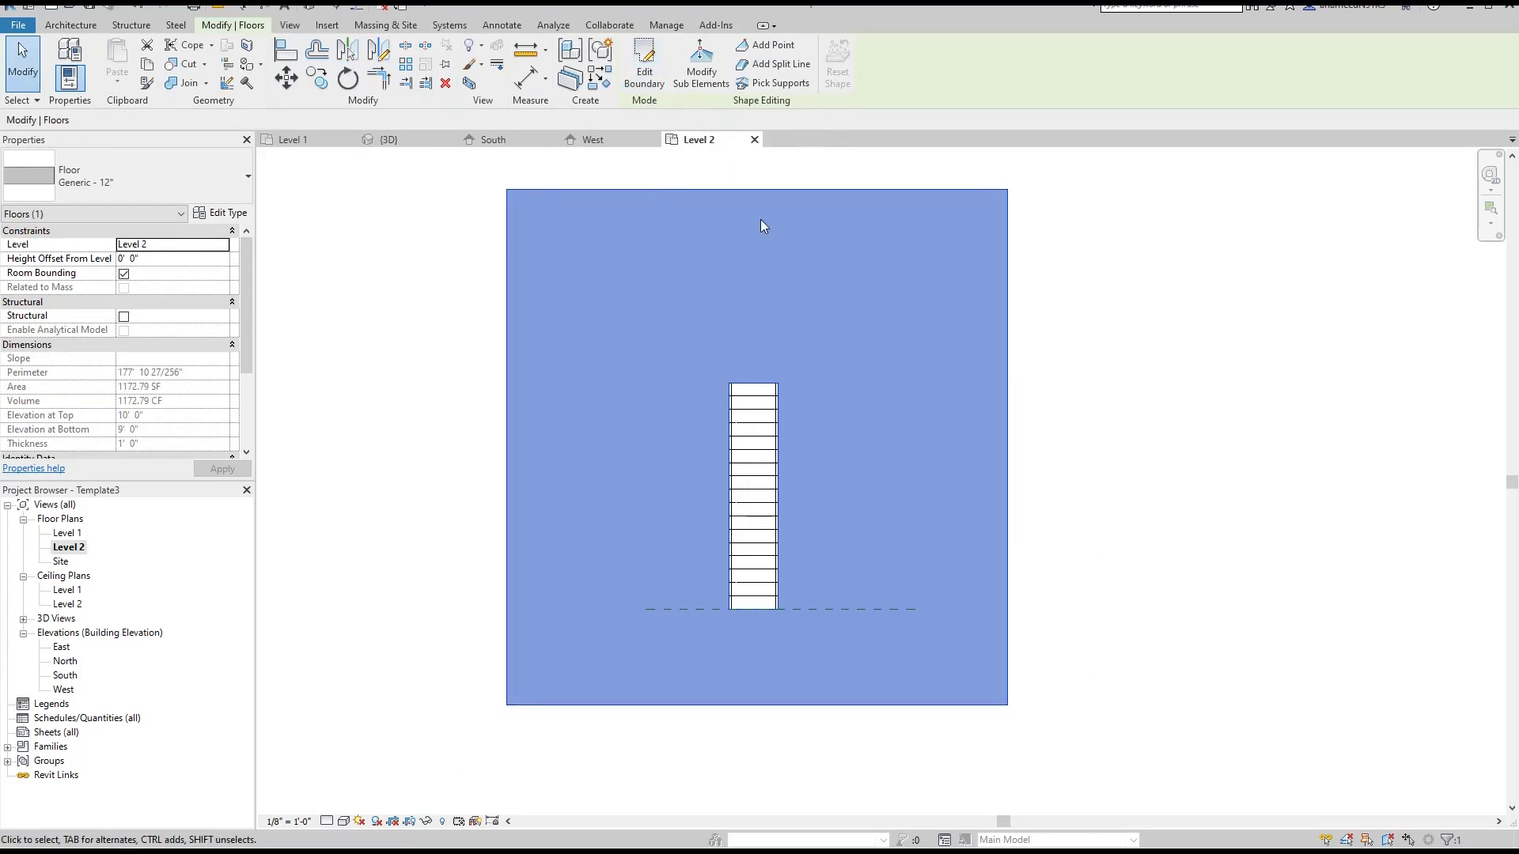
- Orbit the {3D} view to check the slab opening, then return to Level 2
click(398, 143)
click(1050, 576)
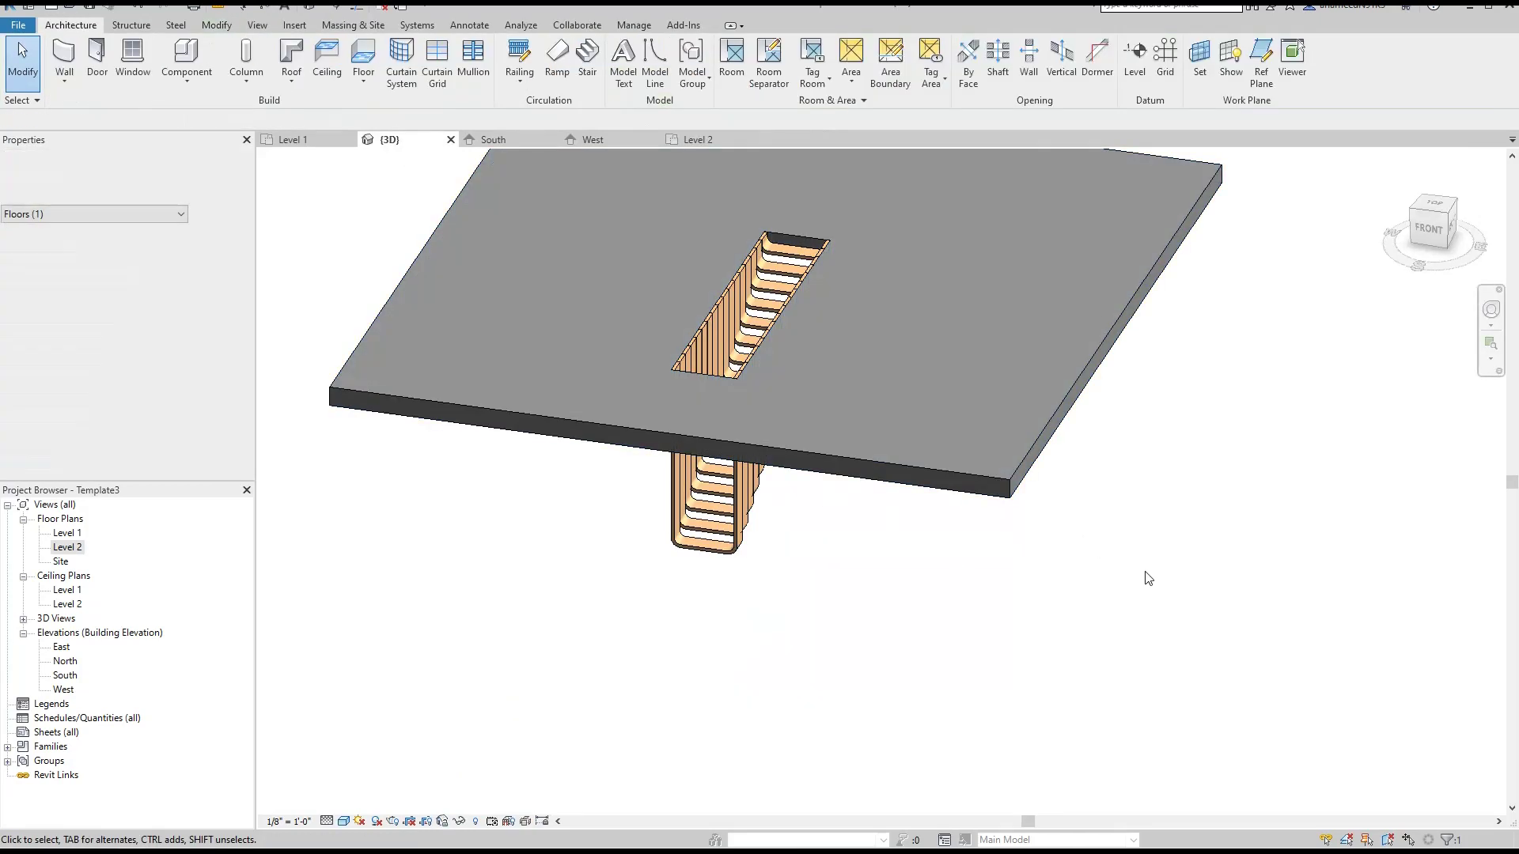
click(1490, 314)
mouse_move(1252, 518)
mouse_down()
mouse_move(819, 481)
mouse_move(1095, 539)
mouse_move(777, 418)
mouse_up()
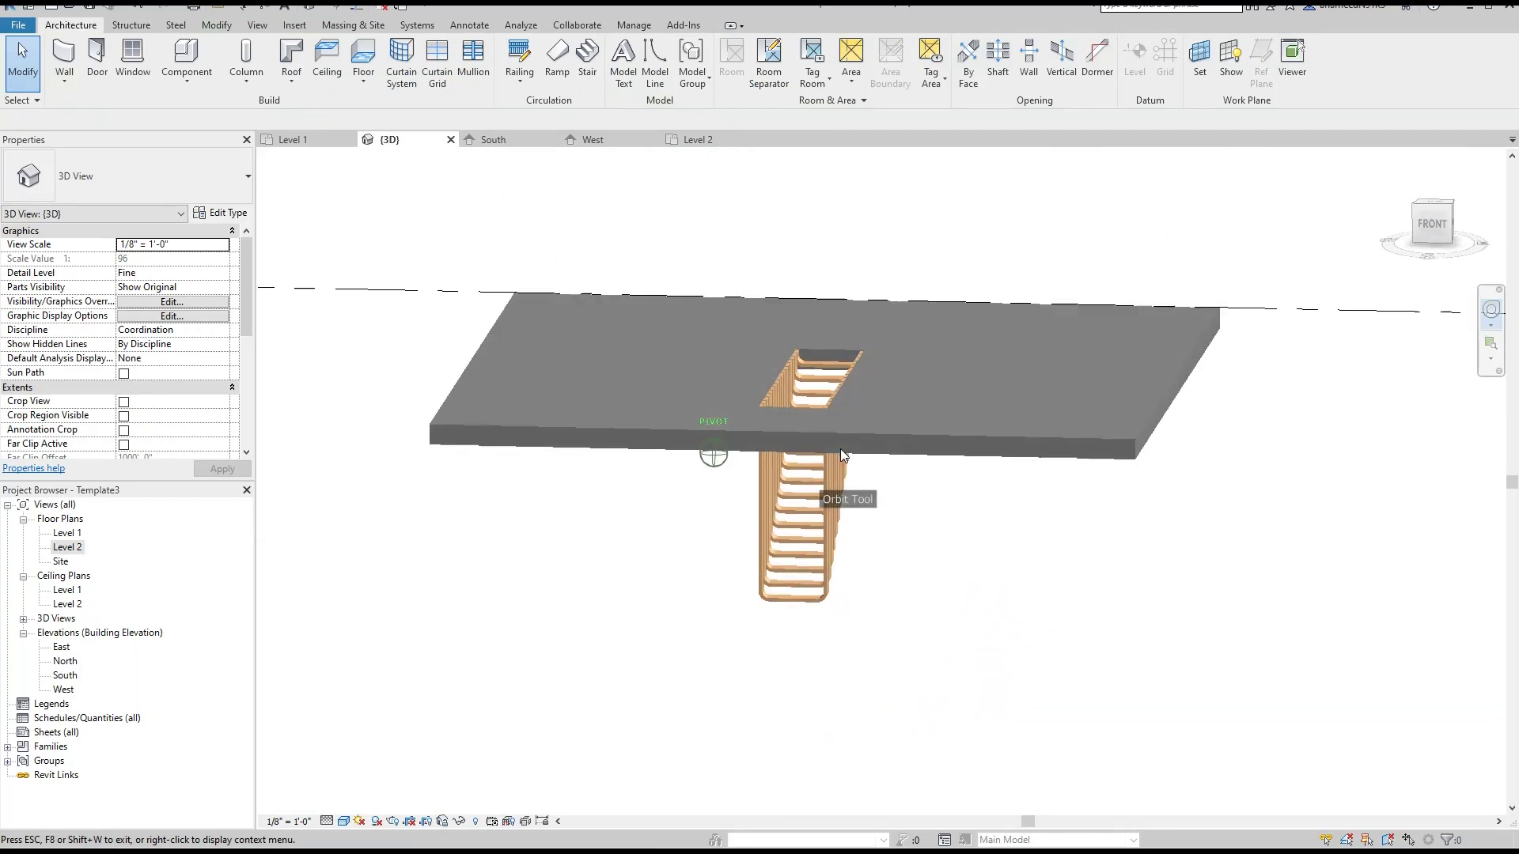
drag(777, 424, 1203, 339)
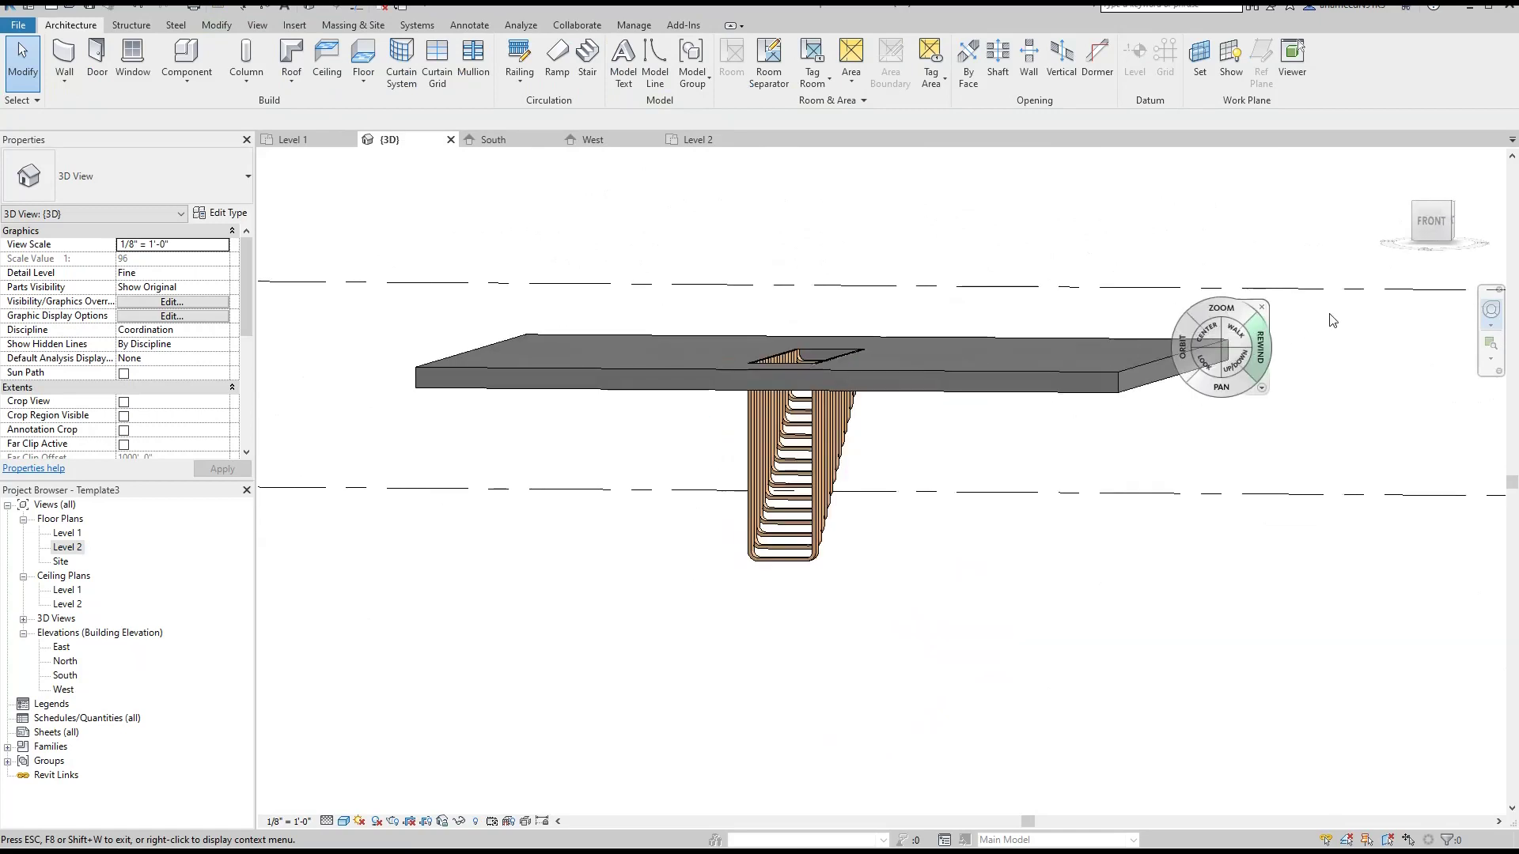
key(Escape)
click(707, 143)
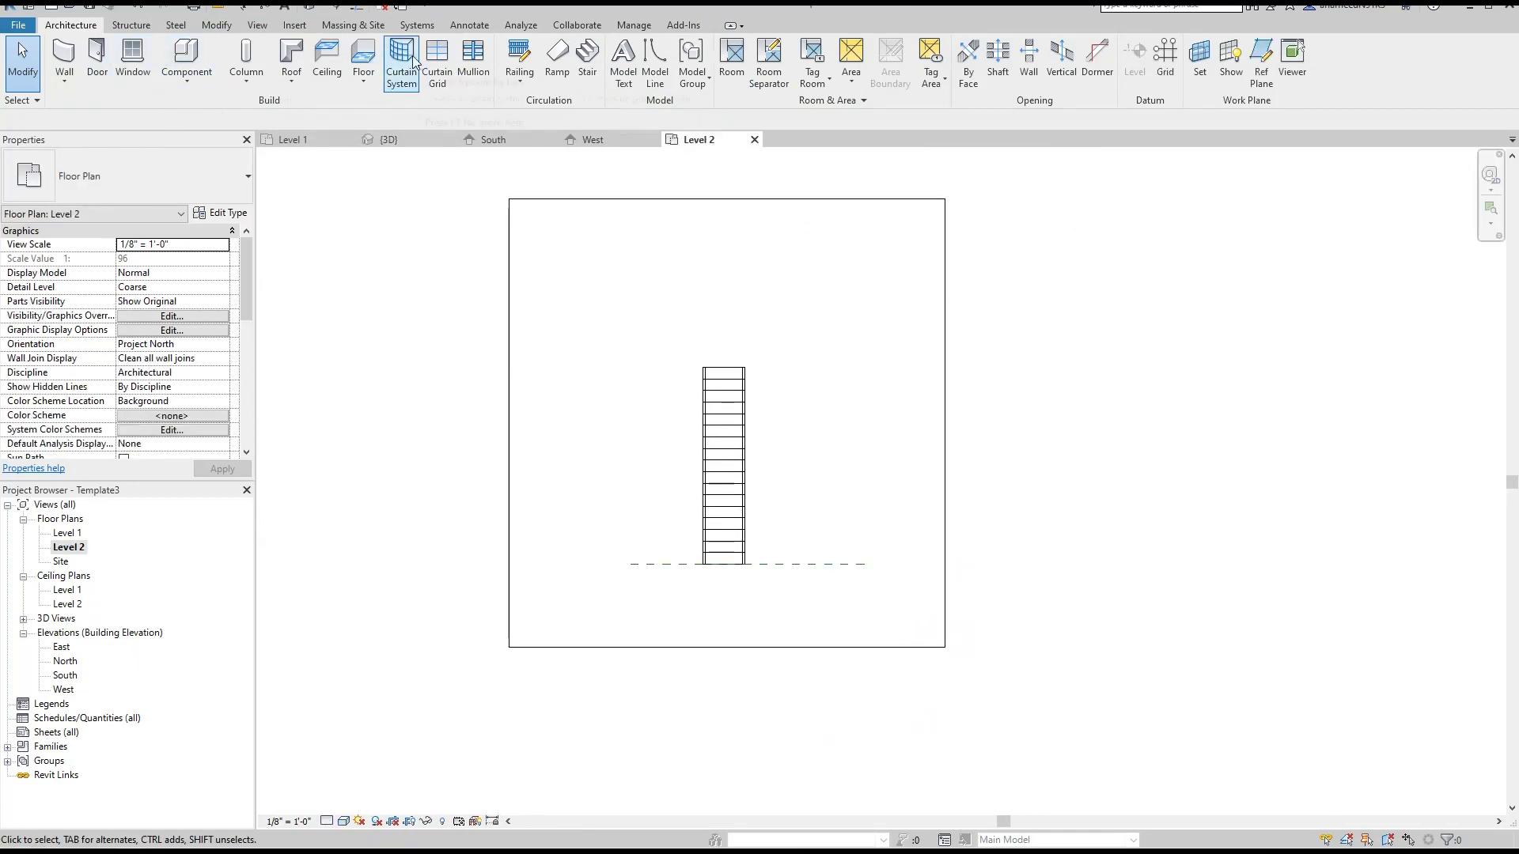
- Create a rectangular floor on Level 1 covering the same area under the stair
click(363, 55)
click(768, 46)
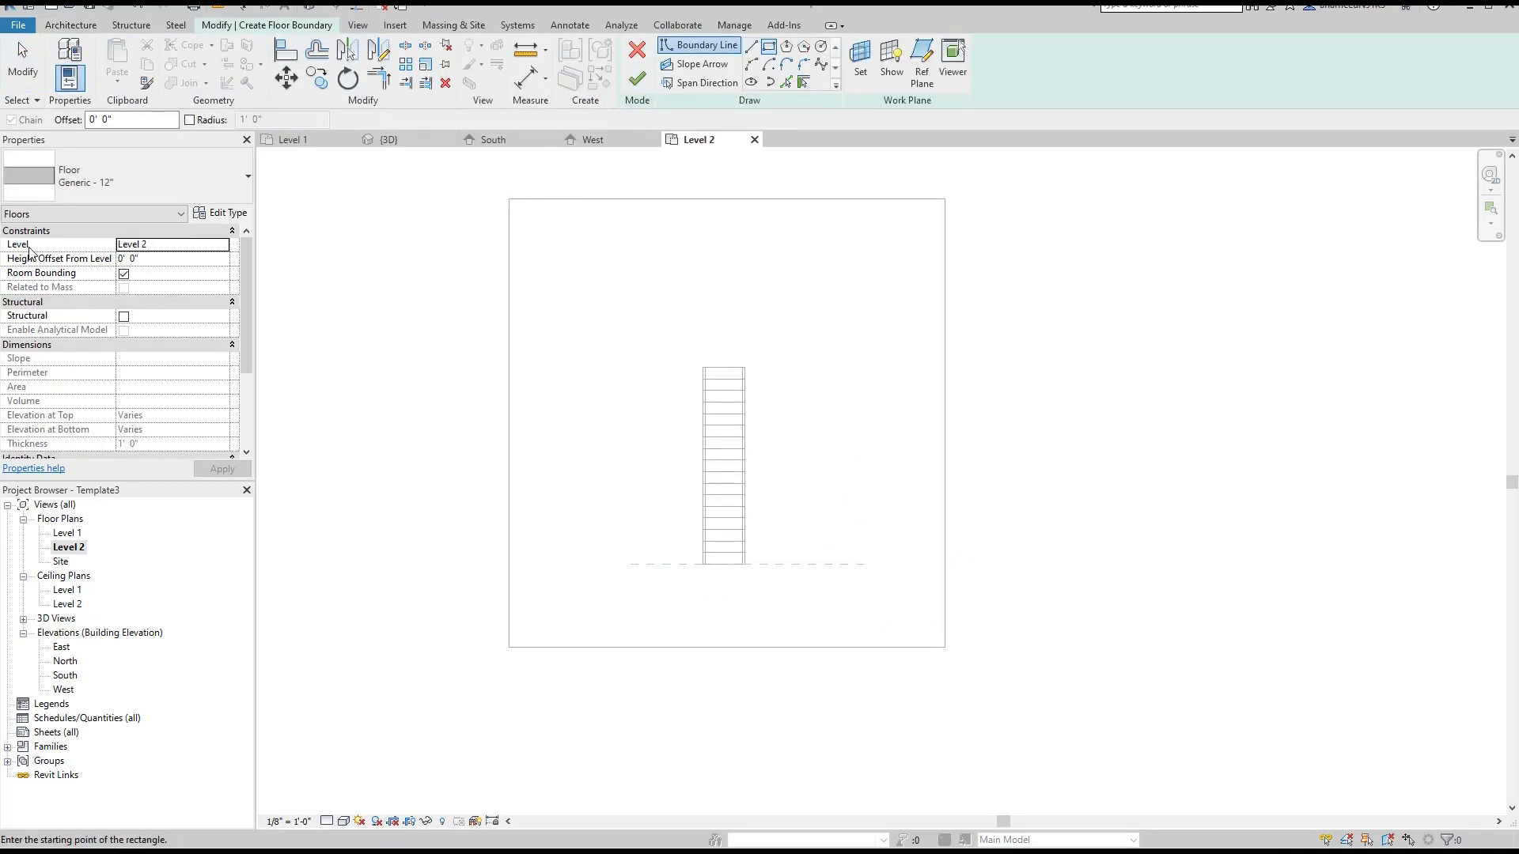
click(188, 253)
click(222, 244)
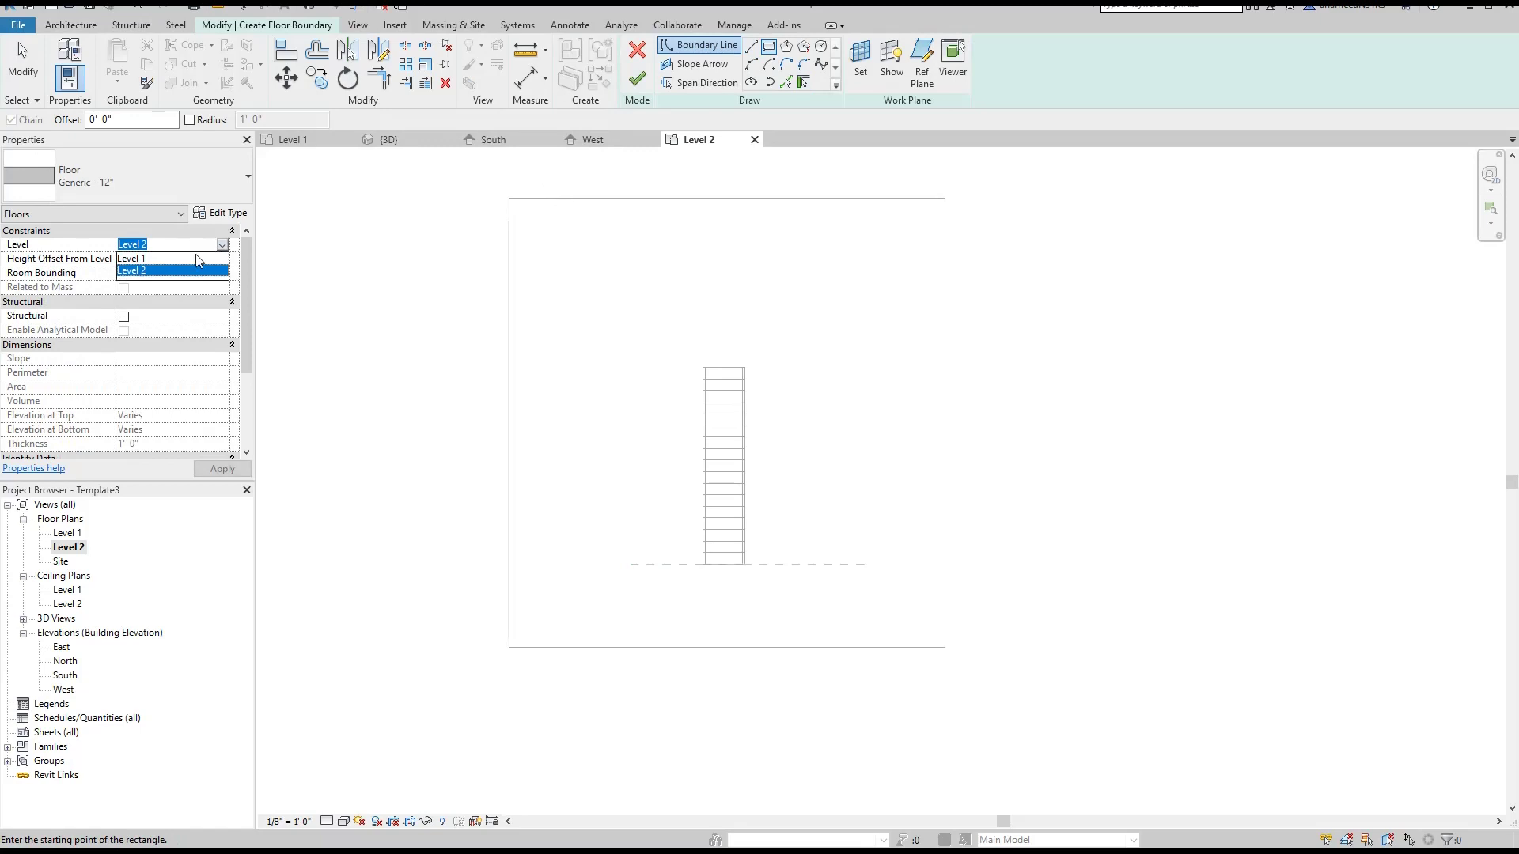
click(153, 259)
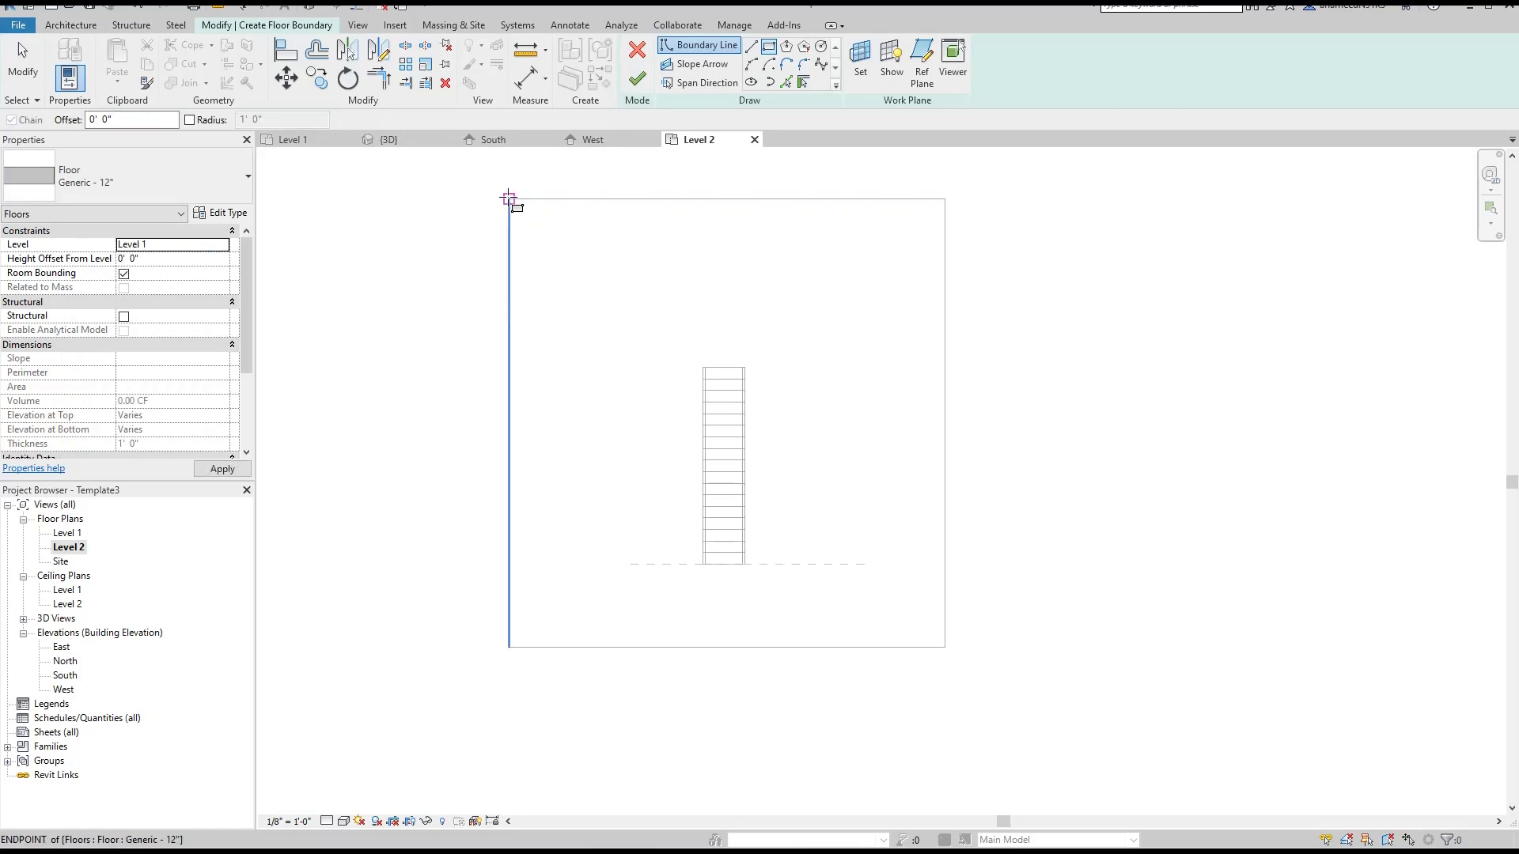
click(509, 199)
click(949, 649)
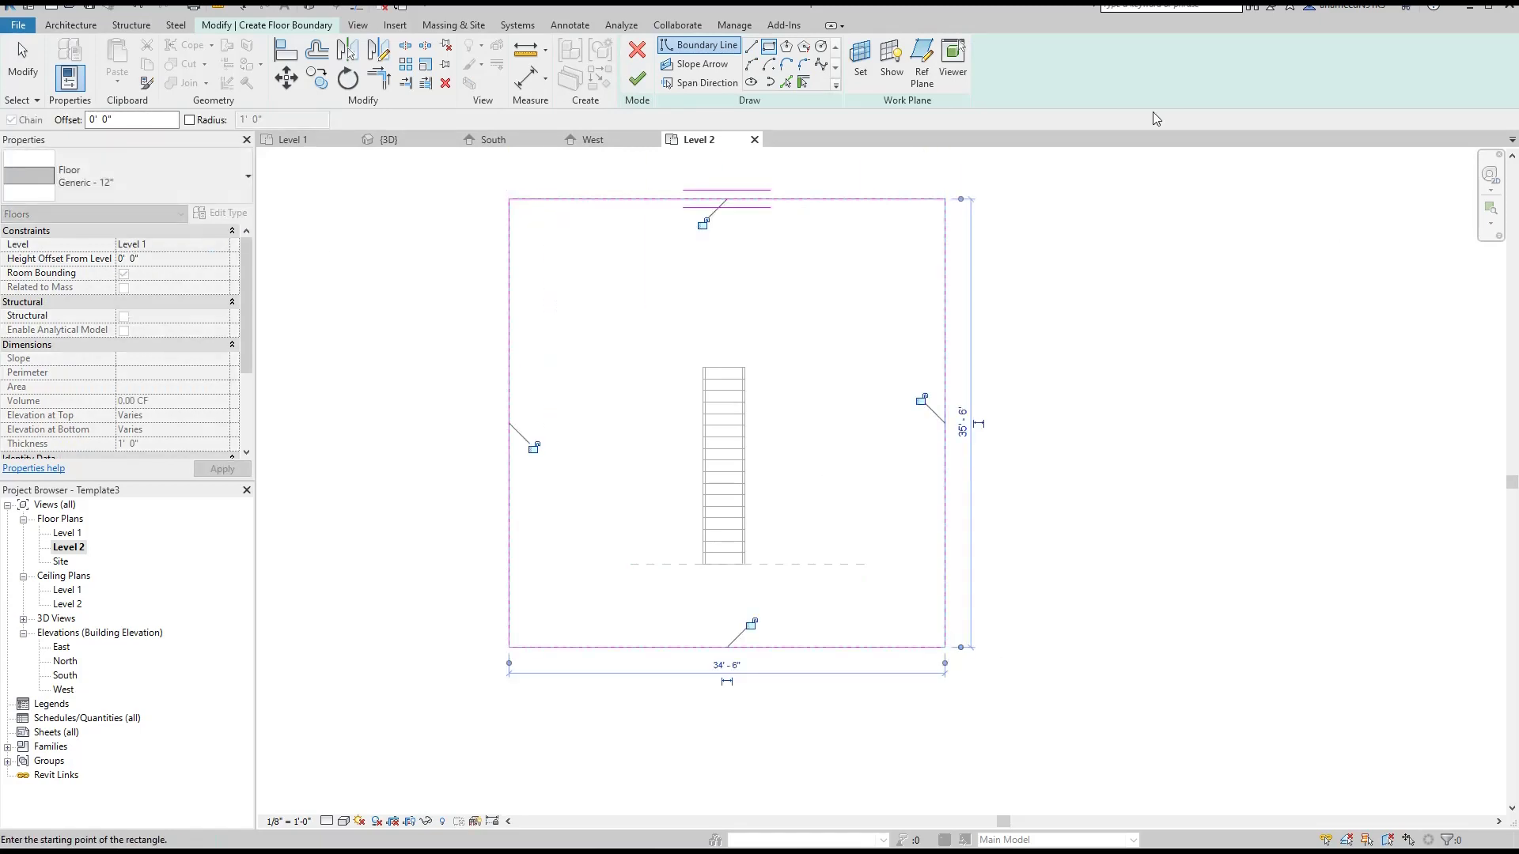
click(638, 80)
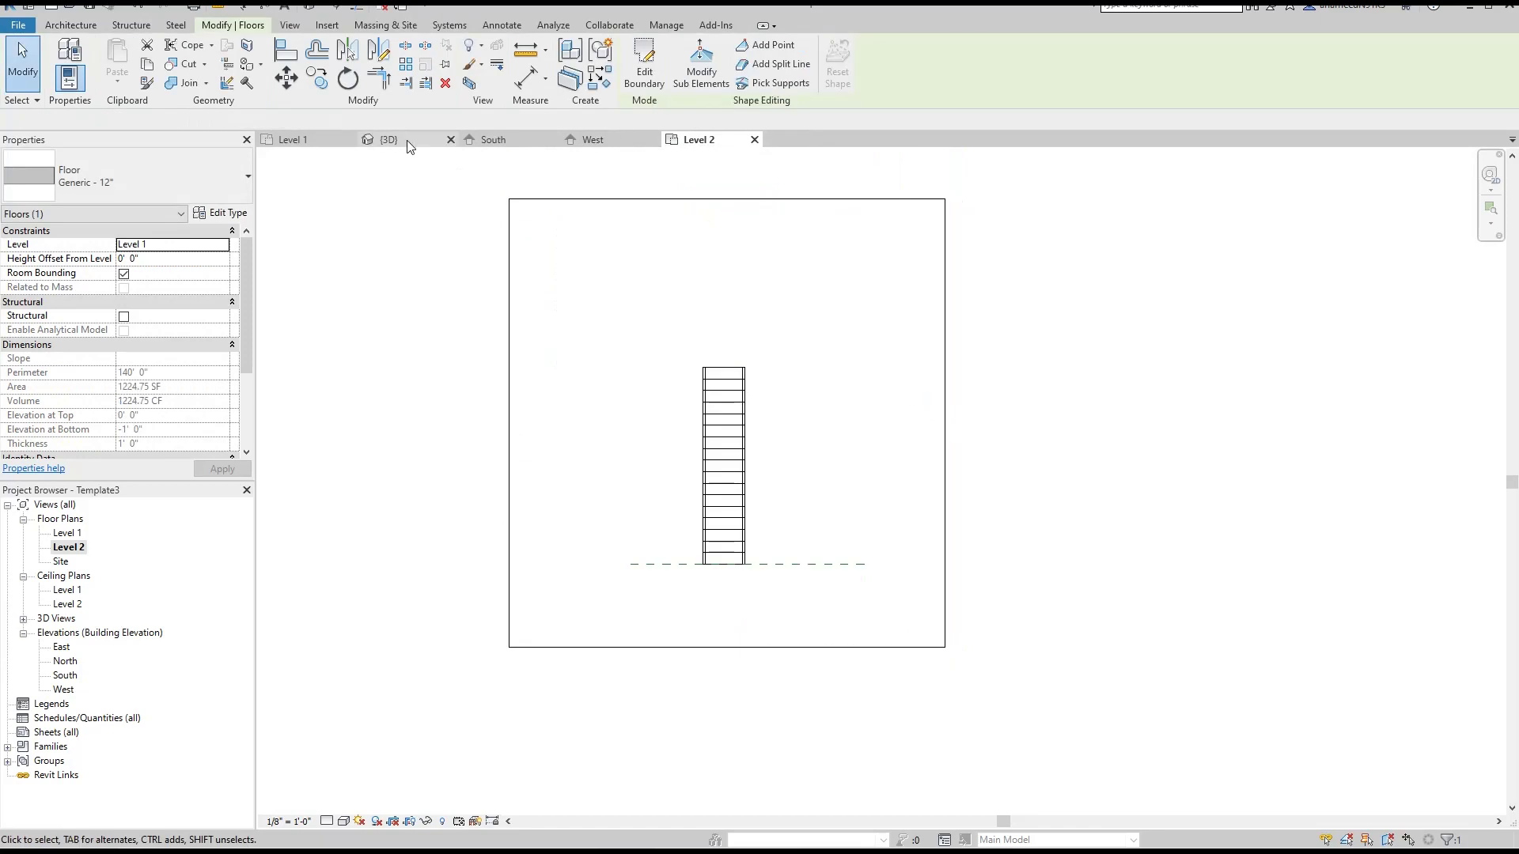
- Orbit the {3D} view to see both floor slabs with the stair
click(407, 140)
click(1491, 309)
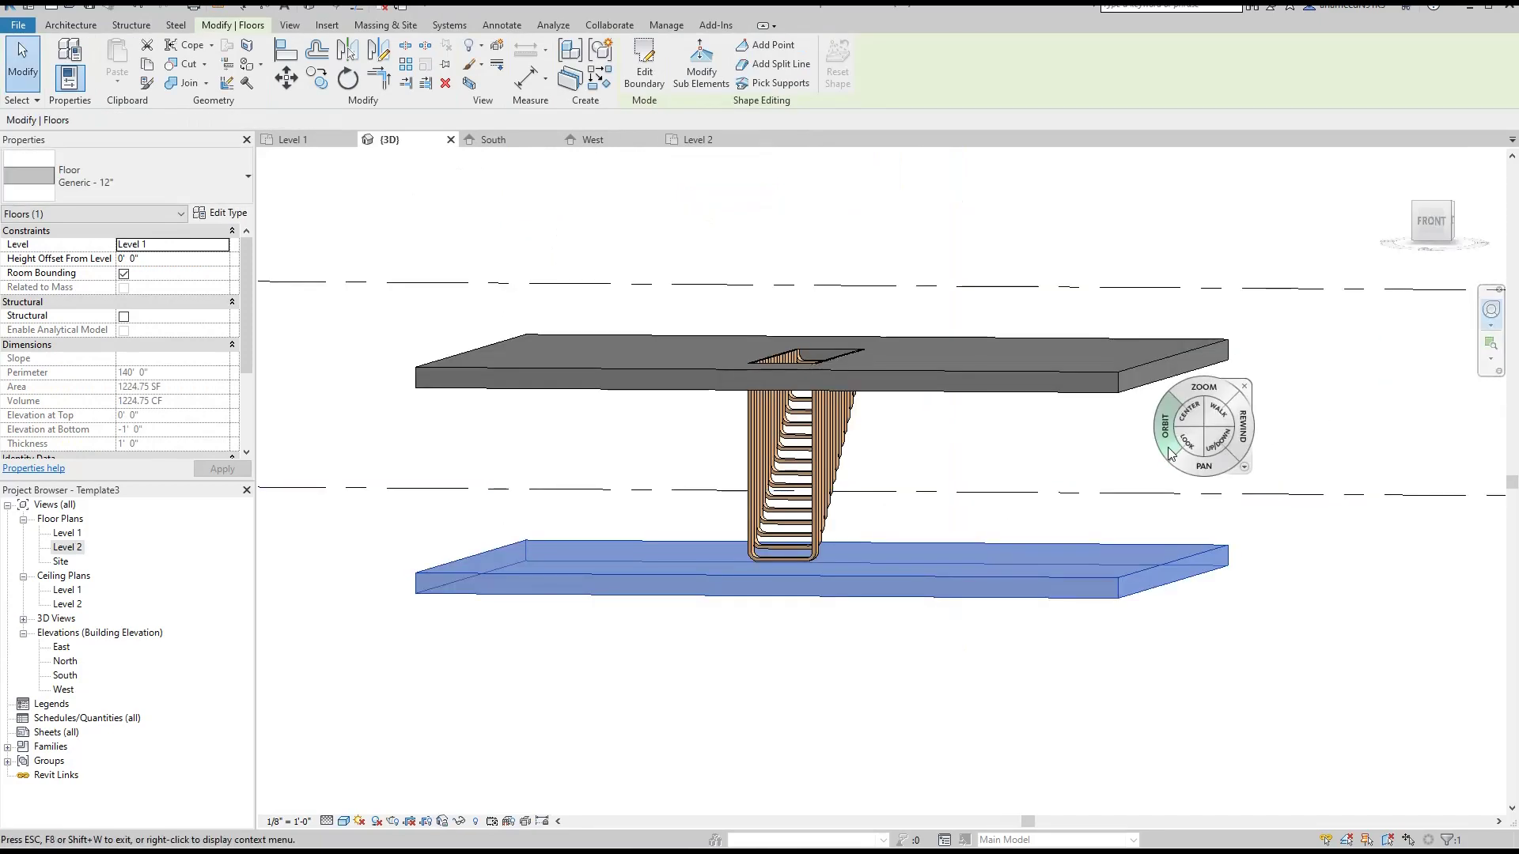
drag(1170, 452, 1107, 500)
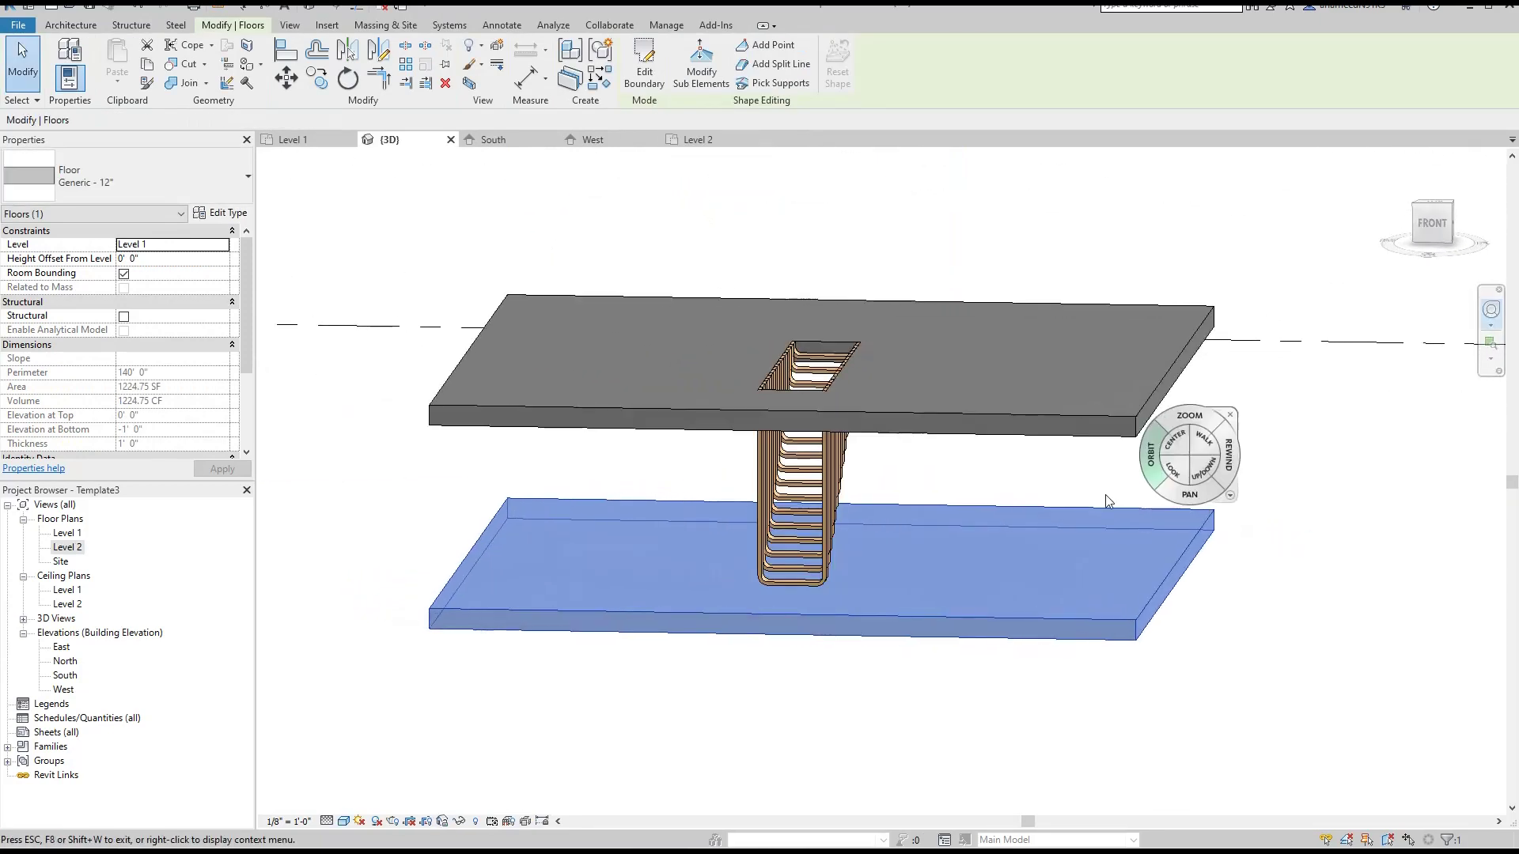
key(Escape)
key(Escape)
scroll(871, 509, up, 3)
click(1493, 314)
drag(1118, 427, 1112, 507)
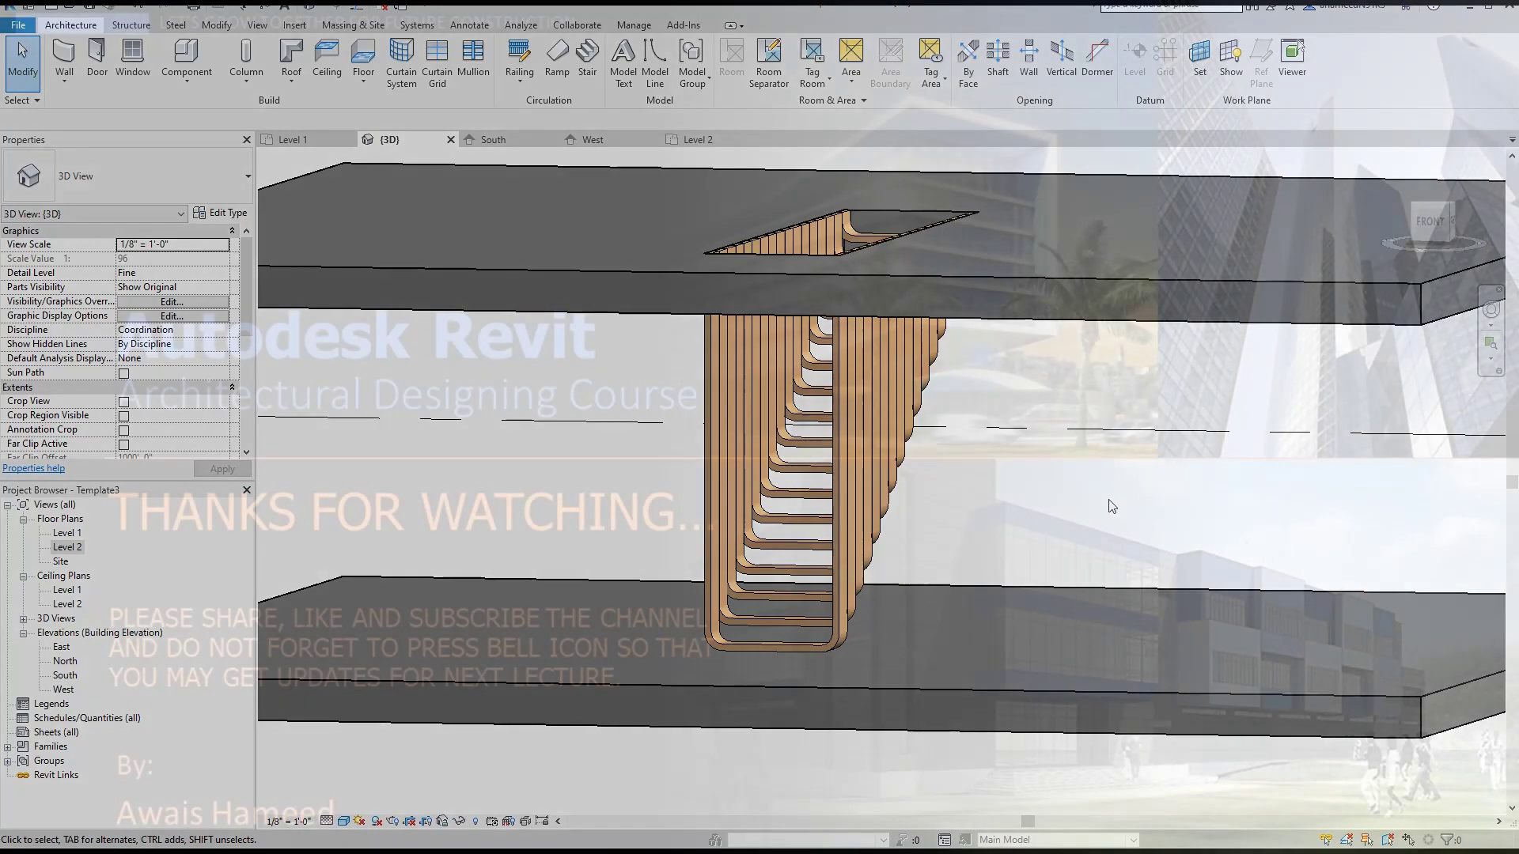
key(shift+w)
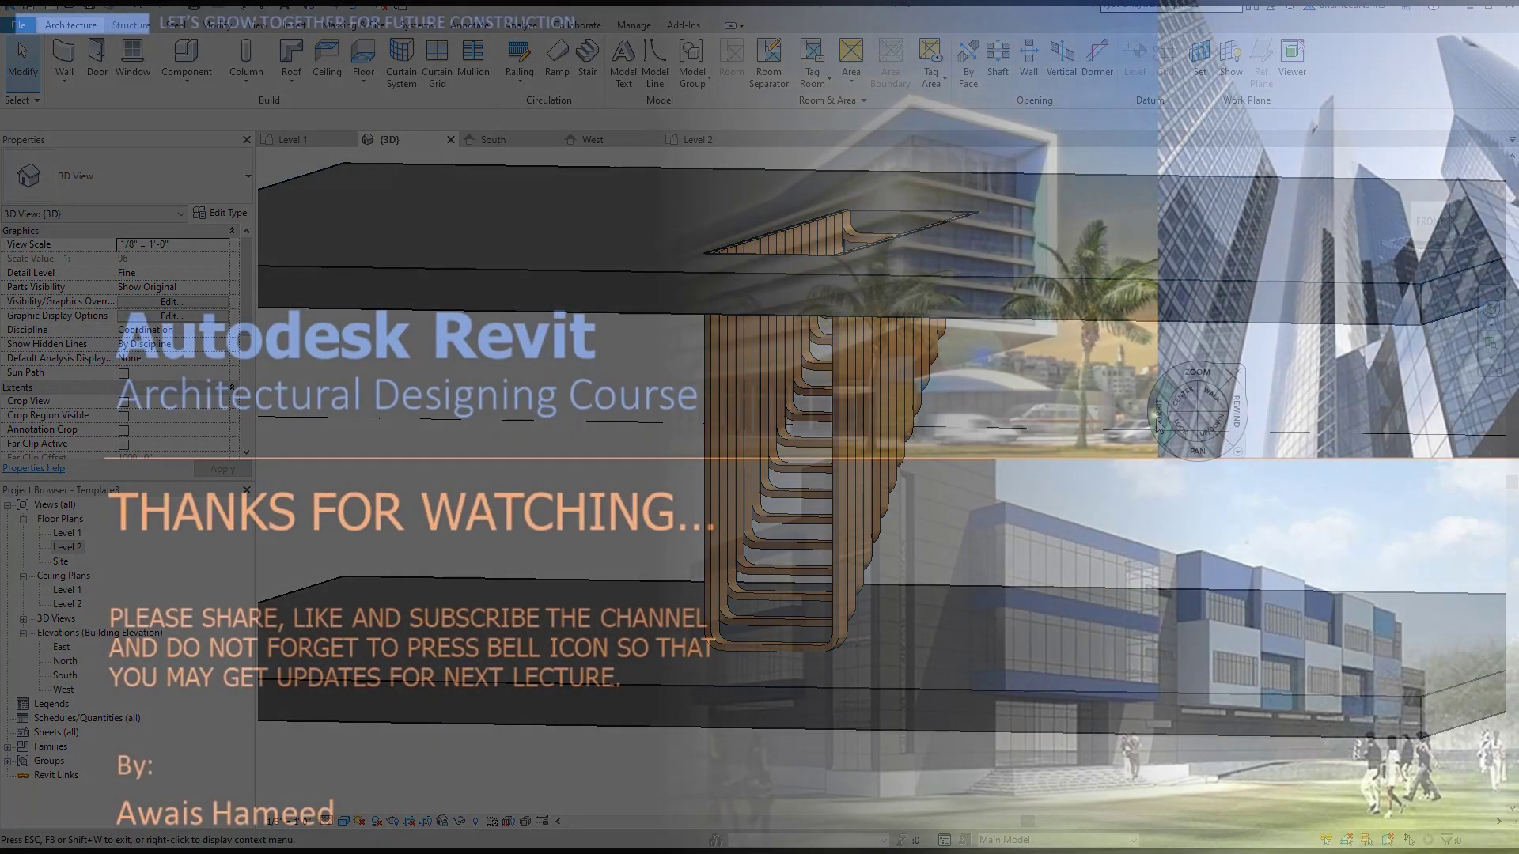
key(Escape)
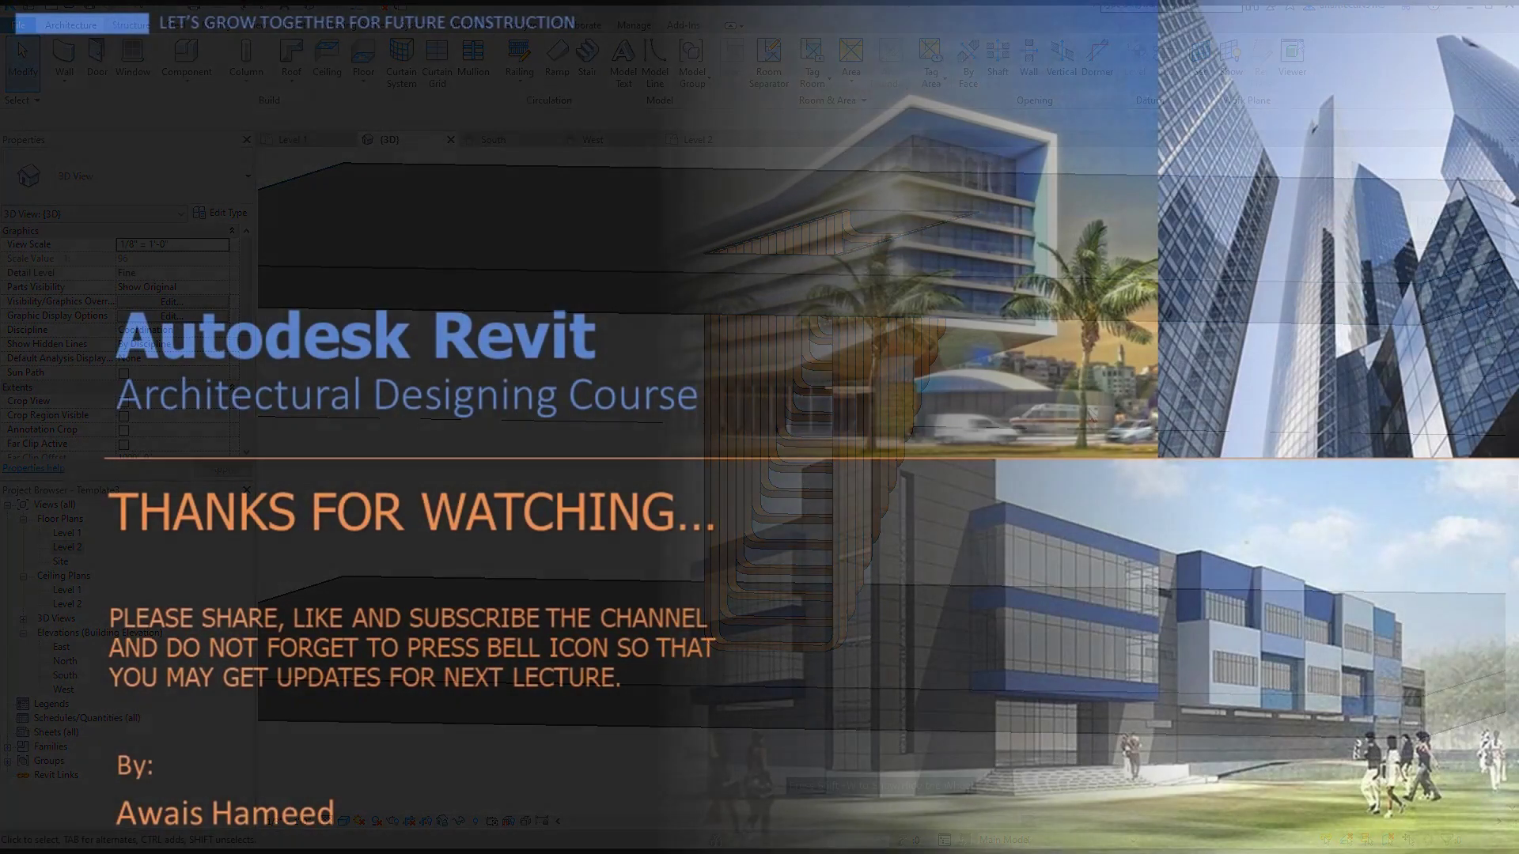